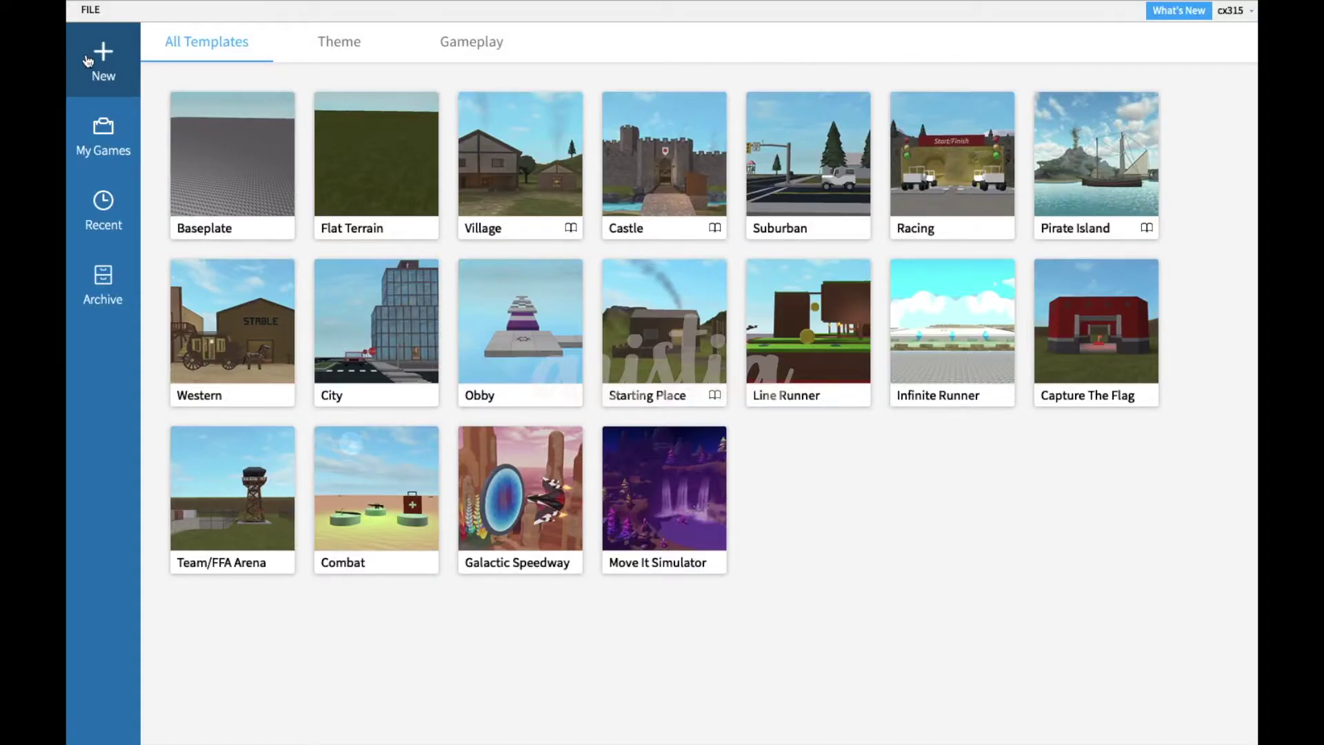
Start a new Roblox Studio place from the Baseplate template
{"action": "left_click", "coordinate": [205, 154]}
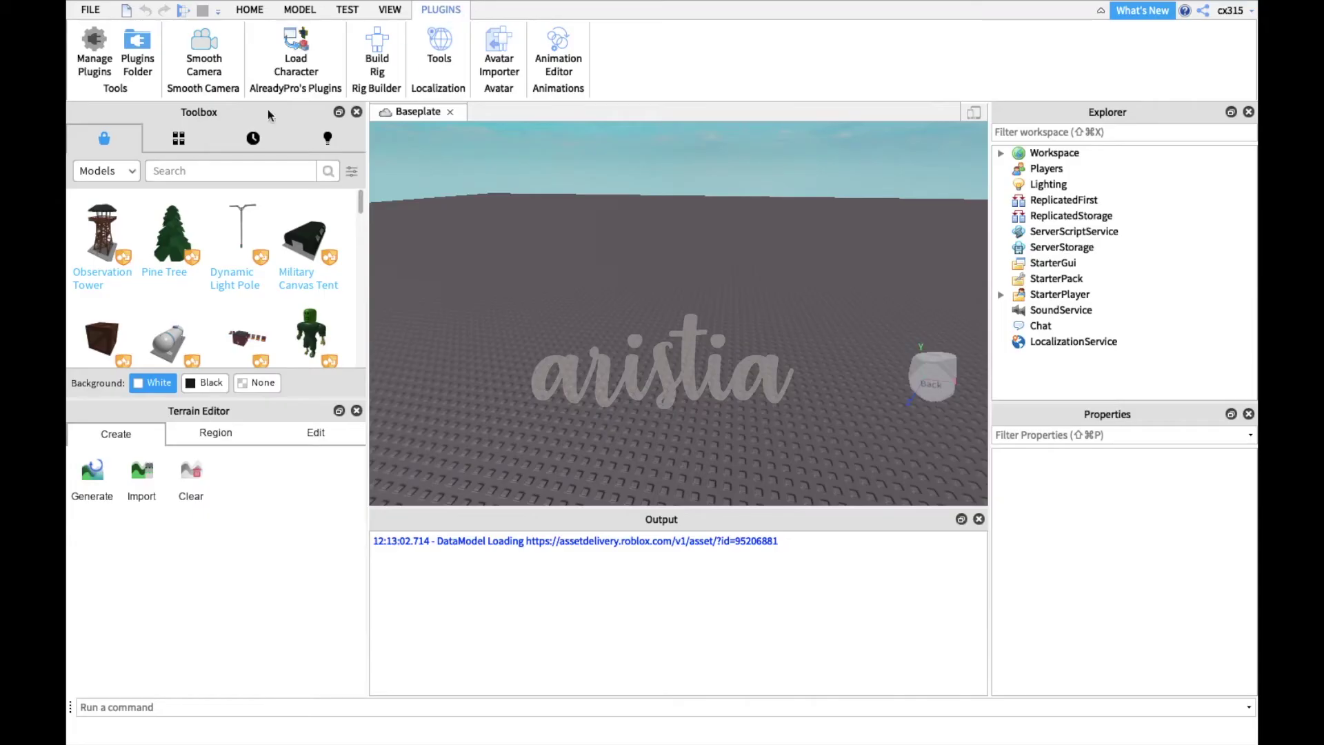
Switch the Toolbox to Plugins, search 'load character' and open the Load Character plugin
{"action": "left_click", "coordinate": [104, 171]}
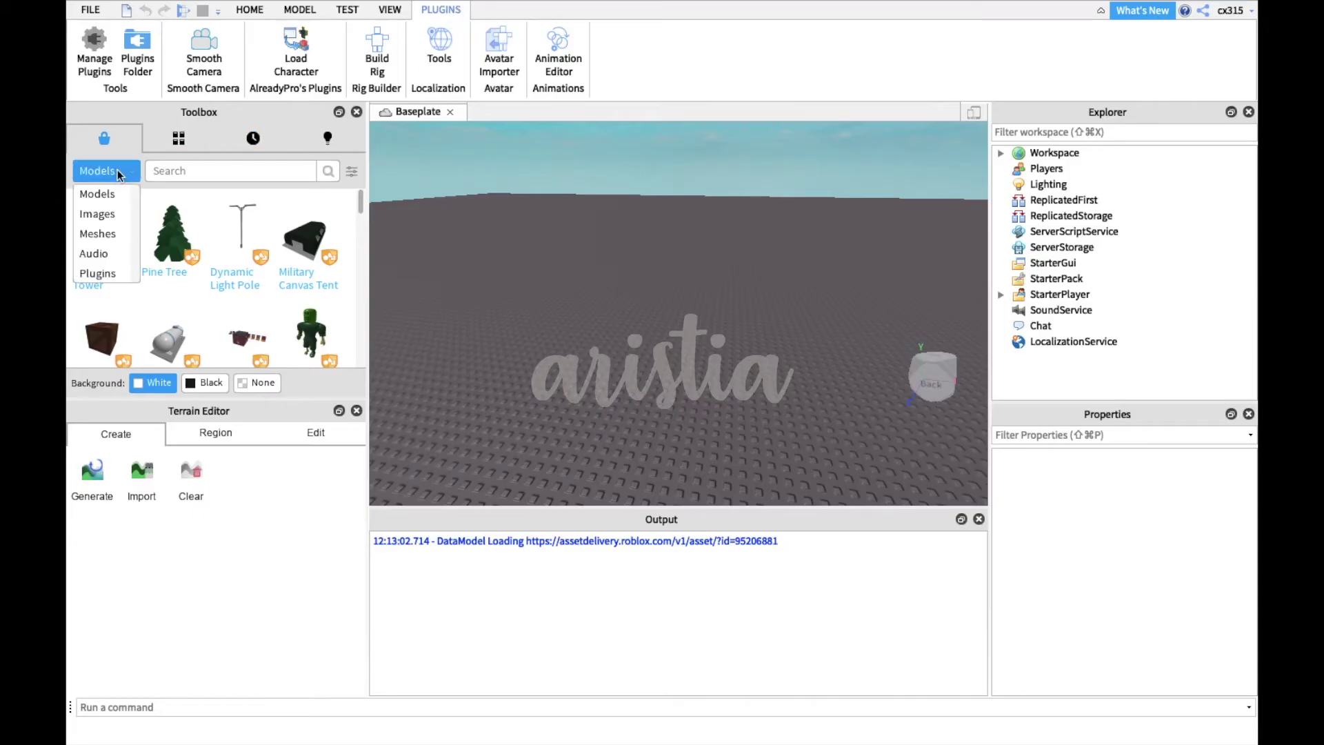
{"action": "left_click", "coordinate": [97, 273]}
{"action": "left_click", "coordinate": [193, 173]}
{"action": "type", "text": "load character"}
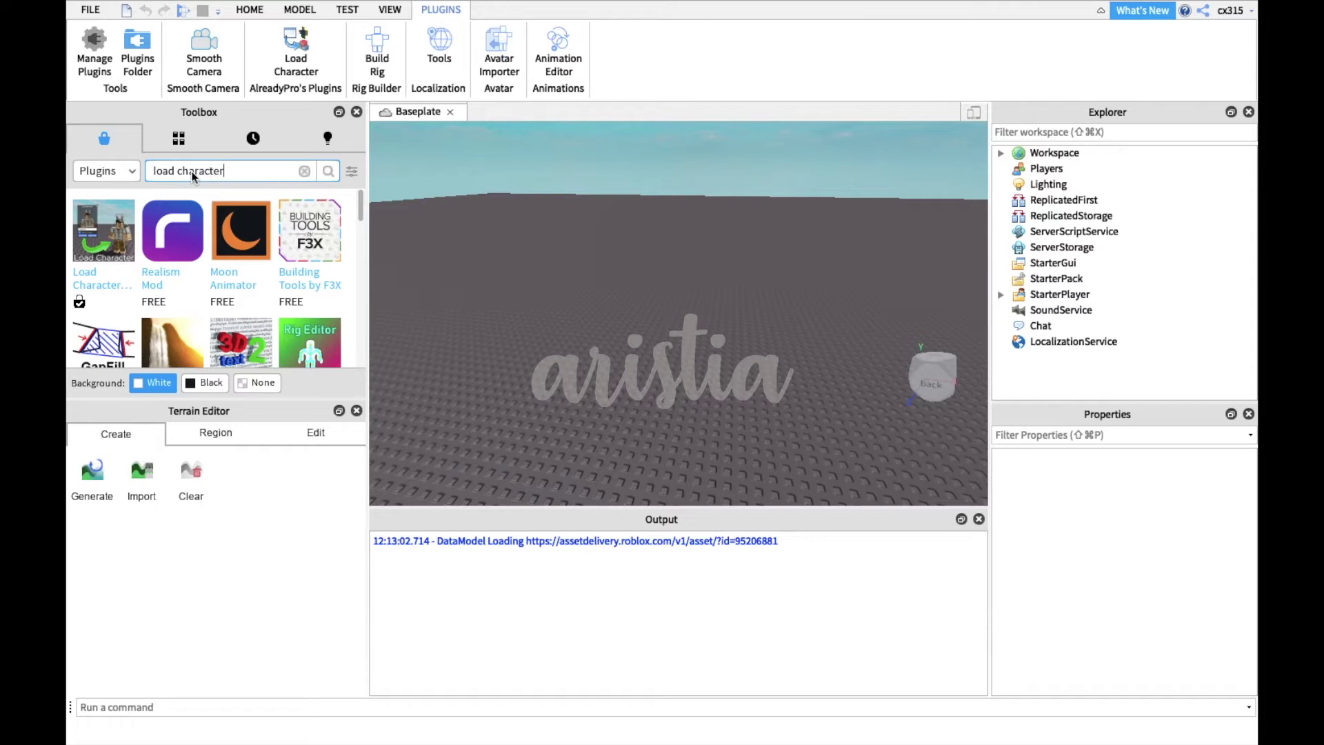
{"action": "key", "text": "Return"}
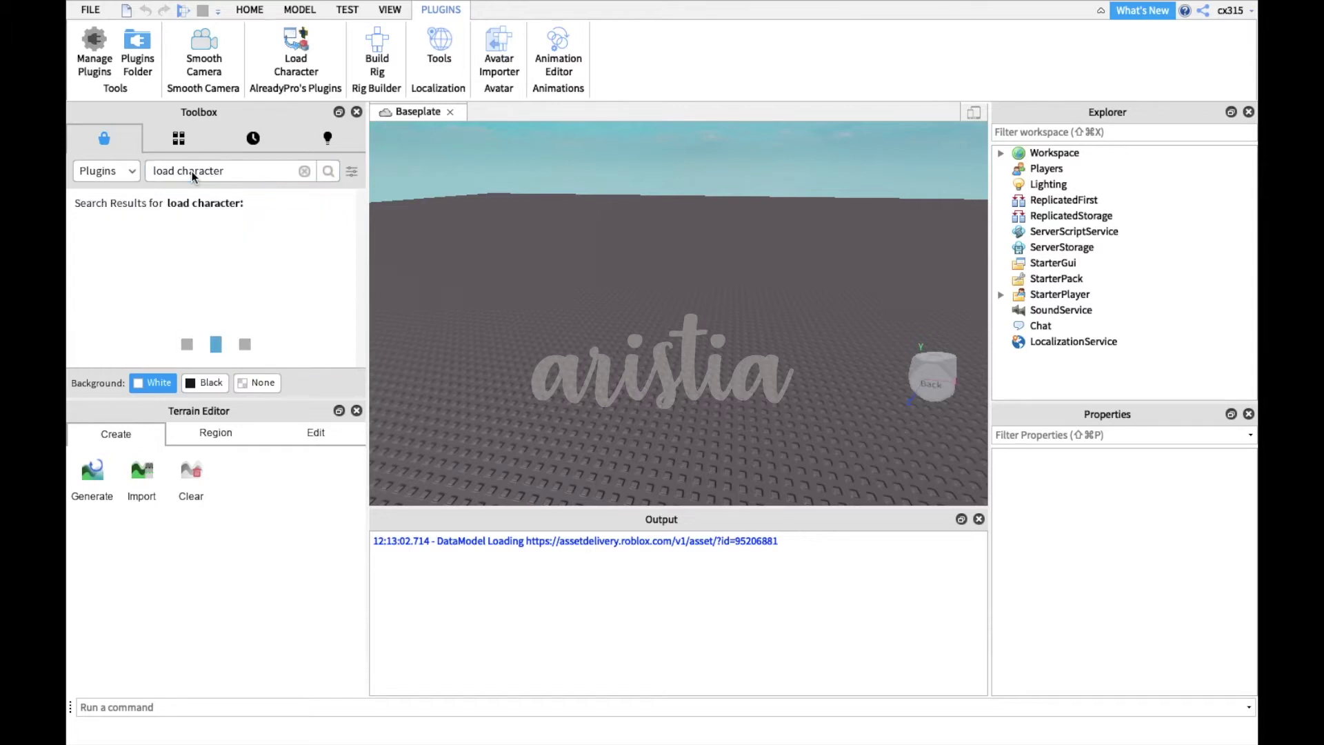
{"action": "scroll", "coordinate": [234, 268], "scroll_direction": "down", "scroll_amount": 2}
{"action": "scroll", "coordinate": [234, 263], "scroll_direction": "up", "scroll_amount": 2}
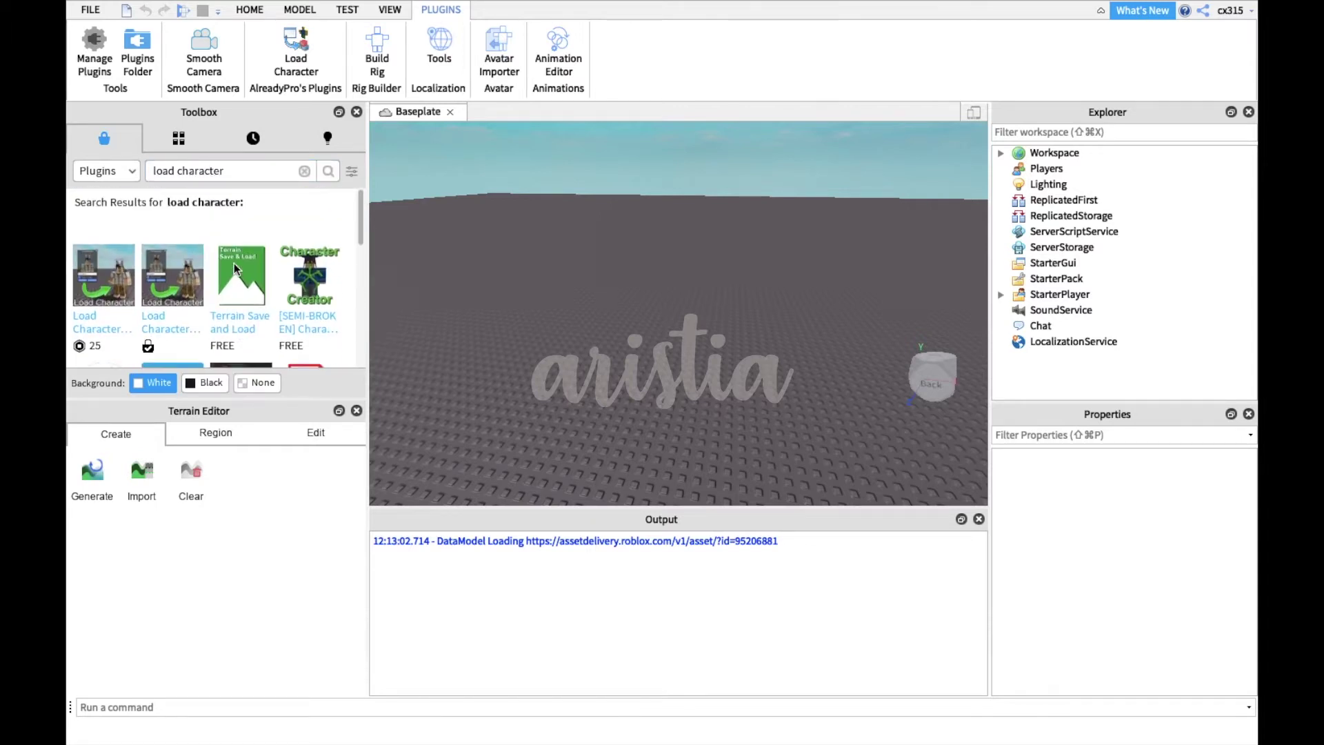
{"action": "left_click", "coordinate": [179, 295]}
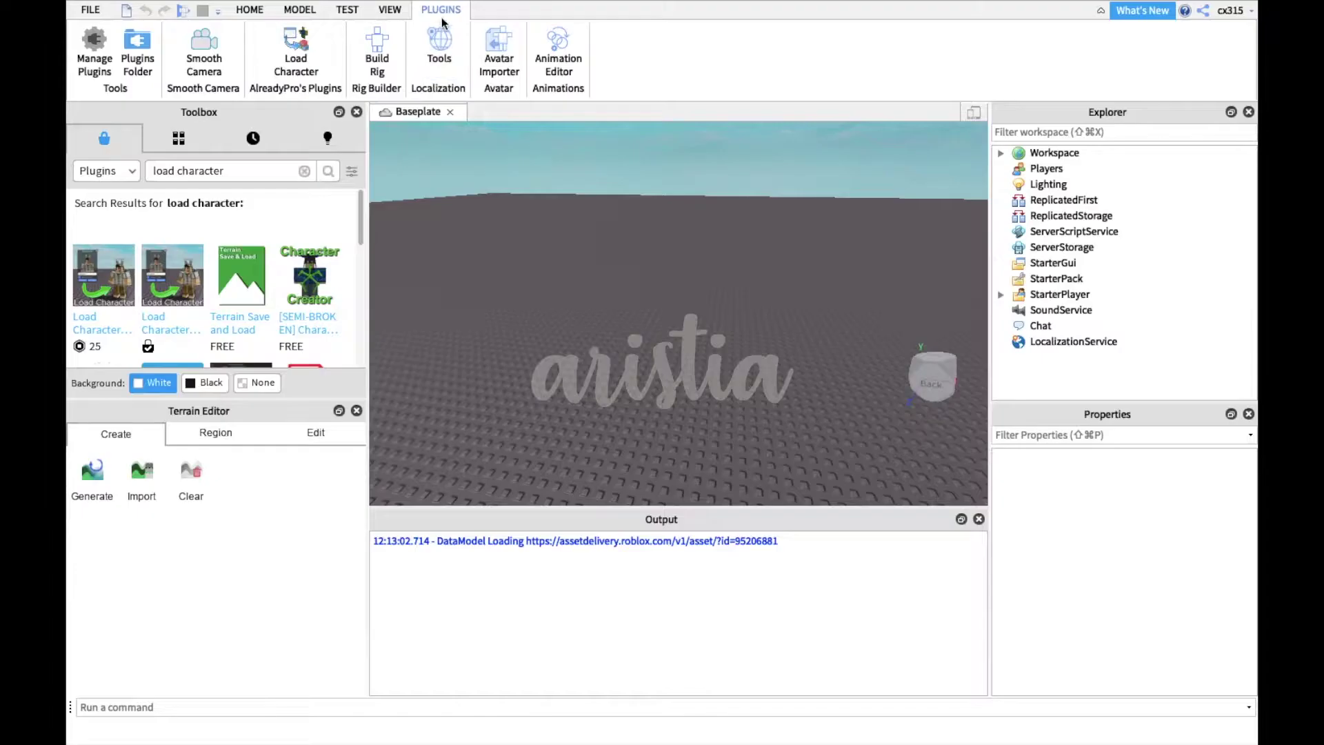
Spawn the player's R6 avatar with the Load Character plugin and close its dialog
{"action": "left_click", "coordinate": [296, 52]}
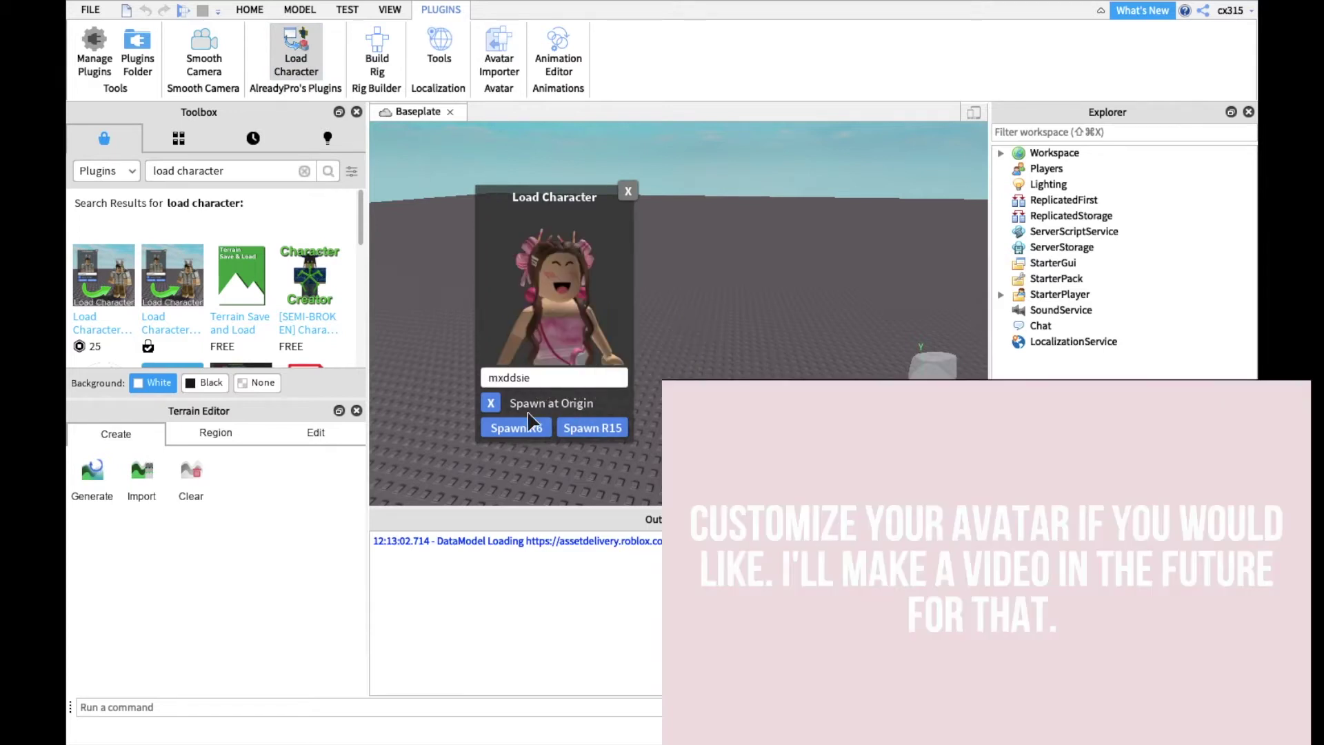
{"action": "left_click", "coordinate": [528, 427]}
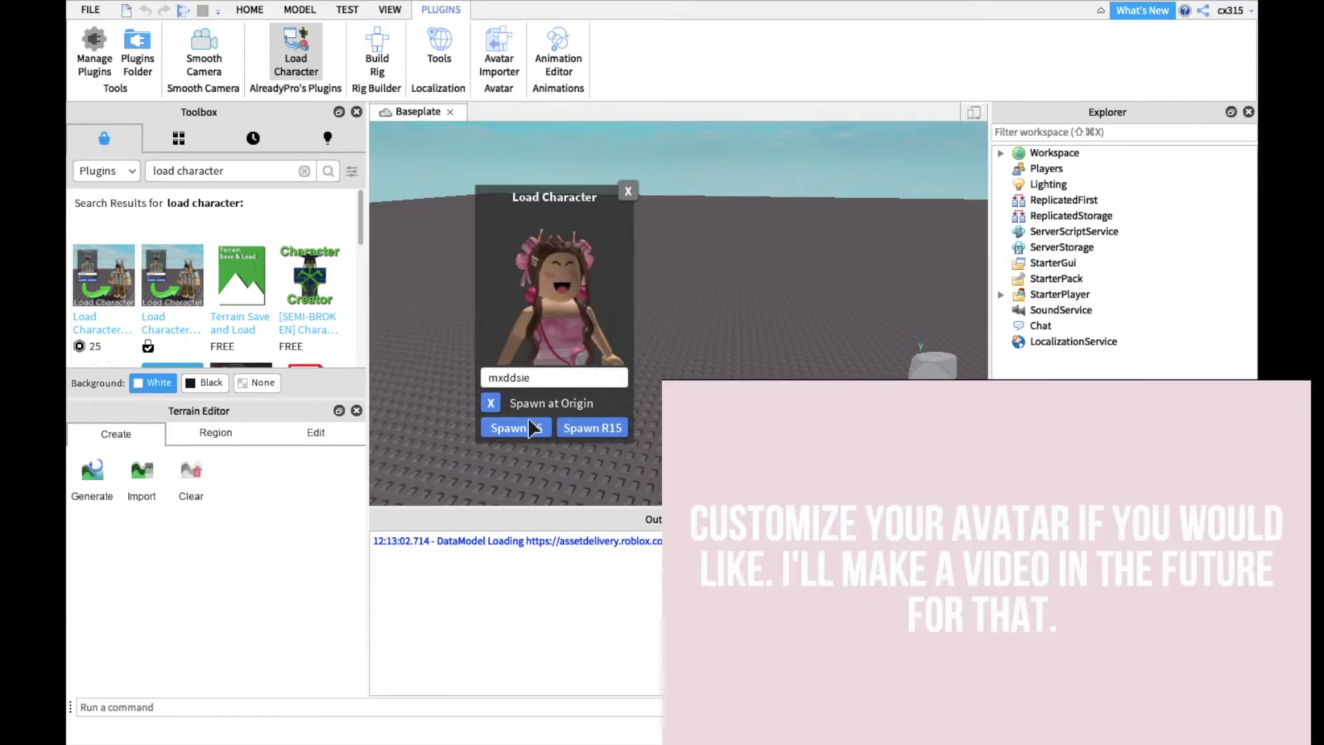
{"action": "left_click", "coordinate": [628, 191]}
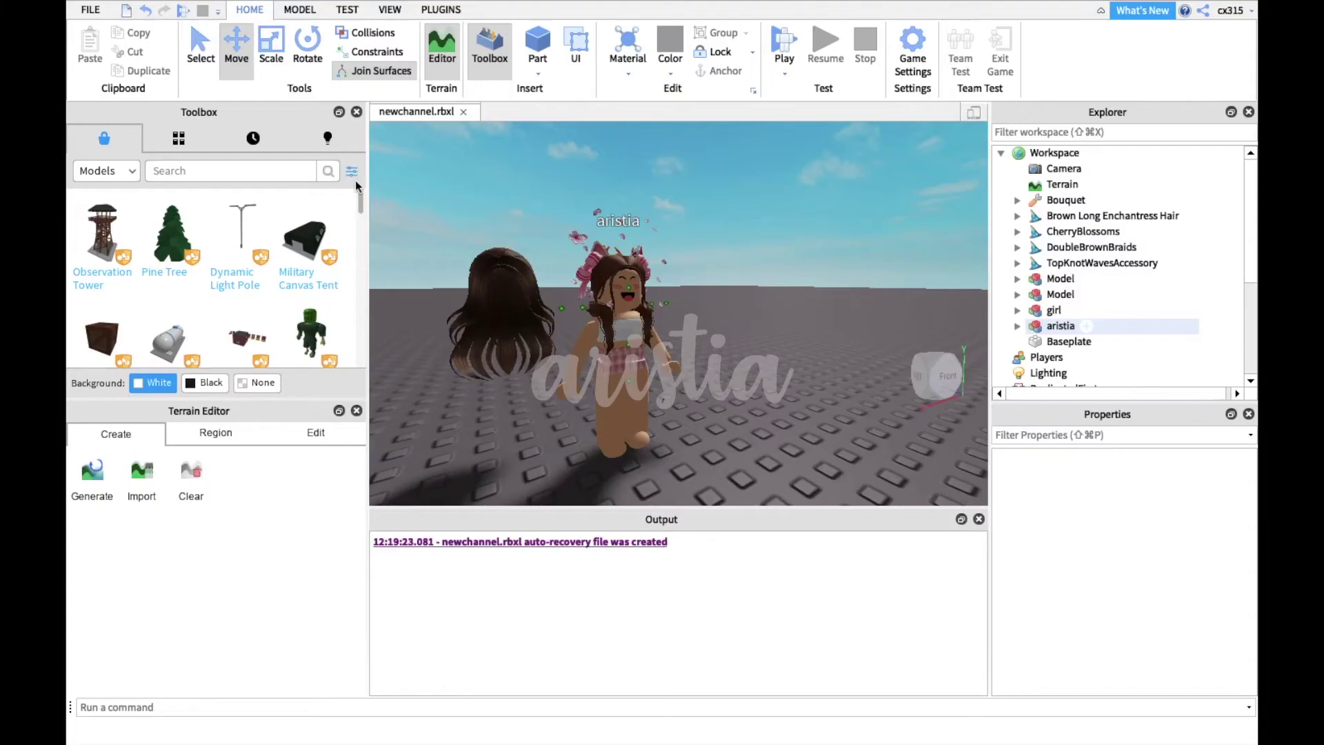
Enter the creator's username in the Toolbox model search filter
{"action": "left_click", "coordinate": [352, 171]}
{"action": "left_click", "coordinate": [260, 224]}
{"action": "type", "text": "broadbell"}
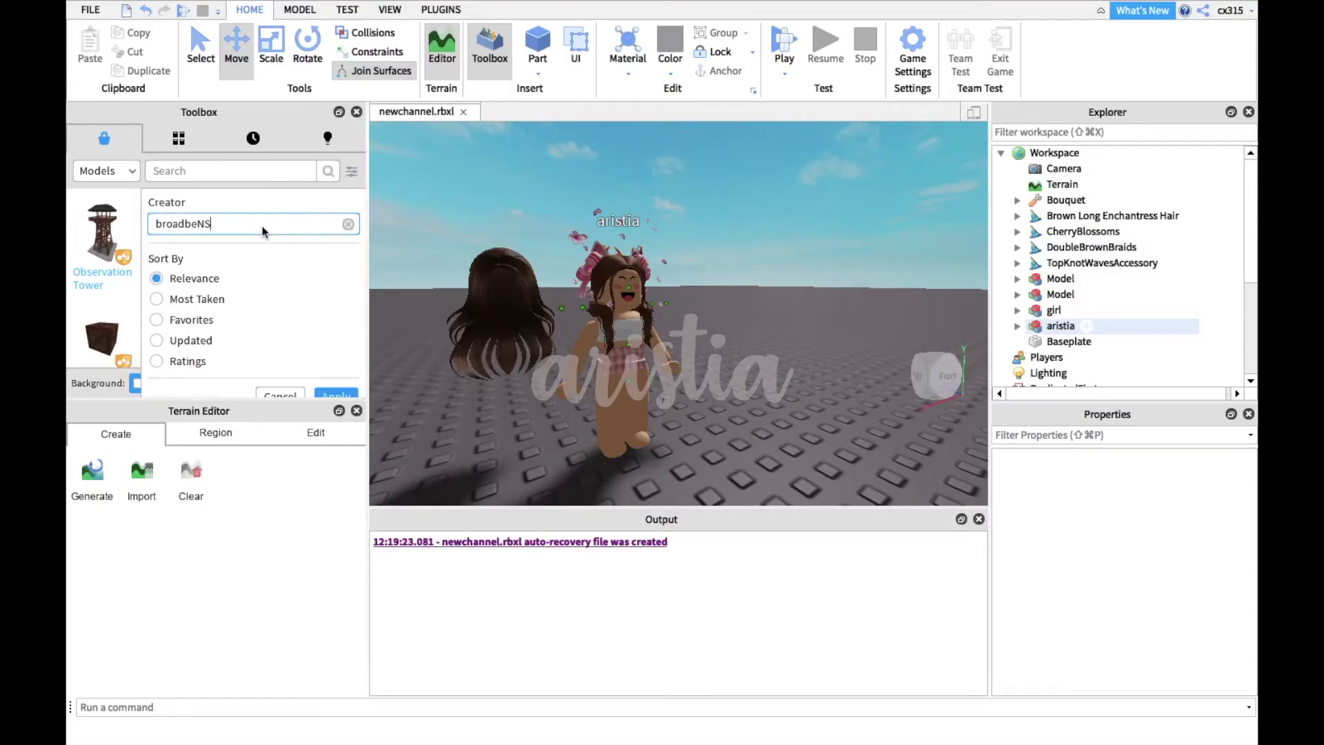
{"action": "key", "text": "BackSpace"}
{"action": "key", "text": "BackSpace"}
{"action": "type", "text": "ans"}
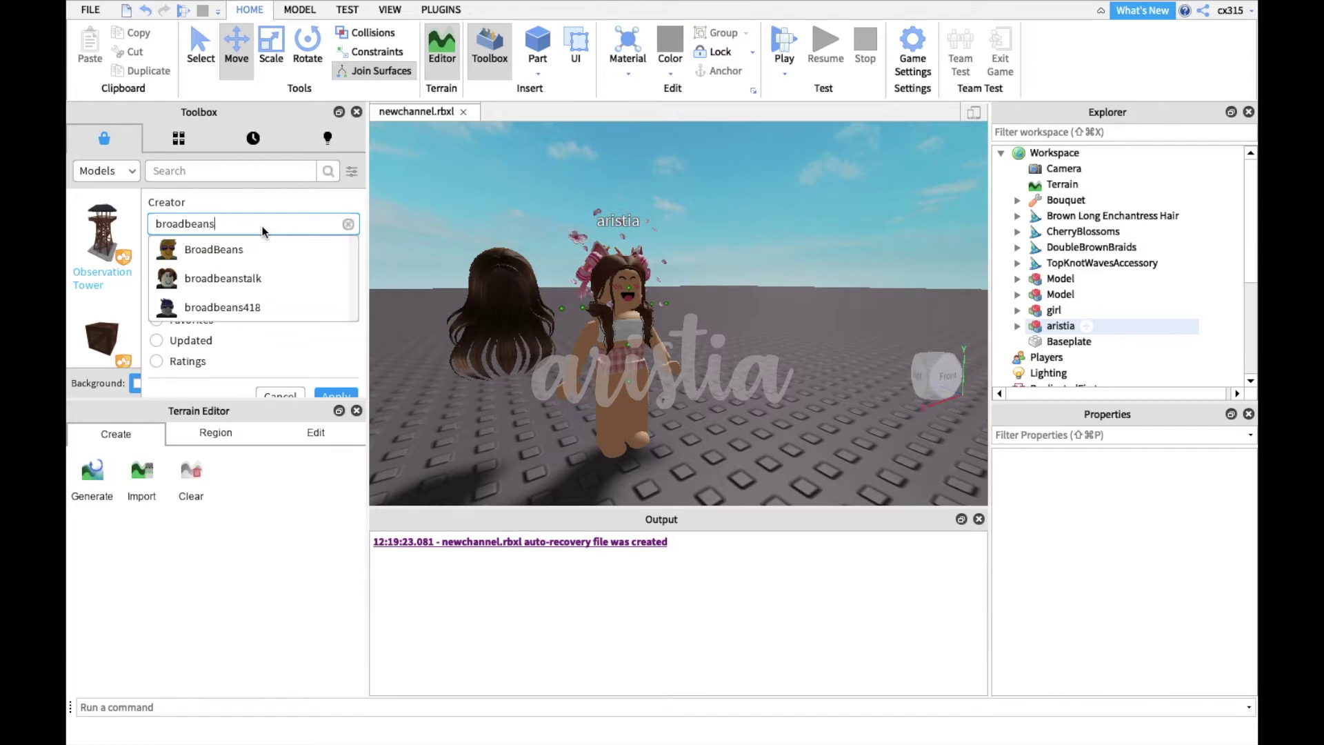
{"action": "key", "text": "BackSpace"}
{"action": "type", "text": "007"}
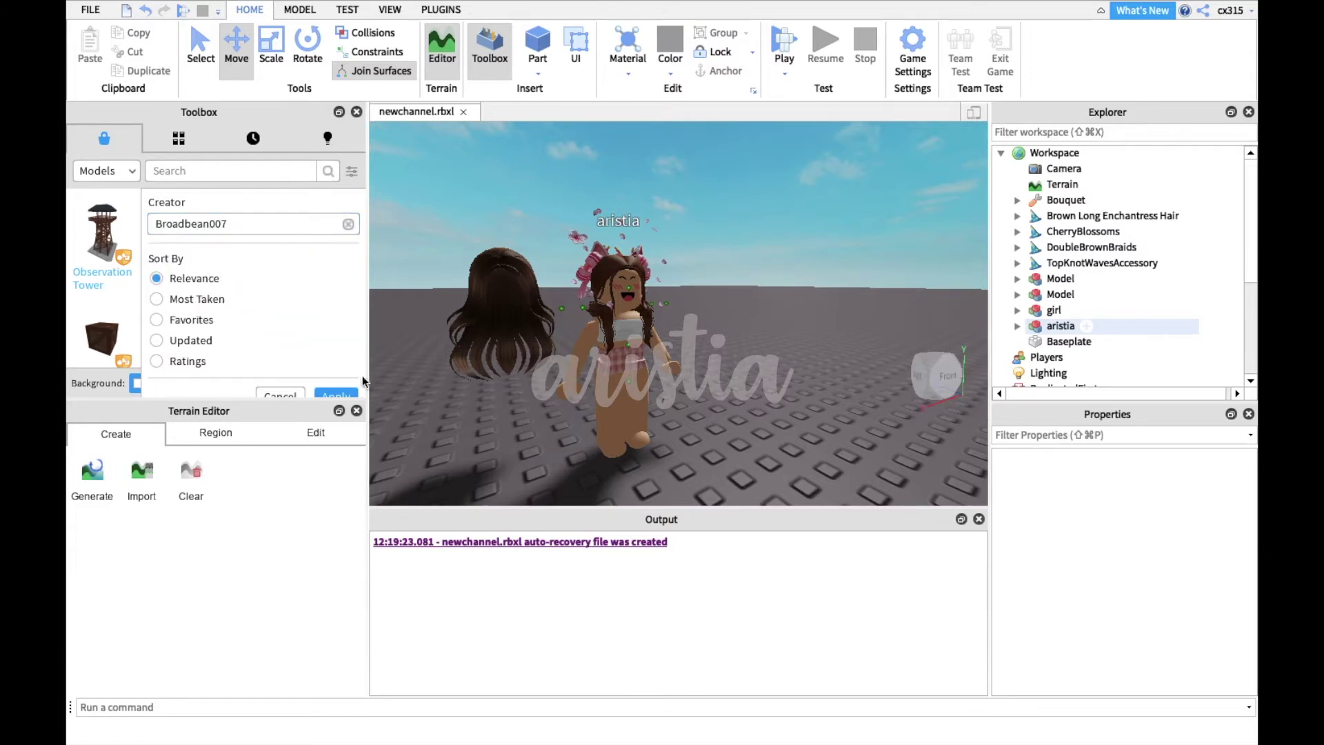
Apply the creator filter, place the cute cafe!! model and delete soft living room <3
{"action": "left_click", "coordinate": [338, 395]}
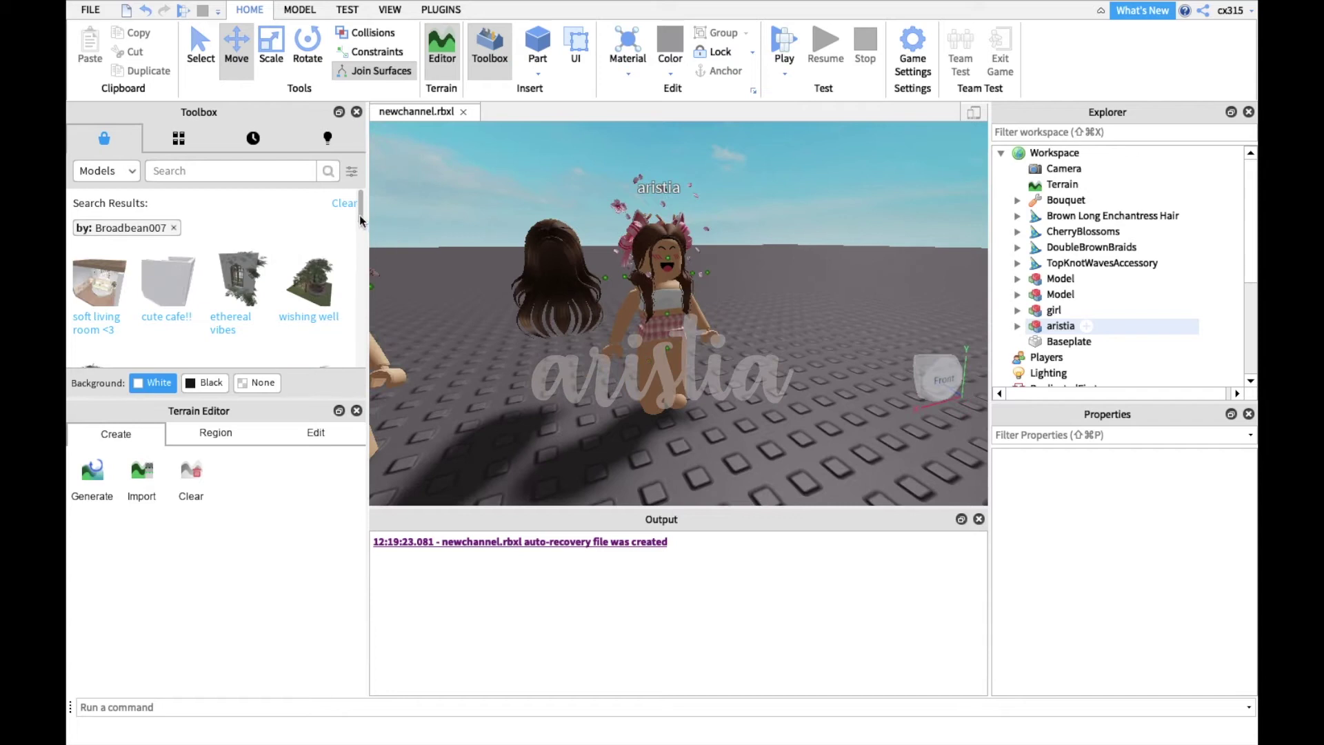
{"action": "left_click_drag", "start_coordinate": [360, 202], "coordinate": [375, 279]}
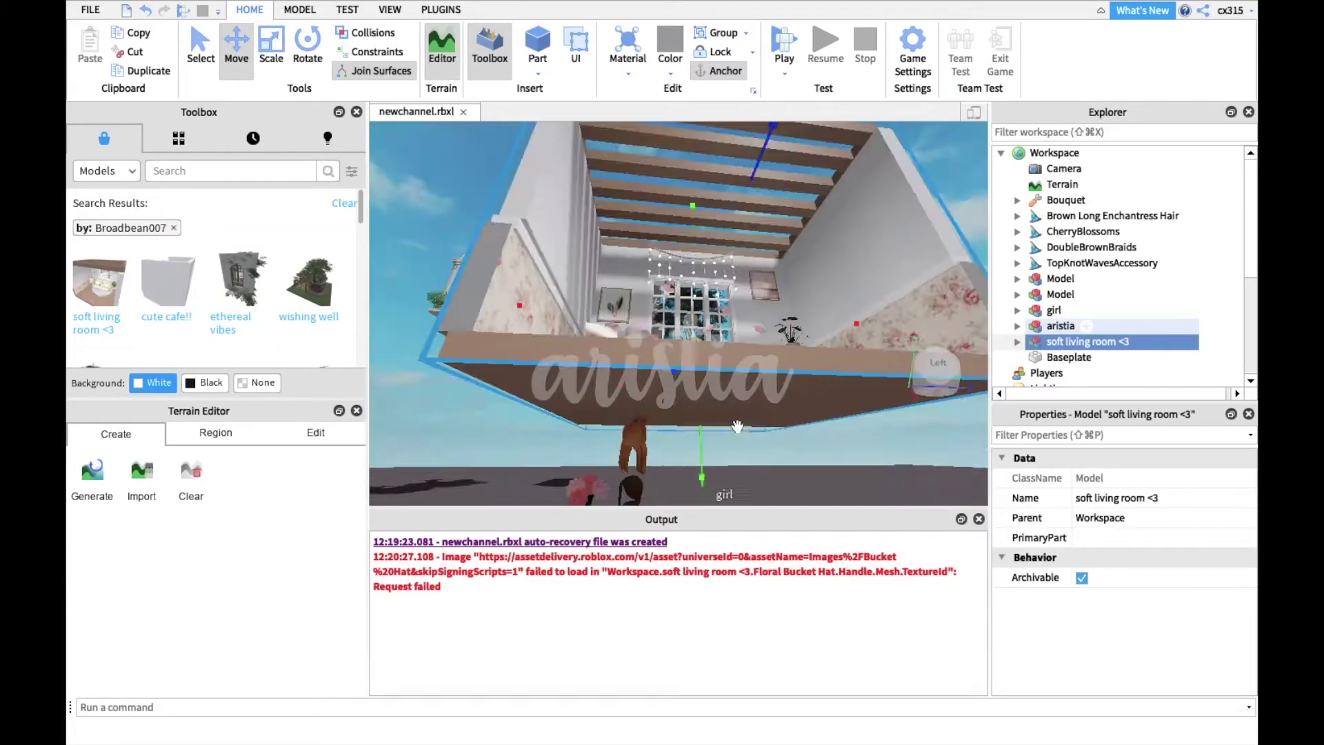
{"action": "key", "text": "Delete"}
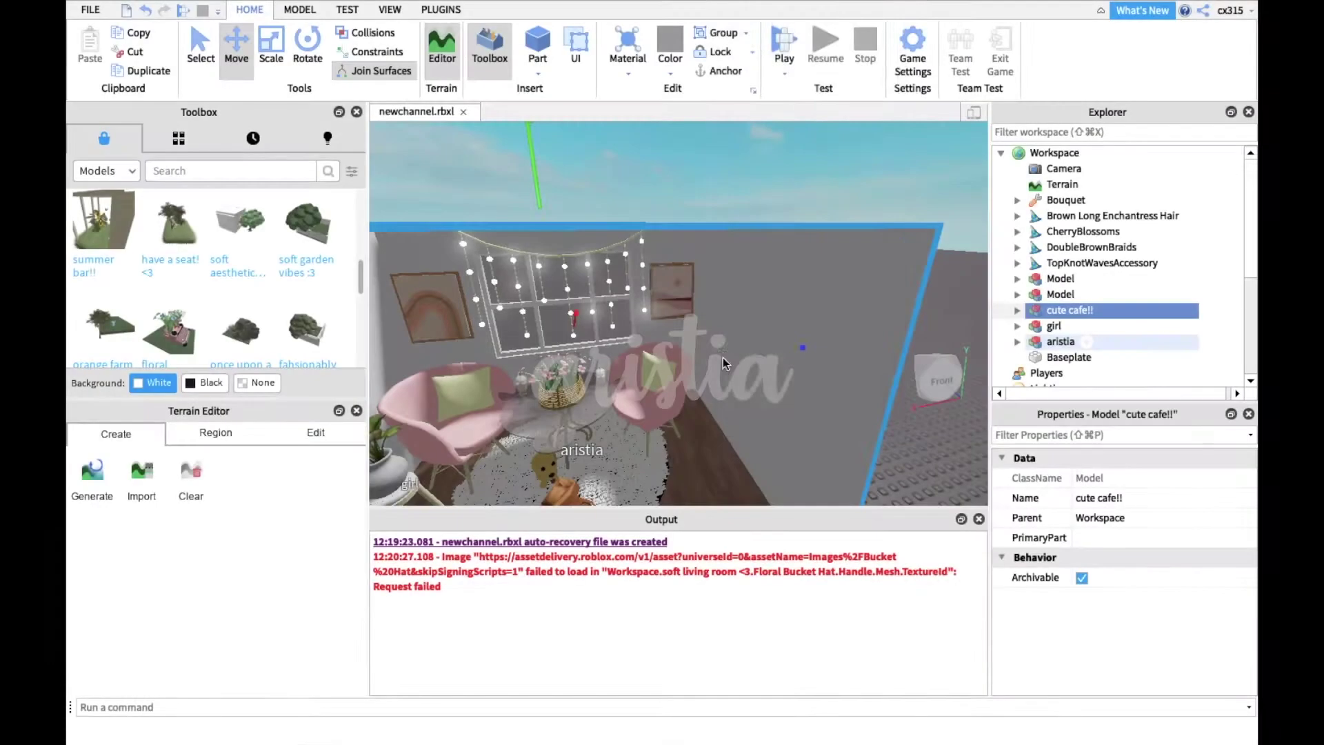
Export the cute cafe!! model with Export Selection under the name cutecafe
{"action": "right_click", "coordinate": [725, 449]}
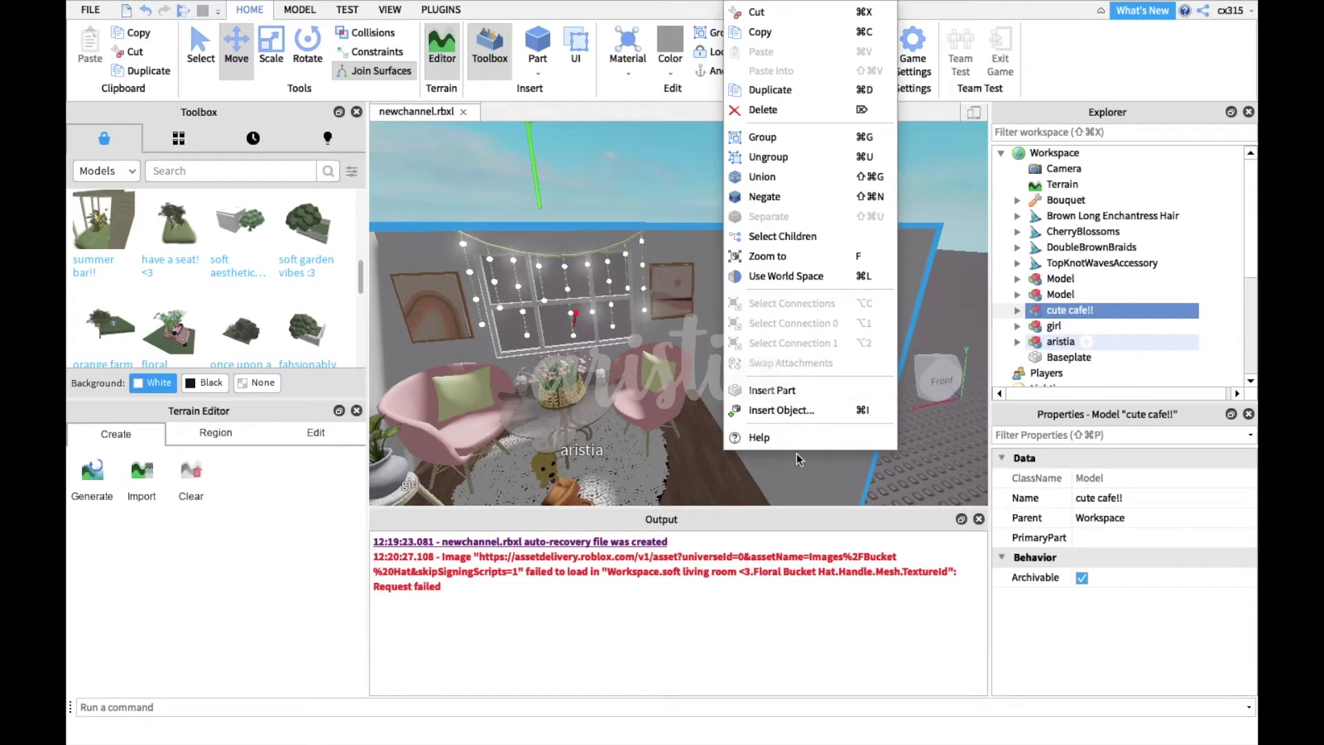
{"action": "right_click", "coordinate": [1059, 310]}
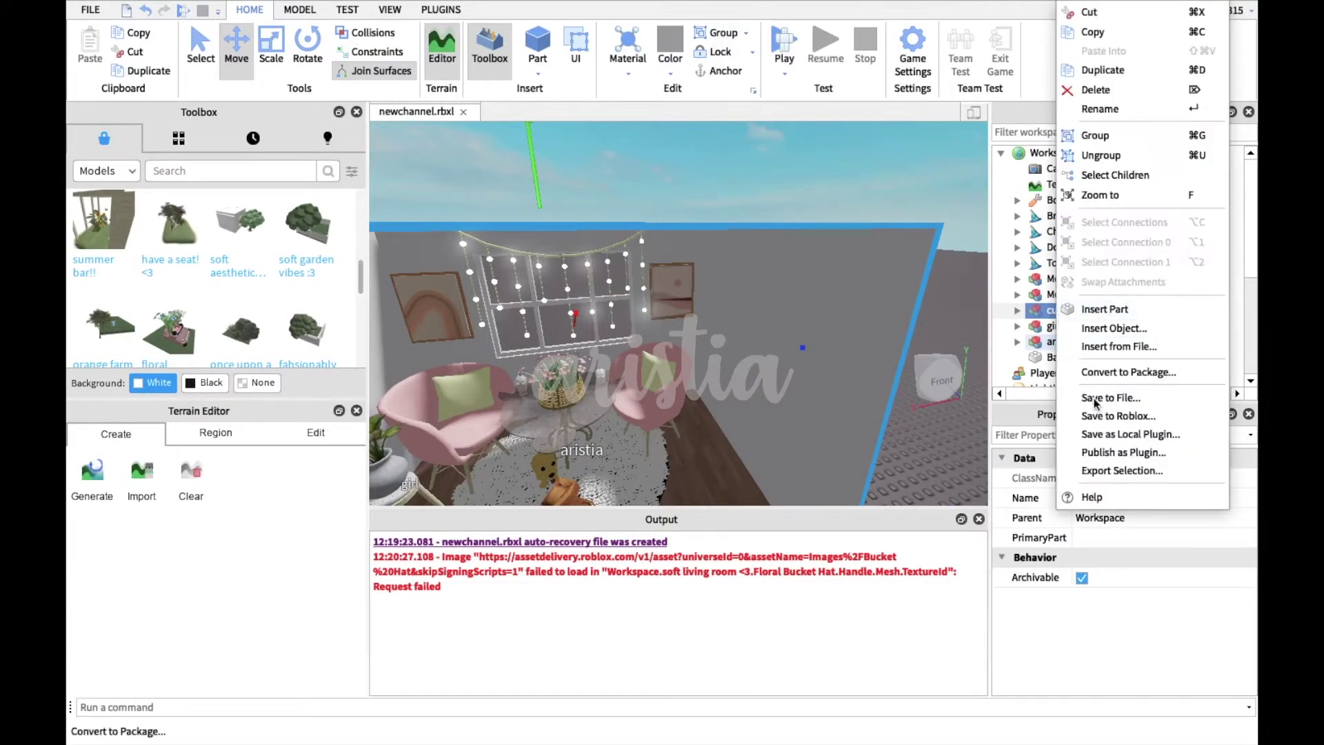
{"action": "left_click", "coordinate": [1106, 469]}
{"action": "type", "text": "c"}
{"action": "type", "text": "ute"}
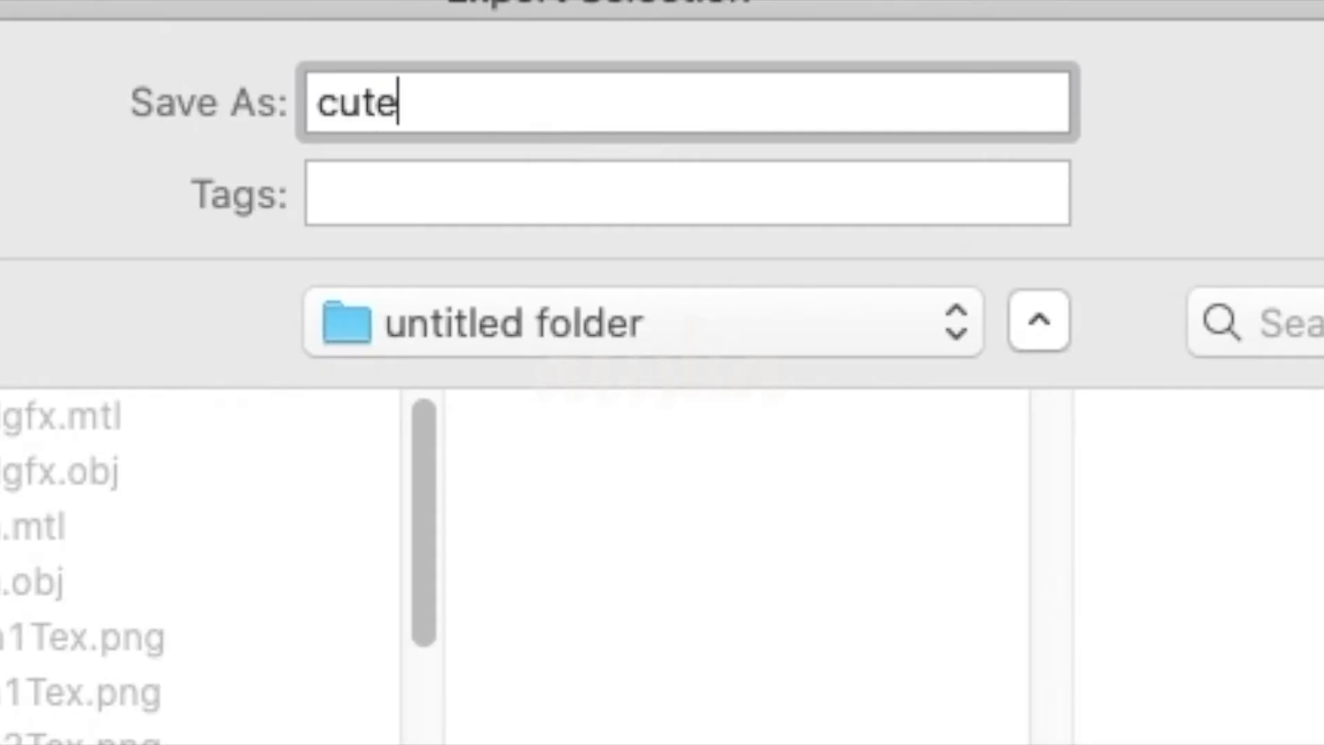
{"action": "type", "text": "cafe"}
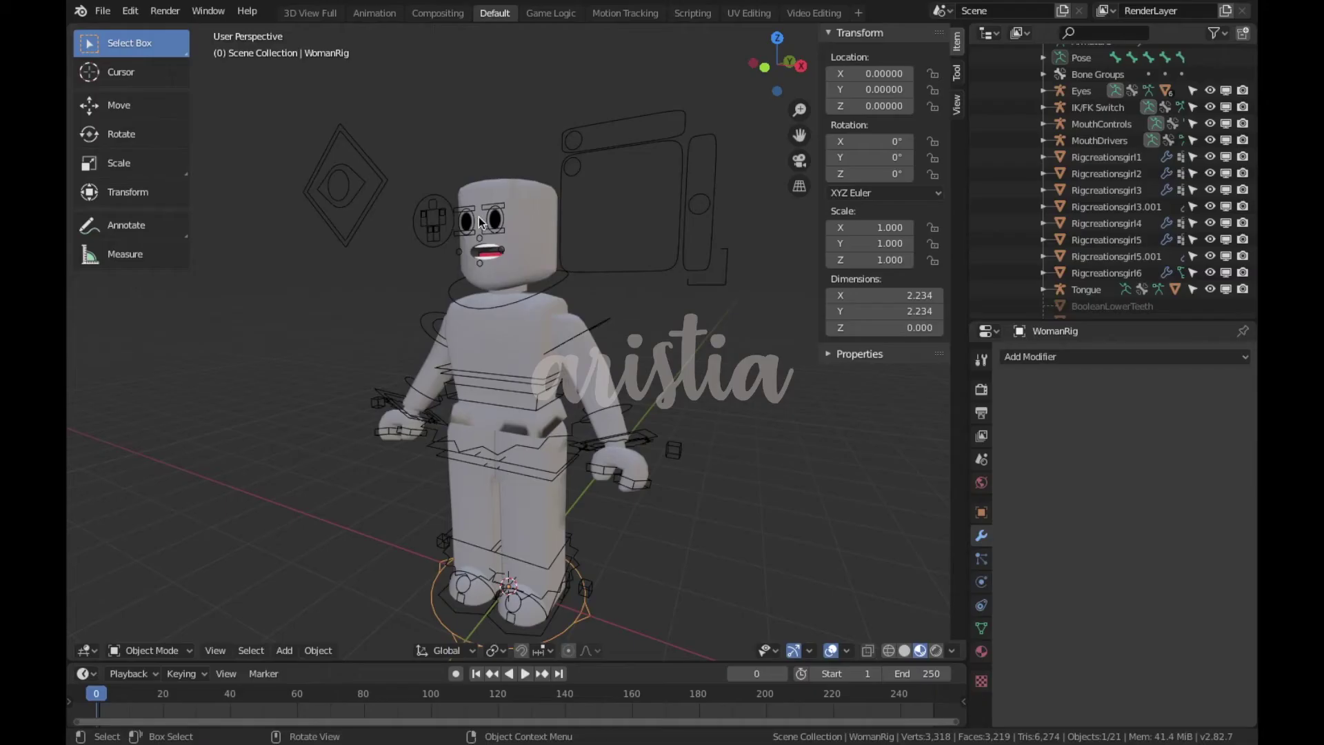
Box-select the rig's head and face parts and delete them
{"action": "key", "text": "shift+grave"}
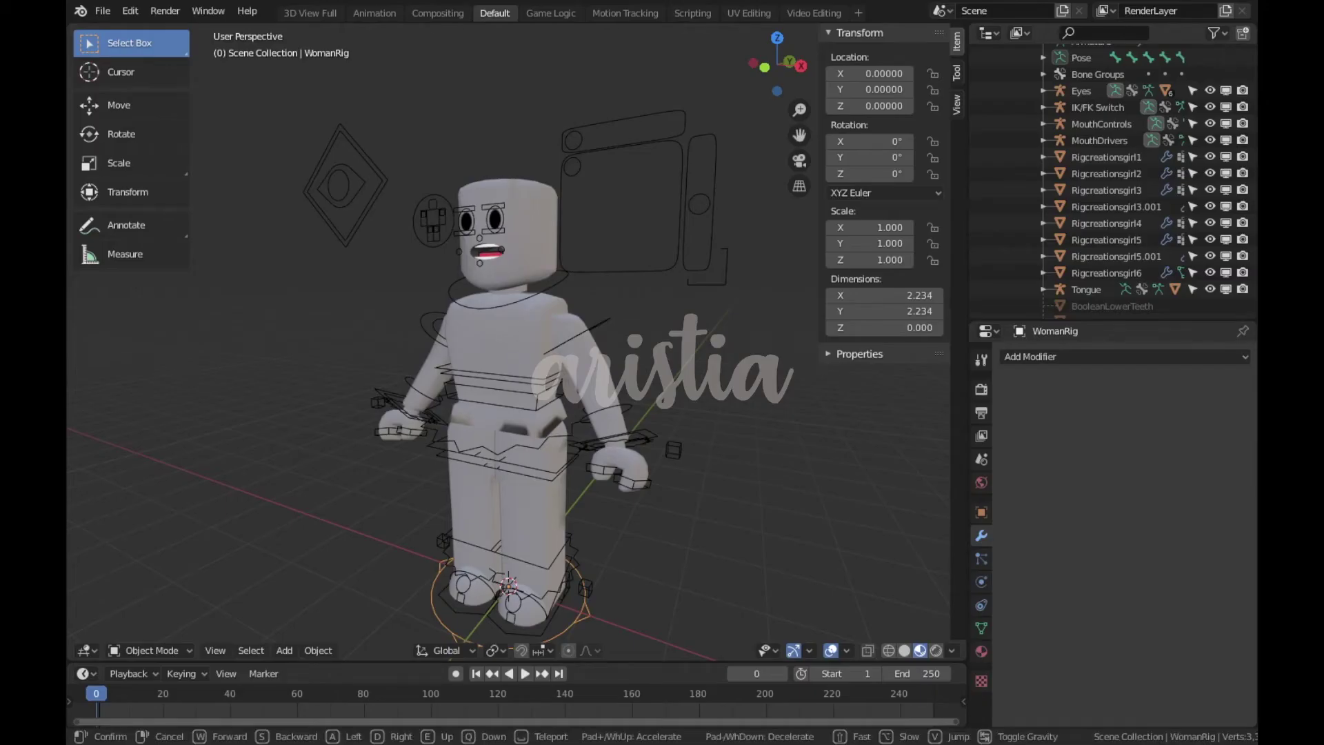
{"action": "key", "text": "w"}
{"action": "key", "text": "s"}
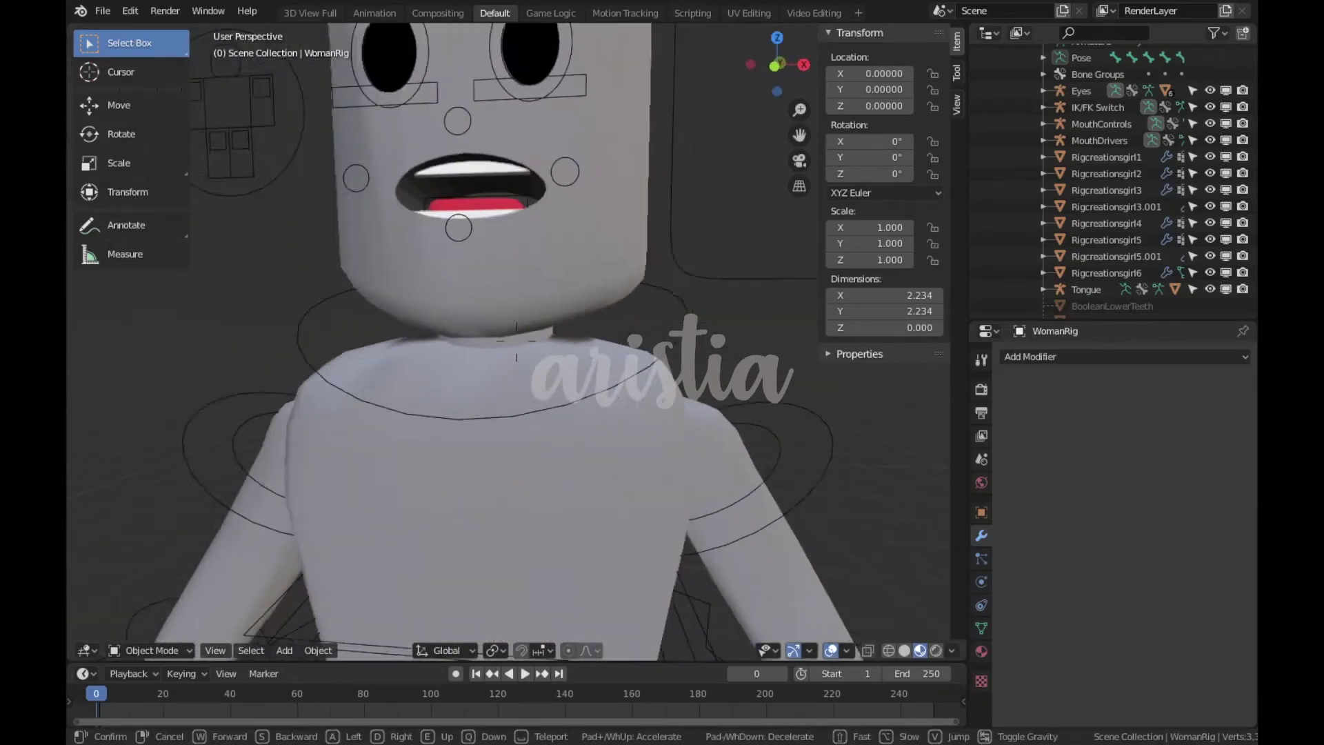
{"action": "key", "text": "Return"}
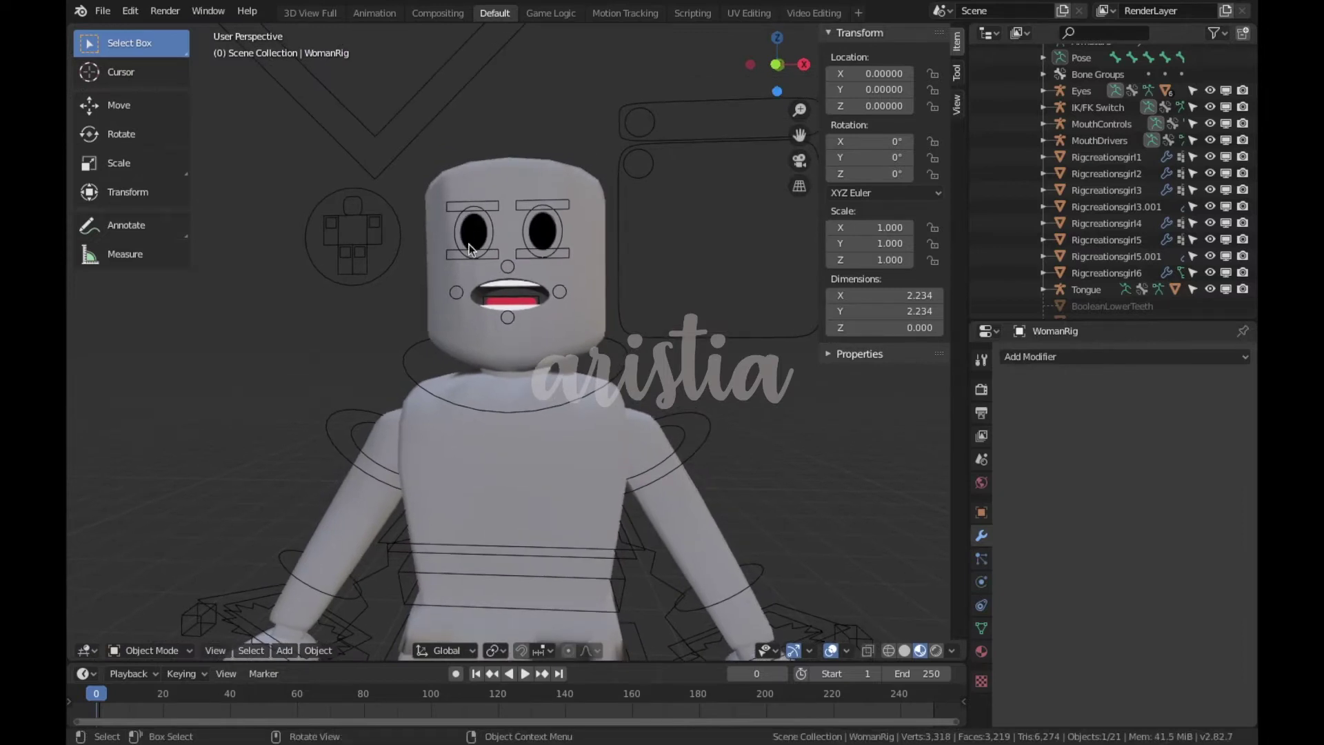
{"action": "left_click_drag", "start_coordinate": [462, 183], "coordinate": [574, 320]}
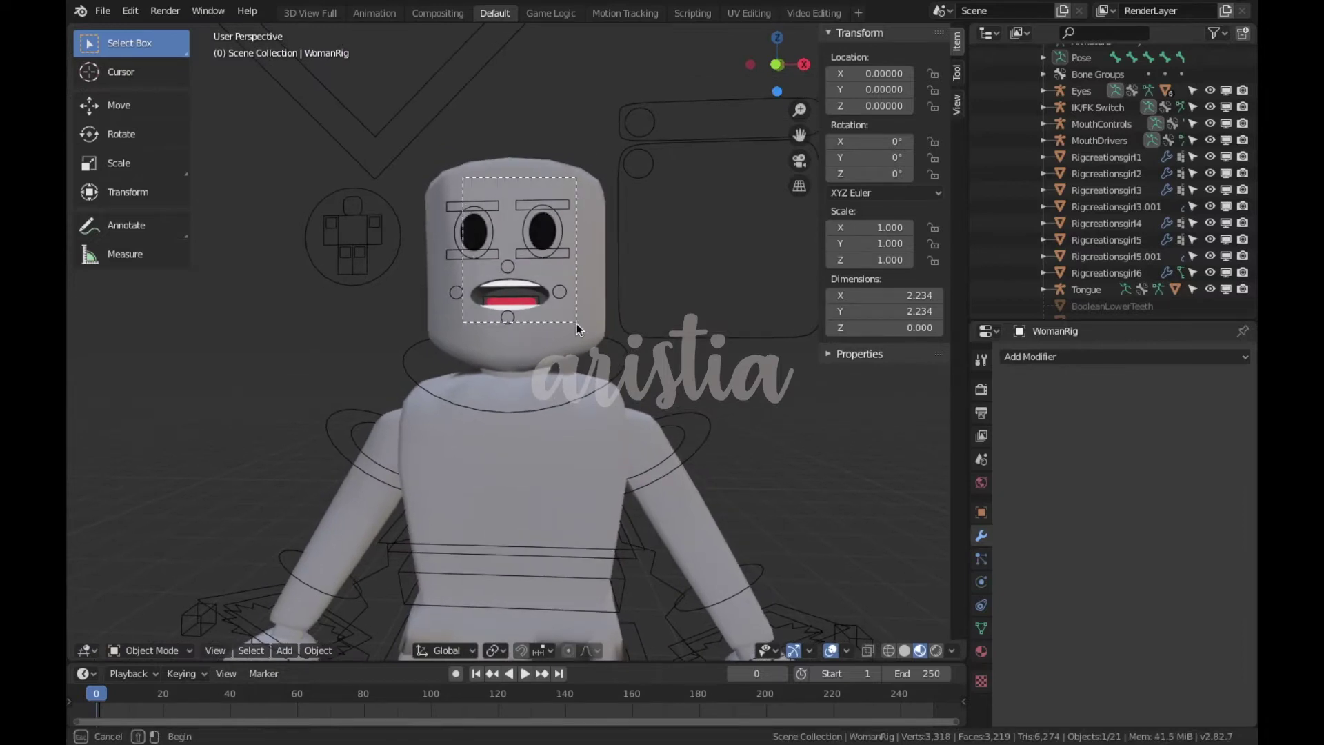
{"action": "right_click", "coordinate": [528, 289]}
{"action": "left_click", "coordinate": [512, 573]}
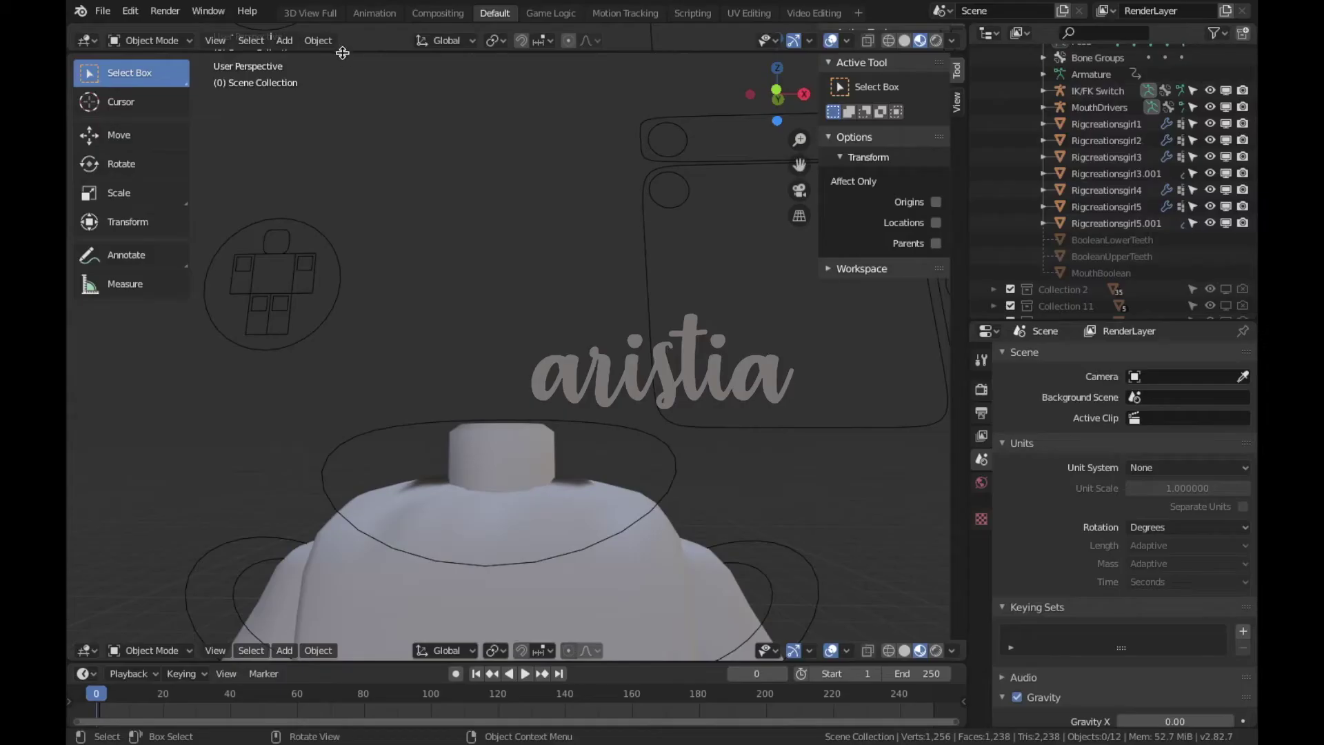
Split the viewport, select the Rigcreationsgirl1 torso mesh and make the upper area a Shader Editor
{"action": "key", "text": "g"}
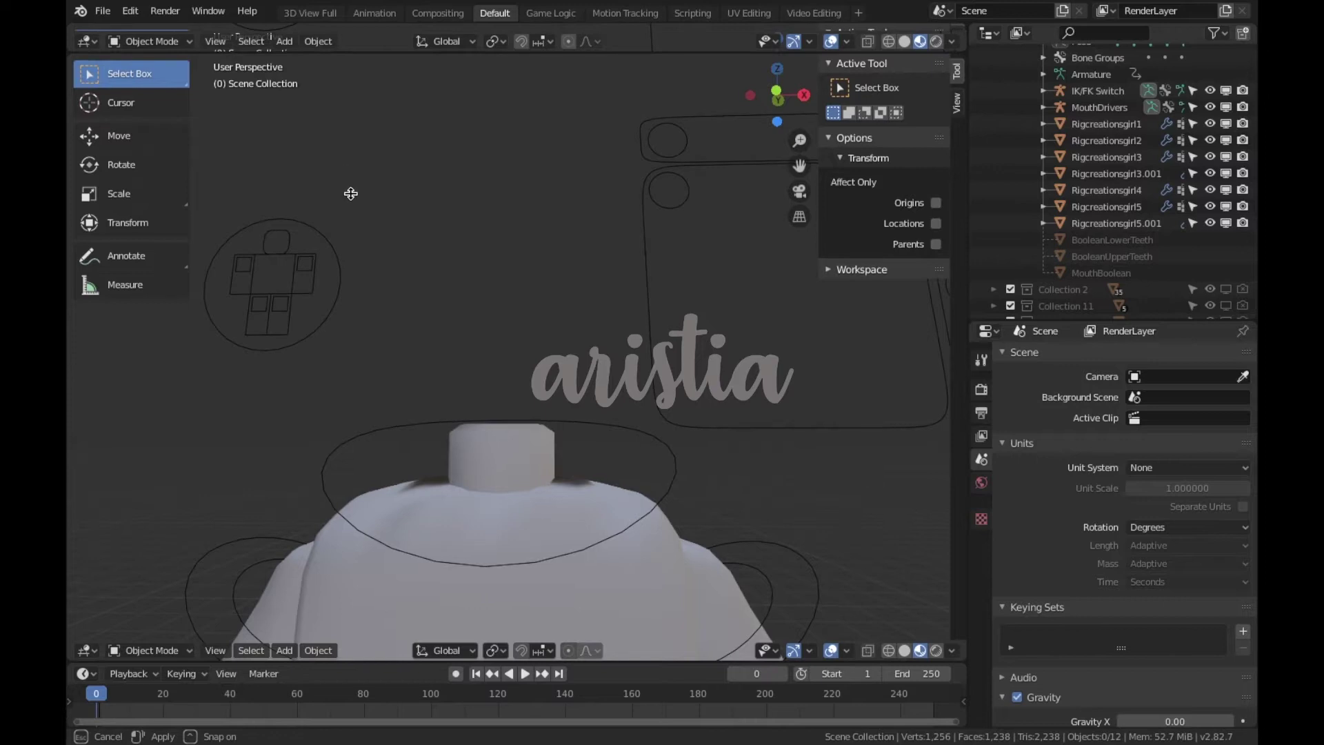
{"action": "left_click", "coordinate": [352, 195]}
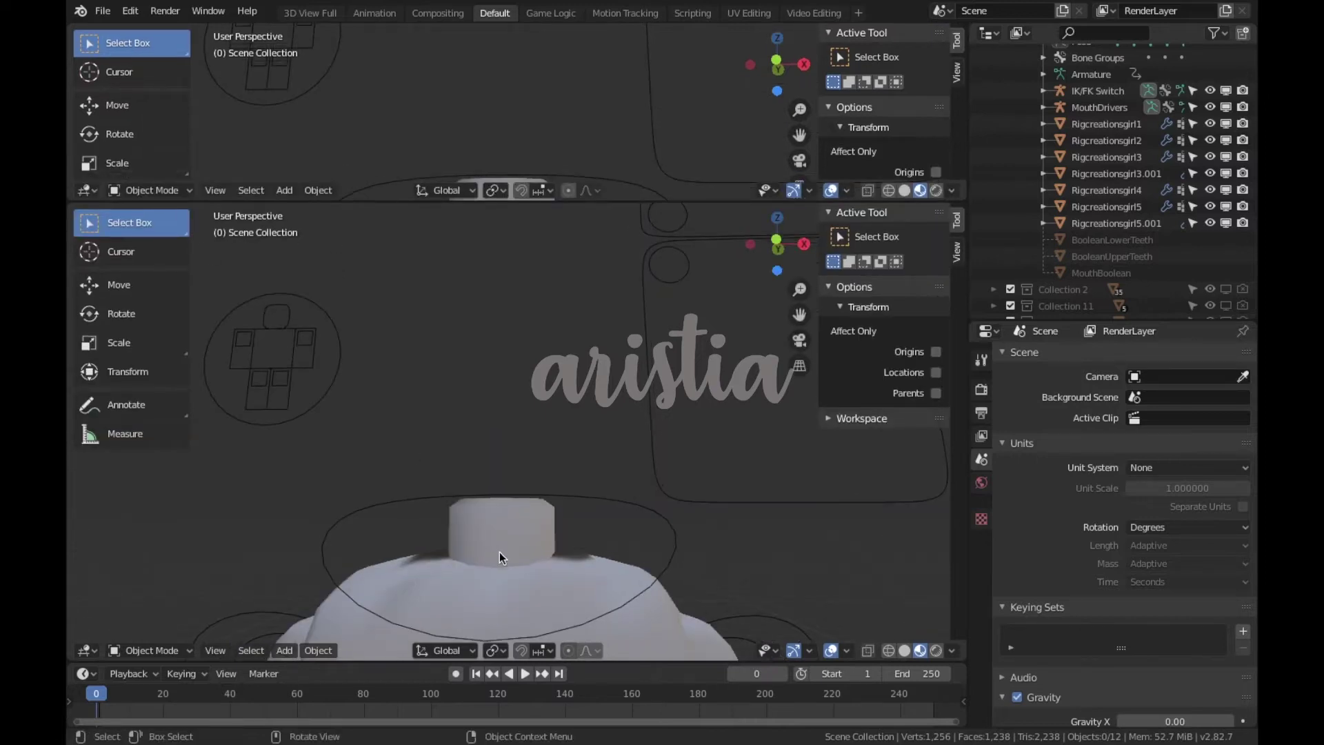
{"action": "left_click", "coordinate": [499, 552]}
{"action": "left_click", "coordinate": [87, 190]}
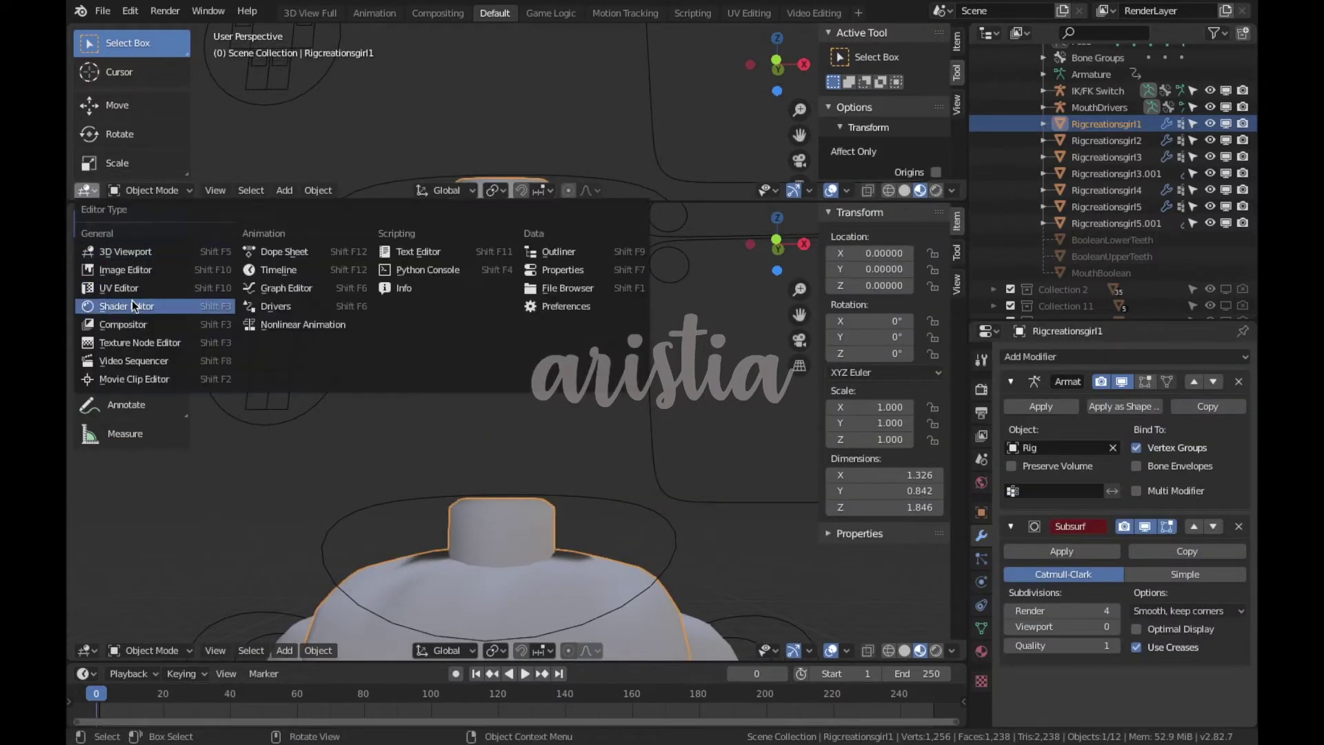
{"action": "left_click", "coordinate": [134, 305]}
Load Aristia1Tex.png into the Image Texture node
{"action": "mouse_move", "coordinate": [383, 101]}
{"action": "middle_mouse_down"}
{"action": "mouse_move", "coordinate": [409, 146]}
{"action": "mouse_move", "coordinate": [483, 138]}
{"action": "middle_mouse_up"}
{"action": "scroll", "coordinate": [489, 136], "scroll_direction": "up", "scroll_amount": 4}
{"action": "scroll", "coordinate": [496, 135], "scroll_direction": "up", "scroll_amount": 2}
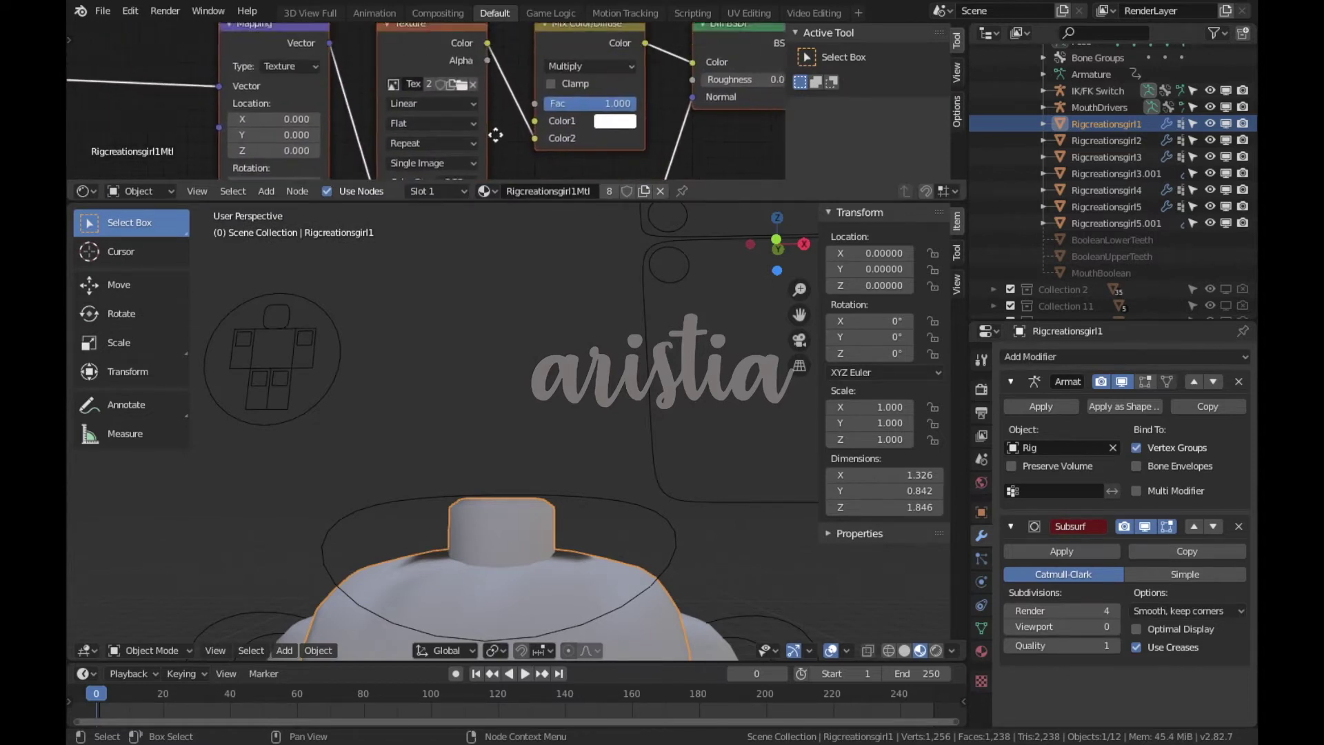
{"action": "scroll", "coordinate": [496, 135], "scroll_direction": "up", "scroll_amount": 1}
{"action": "scroll", "coordinate": [496, 135], "scroll_direction": "up", "scroll_amount": 1}
{"action": "left_click", "coordinate": [473, 107]}
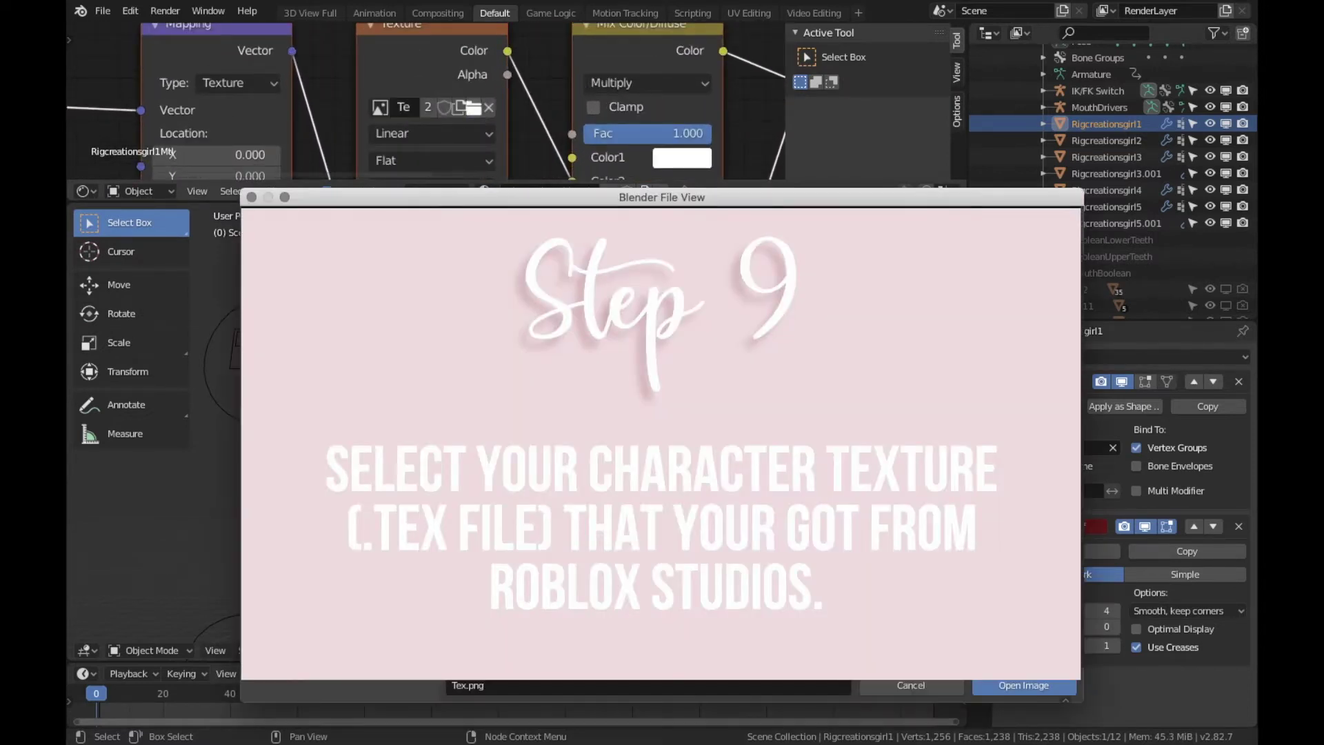
{"action": "key", "text": "Down"}
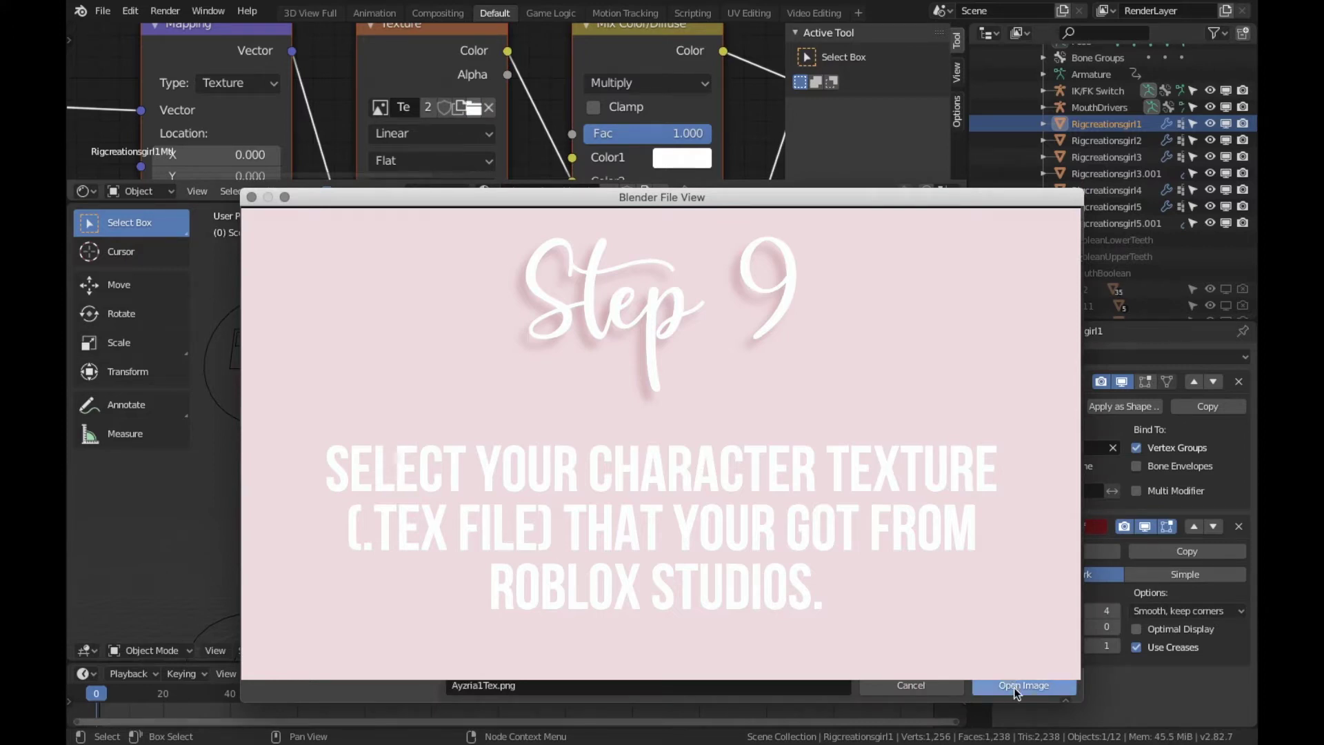
{"action": "left_click", "coordinate": [1044, 683]}
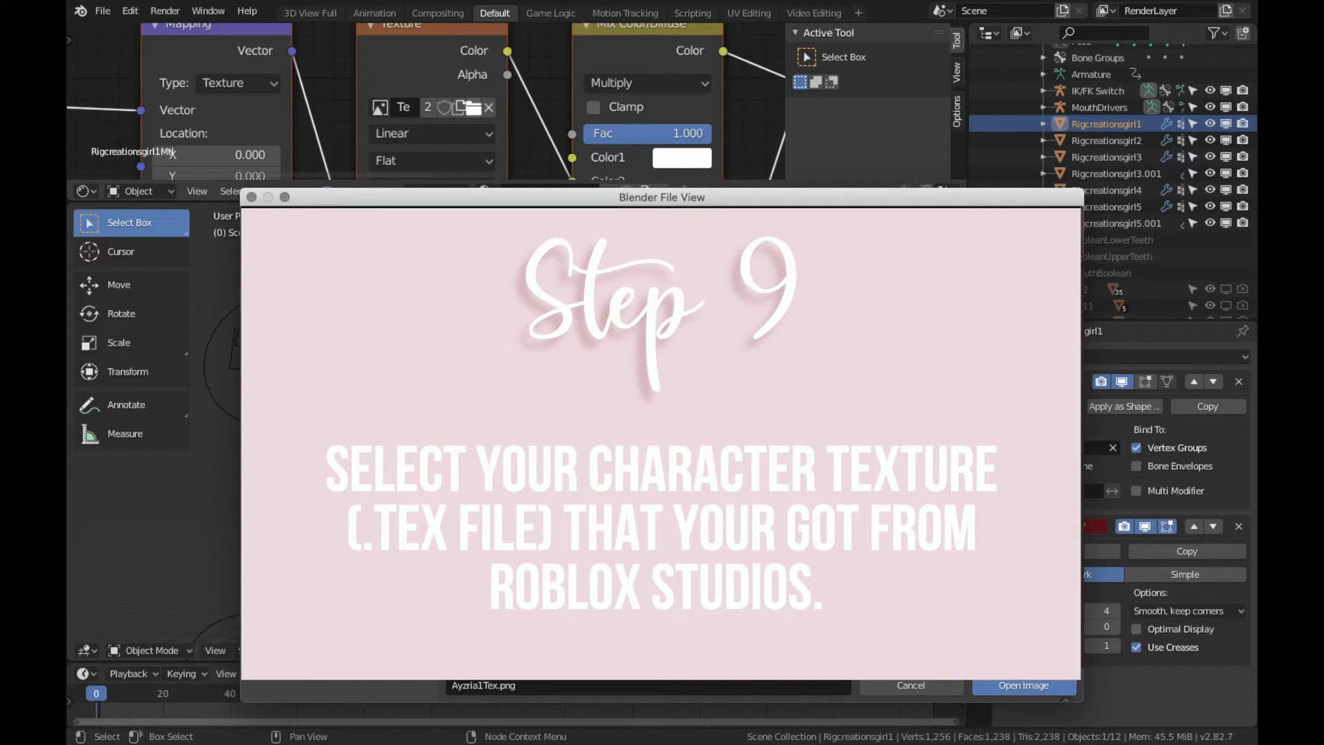
{"action": "left_click", "coordinate": [1024, 685]}
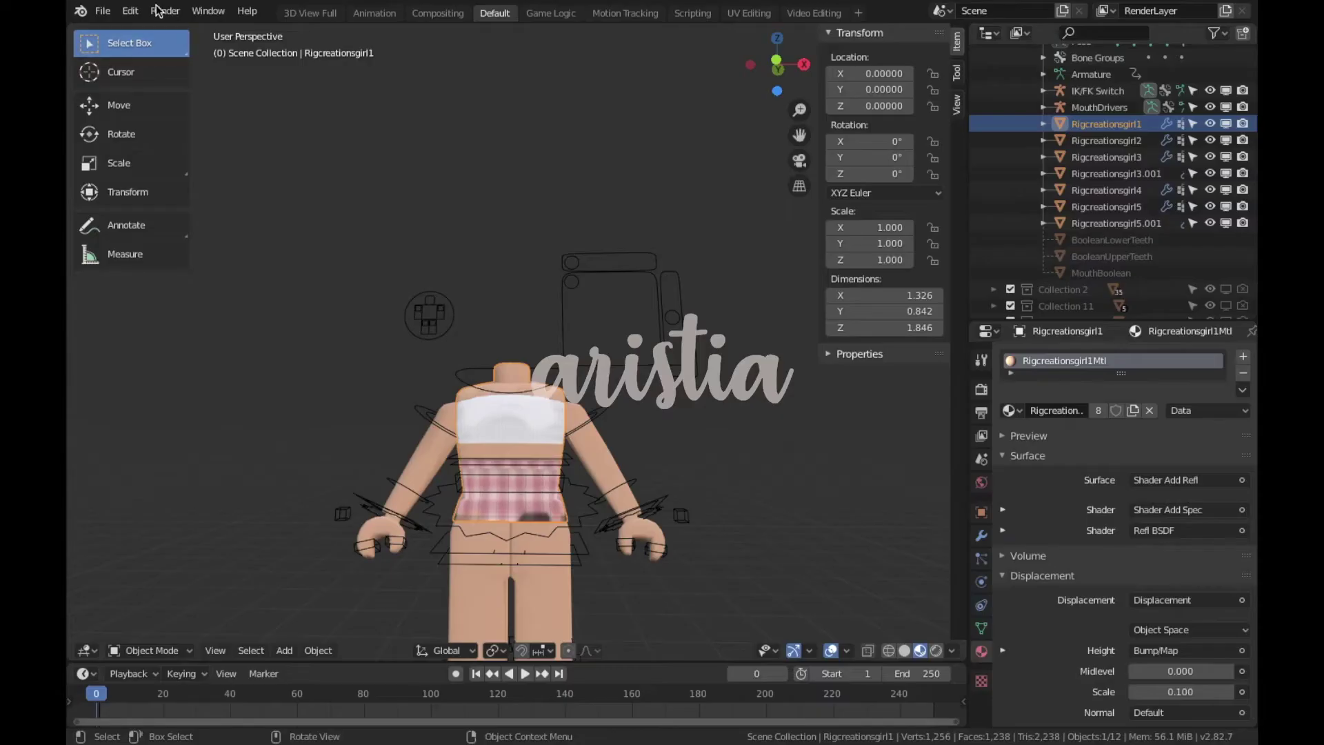
Import aristiahead.obj through File > Import > Wavefront (.obj)
{"action": "left_click", "coordinate": [102, 11]}
{"action": "mouse_move", "coordinate": [127, 234]}
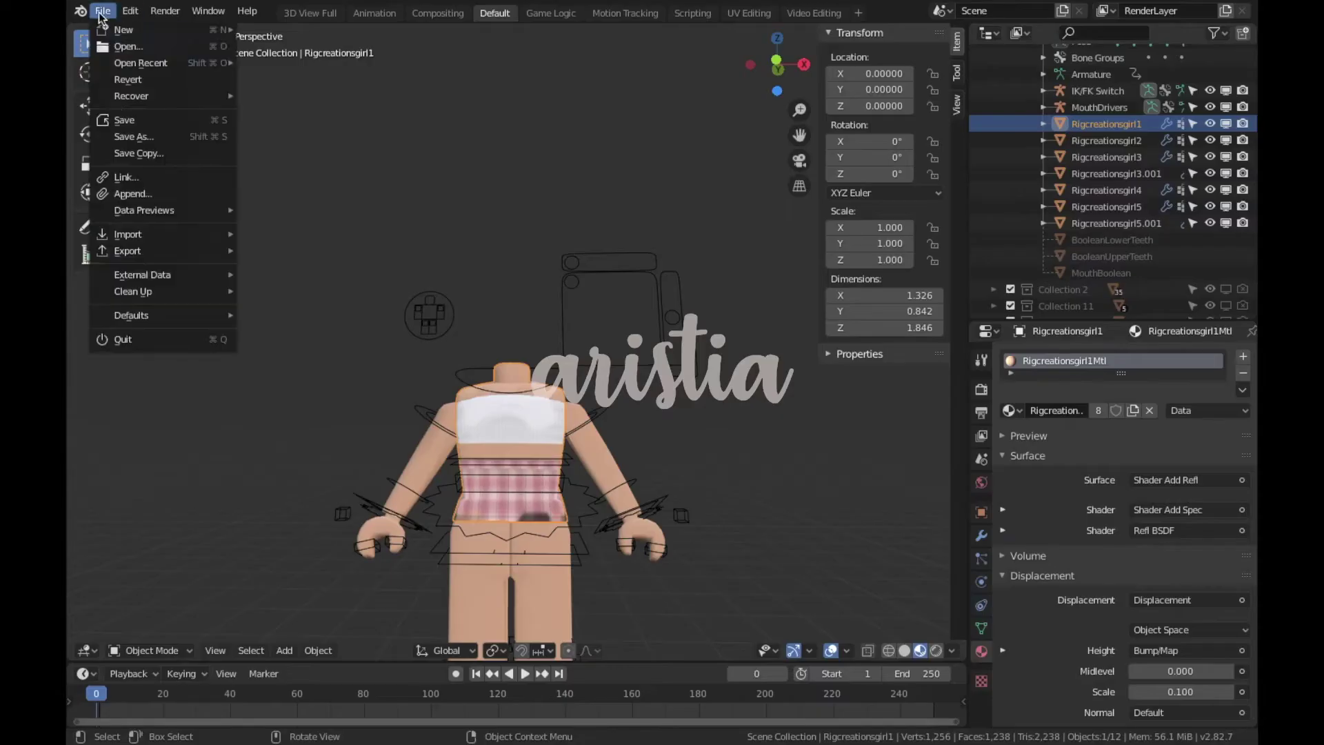
{"action": "left_click", "coordinate": [294, 365]}
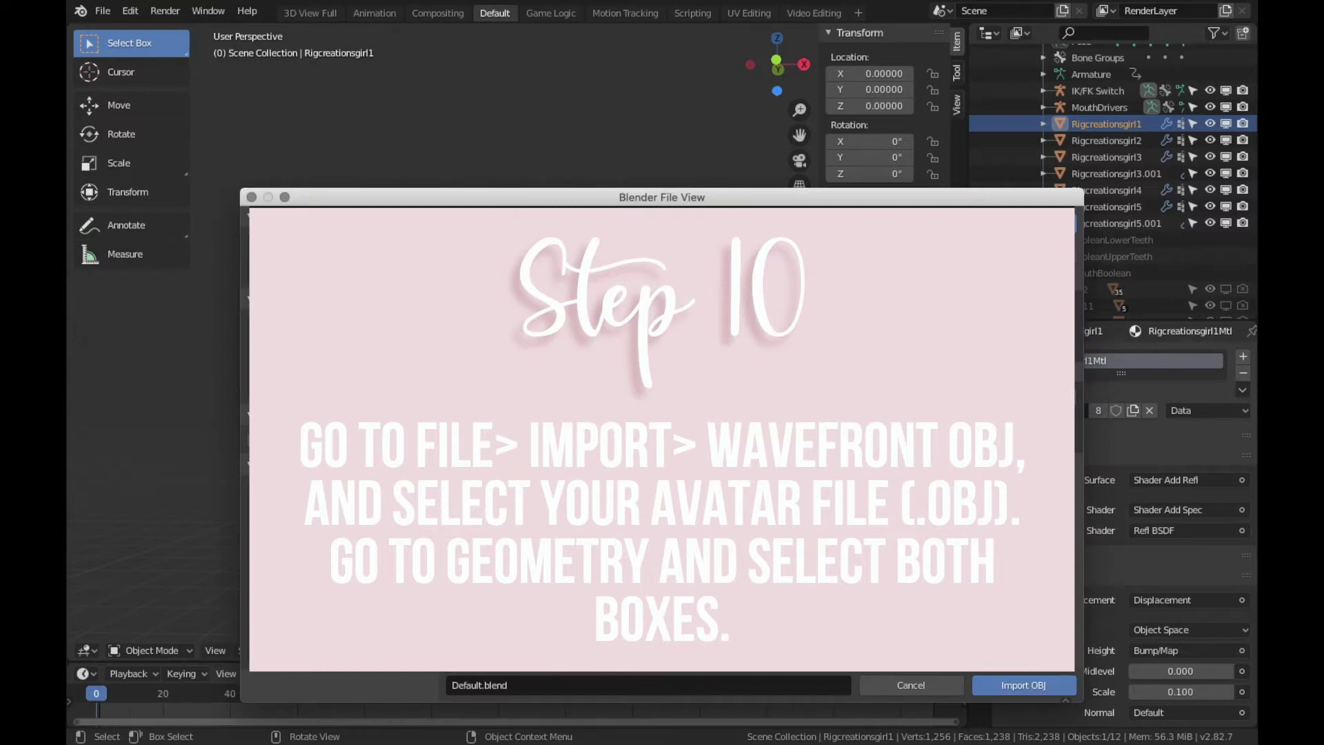
{"action": "left_click", "coordinate": [524, 289]}
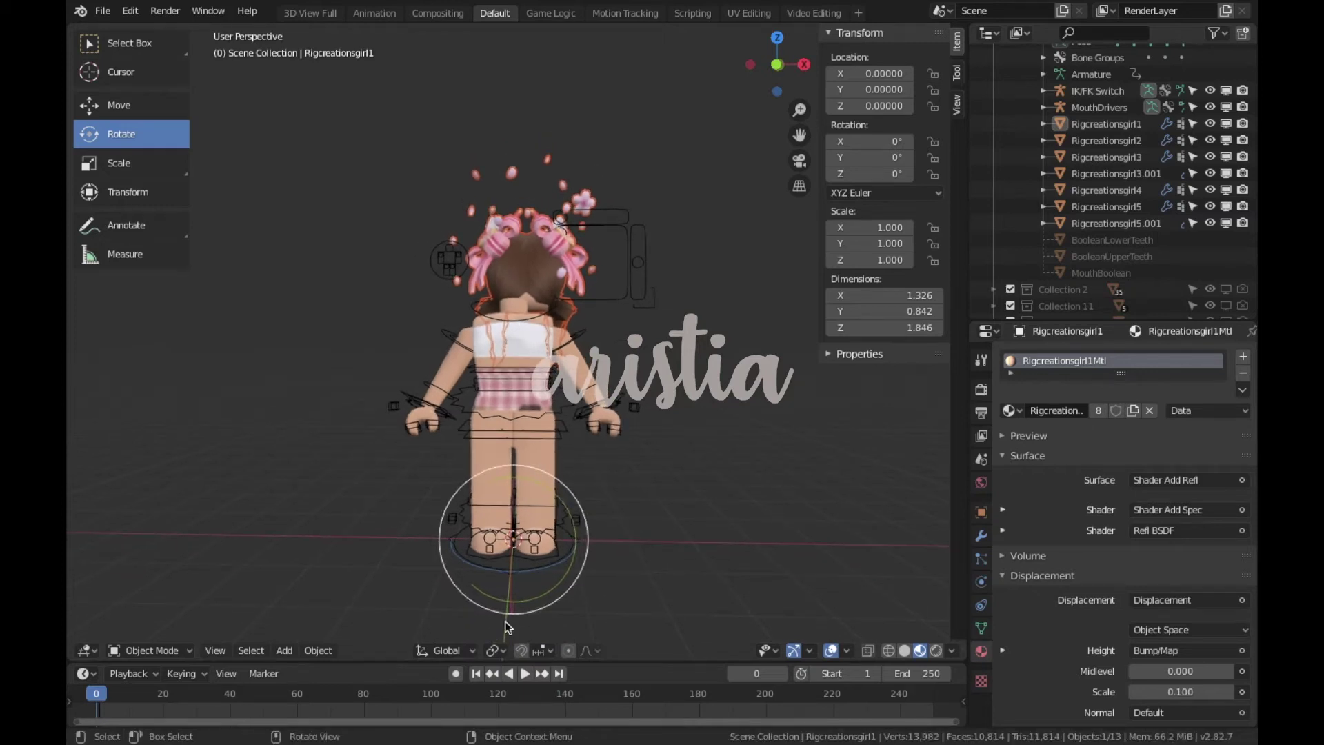
Rotate the imported head about Z to face front and shift it slightly along X
{"action": "mouse_move", "coordinate": [535, 571]}
{"action": "left_mouse_down"}
{"action": "mouse_move", "coordinate": [393, 602]}
{"action": "mouse_move", "coordinate": [621, 621]}
{"action": "left_mouse_up"}
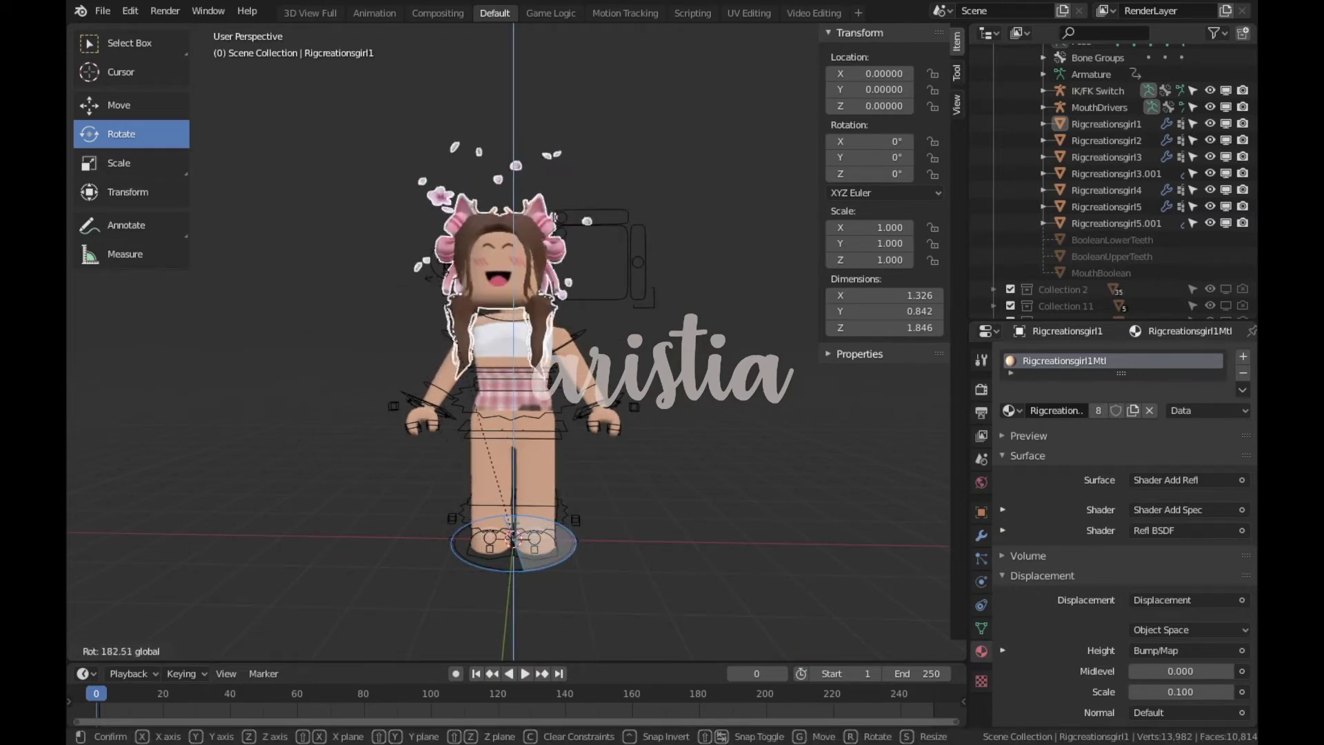
{"action": "left_click_drag", "start_coordinate": [364, 279], "coordinate": [364, 280]}
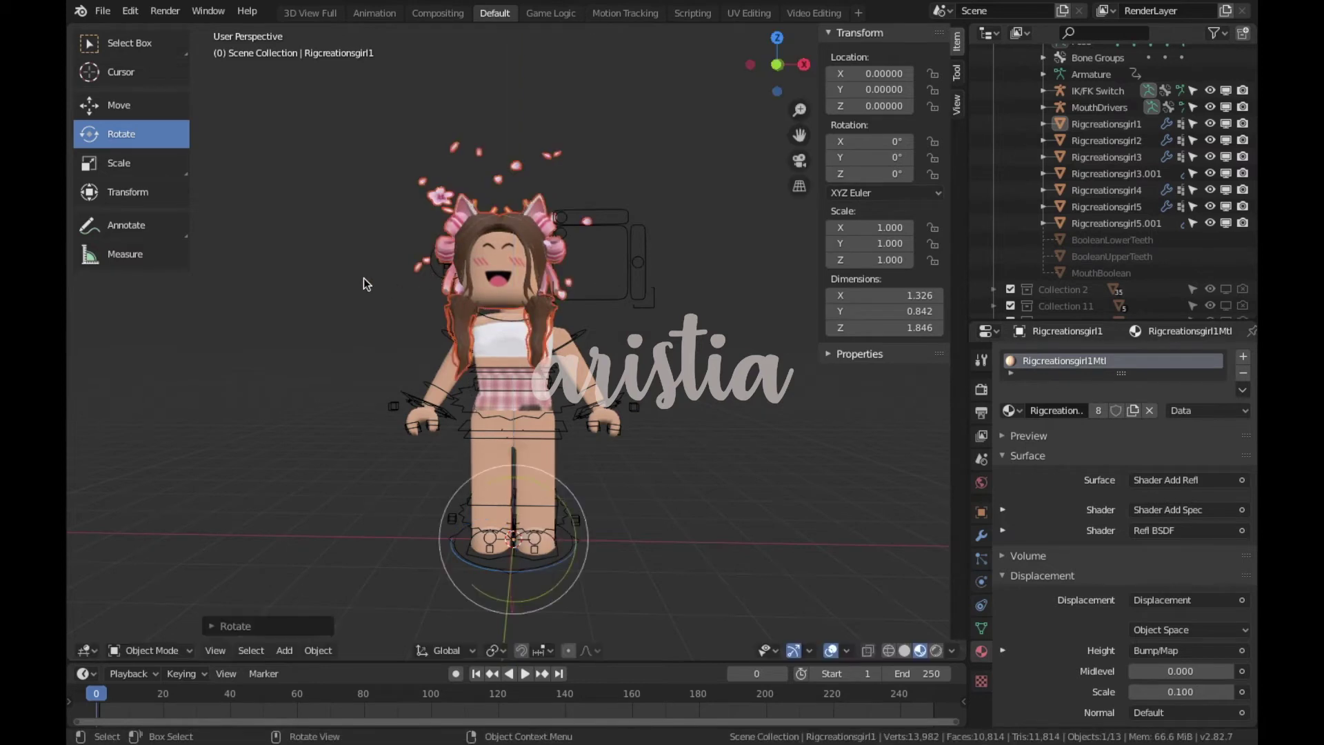
{"action": "left_click", "coordinate": [138, 107]}
{"action": "left_click_drag", "start_coordinate": [580, 541], "coordinate": [595, 549]}
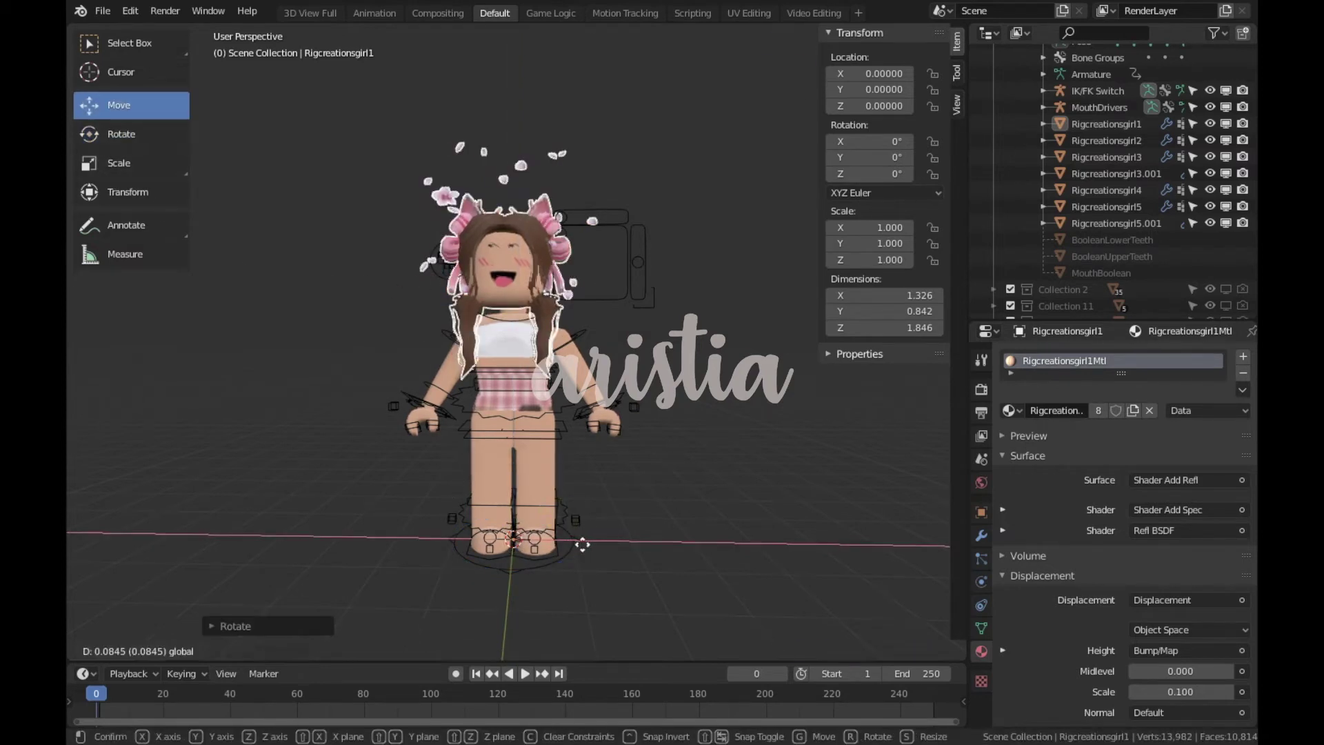
Move the head onto the avatar's body, checking it from a front view
{"action": "key", "text": "shift+grave"}
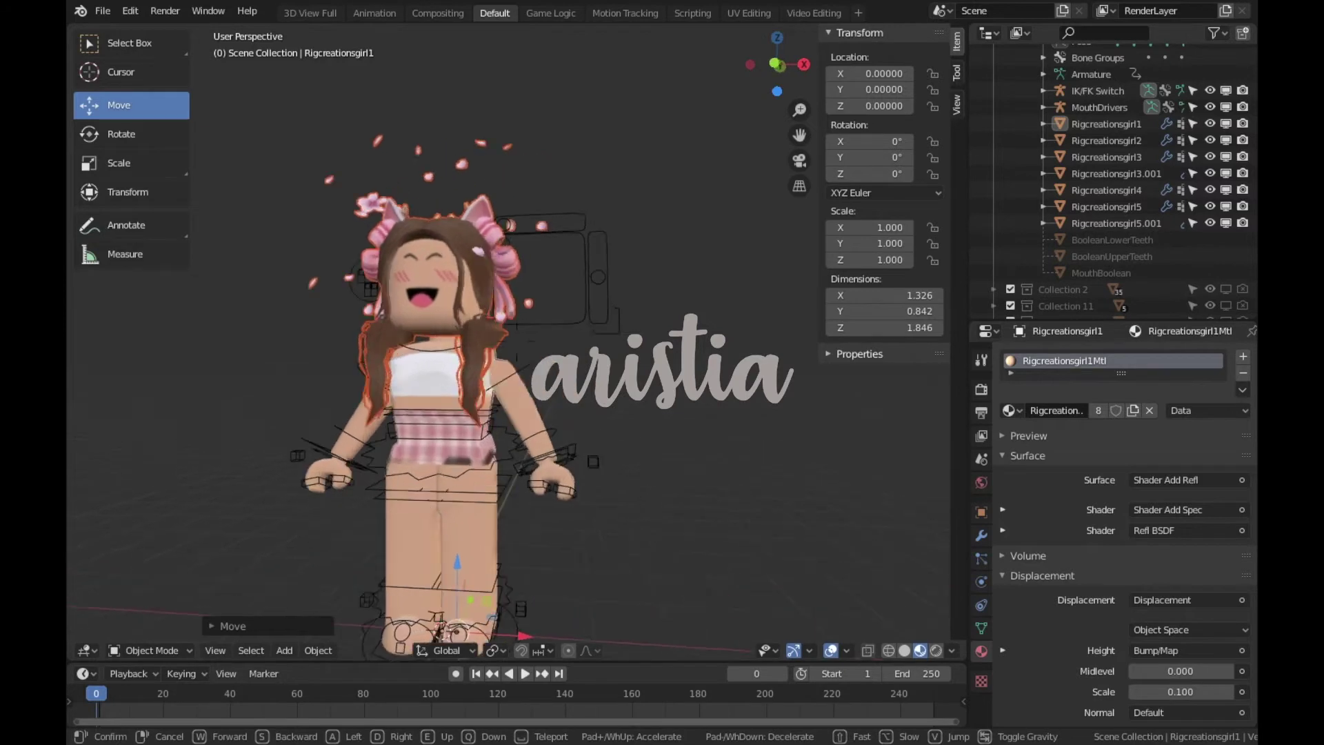
{"action": "key", "text": "w"}
{"action": "key", "text": "Return"}
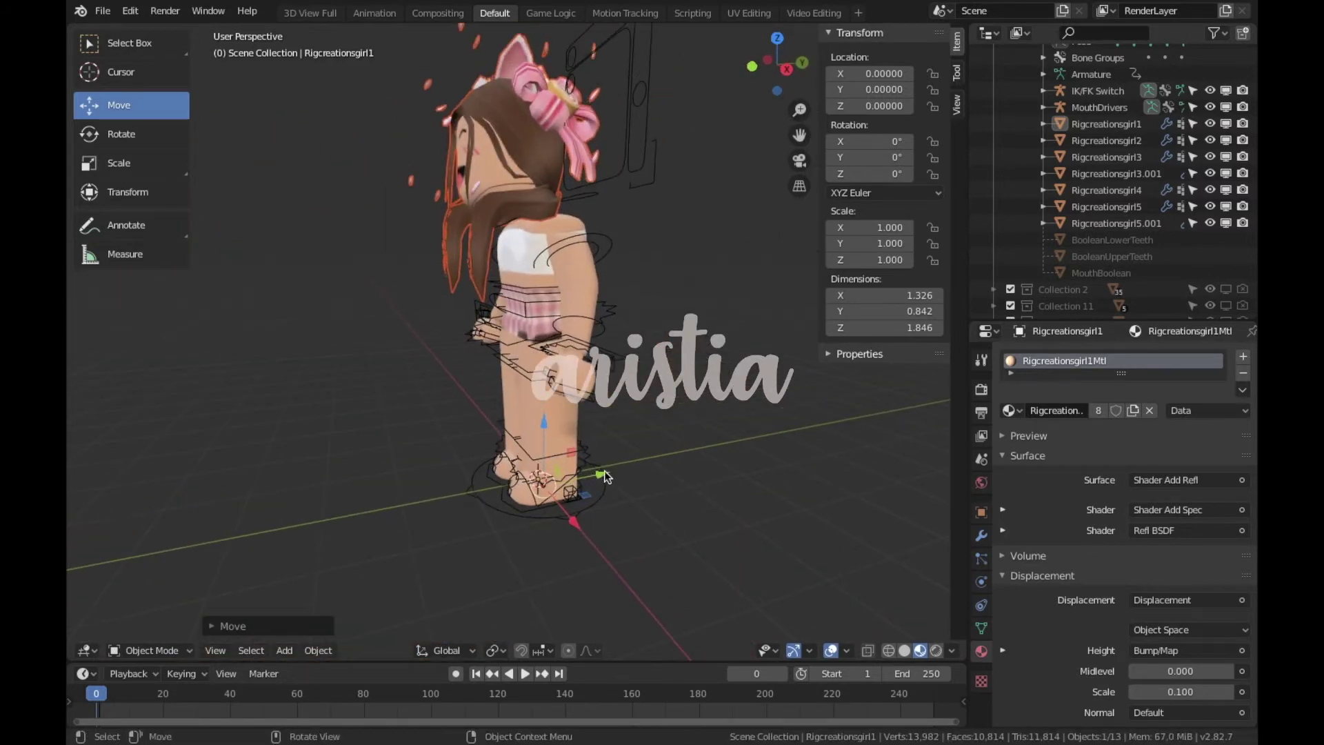
{"action": "key", "text": "g"}
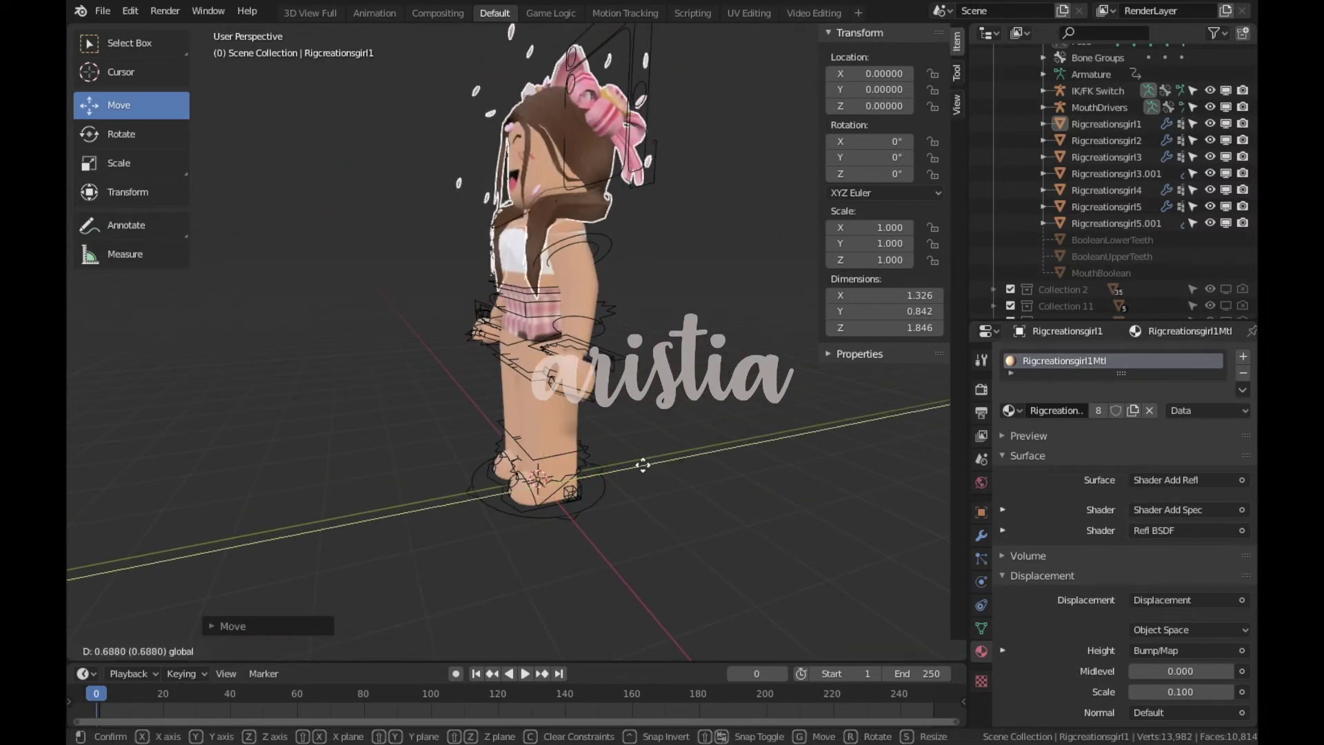
{"action": "key", "text": "Escape"}
{"action": "key", "text": "shift+grave"}
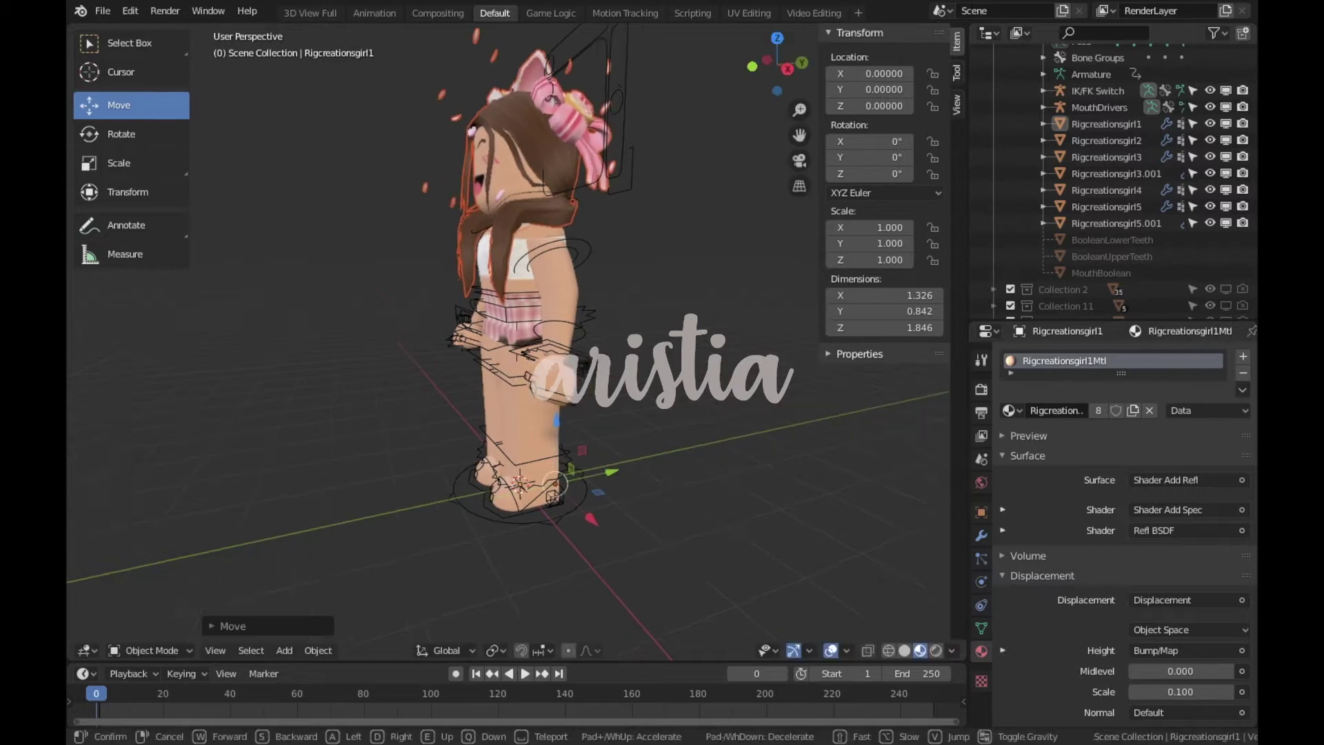
{"action": "key", "text": "w"}
{"action": "key", "text": "s"}
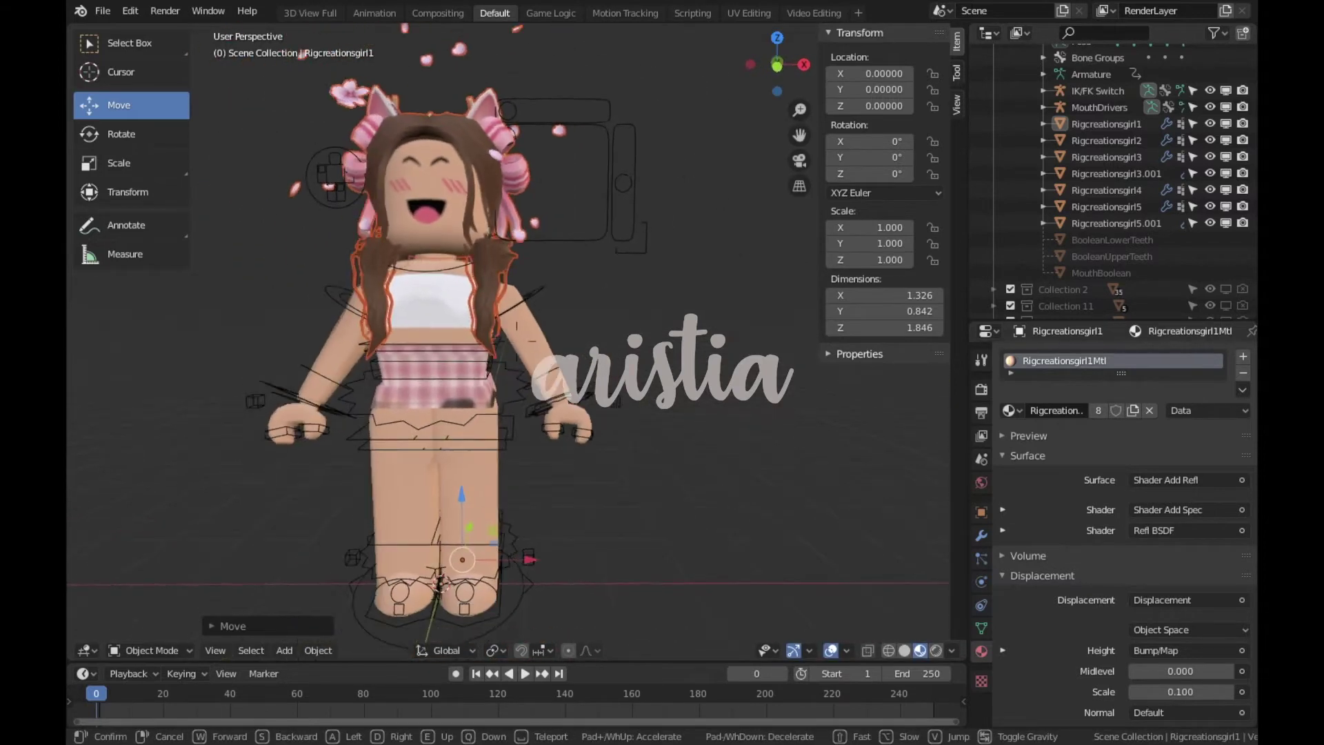
{"action": "left_click", "coordinate": [518, 347]}
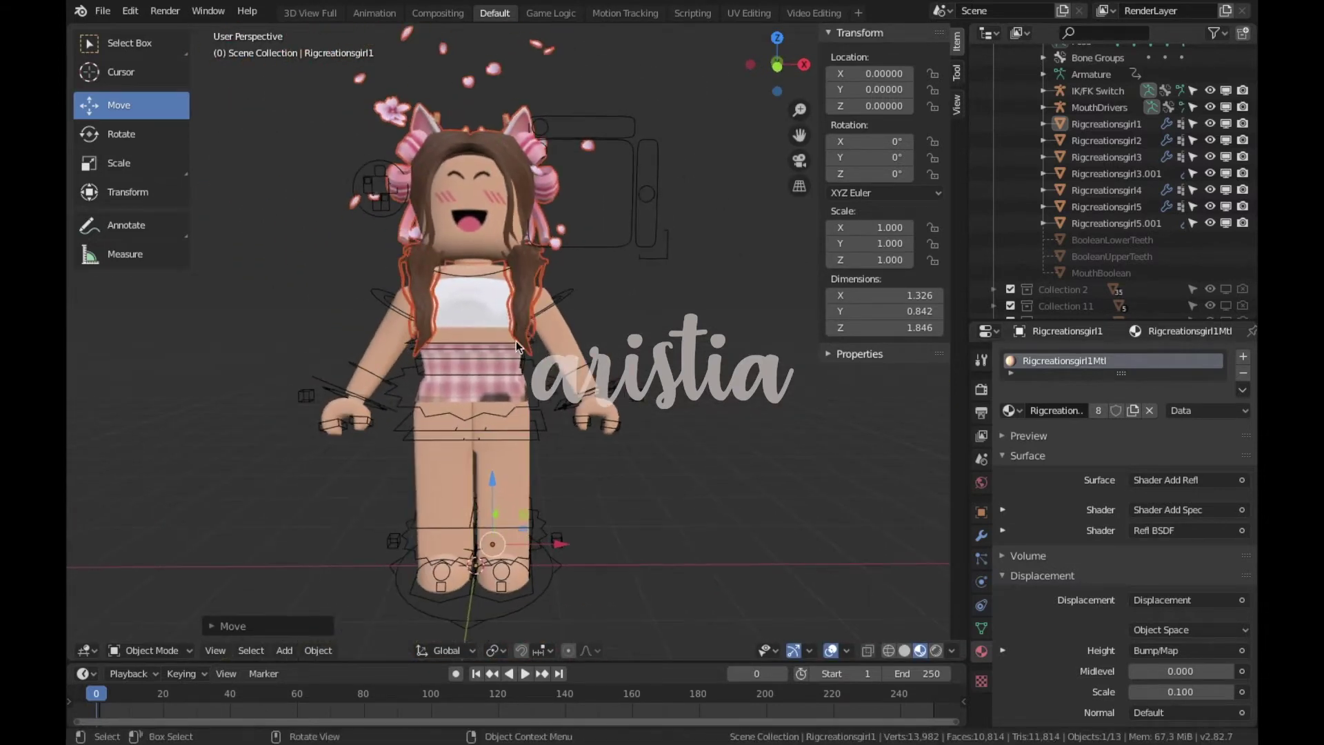
{"action": "key", "text": "g"}
{"action": "left_click", "coordinate": [549, 542]}
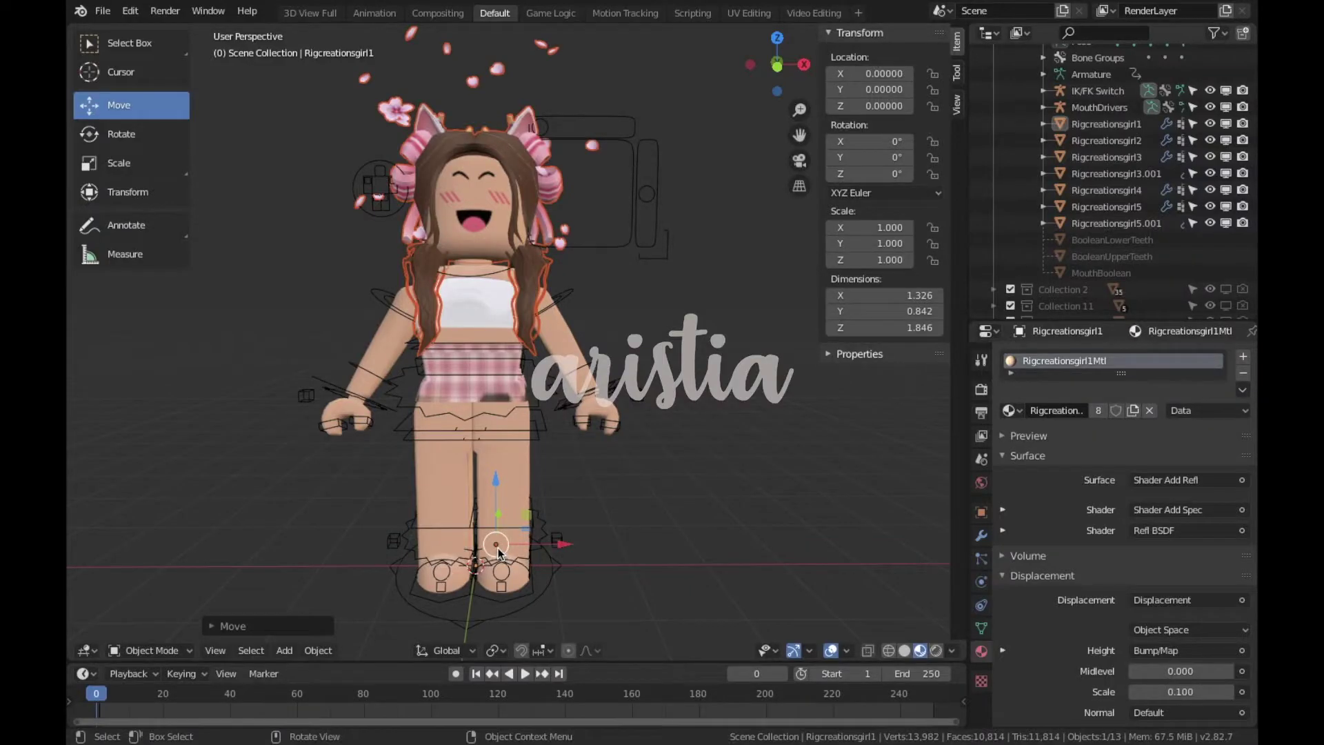
Set the head's origin to its geometry
{"action": "right_click", "coordinate": [507, 549]}
{"action": "mouse_move", "coordinate": [450, 322]}
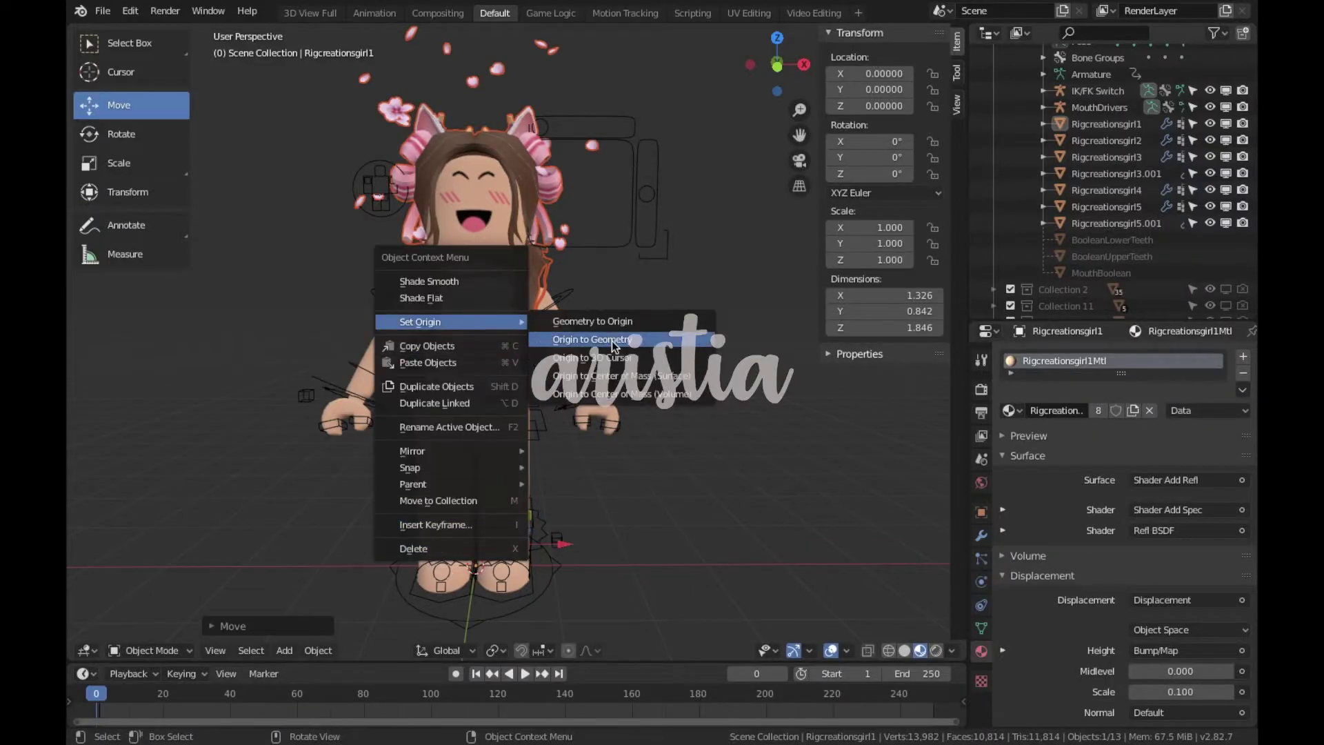
{"action": "left_click", "coordinate": [611, 341]}
{"action": "key", "text": "shift+grave"}
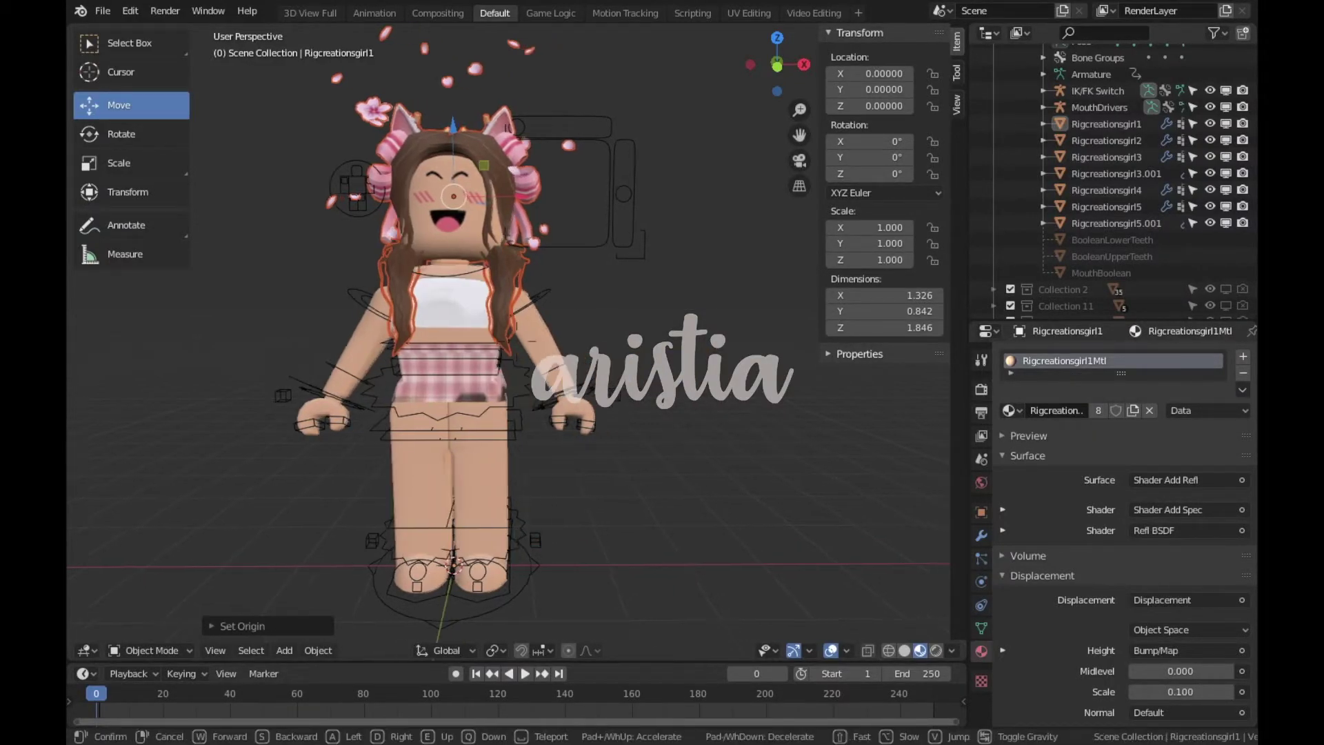
{"action": "left_click", "coordinate": [428, 209]}
Nudge the head into place on the body, orbiting to a near-front view
{"action": "key", "text": "g"}
{"action": "left_click", "coordinate": [429, 209]}
{"action": "middle_click_drag", "start_coordinate": [429, 209], "coordinate": [527, 169]}
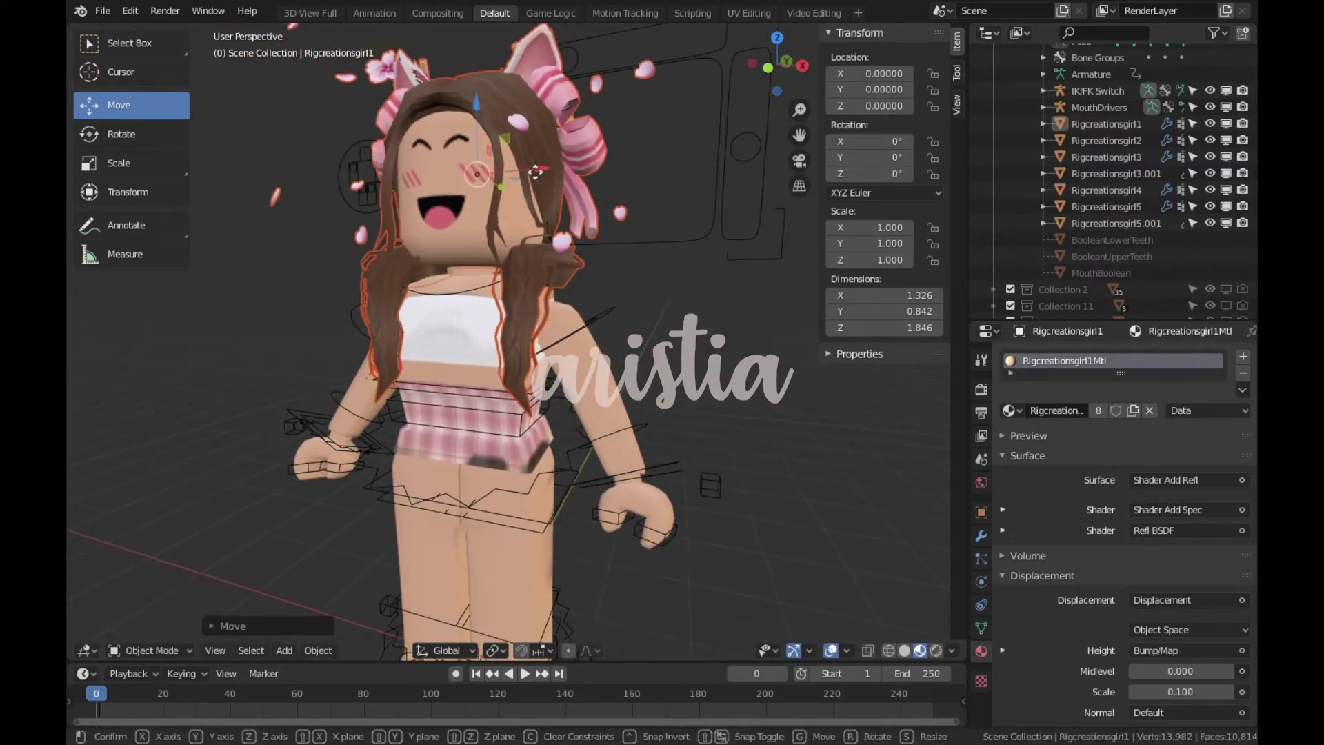
{"action": "key", "text": "g"}
{"action": "key", "text": "Escape"}
{"action": "key", "text": "g"}
{"action": "key", "text": "Escape"}
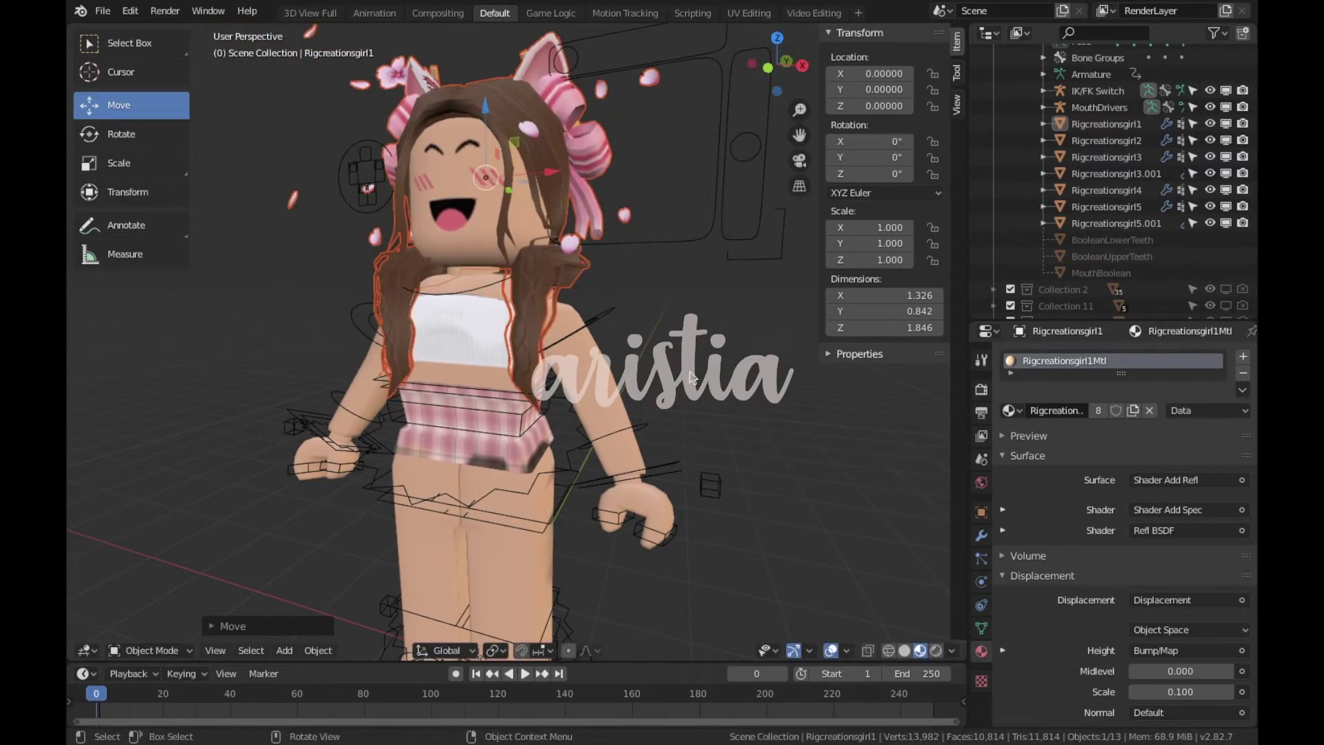
{"action": "middle_click_drag", "start_coordinate": [692, 376], "coordinate": [530, 210]}
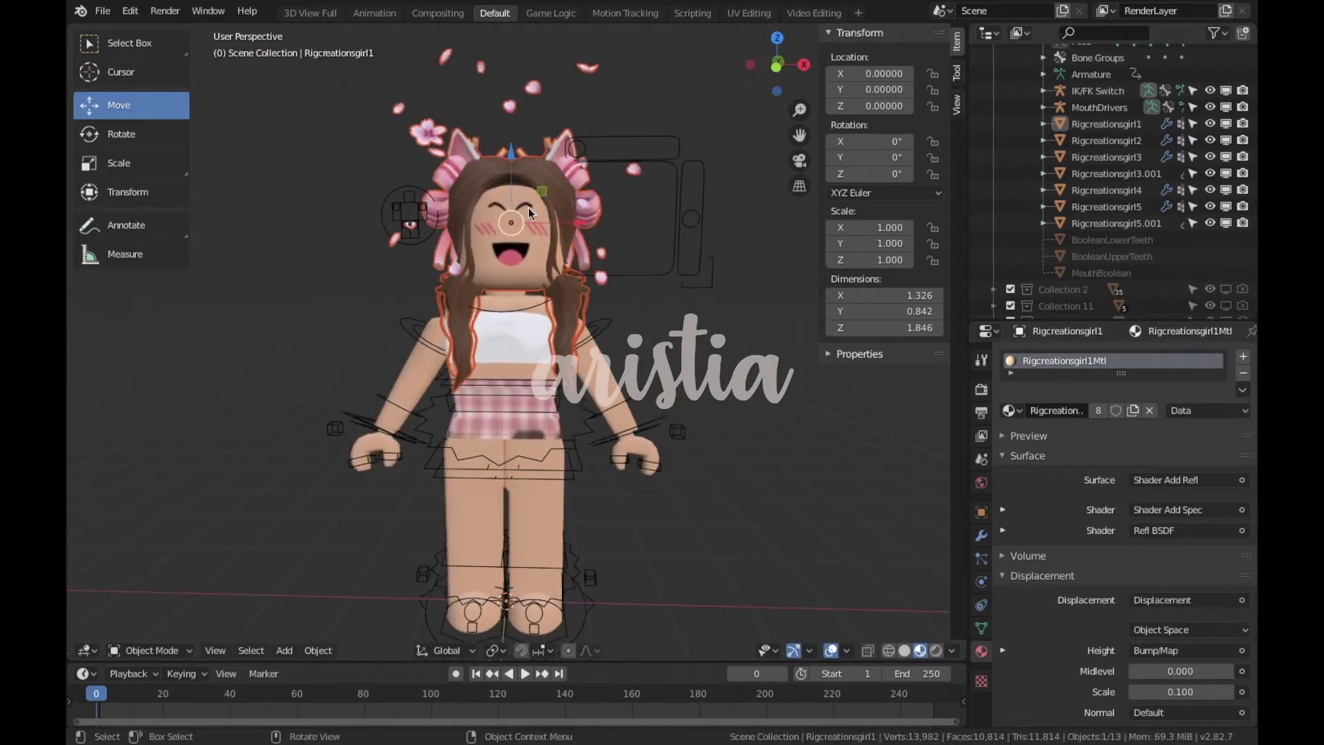
{"action": "key", "text": "g"}
{"action": "left_click", "coordinate": [644, 345]}
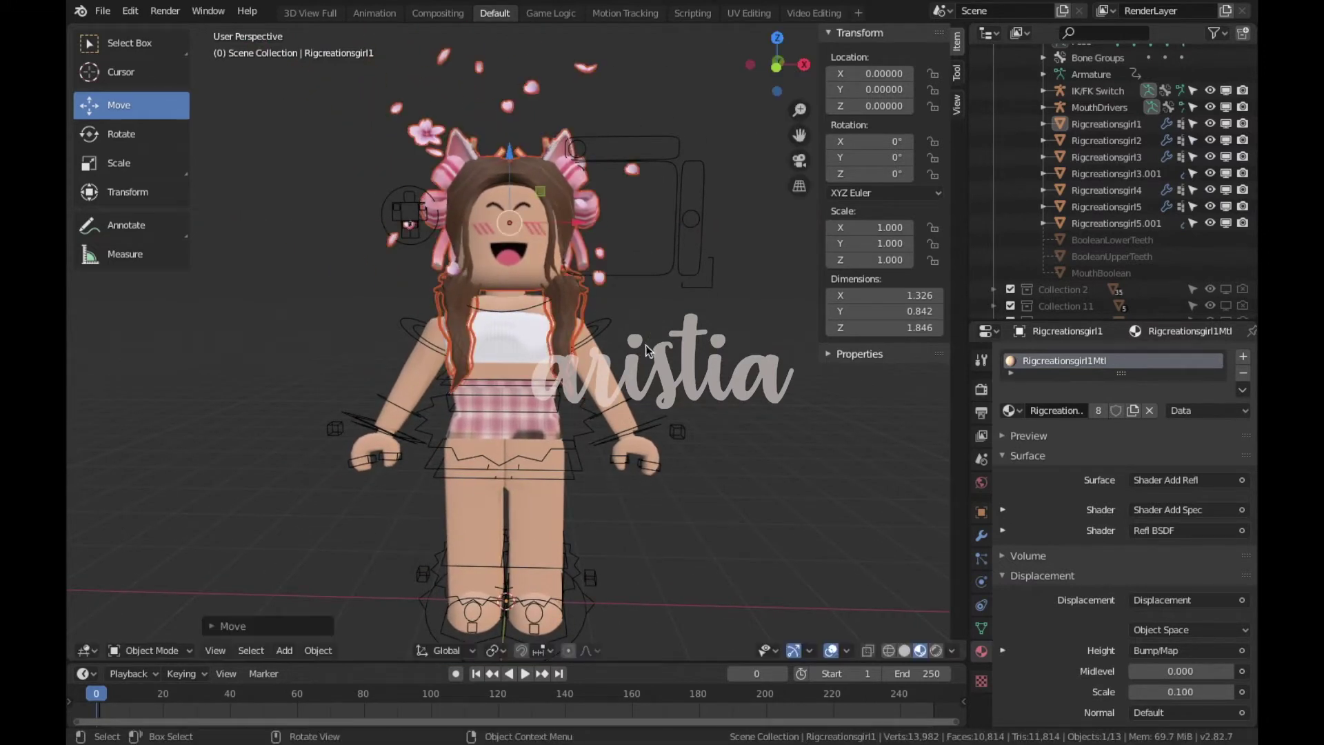
Select aristiahead and move it along X to line up with the body
{"action": "left_click", "coordinate": [482, 221], "text": "shift"}
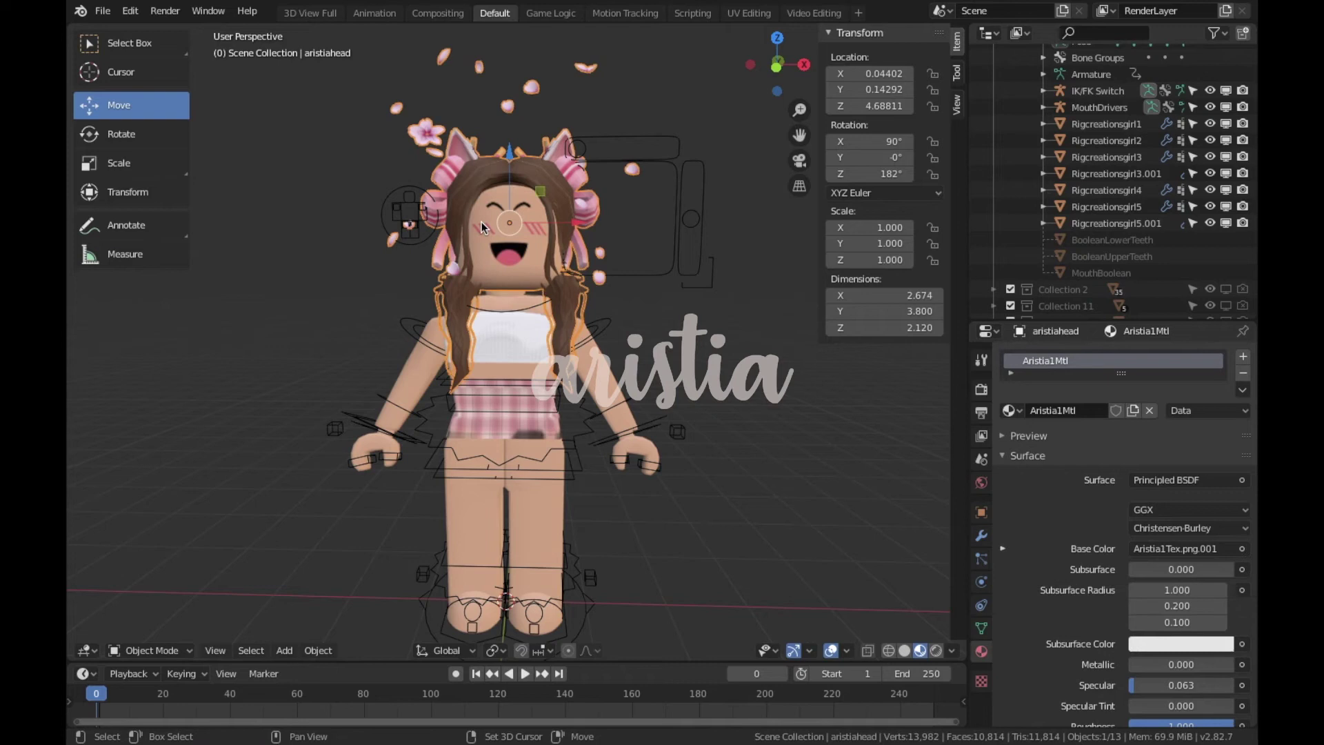
{"action": "key", "text": "g"}
{"action": "key", "text": "x"}
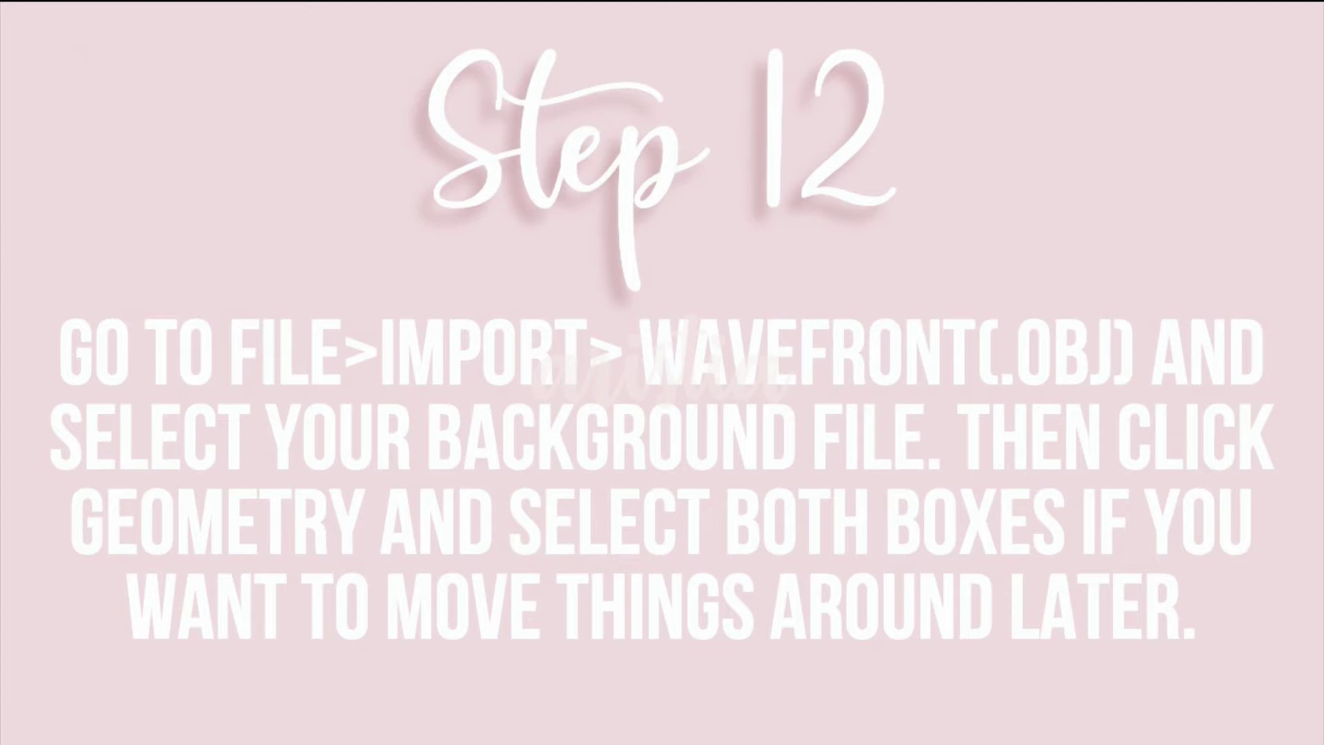
{"action": "mouse_move", "coordinate": [128, 234]}
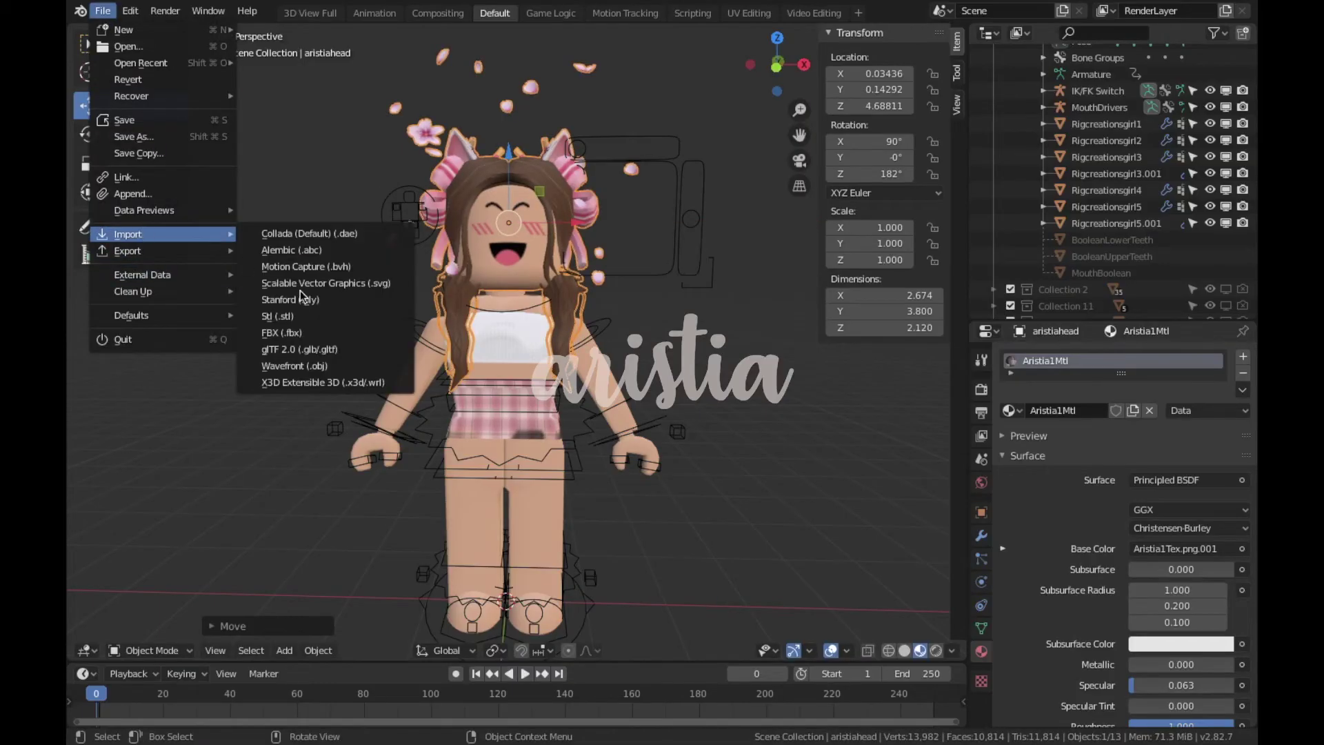
Import the cutecafe OBJ background and rotate the avatar's leg bone forward on X
{"action": "left_click", "coordinate": [301, 365]}
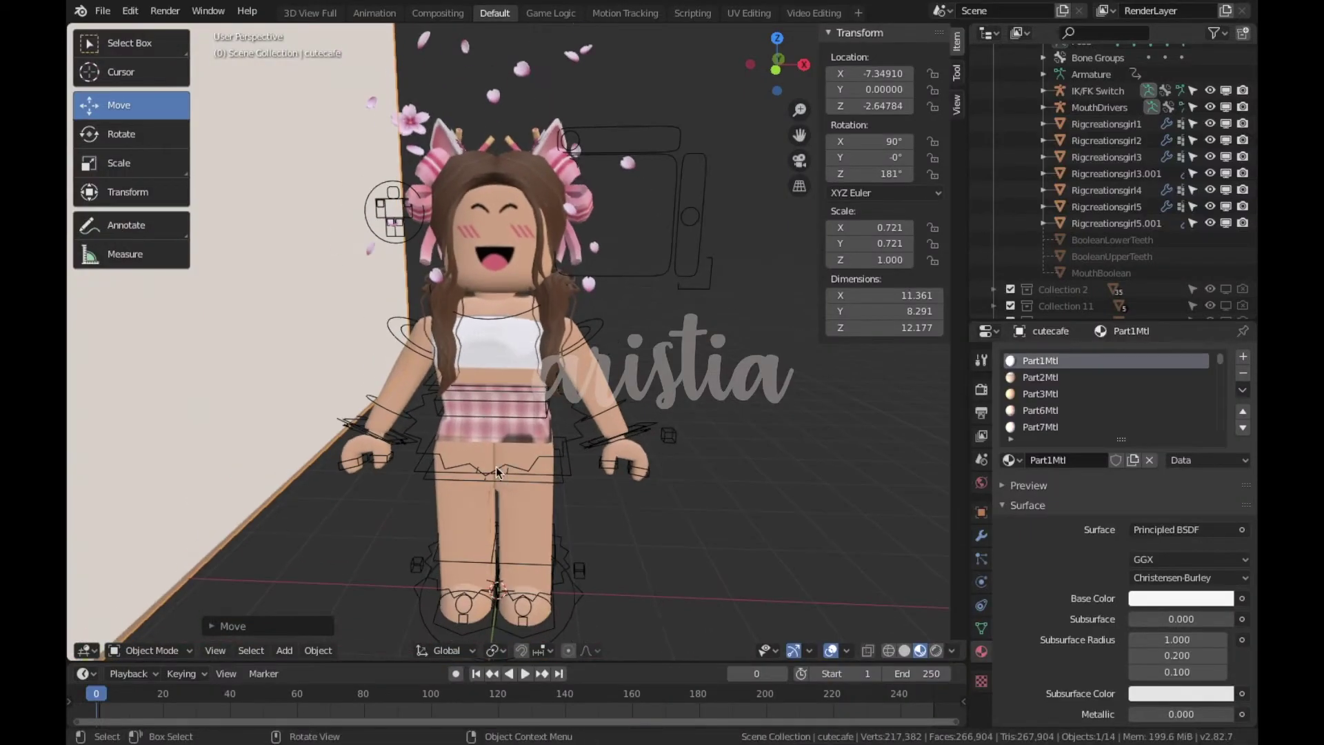
{"action": "left_click", "coordinate": [121, 133]}
{"action": "left_click_drag", "start_coordinate": [494, 452], "coordinate": [486, 390]}
Rotate the first leg bones forward, then reset the lower leg's rotation to rest
{"action": "middle_click_drag", "start_coordinate": [487, 390], "coordinate": [464, 382]}
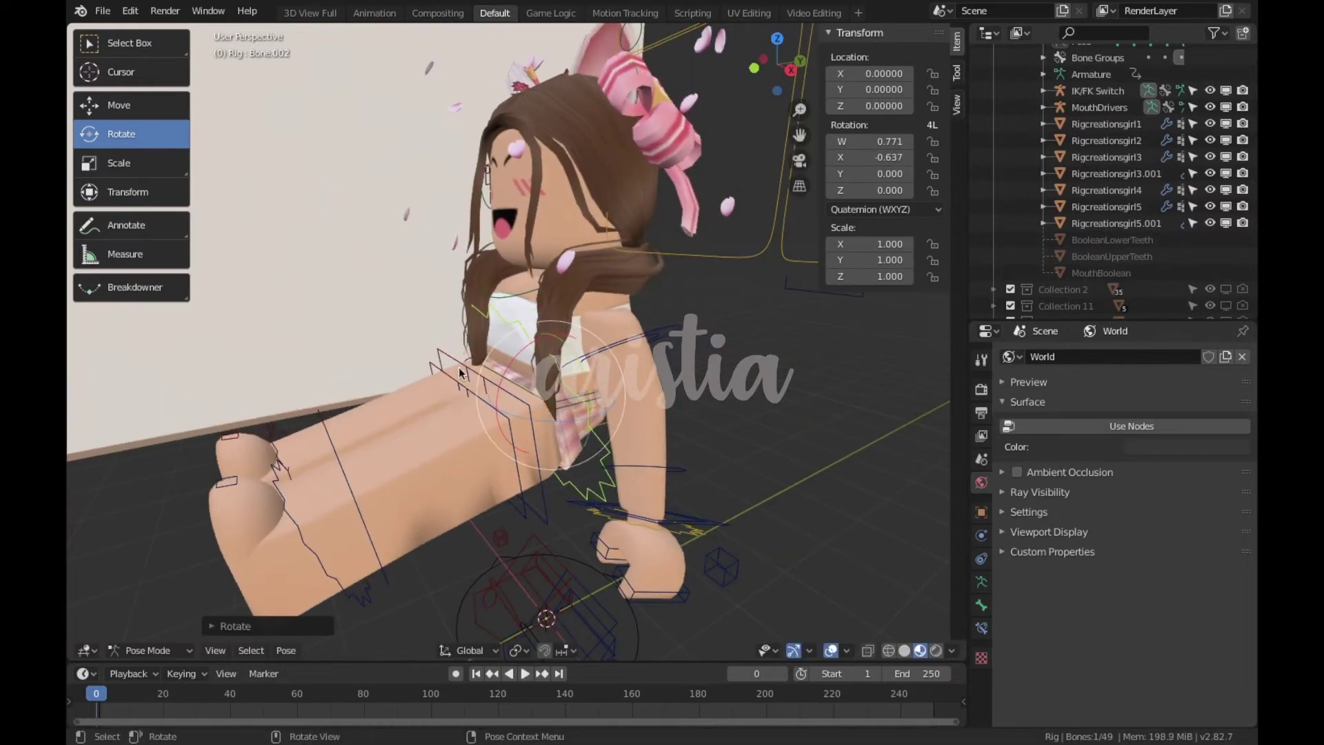
{"action": "left_click", "coordinate": [461, 366]}
{"action": "key", "text": "r"}
{"action": "key", "text": "r"}
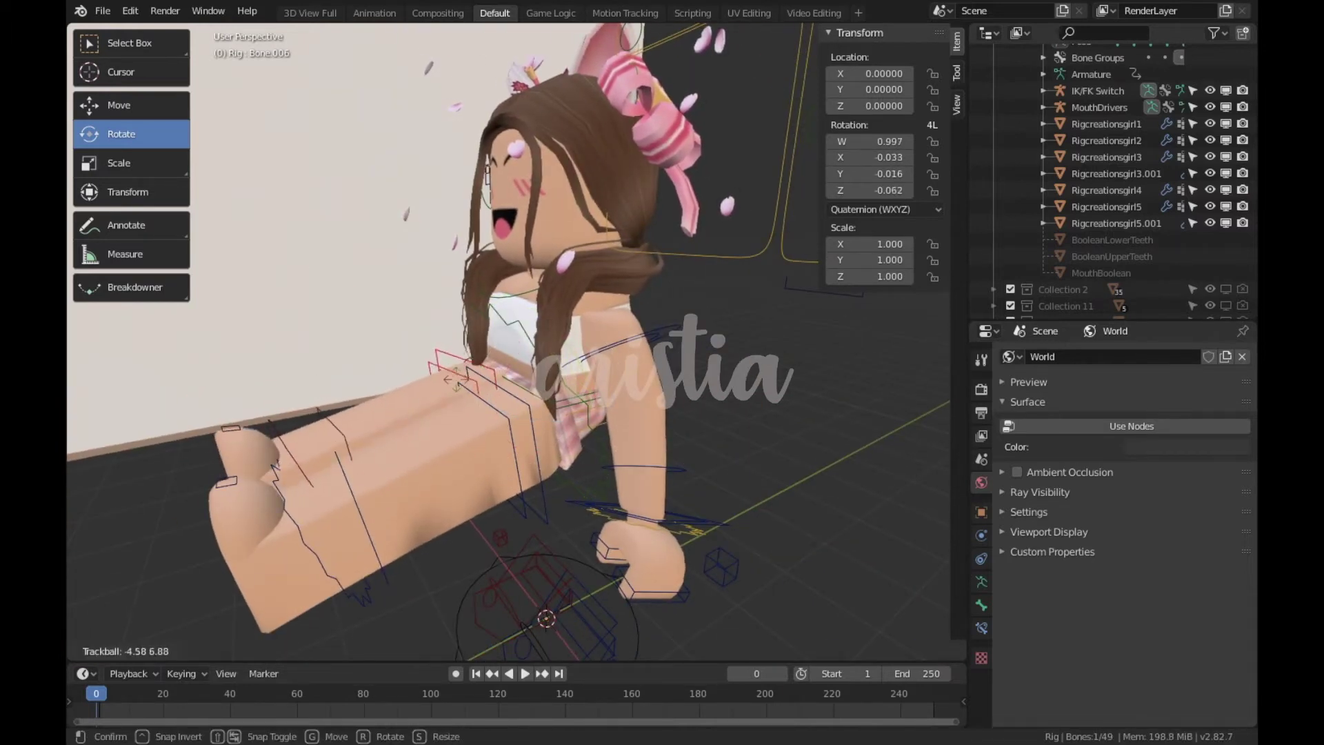
{"action": "left_click", "coordinate": [313, 416]}
{"action": "left_click", "coordinate": [333, 416]}
{"action": "left_click_drag", "start_coordinate": [307, 436], "coordinate": [297, 455]}
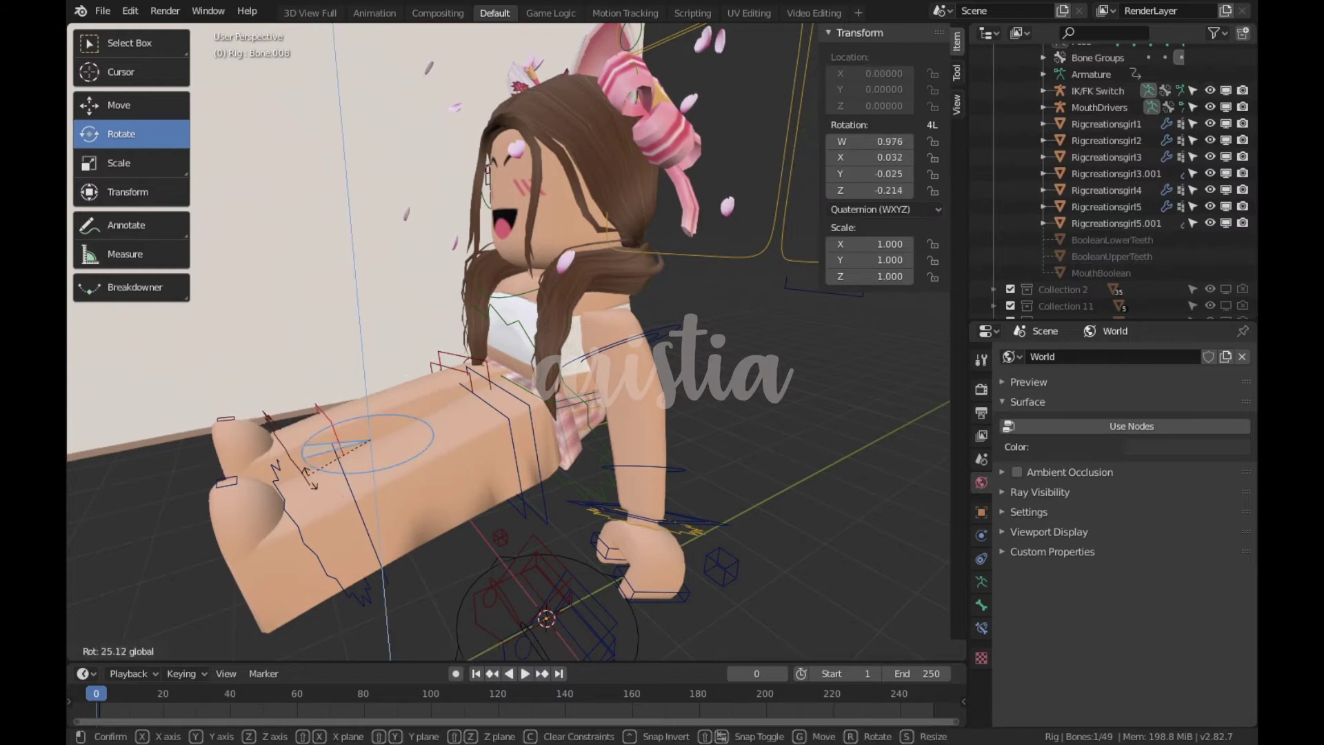
{"action": "key", "text": "shift+grave"}
{"action": "left_click", "coordinate": [517, 347]}
{"action": "key", "text": "alt+r"}
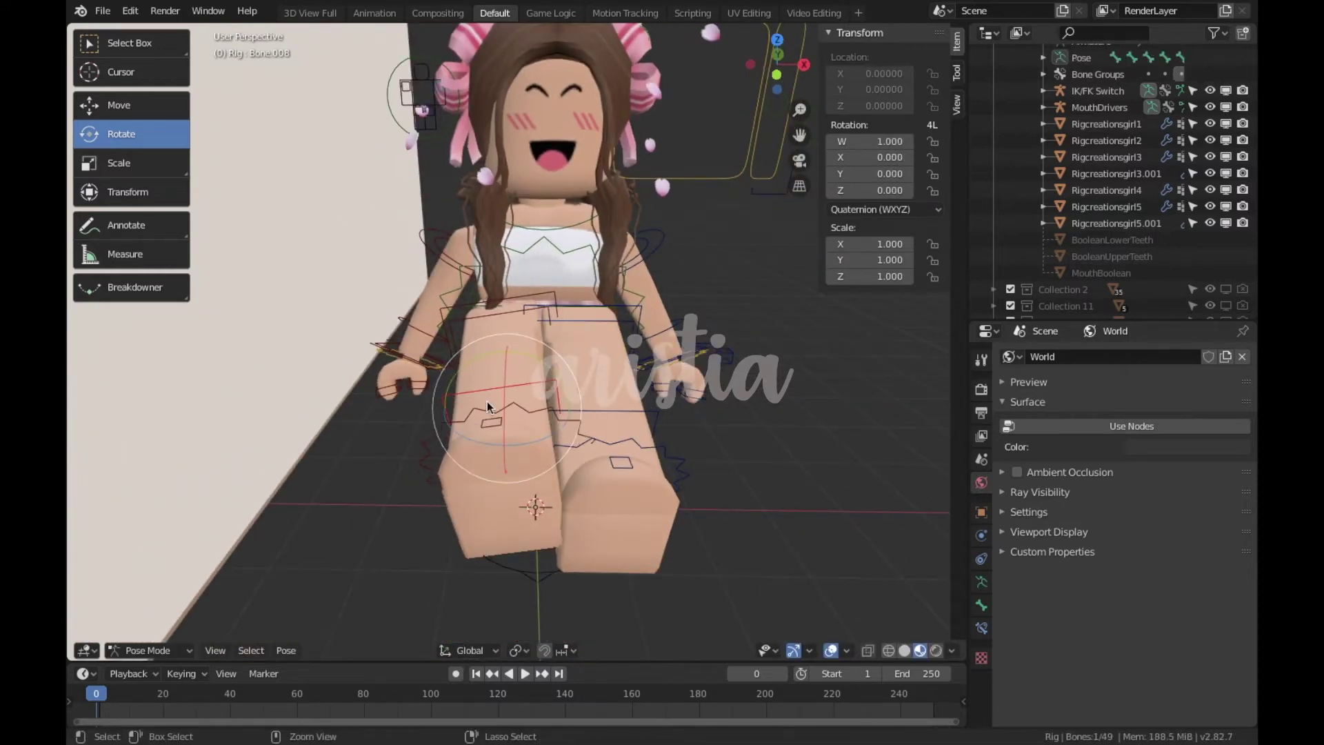
Bend the lower leg bones for sitting and rotate the arm bone down
{"action": "left_click", "coordinate": [512, 361]}
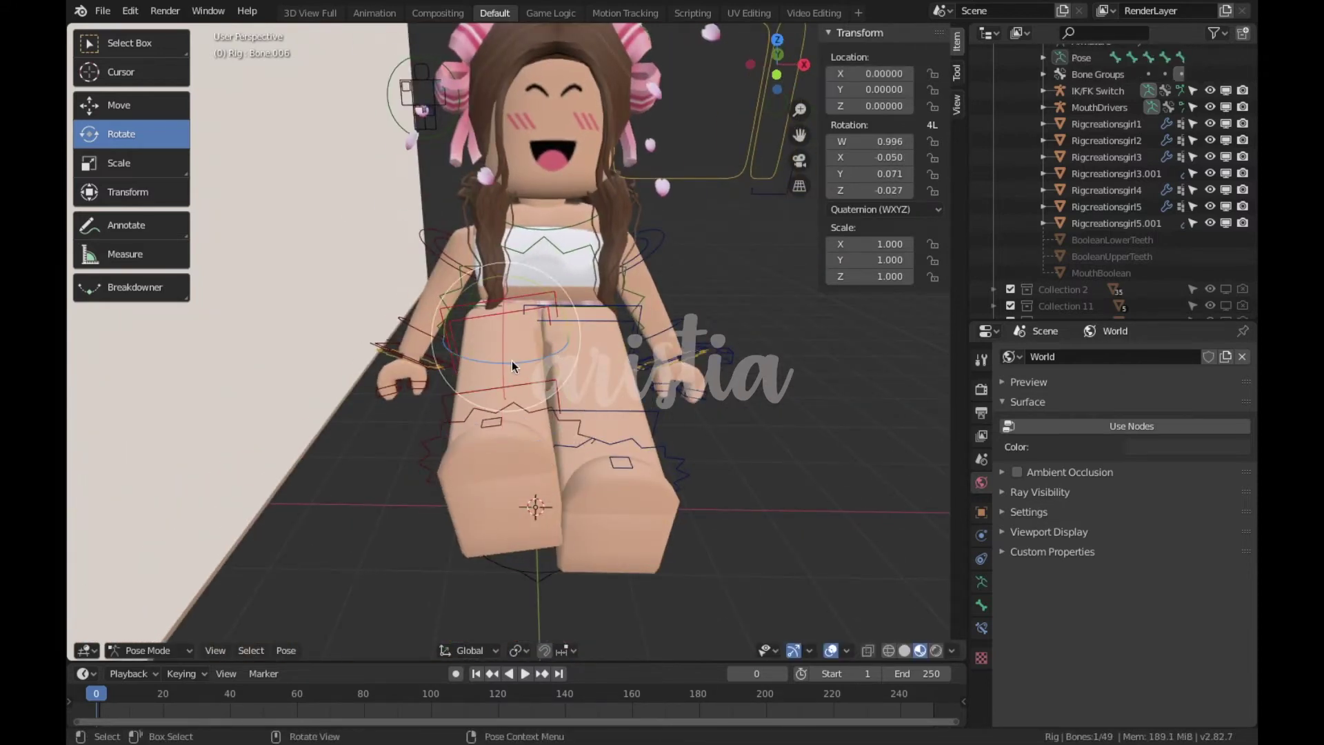
{"action": "left_click", "coordinate": [453, 410]}
{"action": "left_click_drag", "start_coordinate": [453, 409], "coordinate": [659, 389]}
{"action": "middle_click_drag", "start_coordinate": [659, 389], "coordinate": [569, 455]}
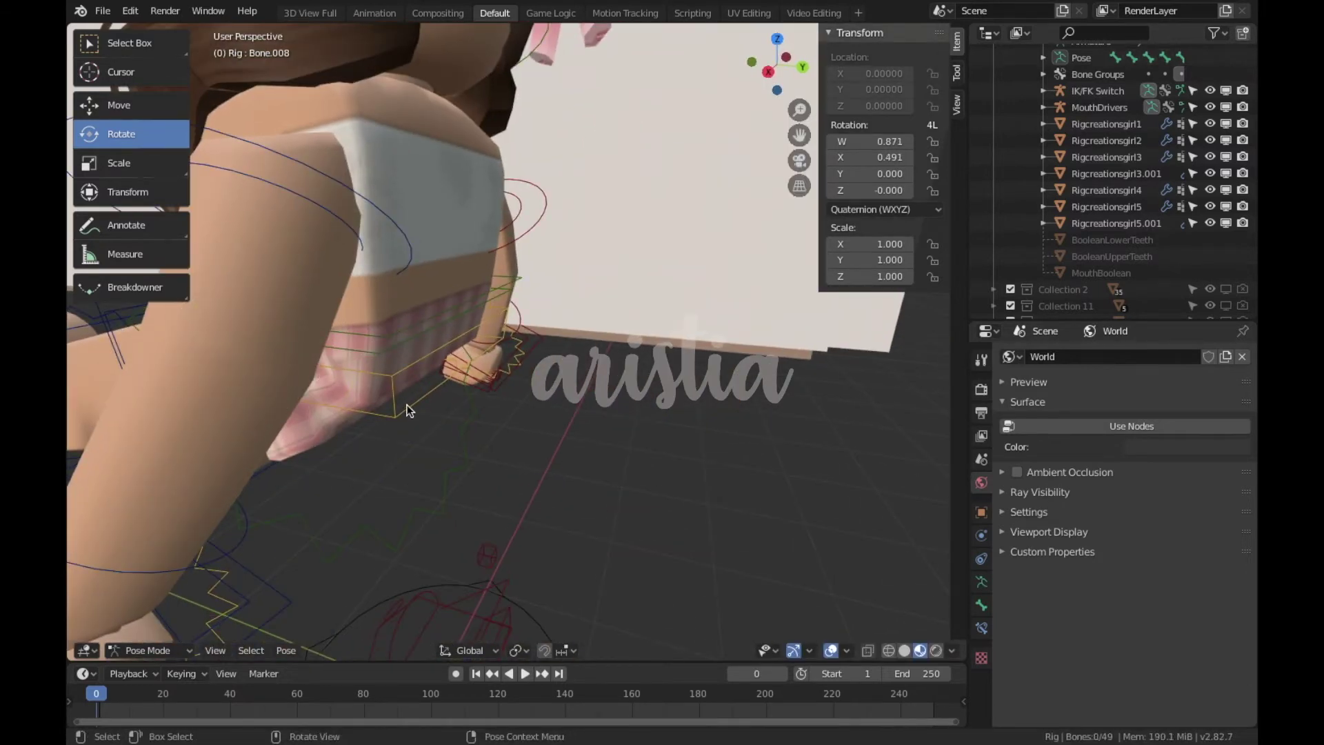
{"action": "middle_click_drag", "start_coordinate": [569, 454], "coordinate": [588, 453]}
{"action": "key", "text": "shift+grave"}
{"action": "key", "text": "Escape"}
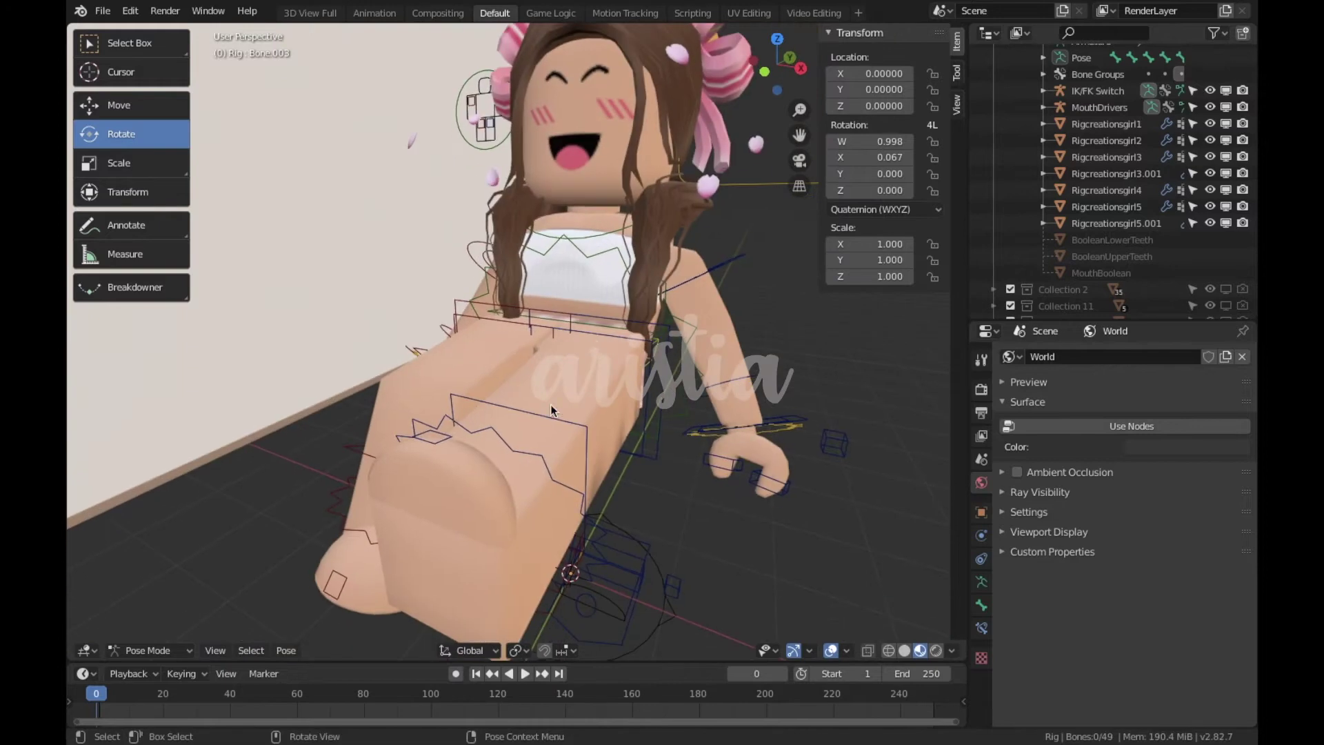
{"action": "left_click", "coordinate": [552, 419]}
{"action": "left_click_drag", "start_coordinate": [556, 422], "coordinate": [665, 387]}
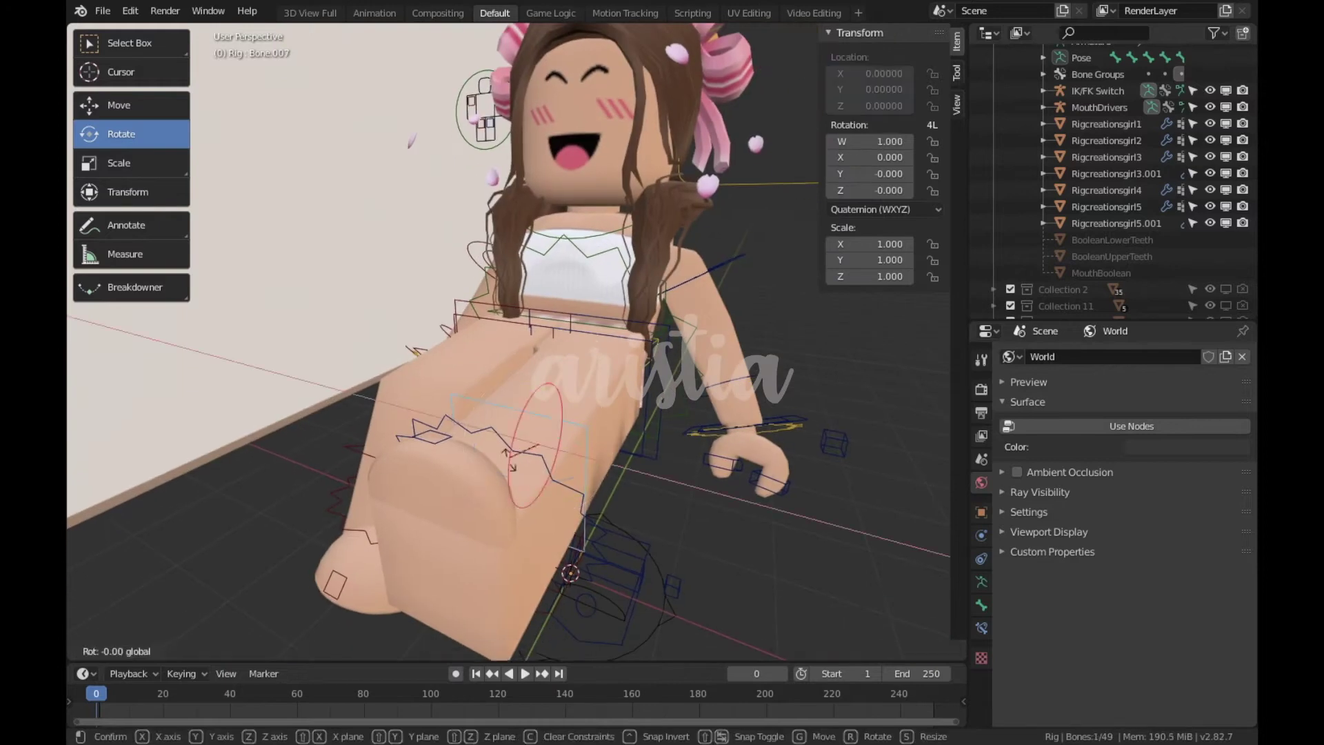
{"action": "left_click", "coordinate": [699, 276]}
{"action": "left_click_drag", "start_coordinate": [700, 275], "coordinate": [745, 228]}
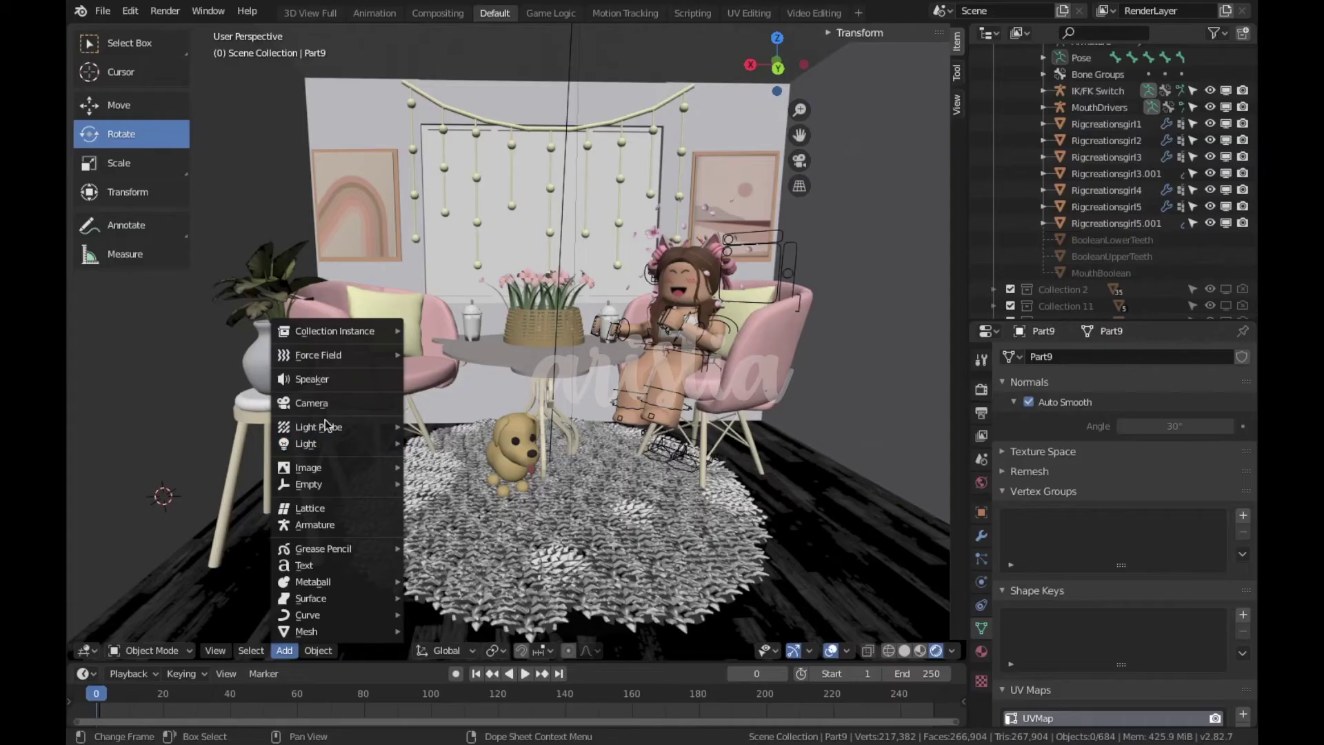
Add a camera and set it as the active scene camera
{"action": "left_click", "coordinate": [340, 394]}
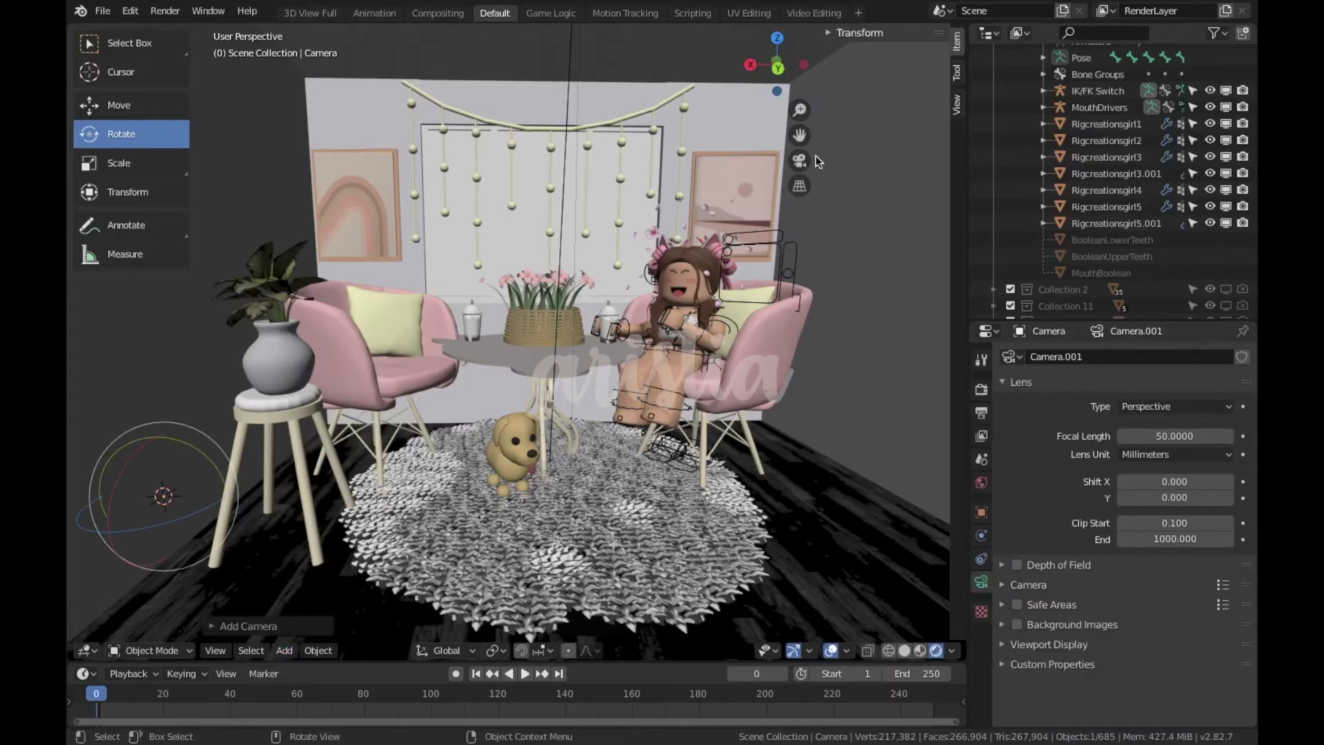
{"action": "left_click", "coordinate": [799, 160]}
{"action": "left_click", "coordinate": [219, 650]}
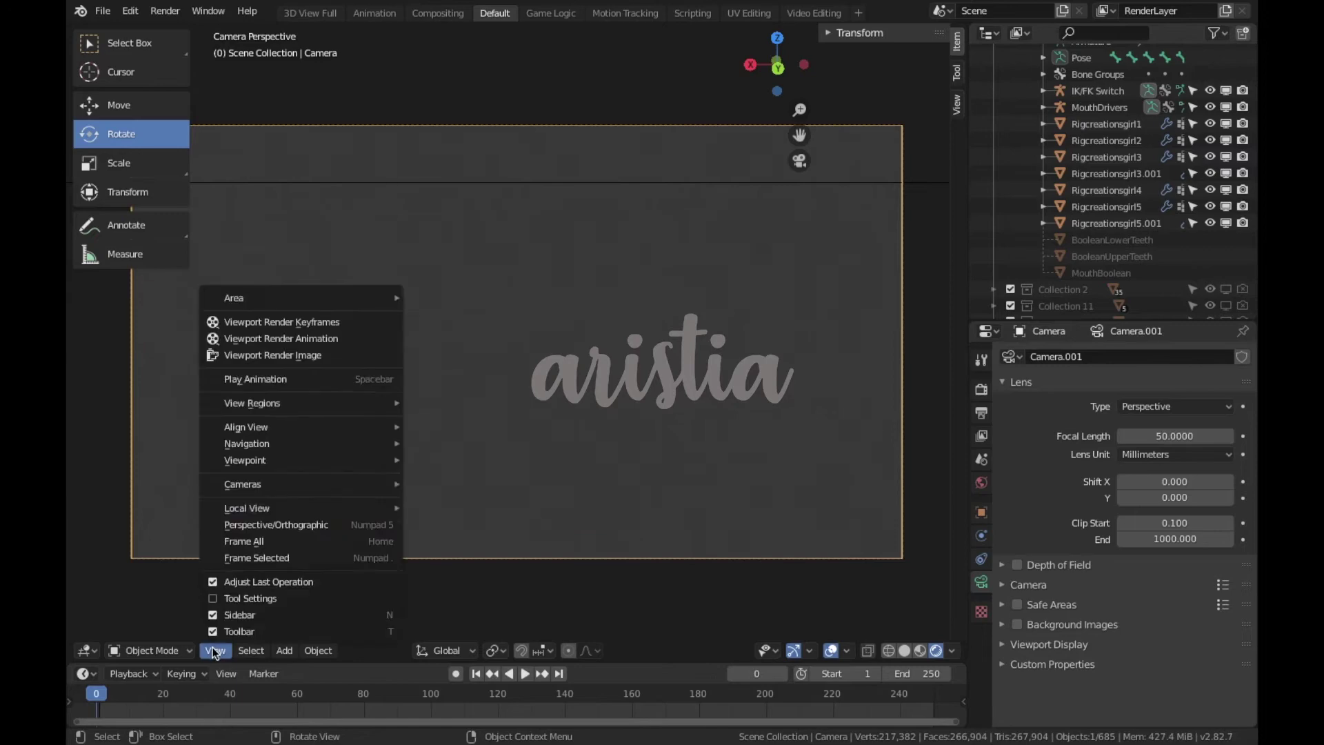
Walk the camera to frame the dog under the table and heighten the timeline
{"action": "left_click", "coordinate": [557, 423]}
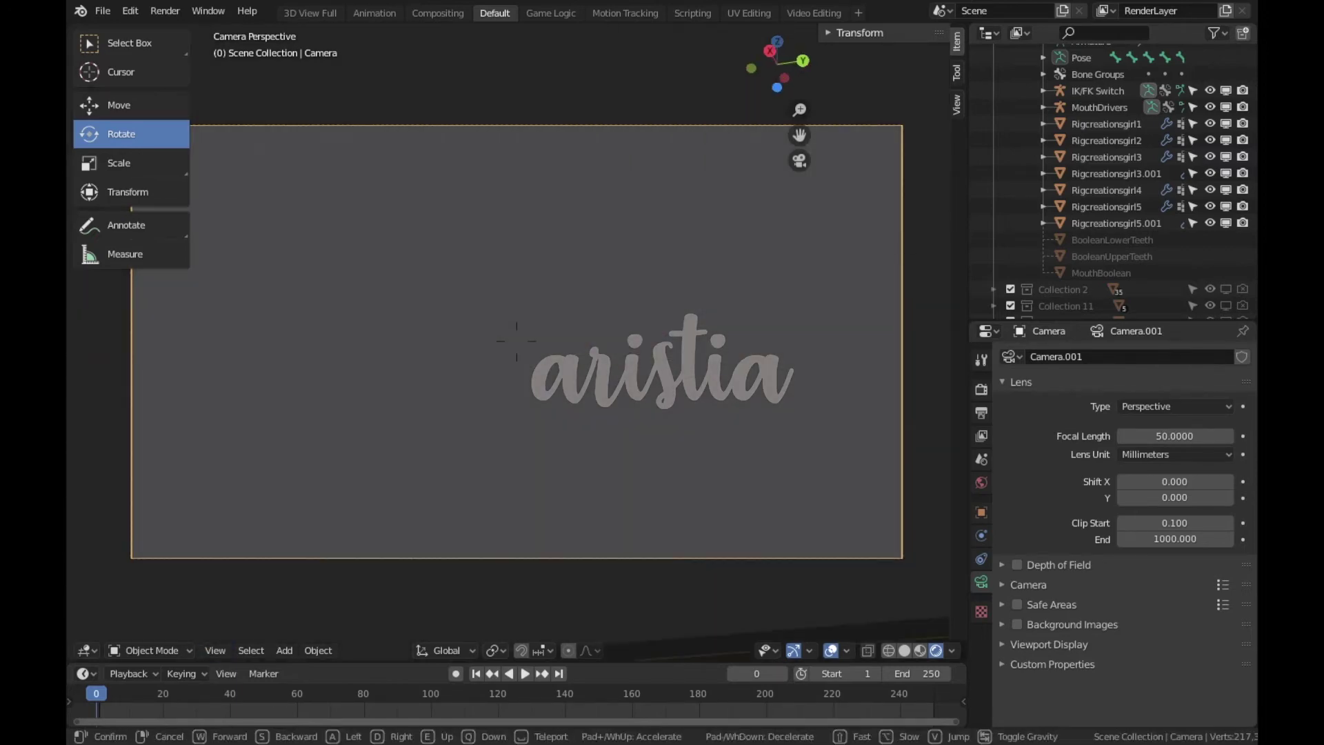
{"action": "key", "text": "s"}
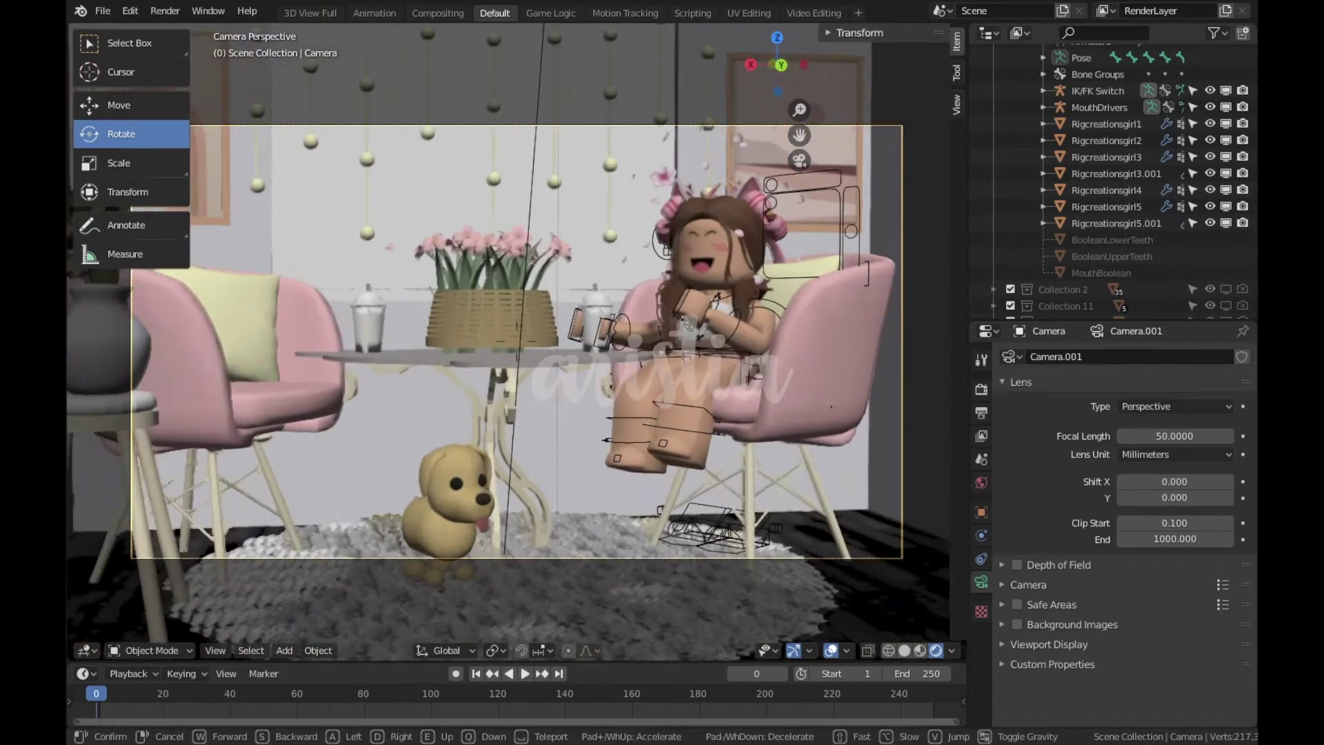
{"action": "key", "text": "w"}
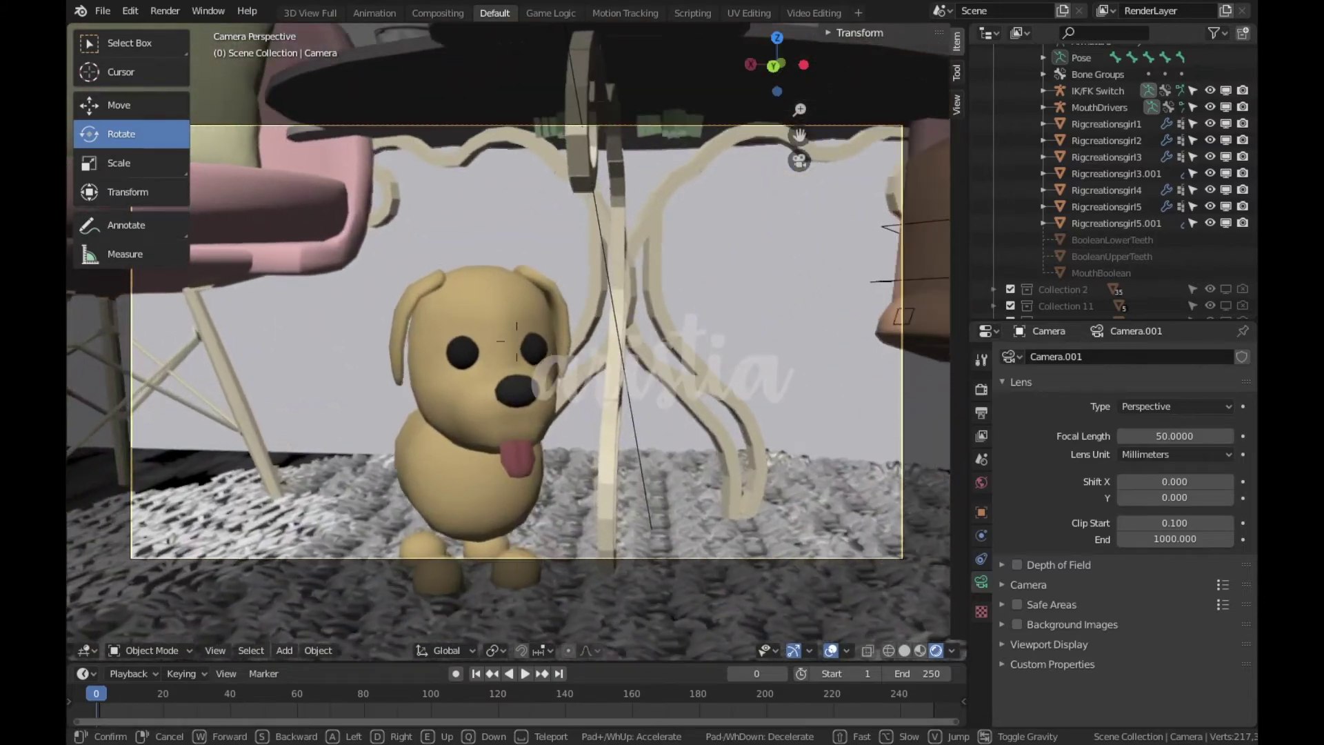
{"action": "key", "text": "s"}
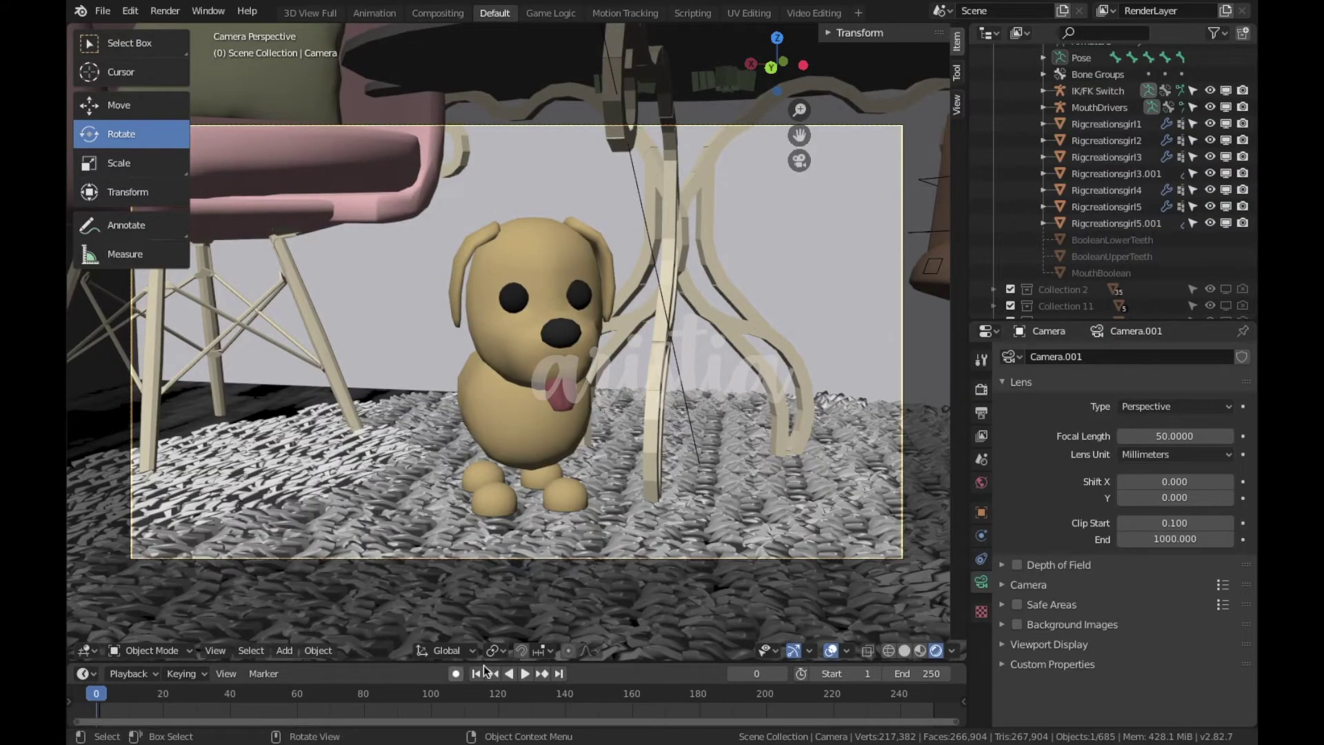
{"action": "left_click_drag", "start_coordinate": [591, 663], "coordinate": [593, 520]}
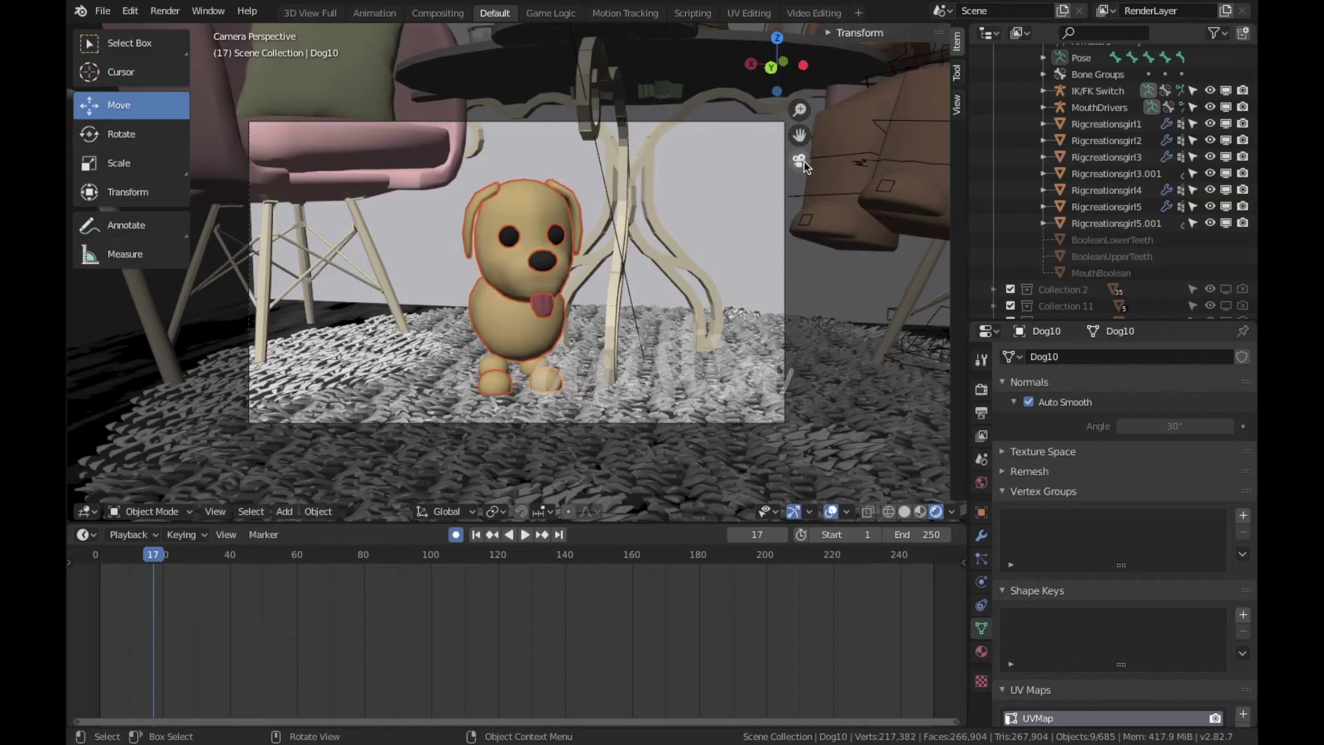
Rotate and move the dog on the rug, keying it at frame 17
{"action": "left_click", "coordinate": [801, 159]}
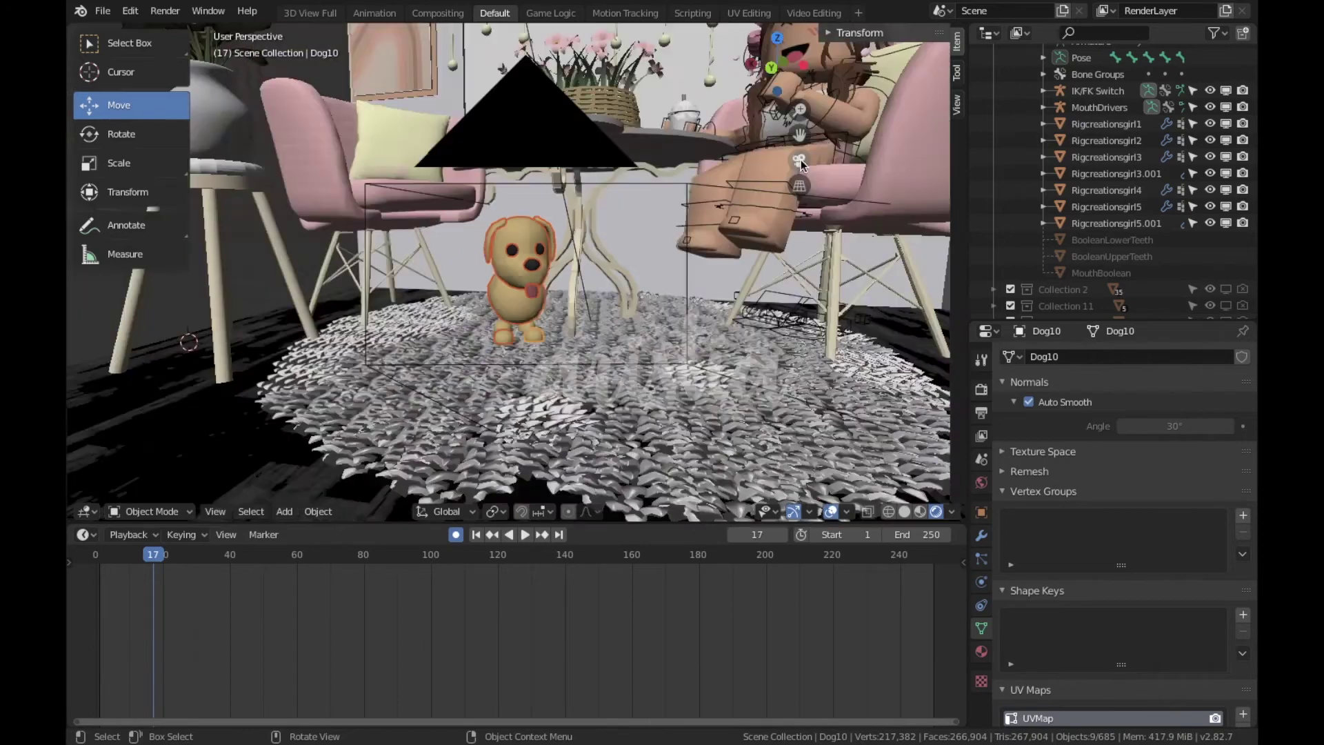
{"action": "key", "text": "shift+grave"}
{"action": "left_click", "coordinate": [471, 296]}
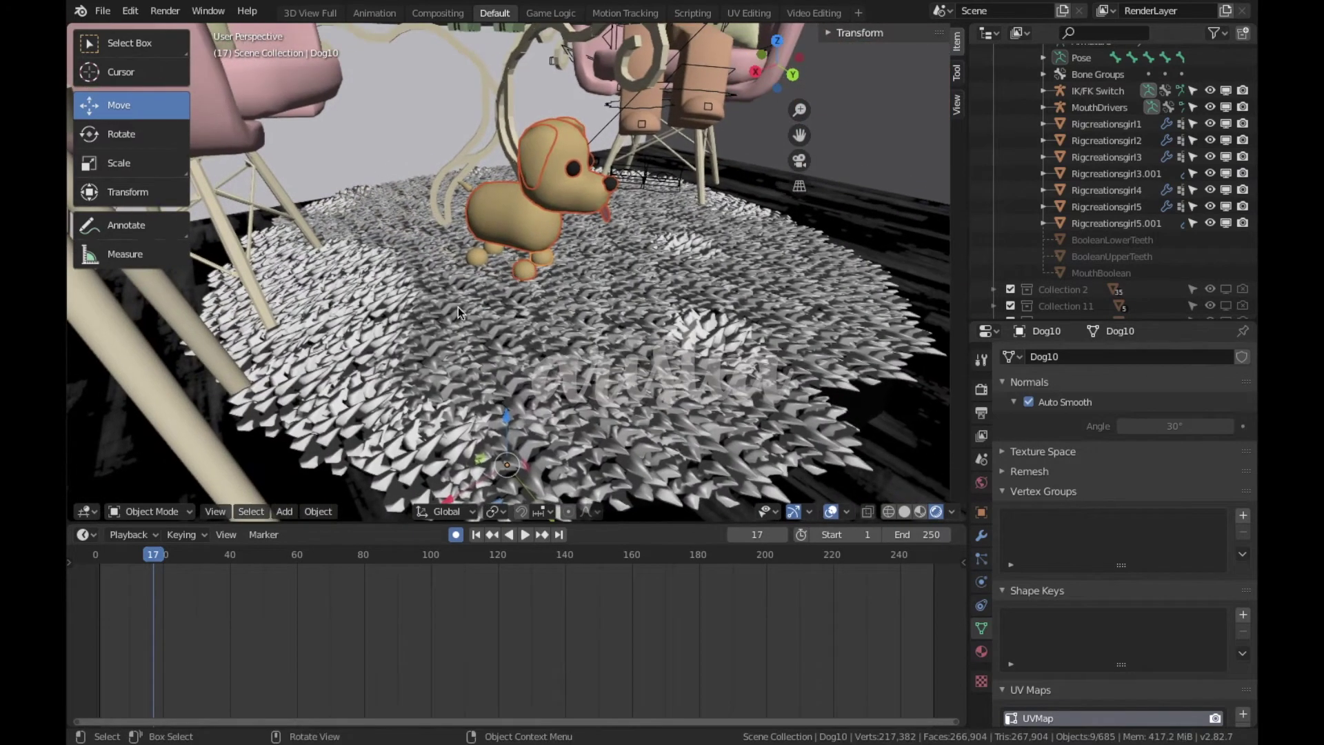
{"action": "left_click", "coordinate": [166, 138]}
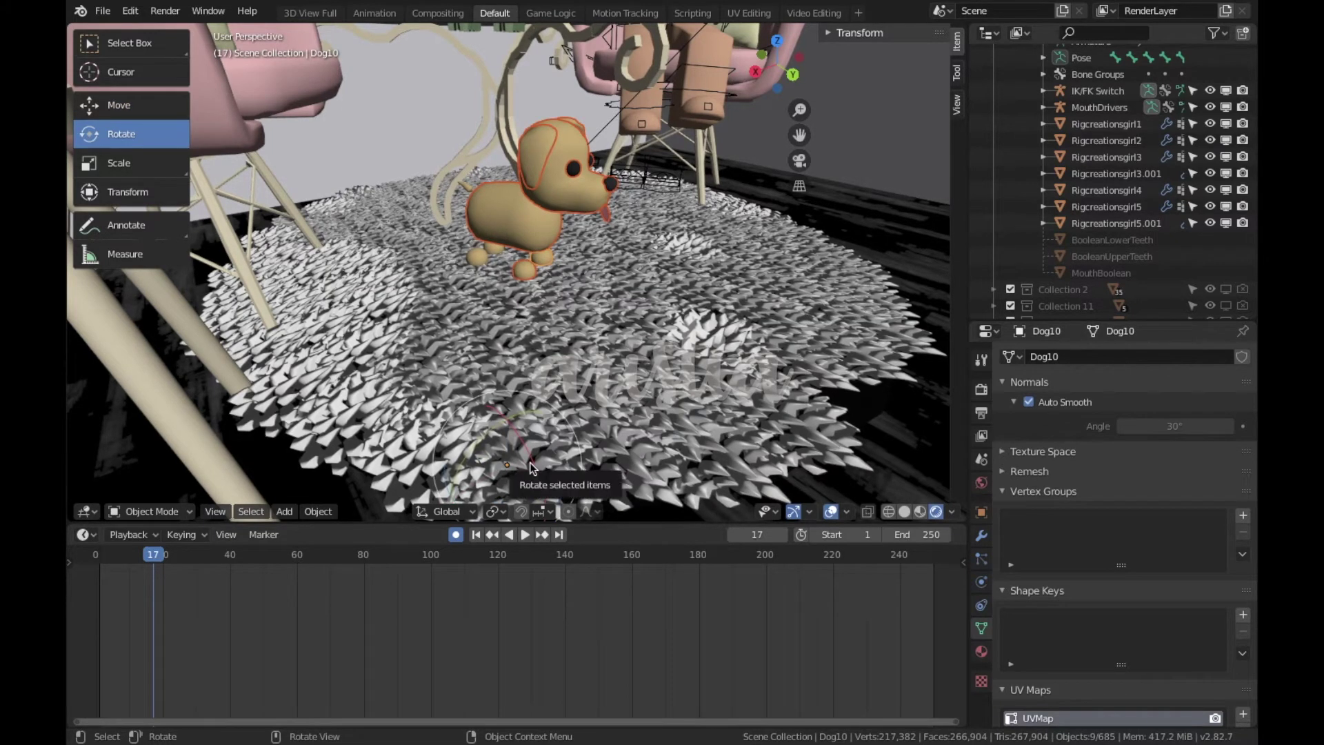
{"action": "left_click_drag", "start_coordinate": [531, 467], "coordinate": [528, 464]}
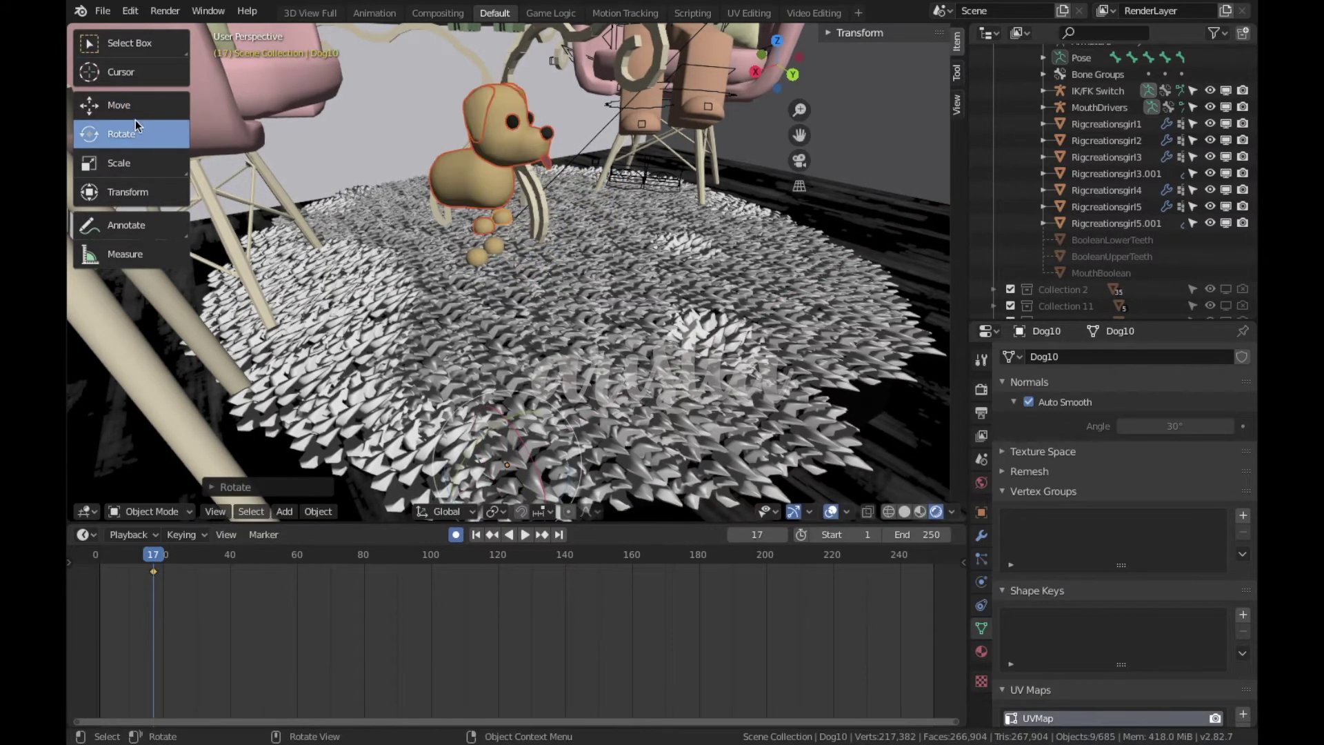
{"action": "left_click", "coordinate": [157, 105]}
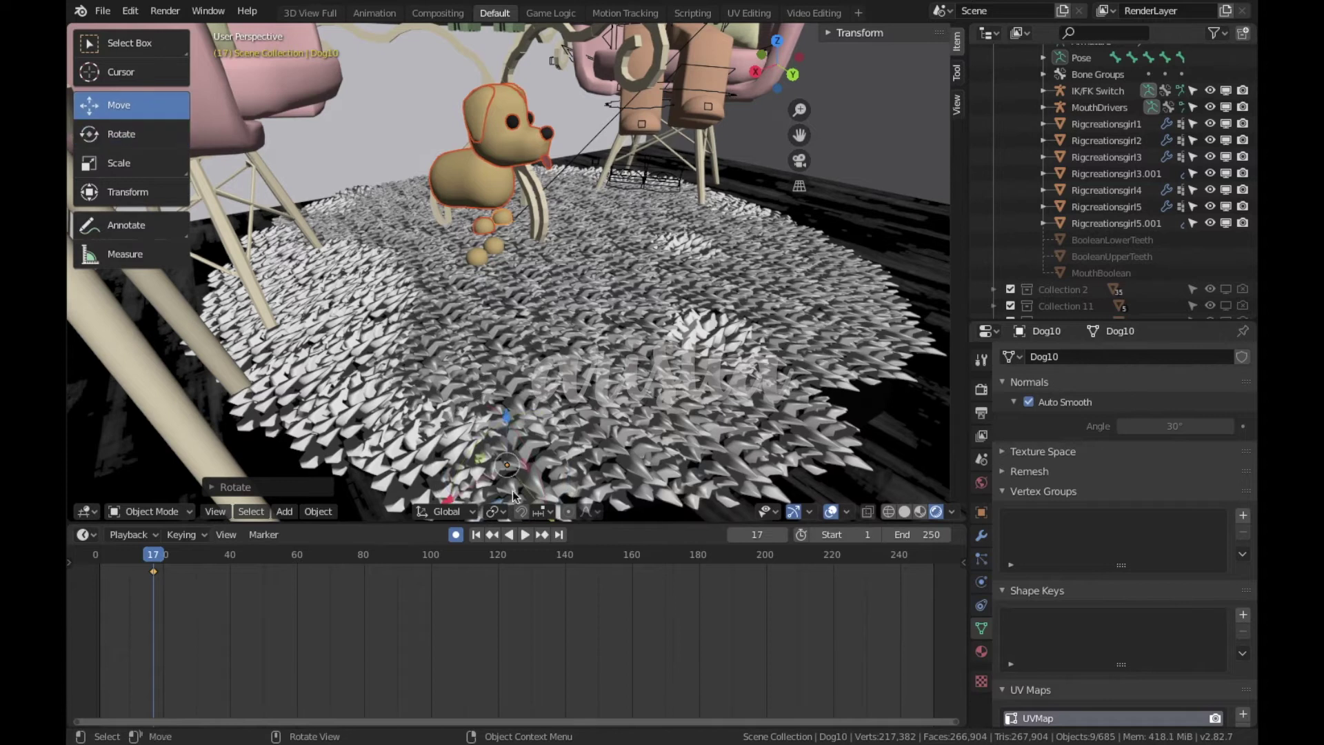
{"action": "left_click_drag", "start_coordinate": [526, 489], "coordinate": [531, 480]}
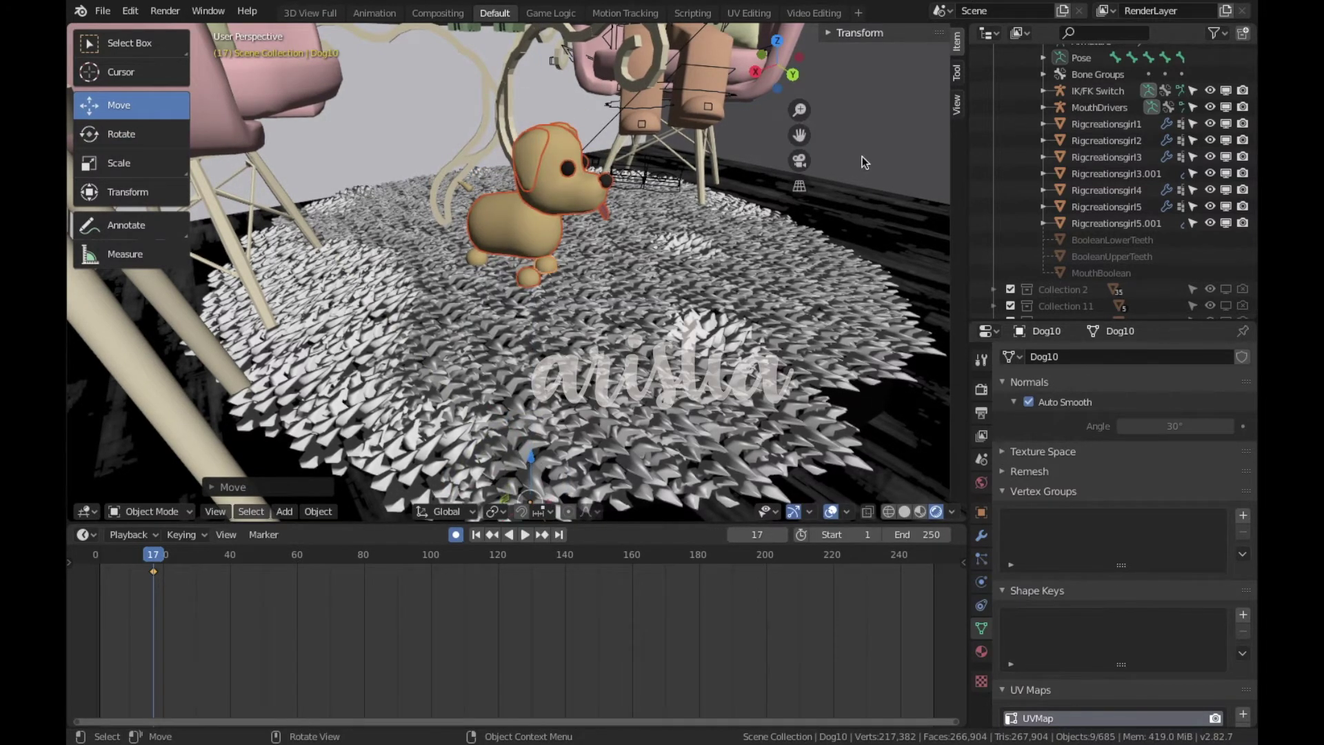
{"action": "left_click", "coordinate": [800, 160]}
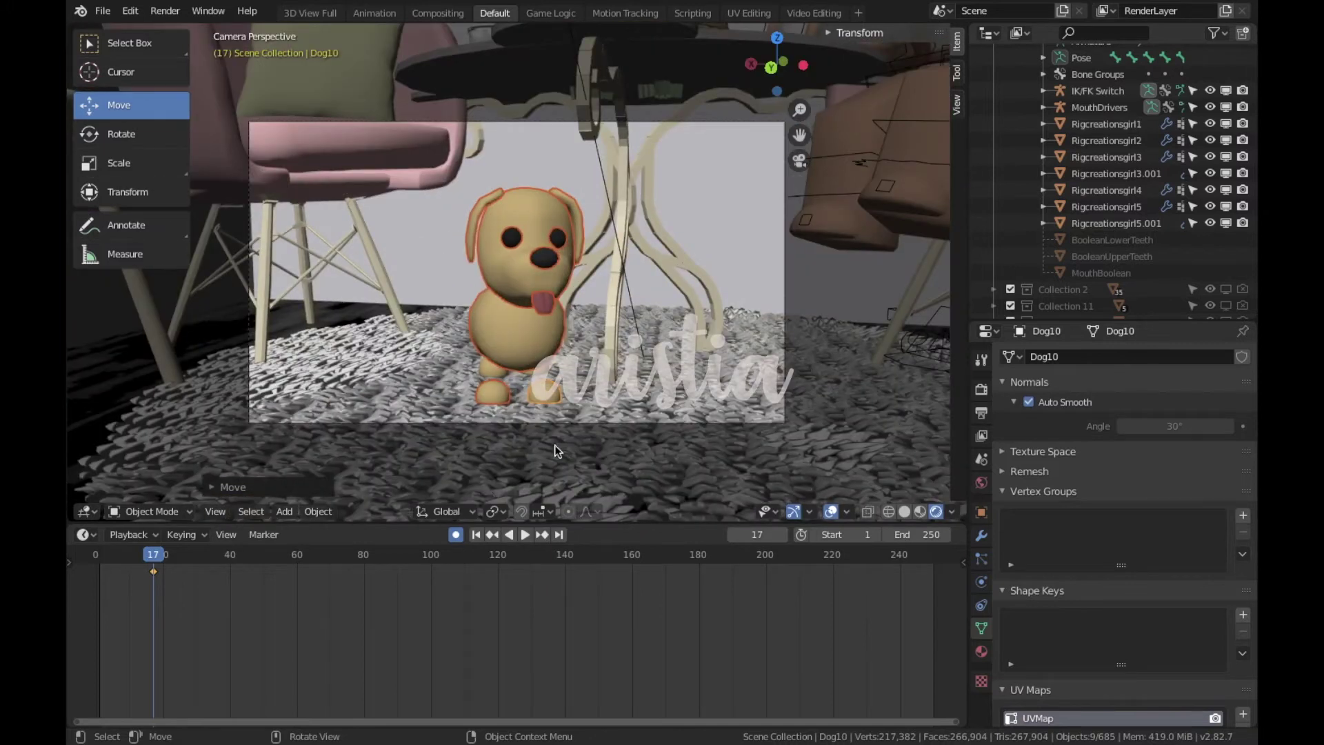
At frame 23, rotate Dog4 slightly and move it along one axis
{"action": "key", "text": "Right"}
{"action": "key", "text": "Right"}
{"action": "key", "text": "Right"}
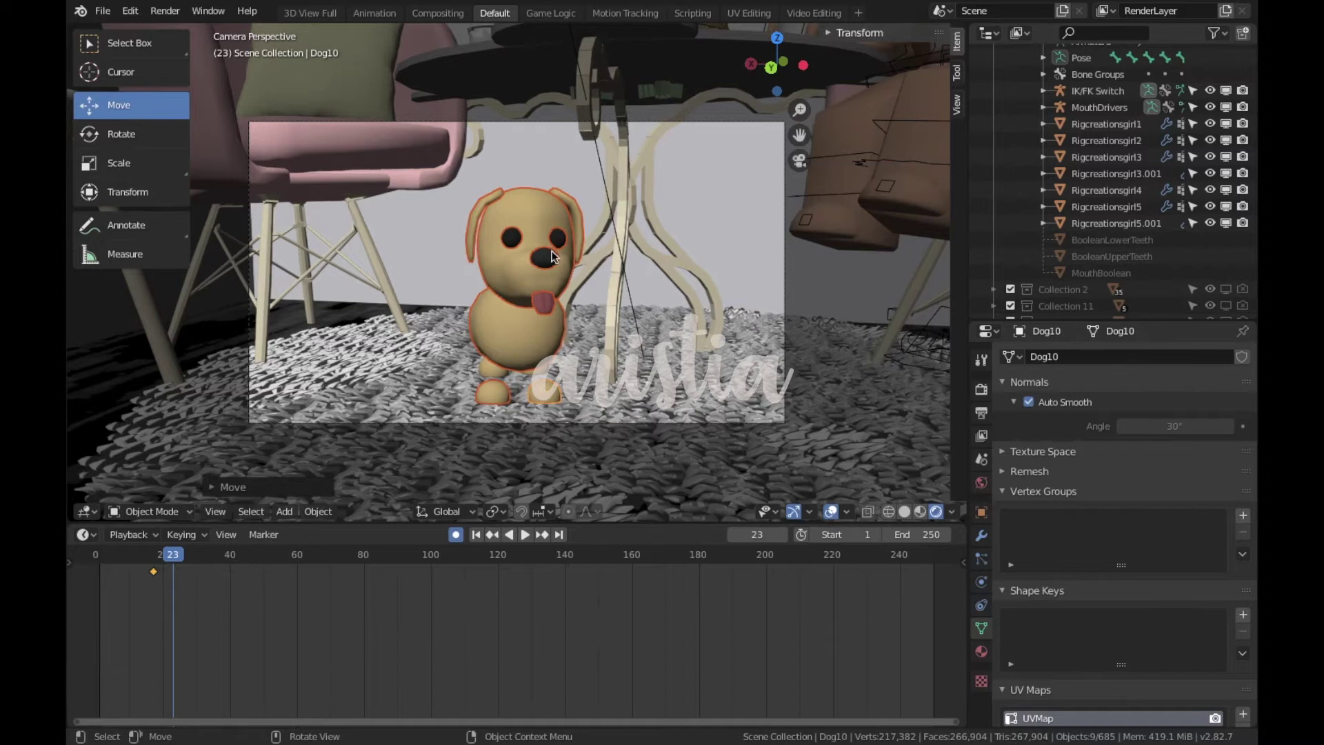
{"action": "left_click", "coordinate": [470, 233]}
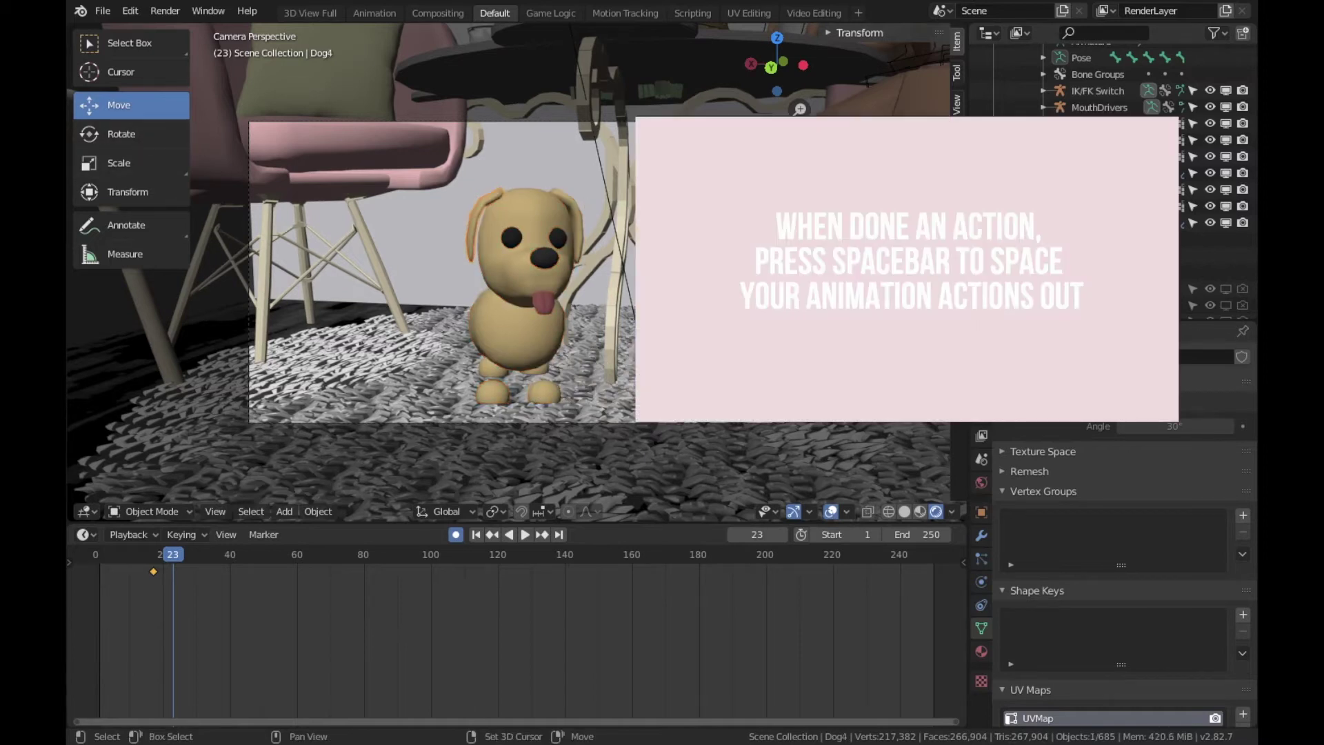
{"action": "key", "text": "shift+grave"}
{"action": "key", "text": "Return"}
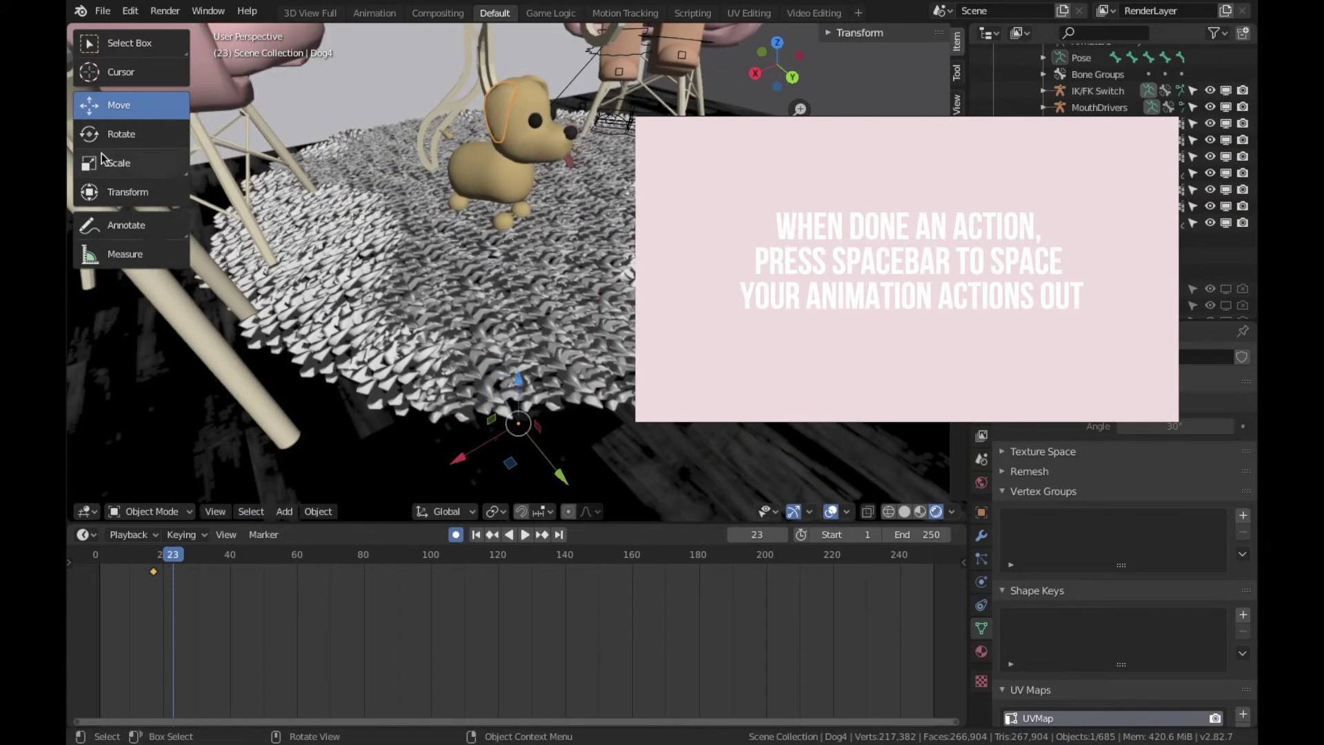
{"action": "key", "text": "r"}
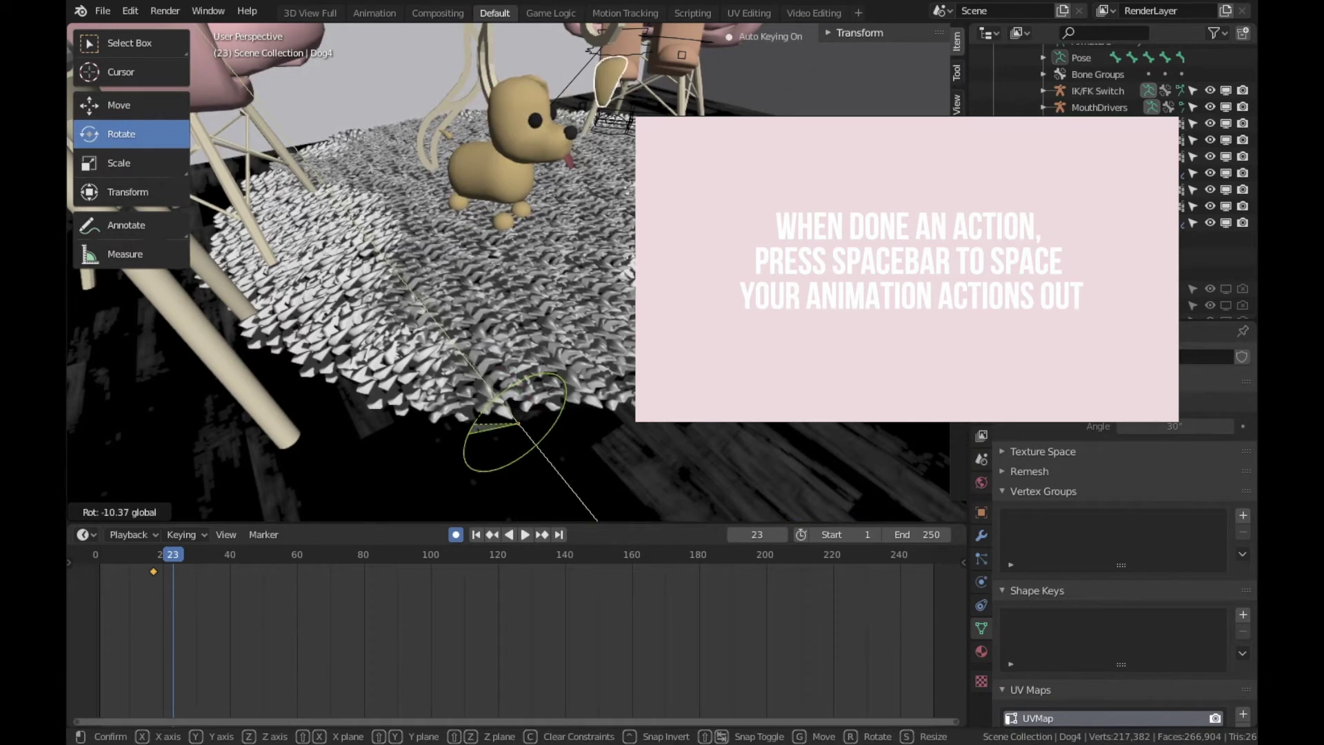
{"action": "key", "text": "g"}
{"action": "left_click_drag", "start_coordinate": [476, 441], "coordinate": [397, 502]}
{"action": "left_click", "coordinate": [396, 503]}
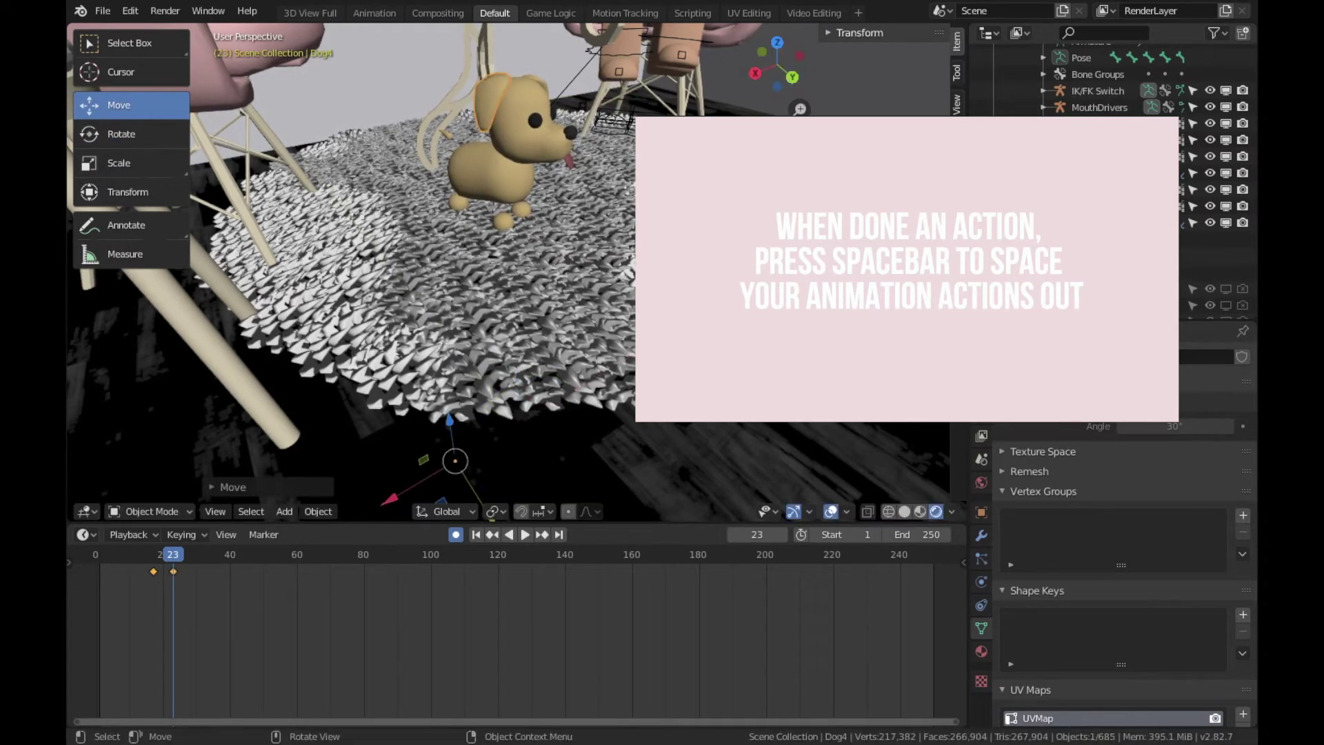
{"action": "key", "text": "KP_0"}
{"action": "middle_click_drag", "start_coordinate": [482, 345], "coordinate": [526, 373]}
Key the dog at frame 28, then lower it vertically at frame 34
{"action": "key", "text": "Right"}
{"action": "key", "text": "Right"}
{"action": "key", "text": "Right"}
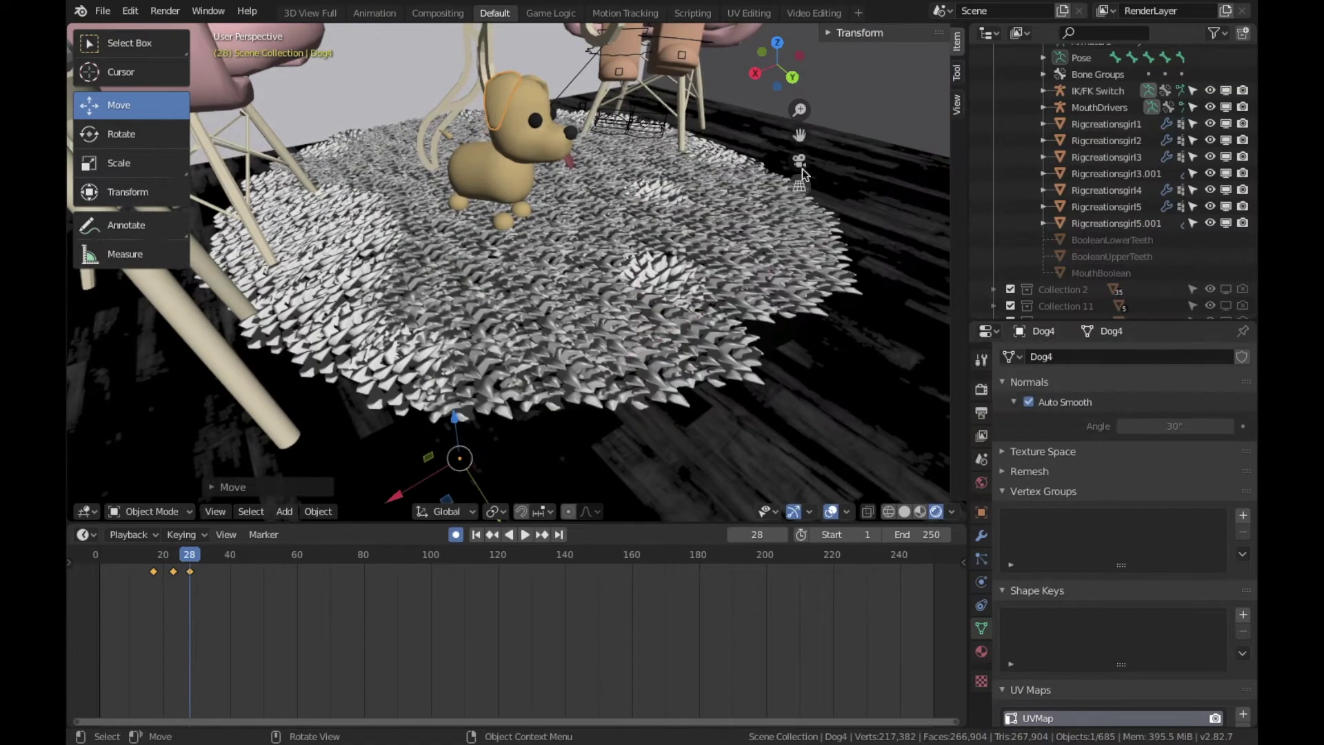
{"action": "left_click", "coordinate": [801, 161]}
{"action": "key", "text": "Right"}
{"action": "key", "text": "Right"}
{"action": "key", "text": "Right"}
{"action": "middle_click_drag", "start_coordinate": [667, 250], "coordinate": [455, 432]}
{"action": "left_click_drag", "start_coordinate": [455, 431], "coordinate": [461, 434]}
{"action": "left_click", "coordinate": [803, 159]}
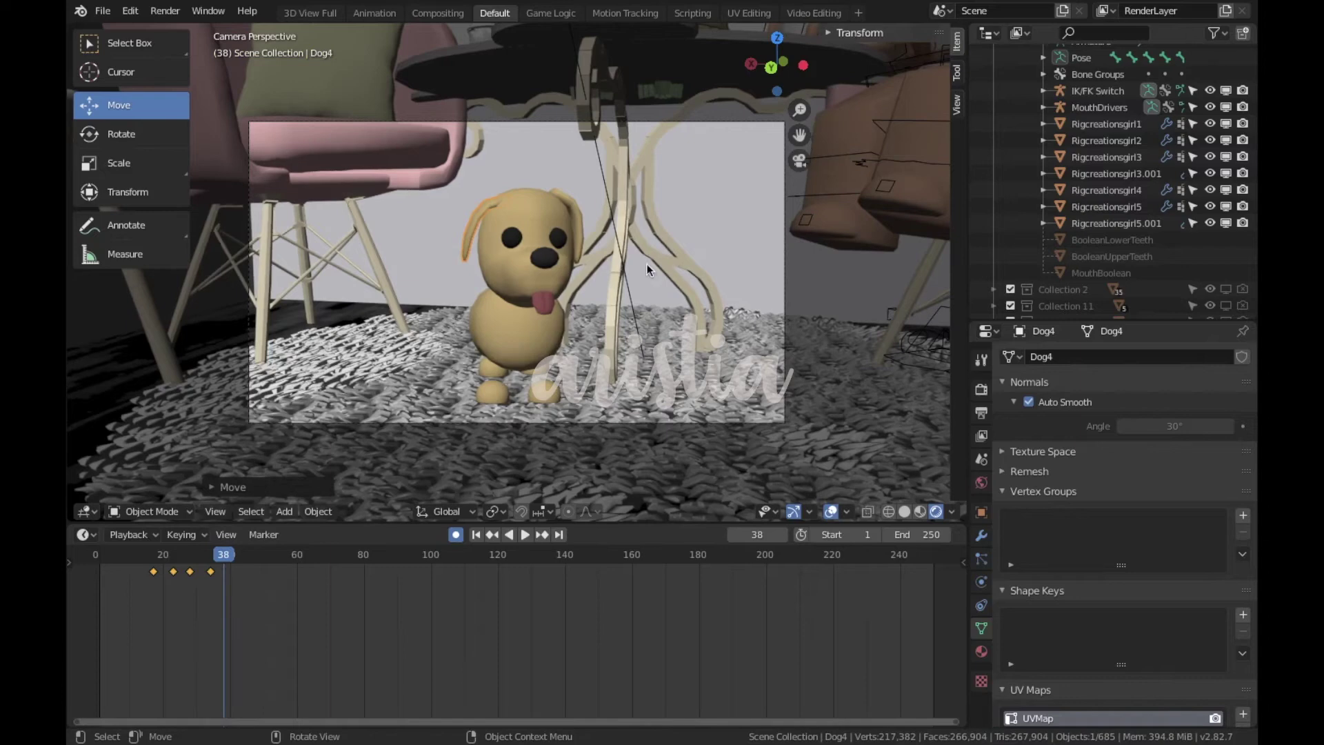
{"action": "key", "text": "shift+grave"}
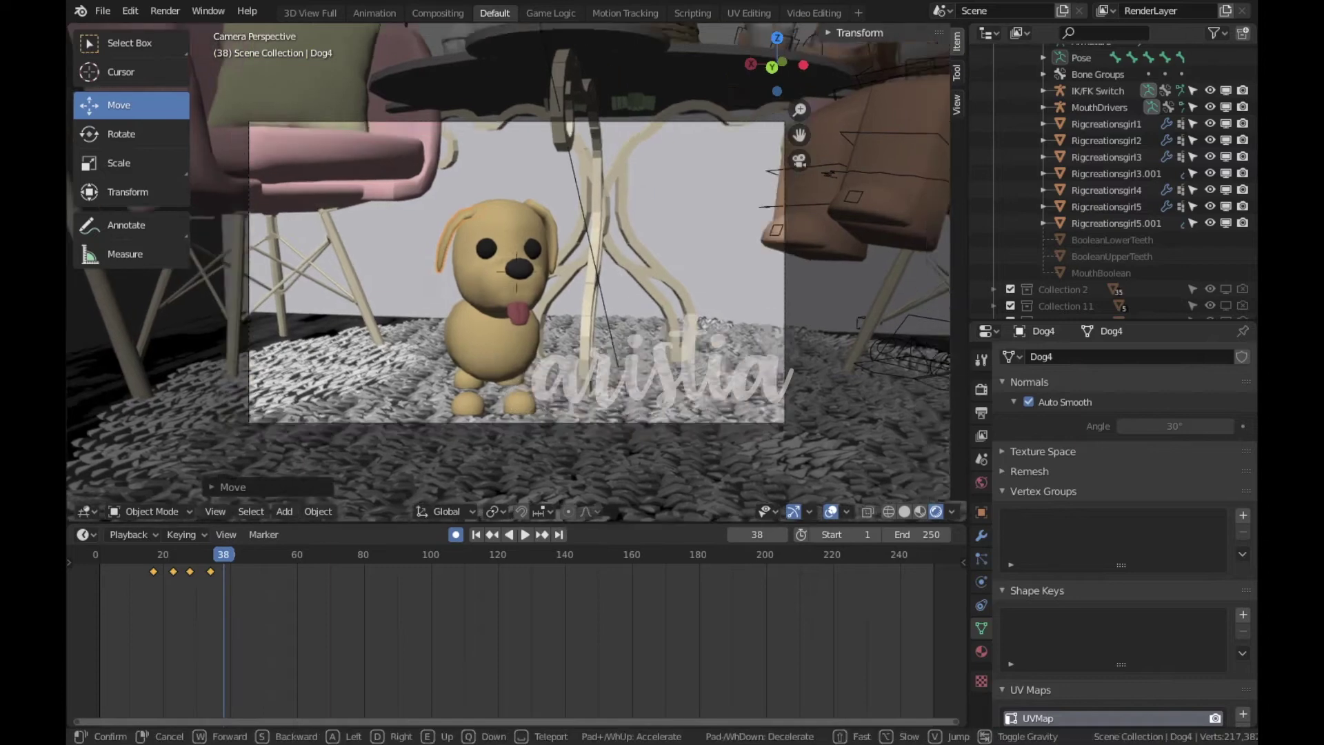
Fly the camera from the dog up to the smiling girl, keying its positions
{"action": "key", "text": "s"}
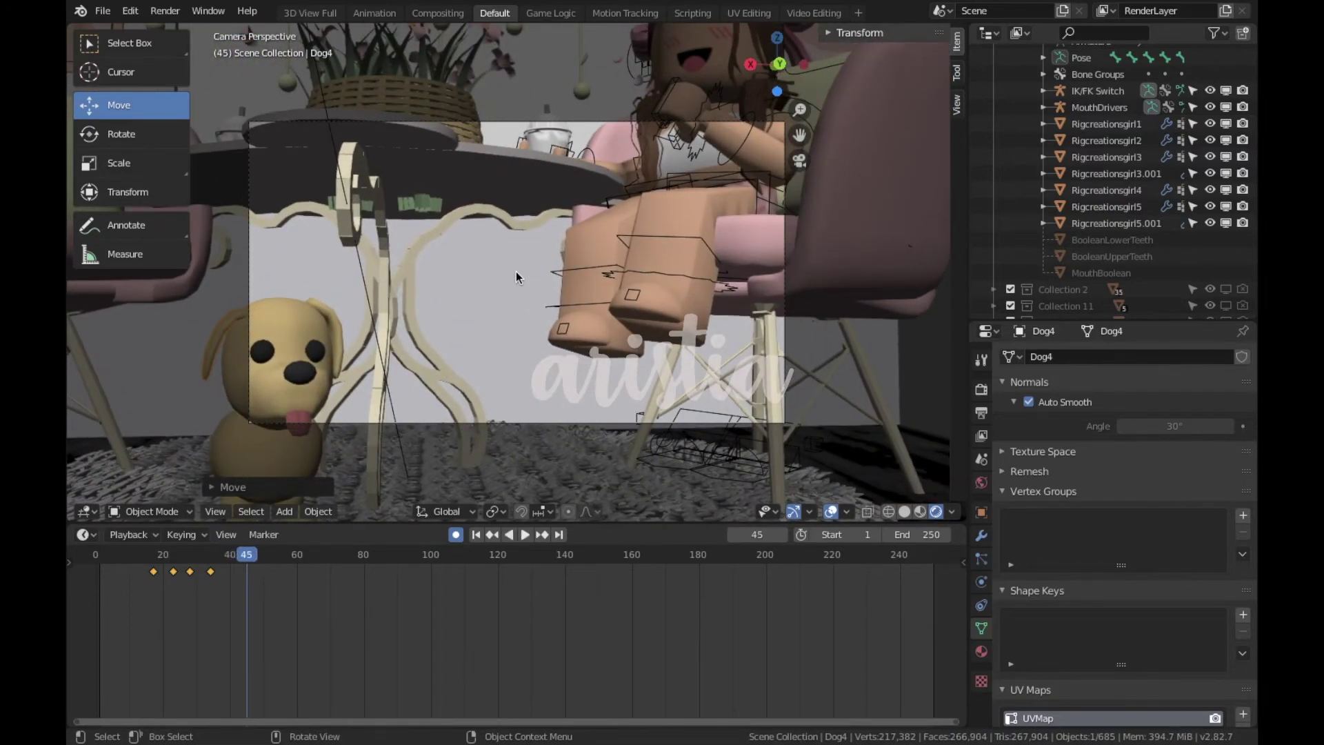
{"action": "key", "text": "q"}
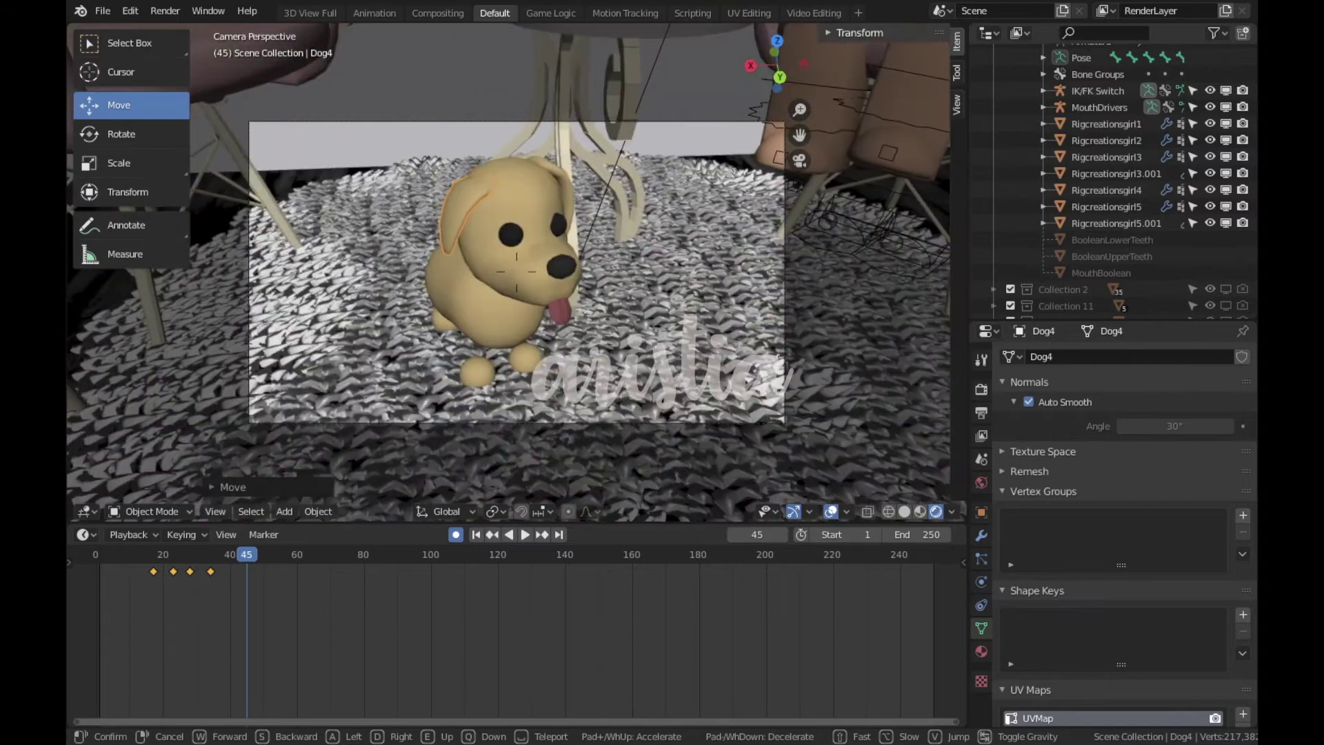
{"action": "left_click", "coordinate": [516, 271]}
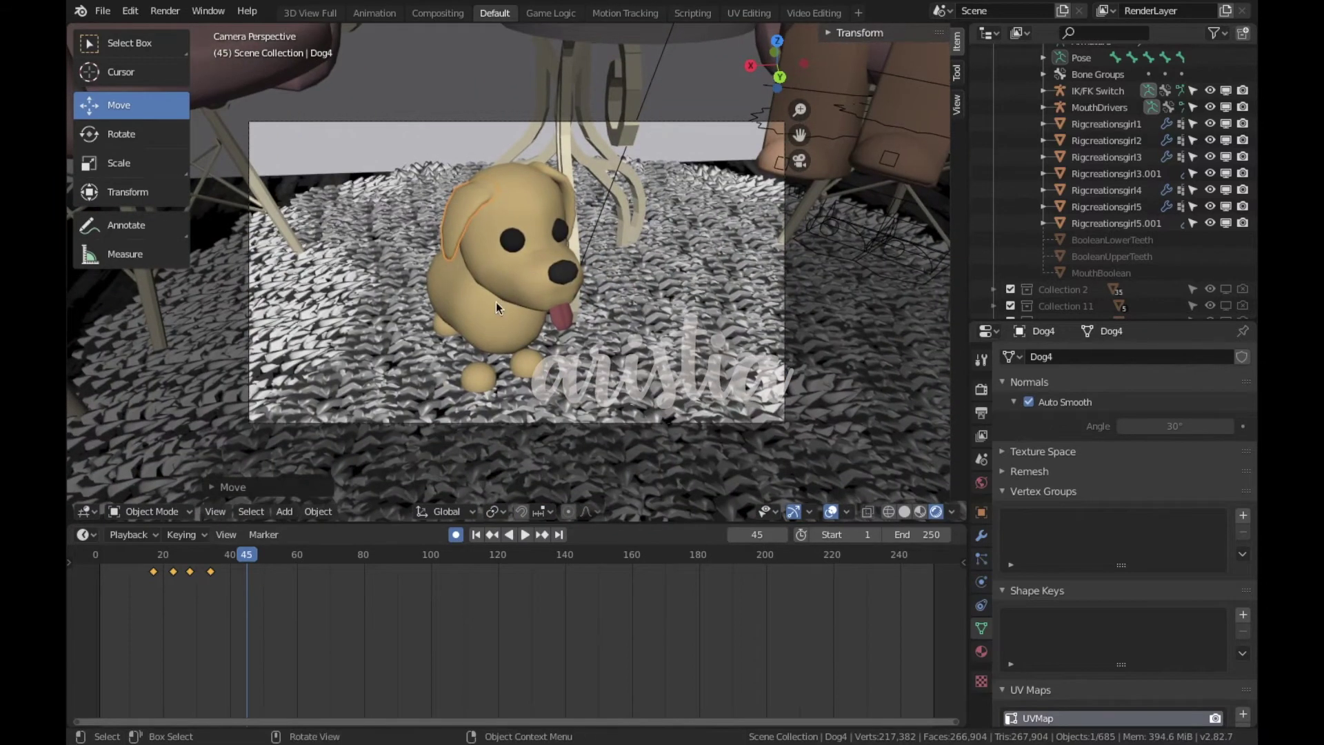
{"action": "key", "text": "shift+grave"}
{"action": "key", "text": "e"}
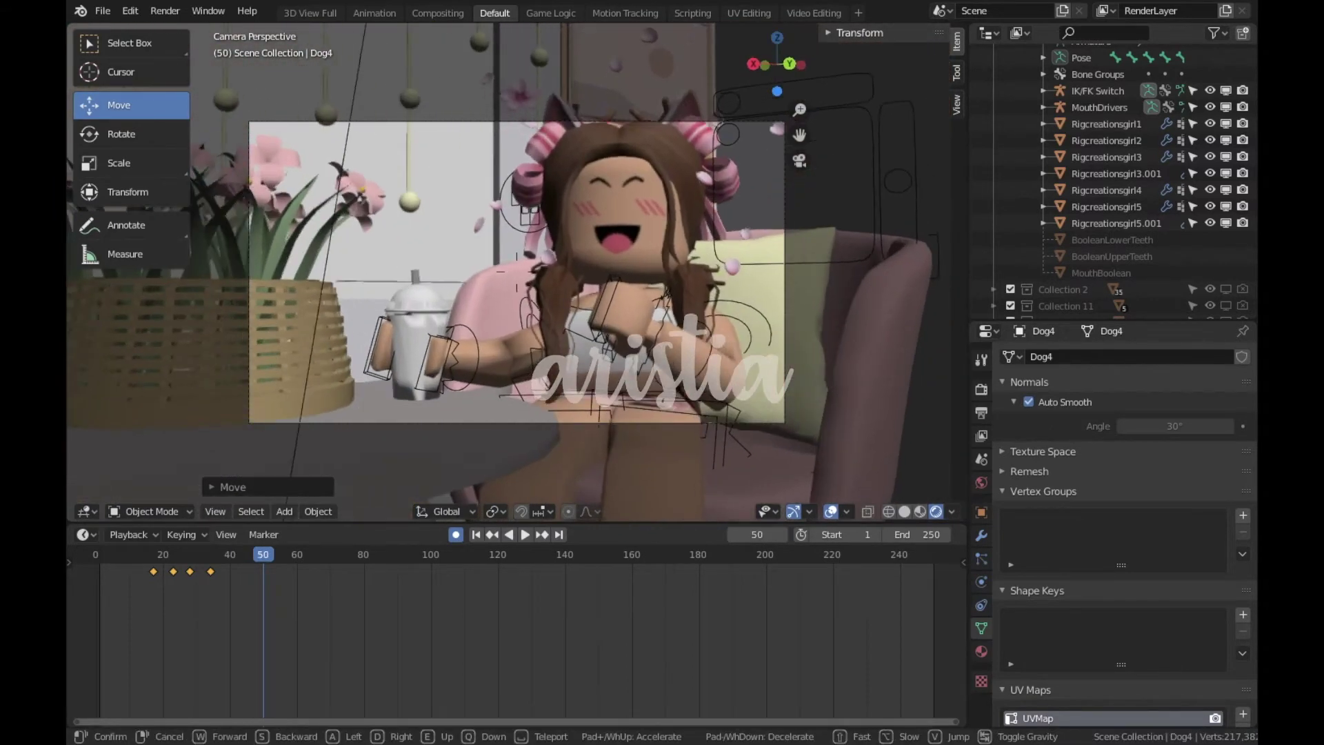
{"action": "left_click", "coordinate": [506, 280]}
{"action": "key", "text": "Up"}
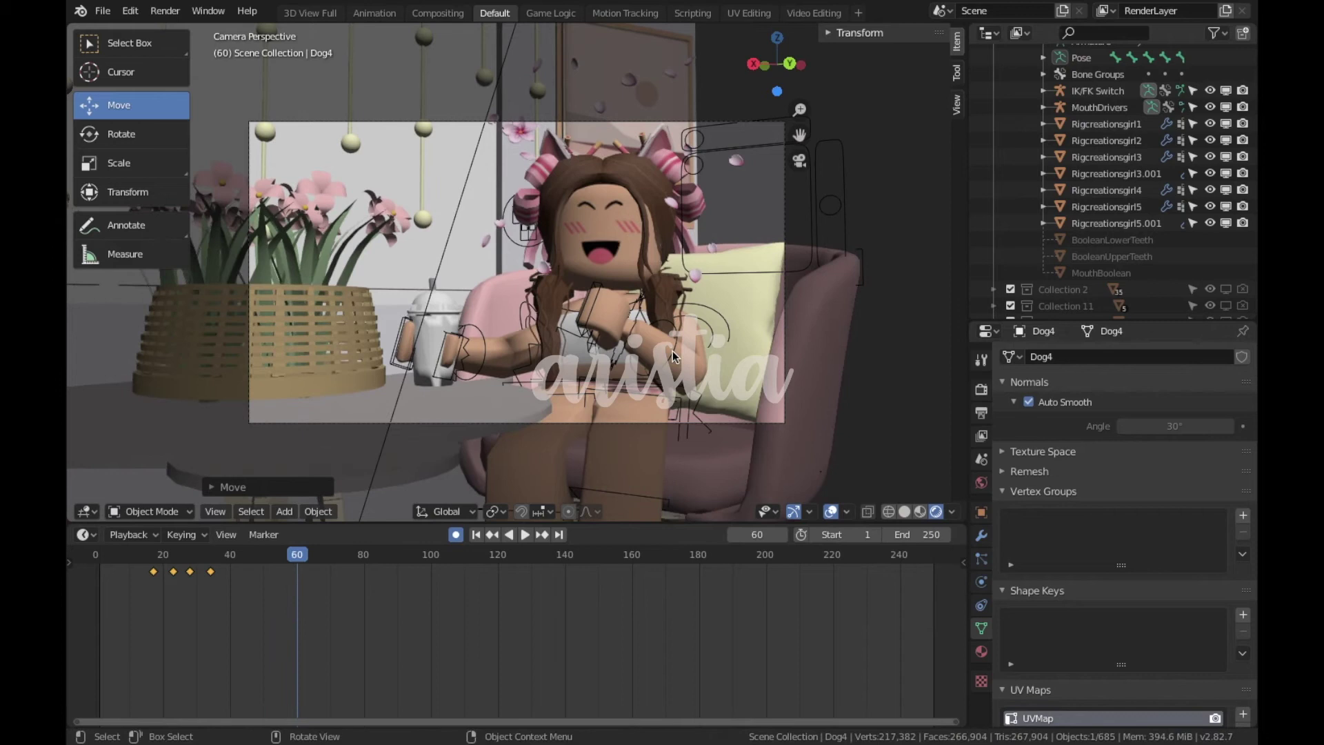
Play the animation, stop at frame 54, and bring up the camera's keyframe menu at frame 47
{"action": "left_click", "coordinate": [102, 586]}
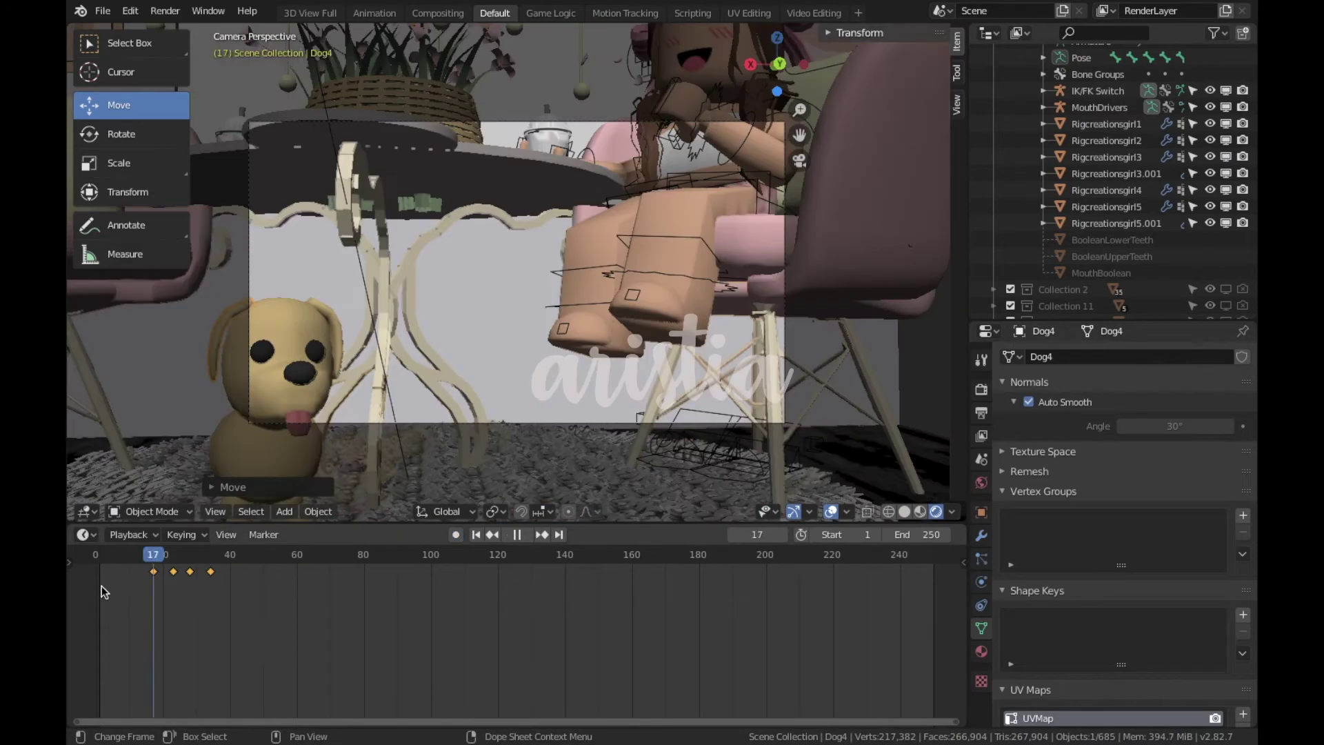
{"action": "key", "text": "space"}
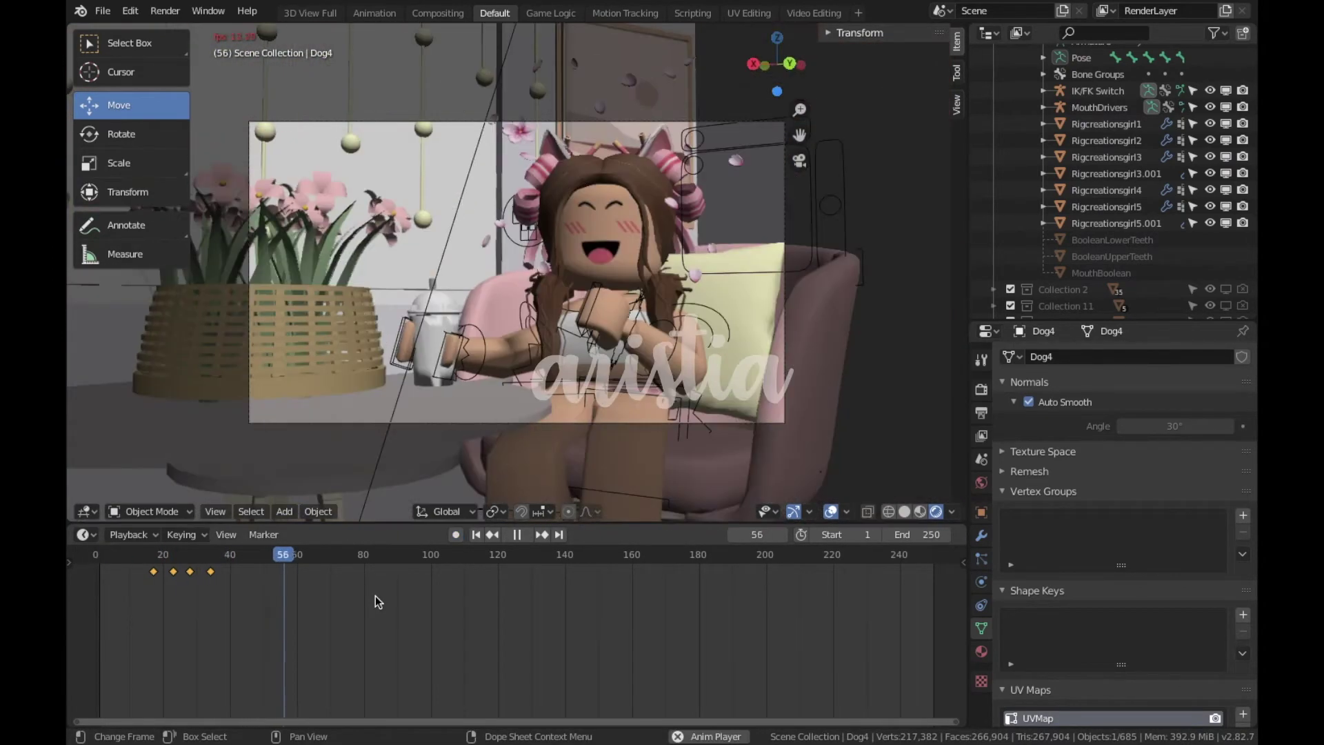
{"action": "key", "text": "space"}
{"action": "left_click", "coordinate": [438, 422]}
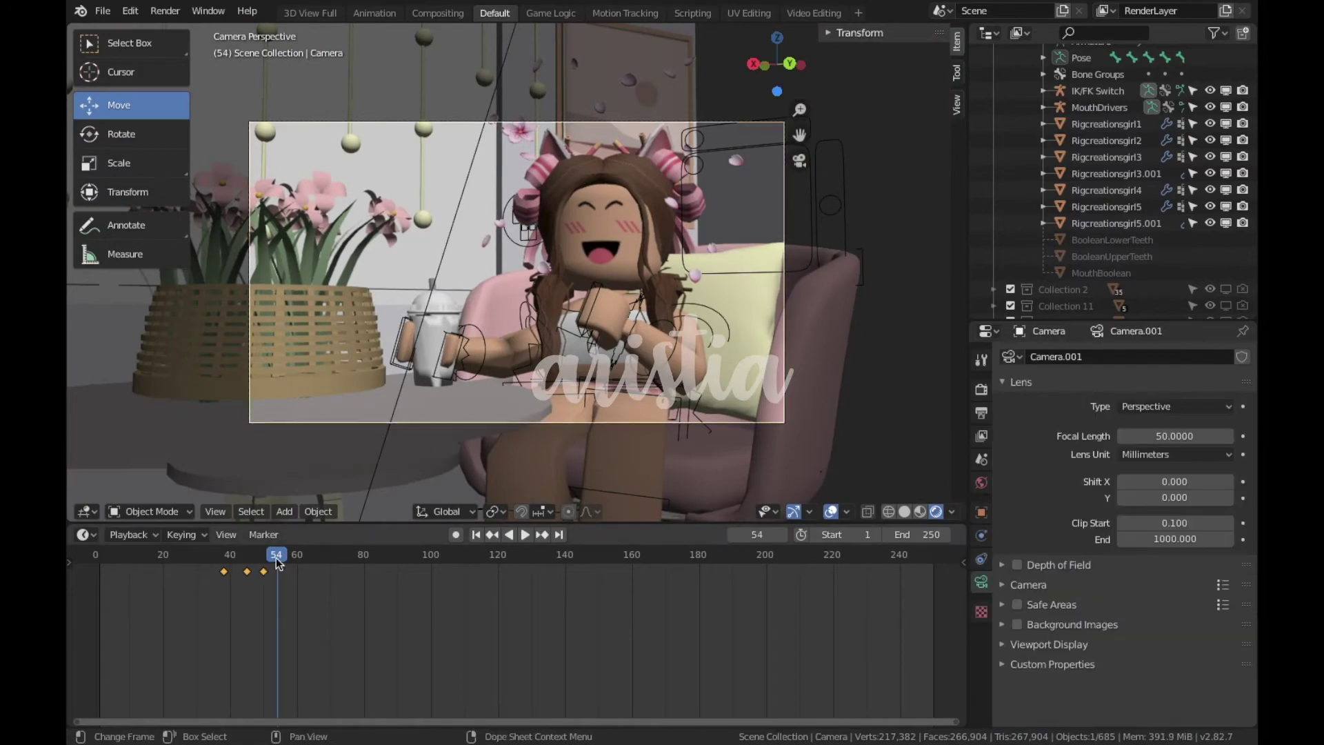
{"action": "left_click_drag", "start_coordinate": [207, 582], "coordinate": [255, 582]}
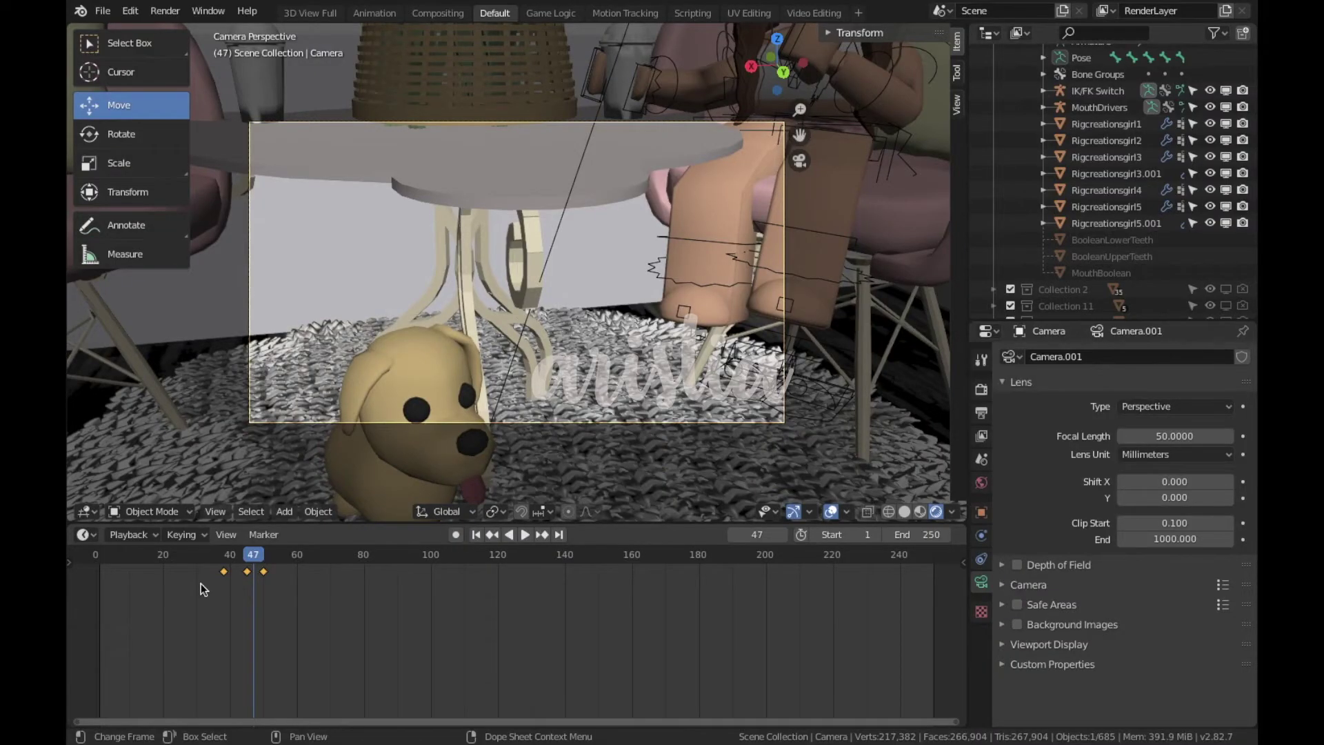
{"action": "right_click", "coordinate": [265, 573]}
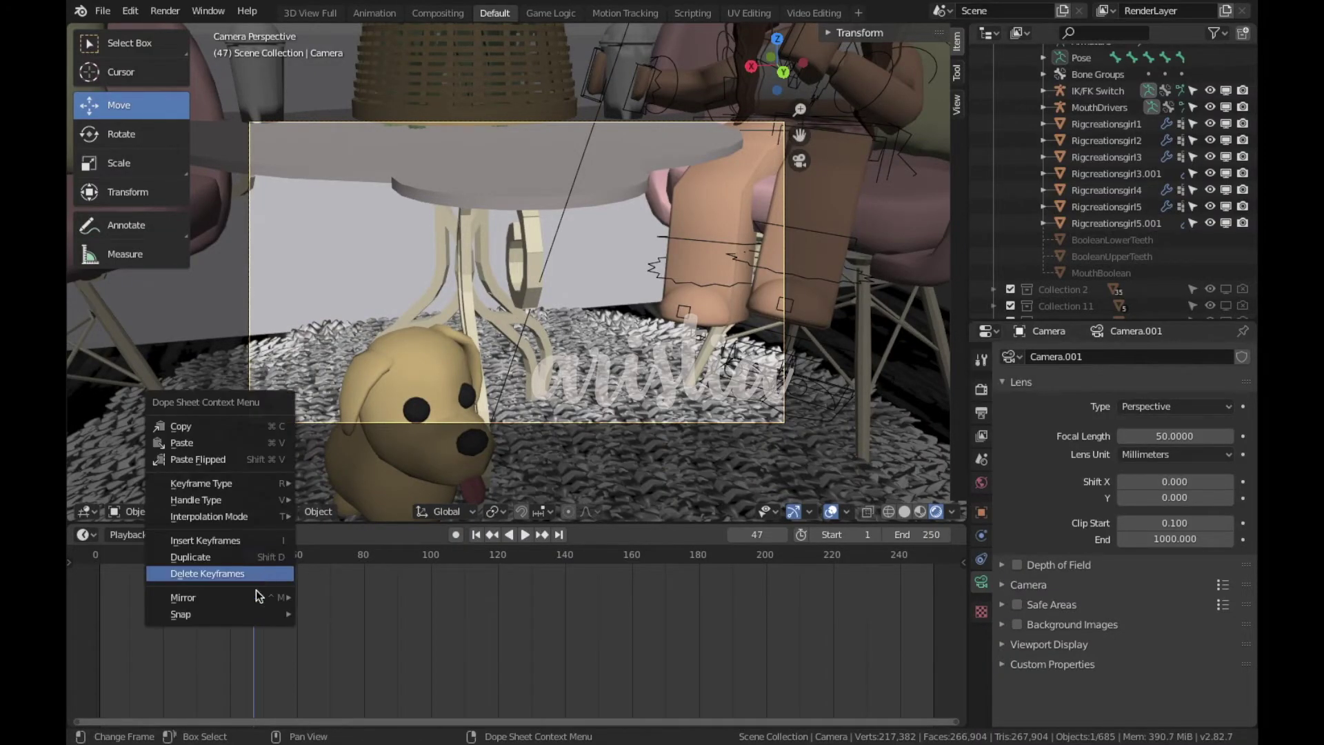
Delete the camera's three keyframes and rewind to the first frame
{"action": "left_click", "coordinate": [243, 578]}
{"action": "left_click_drag", "start_coordinate": [255, 560], "coordinate": [100, 581]}
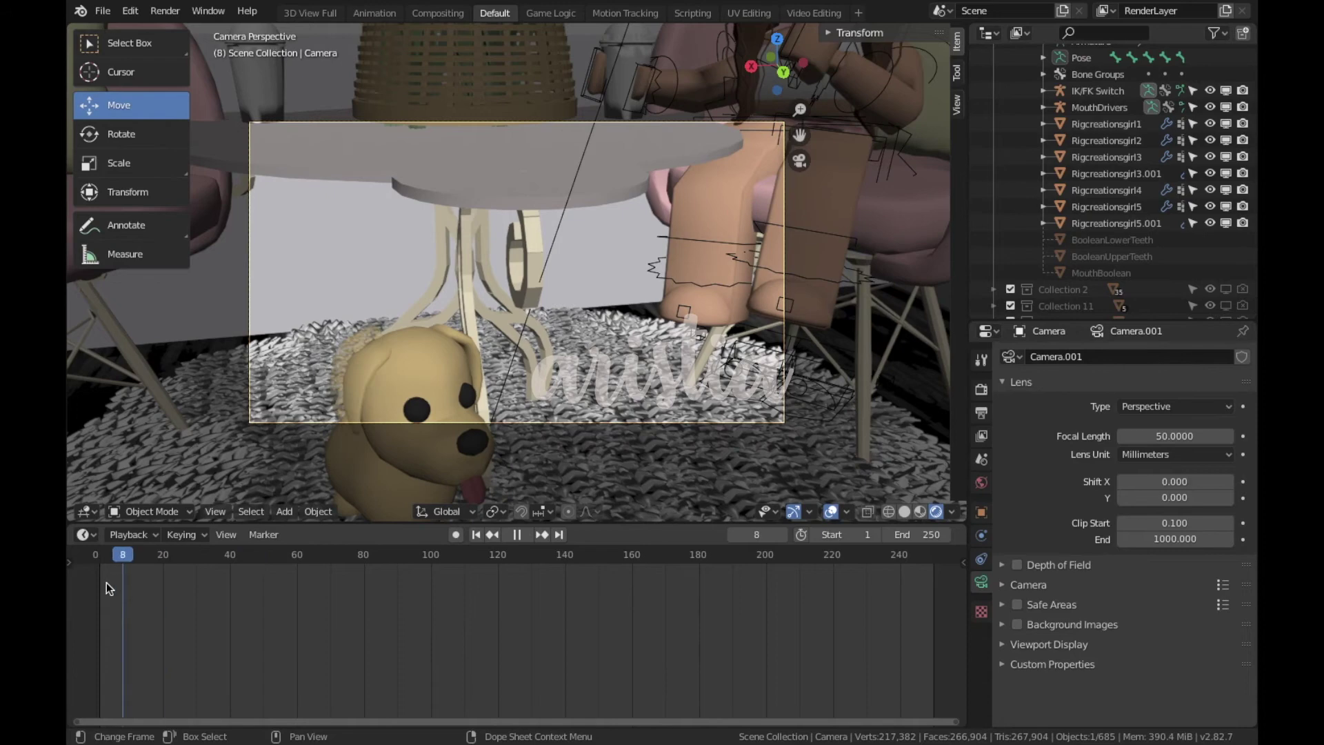
{"action": "key", "text": "shift+grave"}
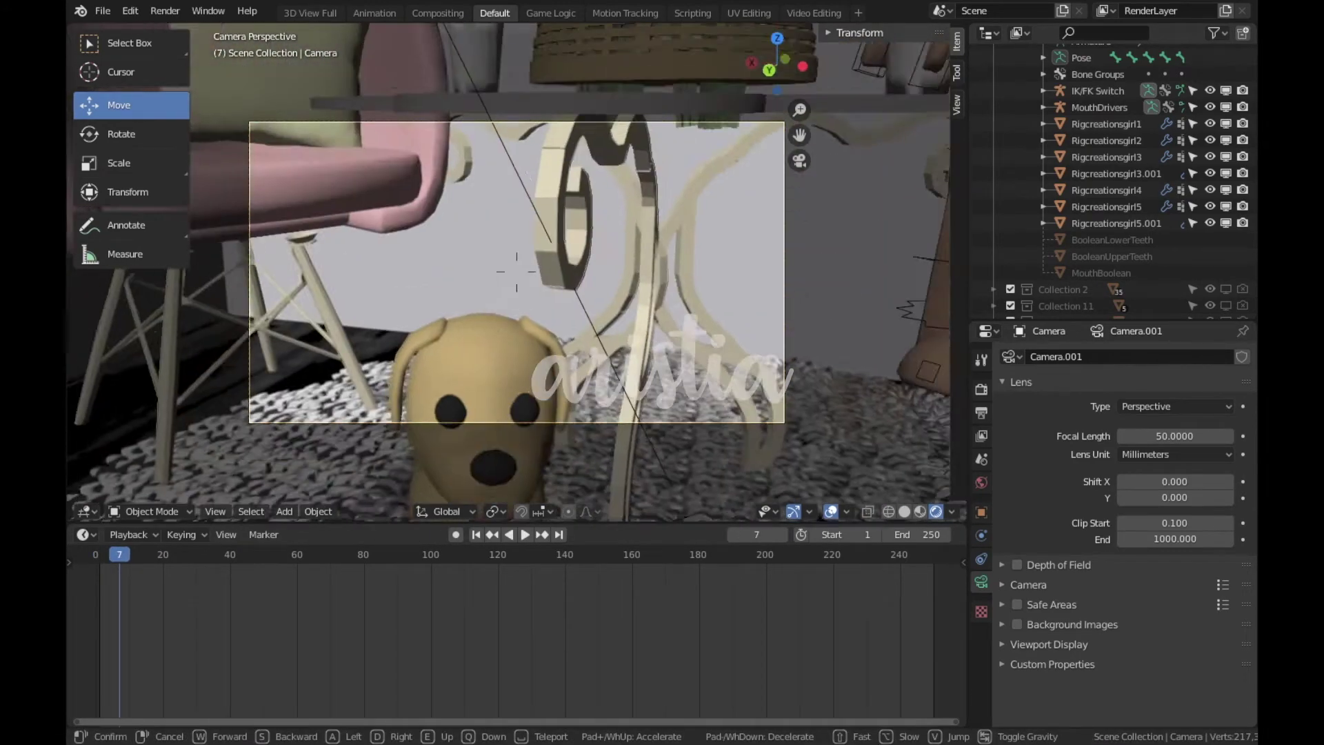
{"action": "left_click", "coordinate": [516, 271]}
{"action": "key", "text": "shift+grave"}
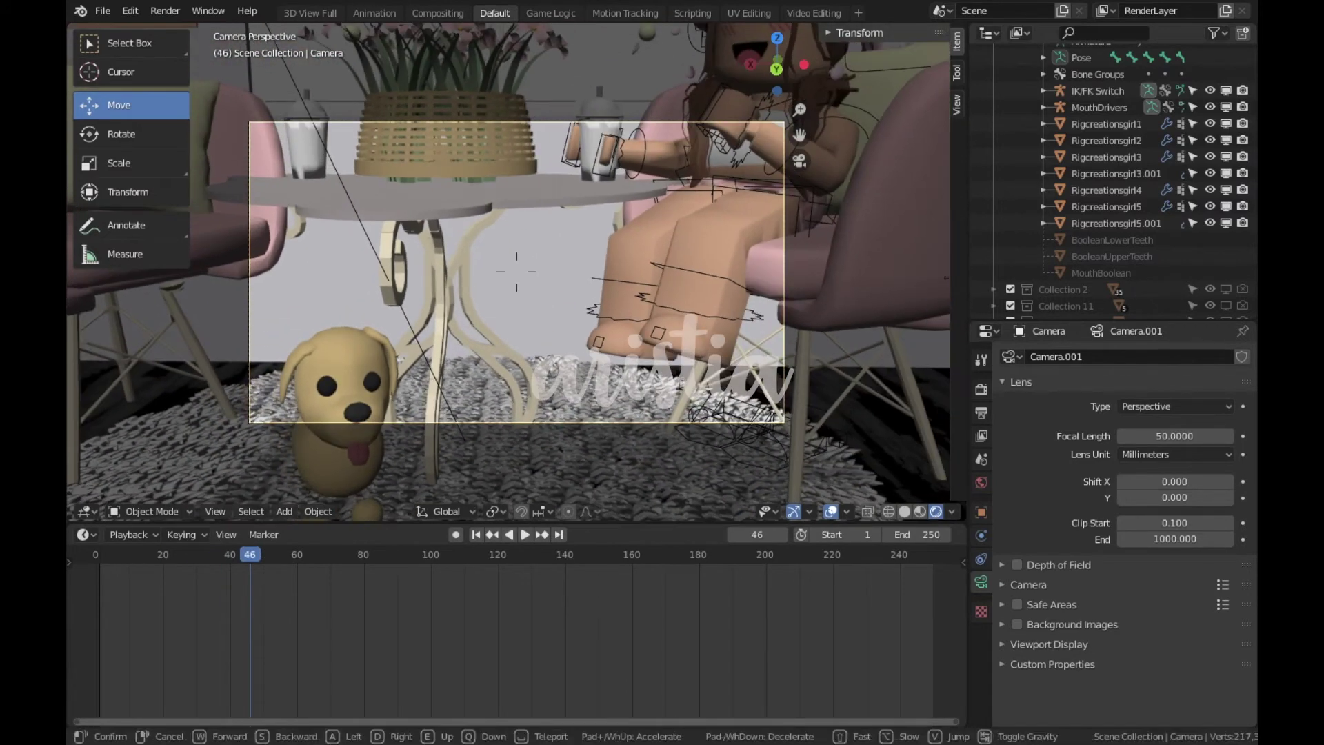
{"action": "left_click", "coordinate": [516, 271]}
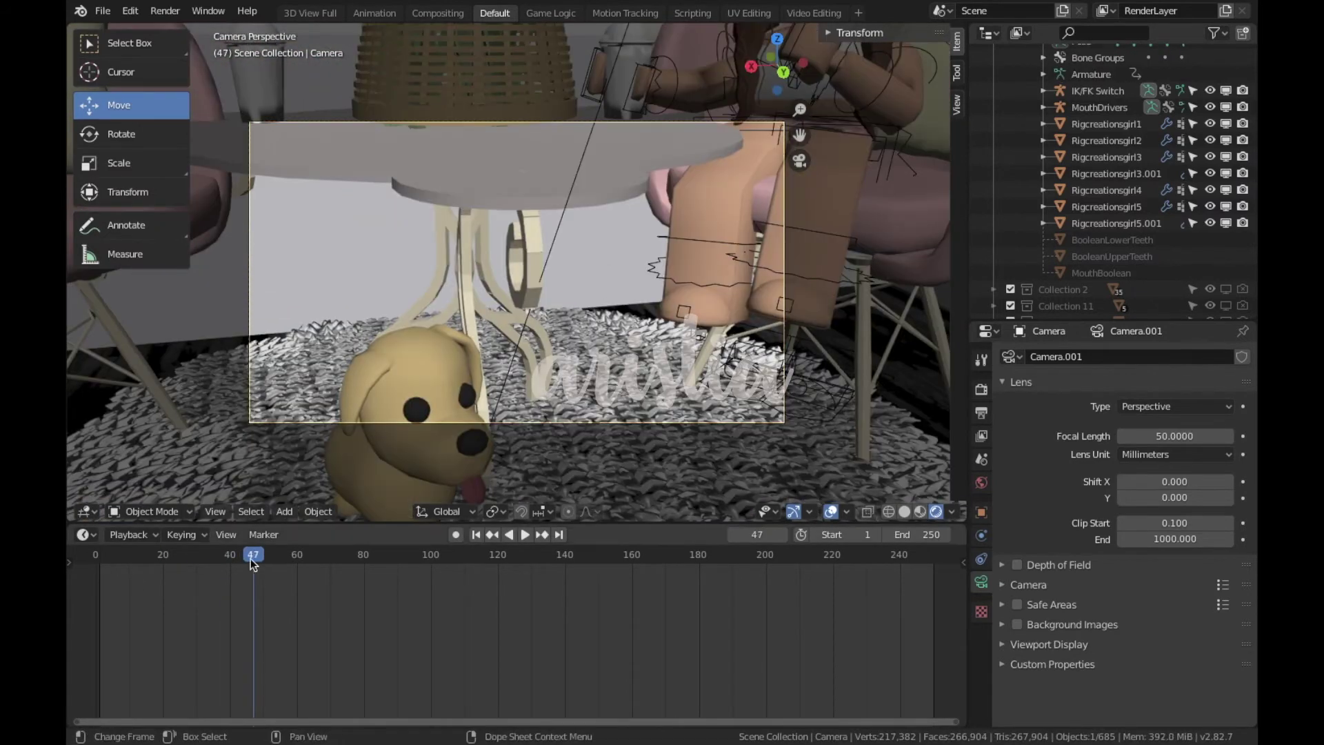
{"action": "key", "text": "Escape"}
With Auto Keying on, record a camera walk toward the girl during playback
{"action": "left_click", "coordinate": [456, 534]}
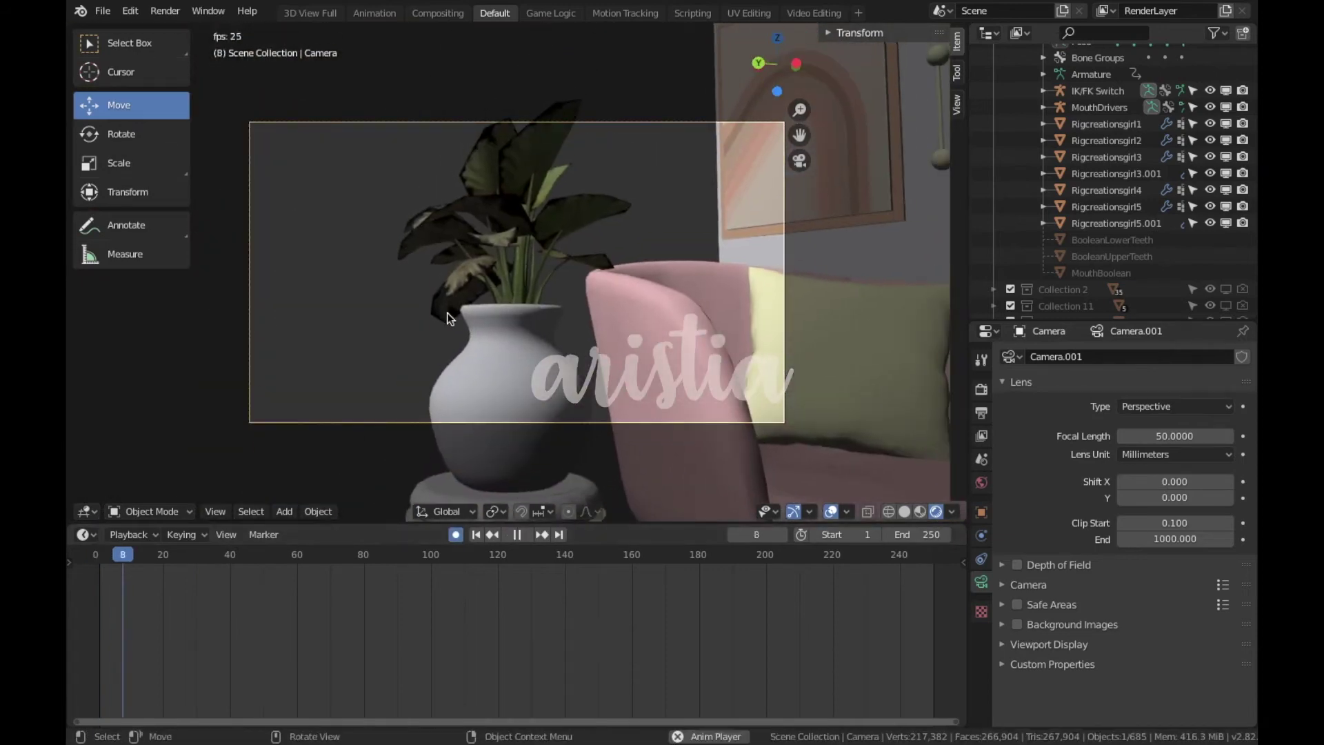
{"action": "key", "text": "space"}
{"action": "key", "text": "shift+grave"}
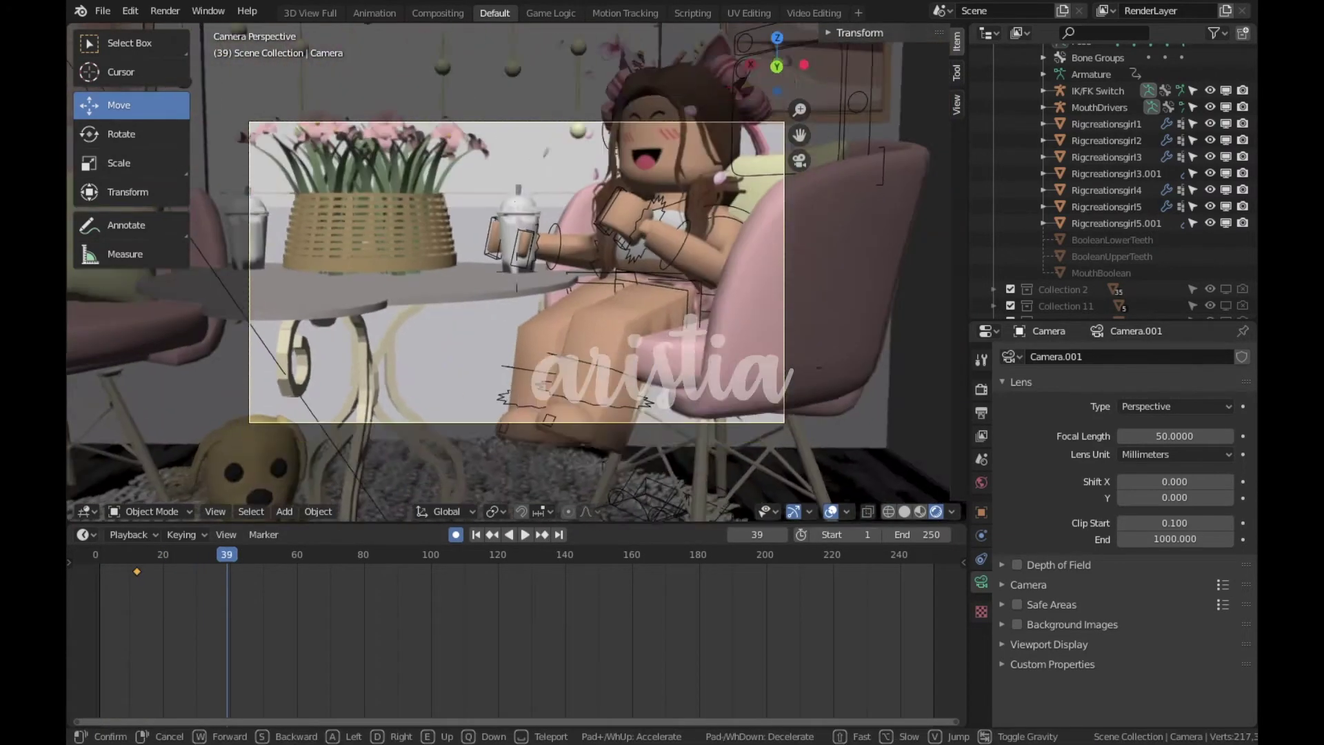
{"action": "left_click", "coordinate": [561, 262]}
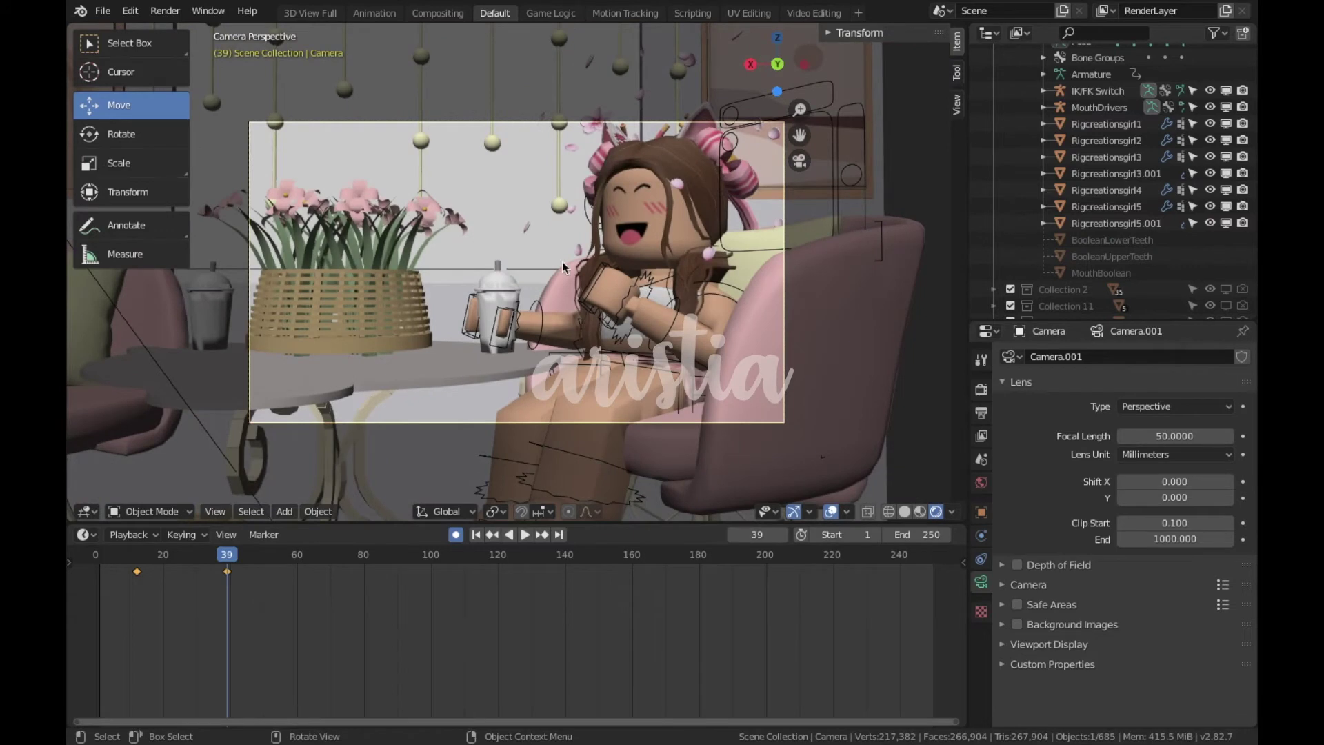
Tilt the girl's head about 16 degrees, then turn it, keyed at frame 45
{"action": "left_click", "coordinate": [635, 228]}
{"action": "left_click", "coordinate": [121, 134]}
{"action": "left_click_drag", "start_coordinate": [725, 200], "coordinate": [657, 195]}
{"action": "key", "text": "space"}
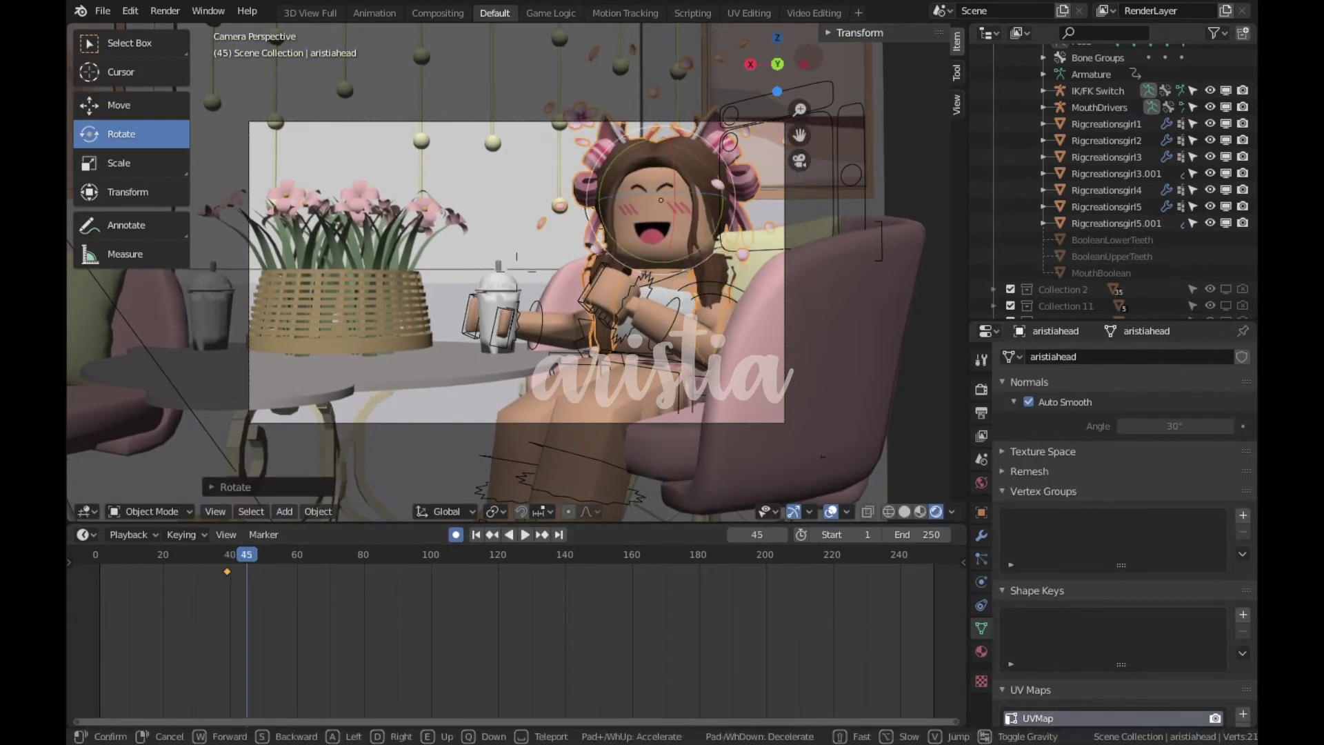
{"action": "key", "text": "shift+grave"}
{"action": "left_click", "coordinate": [619, 223]}
{"action": "left_click_drag", "start_coordinate": [620, 223], "coordinate": [655, 231]}
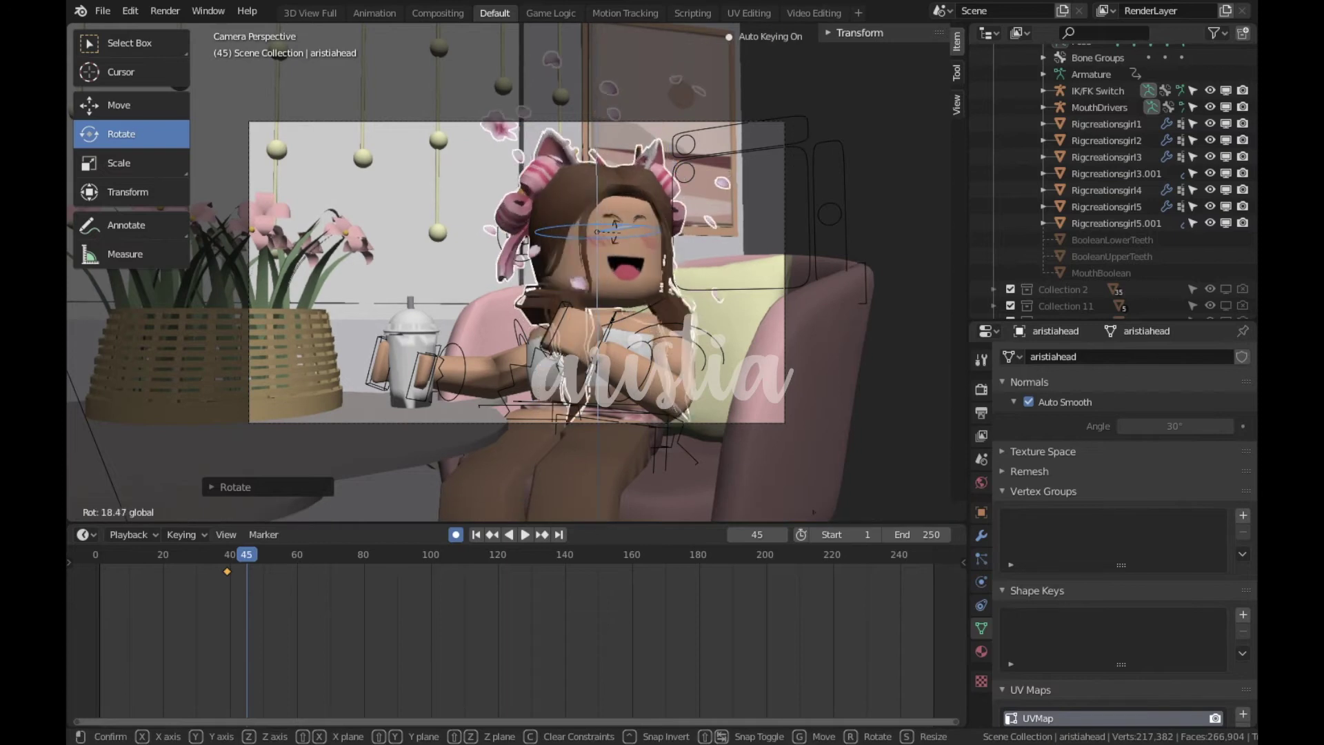
{"action": "mouse_move", "coordinate": [655, 231]}
{"action": "left_mouse_down"}
{"action": "mouse_move", "coordinate": [587, 258]}
{"action": "mouse_move", "coordinate": [593, 228]}
{"action": "left_mouse_up"}
Freely rotate the head, then put the girl's rig in Pose Mode at frame 60
{"action": "key", "text": "shift+grave"}
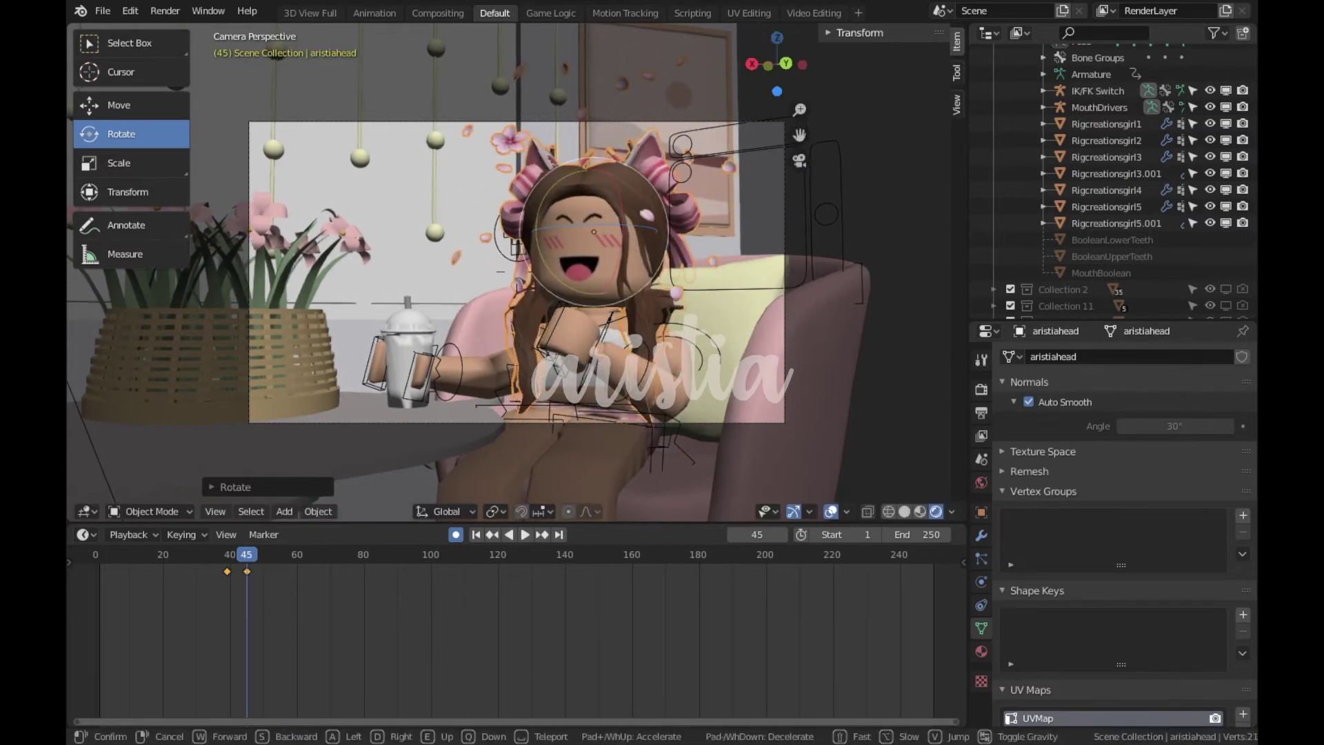
{"action": "left_click", "coordinate": [516, 267]}
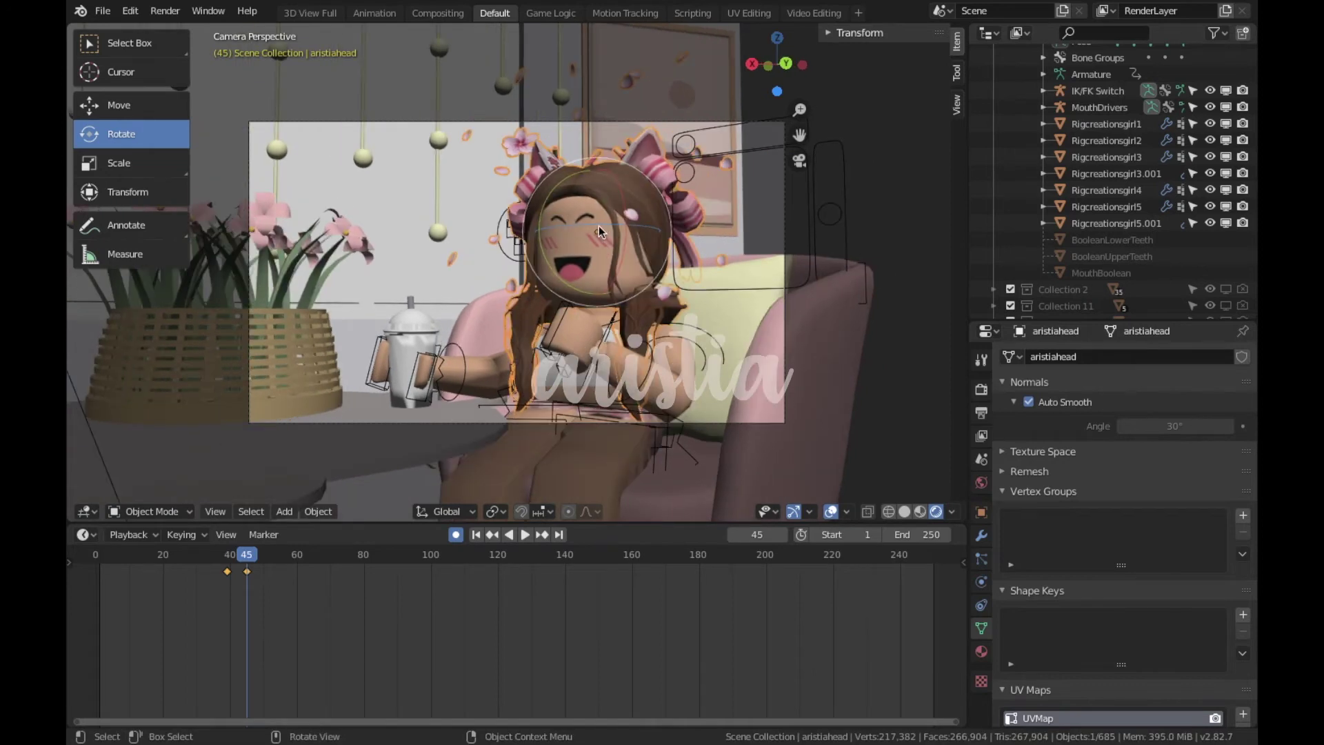
{"action": "key", "text": "r"}
{"action": "key", "text": "r"}
{"action": "left_click", "coordinate": [581, 452]}
{"action": "left_click", "coordinate": [274, 558]}
{"action": "middle_click_drag", "start_coordinate": [683, 331], "coordinate": [706, 355]}
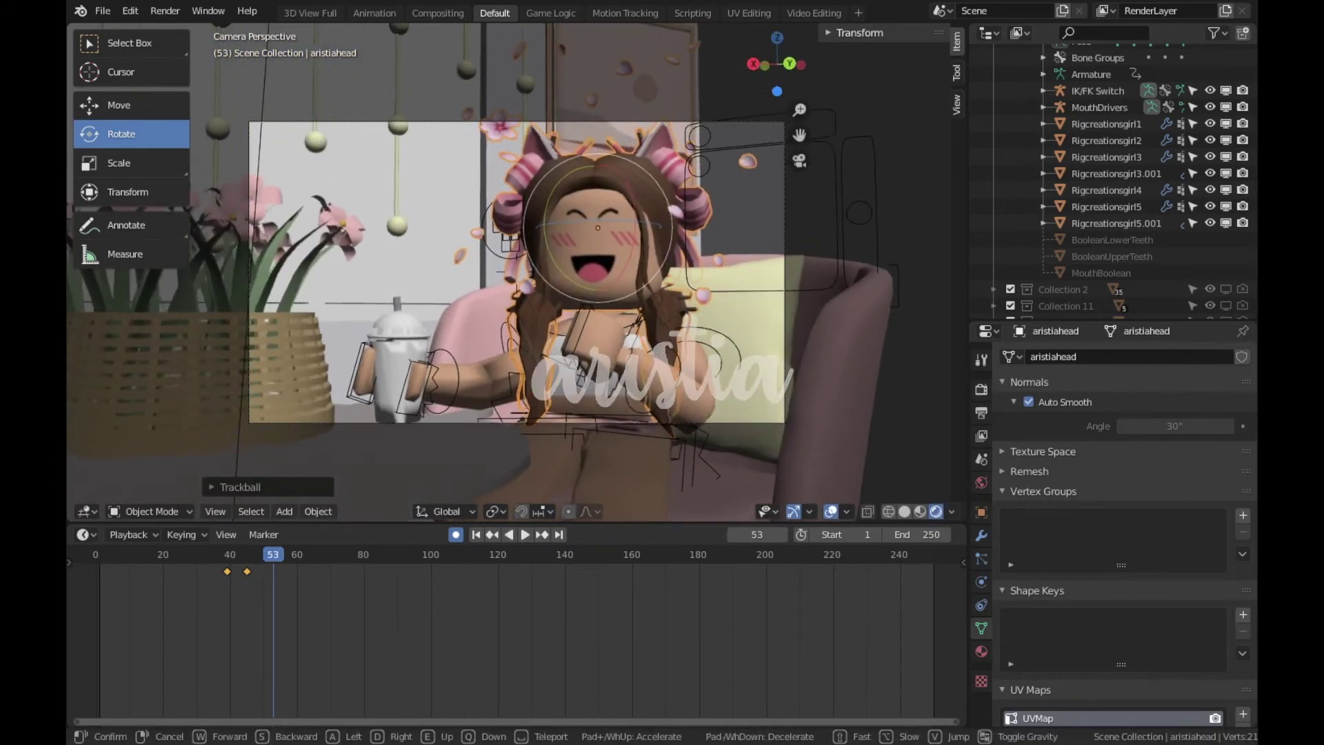
{"action": "left_click", "coordinate": [706, 354]}
{"action": "key", "text": "ctrl+Tab"}
{"action": "key", "text": "Up"}
Rotate the upper arm toward the face and the hand bone Bone.017 at frame 60
{"action": "key", "text": "r"}
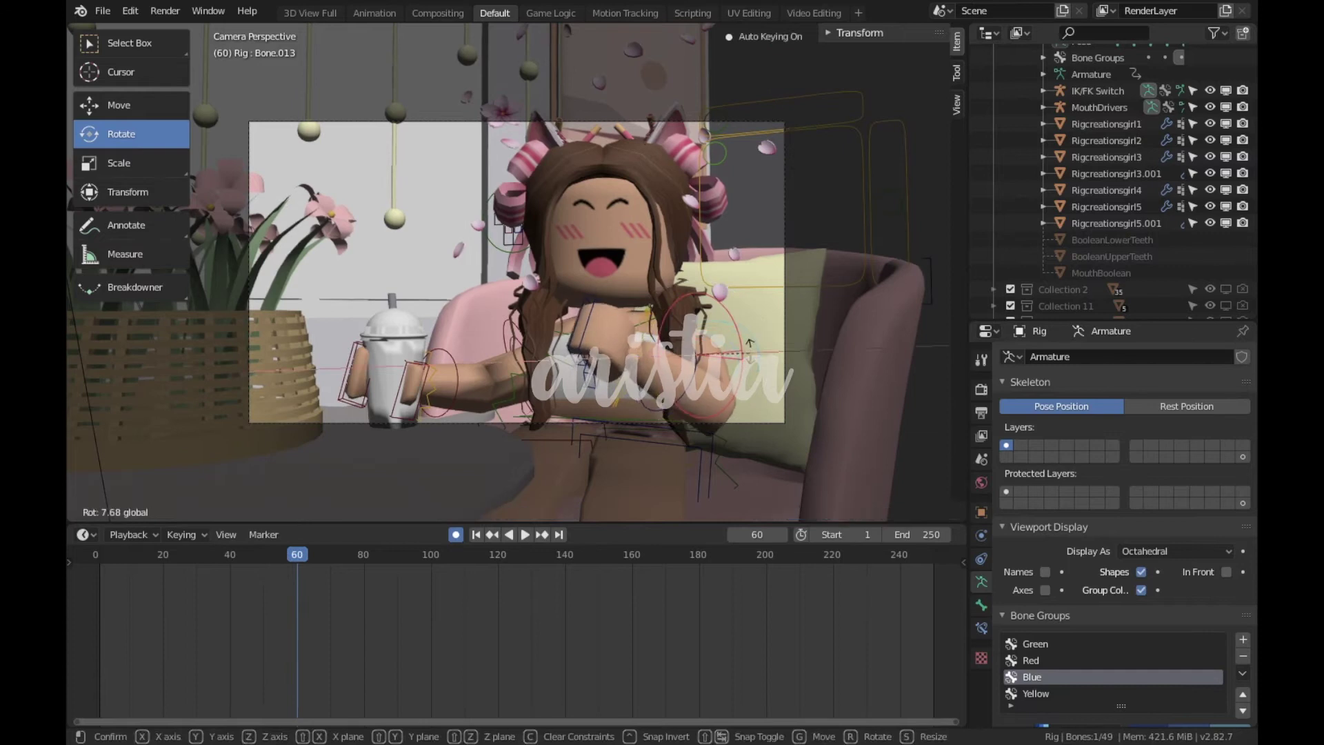
{"action": "left_click", "coordinate": [549, 465]}
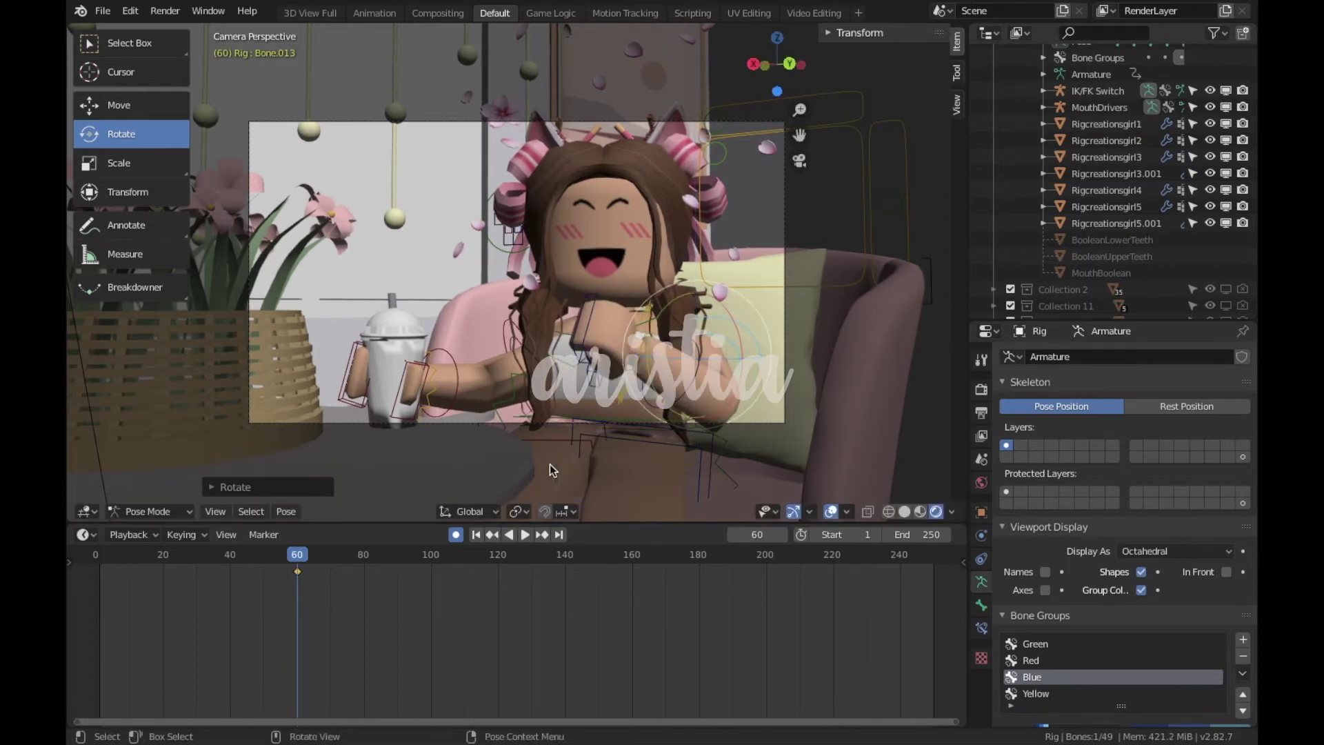
{"action": "left_click", "coordinate": [298, 572]}
{"action": "left_click", "coordinate": [674, 395]}
{"action": "key", "text": "r"}
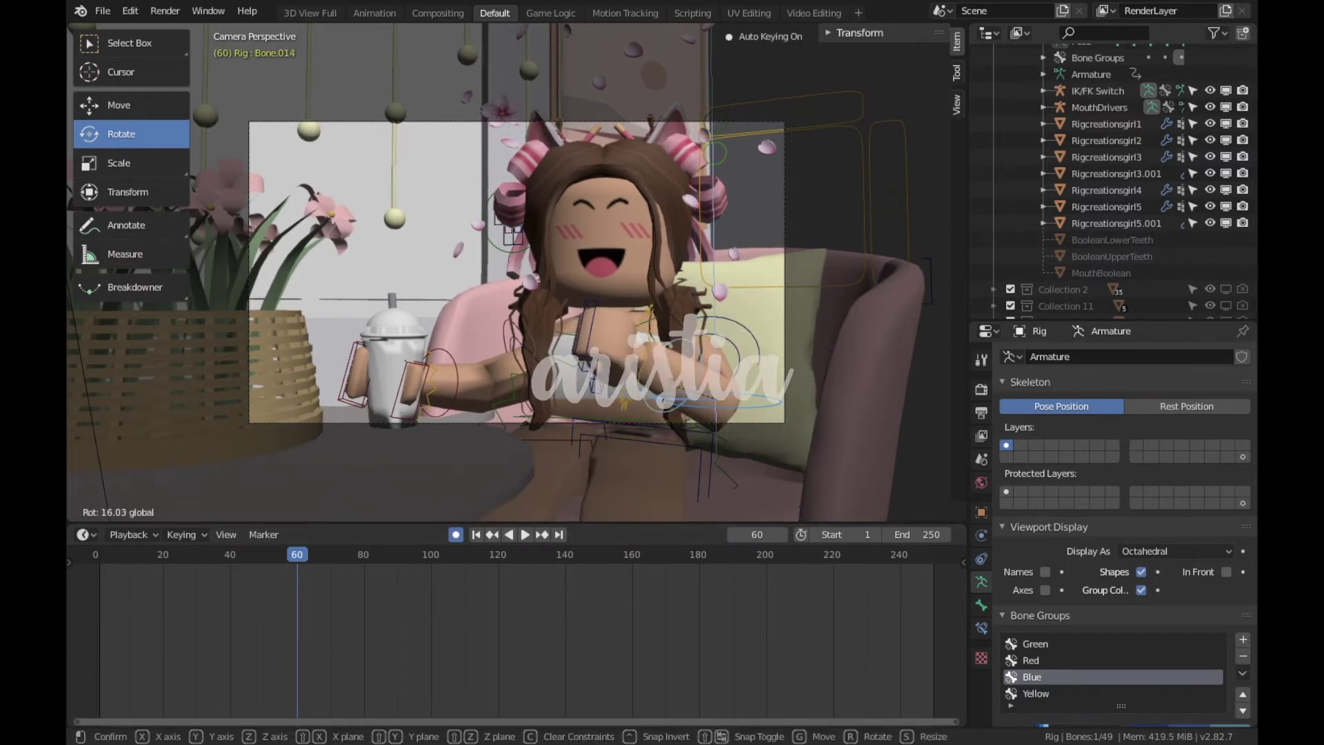
{"action": "left_click", "coordinate": [673, 391]}
{"action": "key", "text": "ctrl+z"}
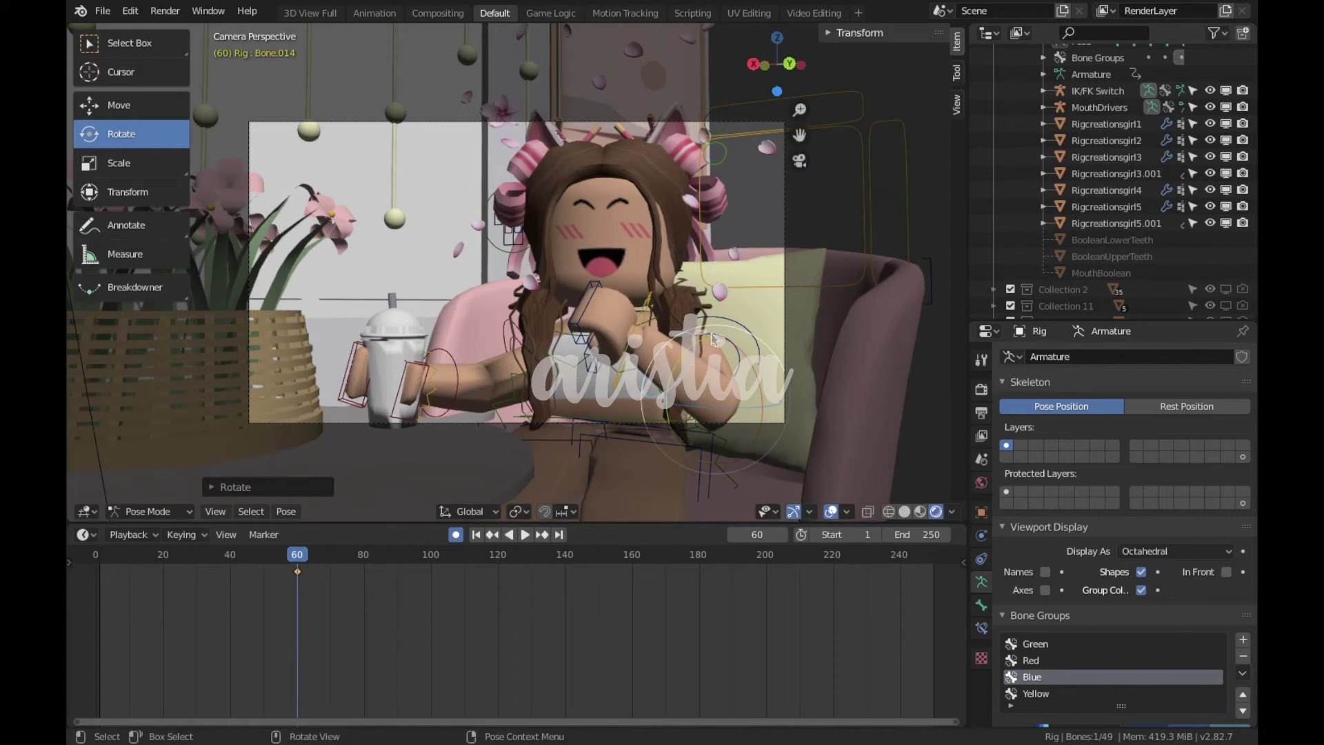
{"action": "key", "text": "ctrl+z"}
{"action": "key", "text": "r"}
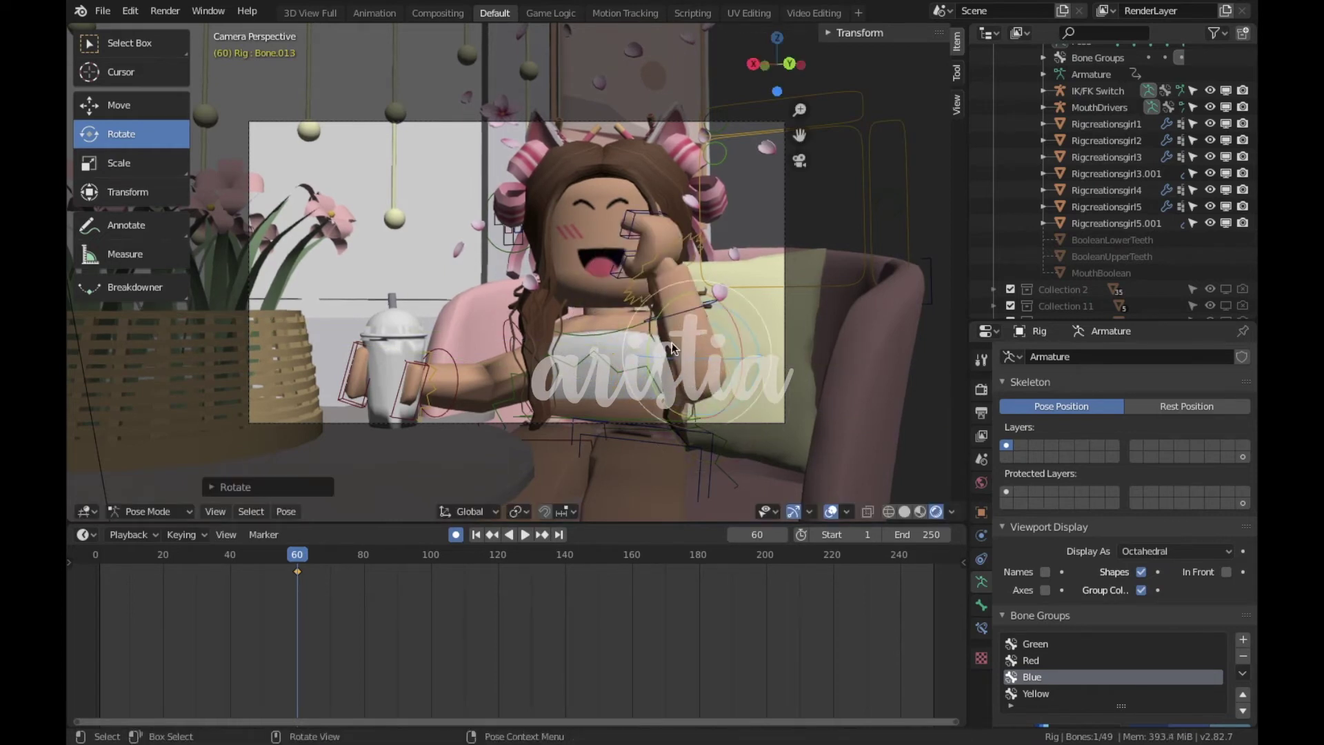
{"action": "left_click", "coordinate": [733, 275]}
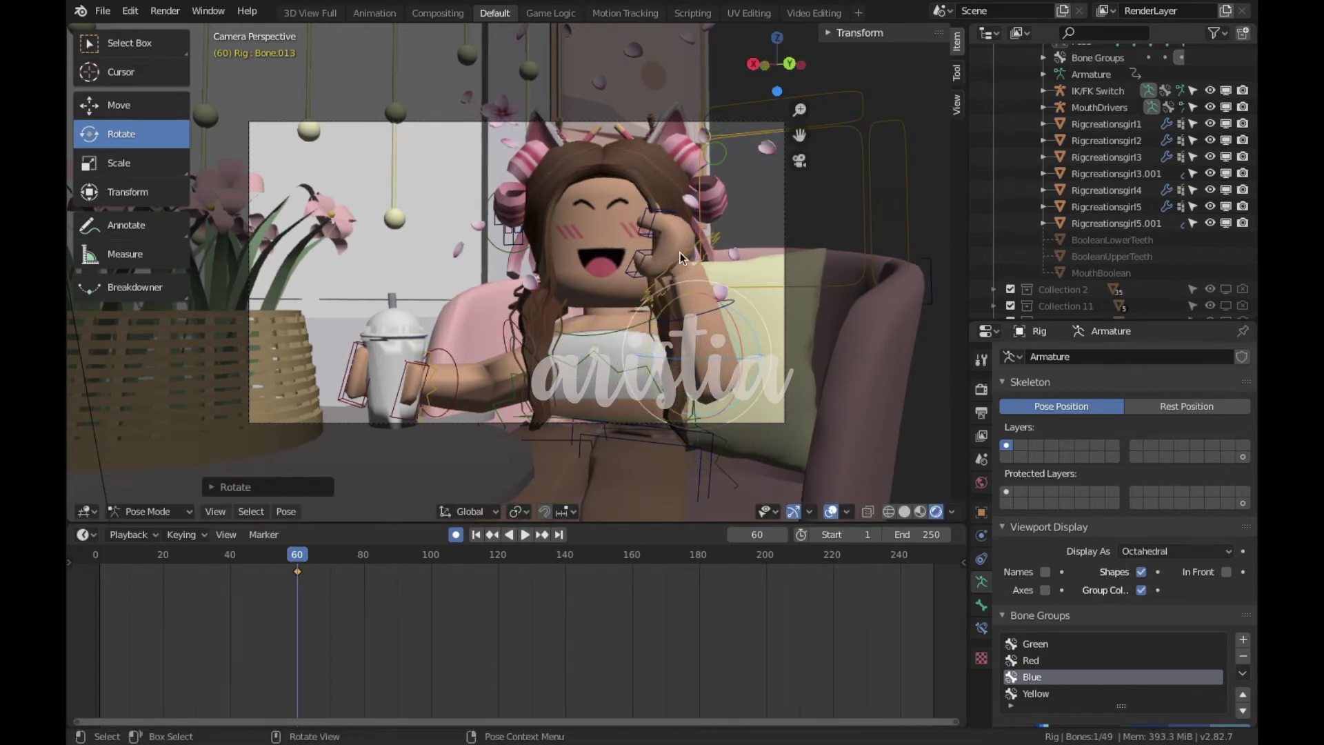
{"action": "left_click_drag", "start_coordinate": [731, 274], "coordinate": [696, 297]}
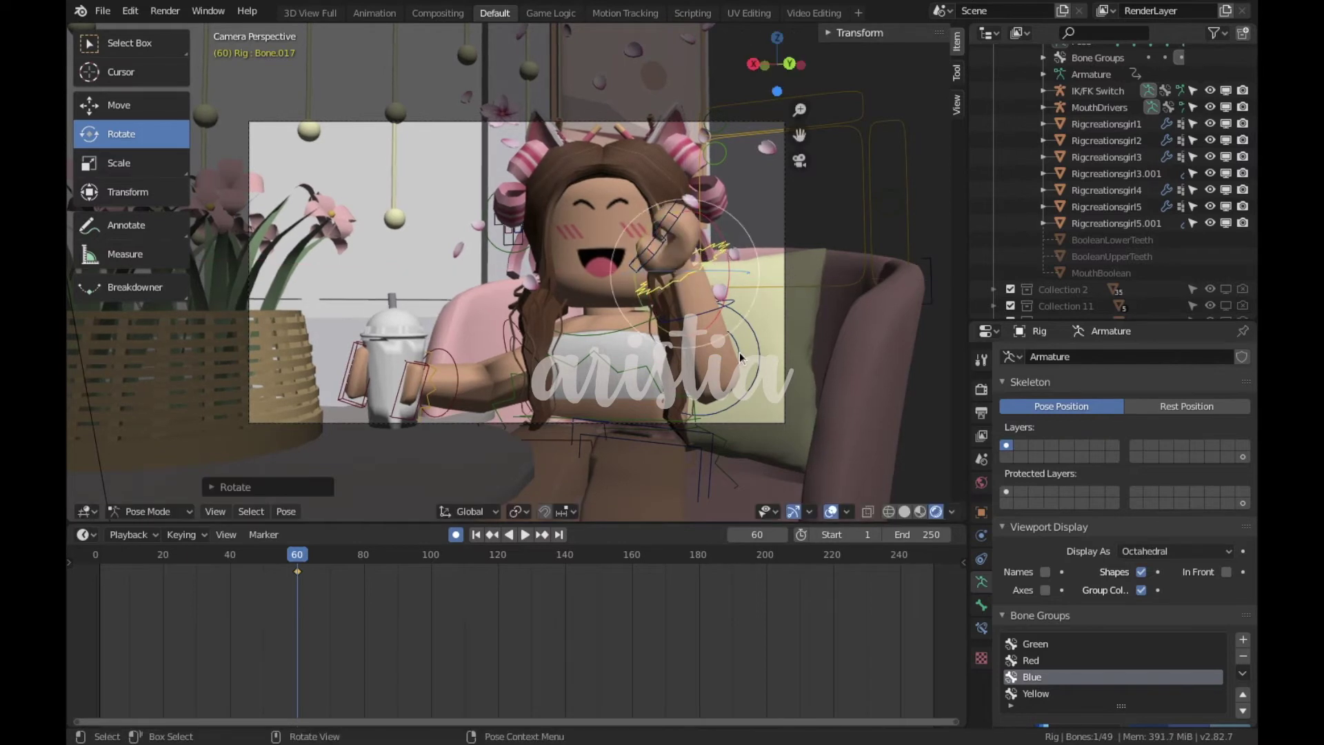
Re-pose Bone.013 and rotate the arm again at frame 65
{"action": "left_click", "coordinate": [694, 365]}
{"action": "key", "text": "r"}
{"action": "key", "text": "r"}
{"action": "left_click", "coordinate": [726, 303]}
{"action": "key", "text": "Right"}
{"action": "key", "text": "Right"}
{"action": "key", "text": "Right"}
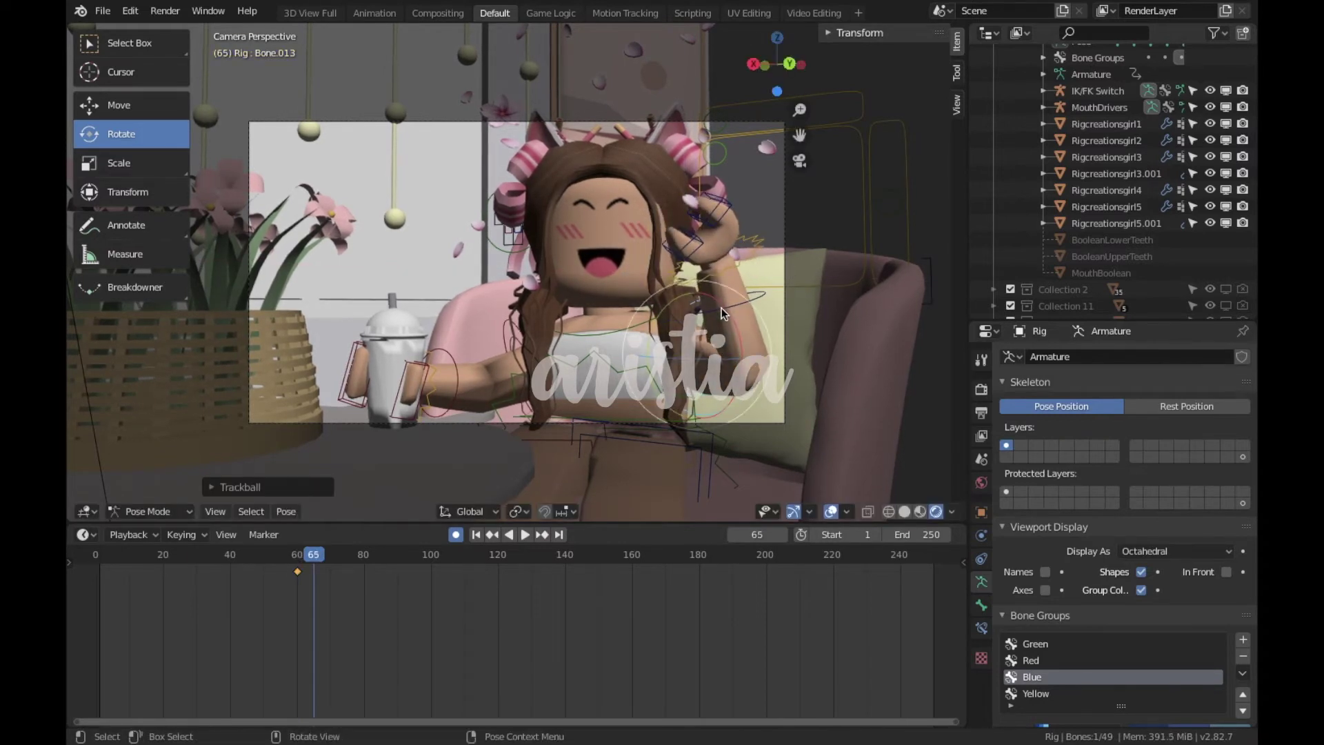
{"action": "key", "text": "r"}
{"action": "key", "text": "r"}
{"action": "left_click", "coordinate": [755, 281]}
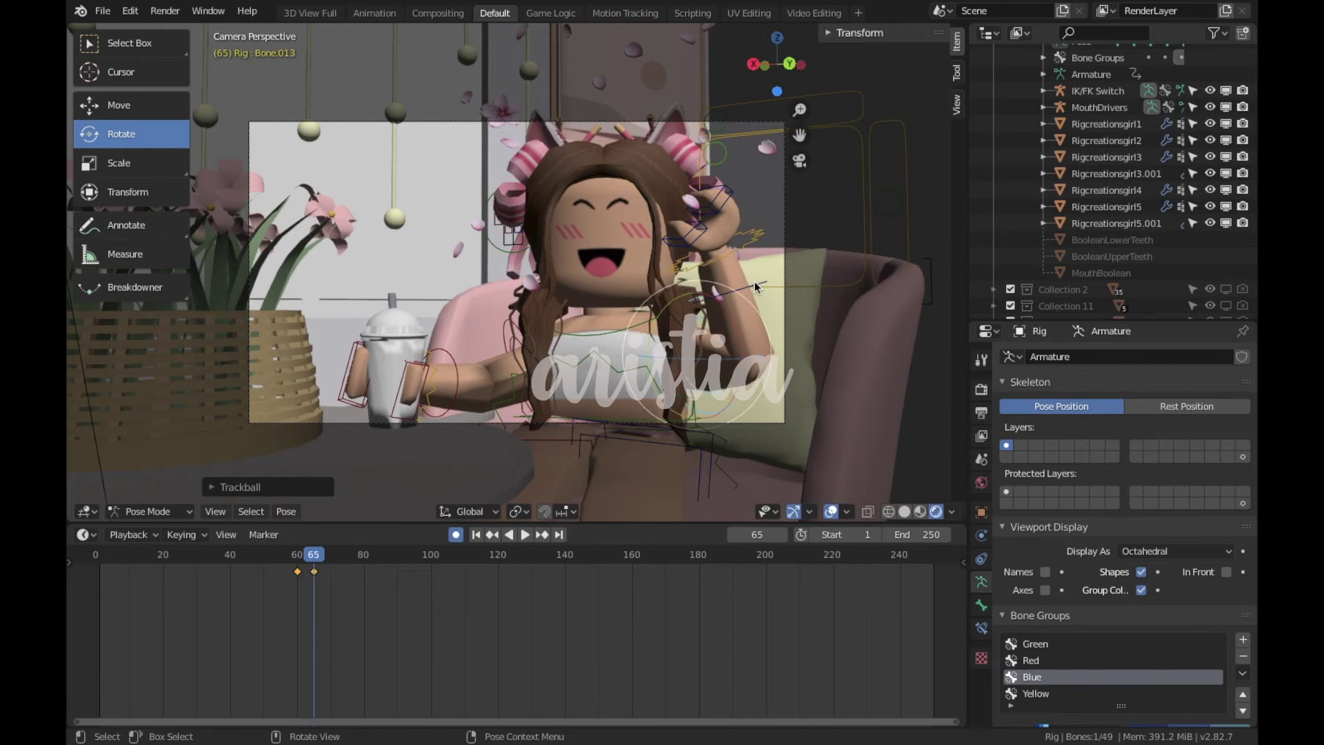
Pose the forearm at frame 72, then walk the camera forward toward the girl
{"action": "key", "text": "Right"}
{"action": "key", "text": "Right"}
{"action": "key", "text": "Right"}
{"action": "key", "text": "r"}
{"action": "left_click", "coordinate": [791, 324]}
{"action": "key", "text": "r"}
{"action": "left_click", "coordinate": [765, 308]}
{"action": "key", "text": "Right"}
{"action": "key", "text": "Right"}
{"action": "key", "text": "Right"}
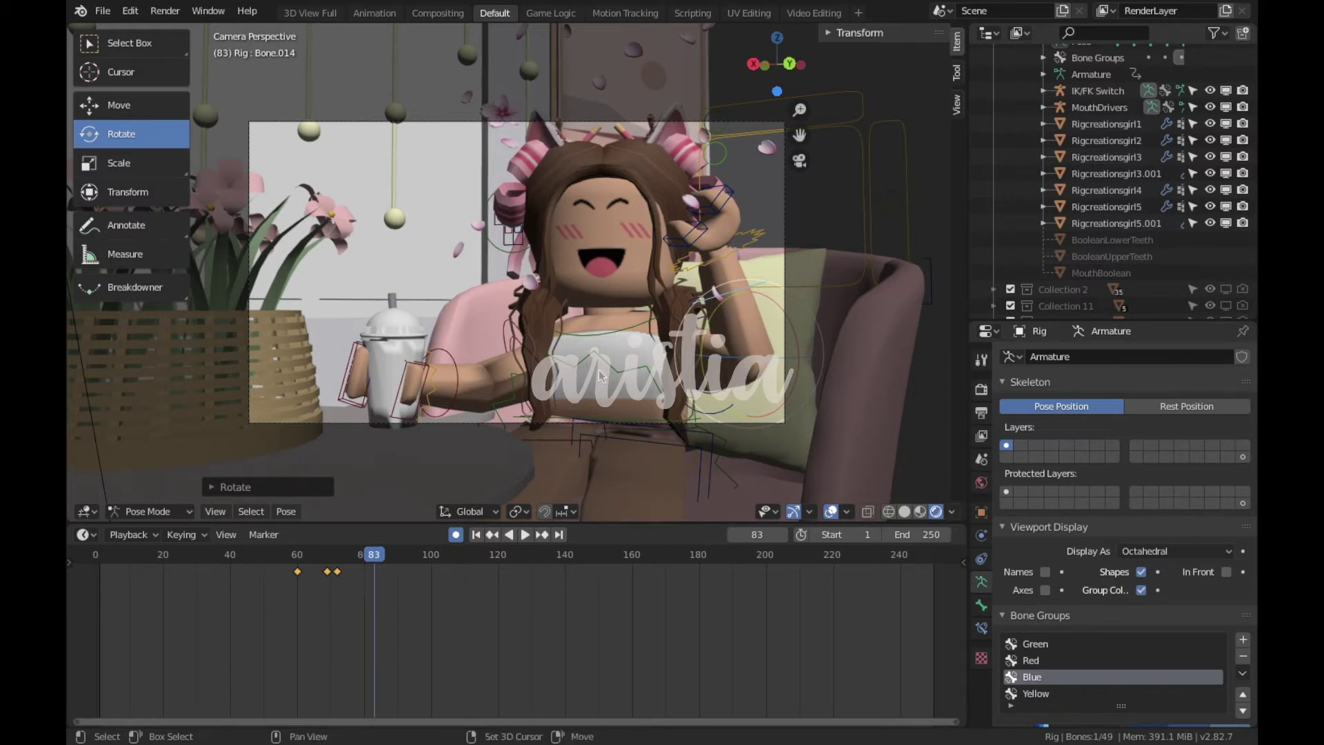
{"action": "key", "text": "shift+grave"}
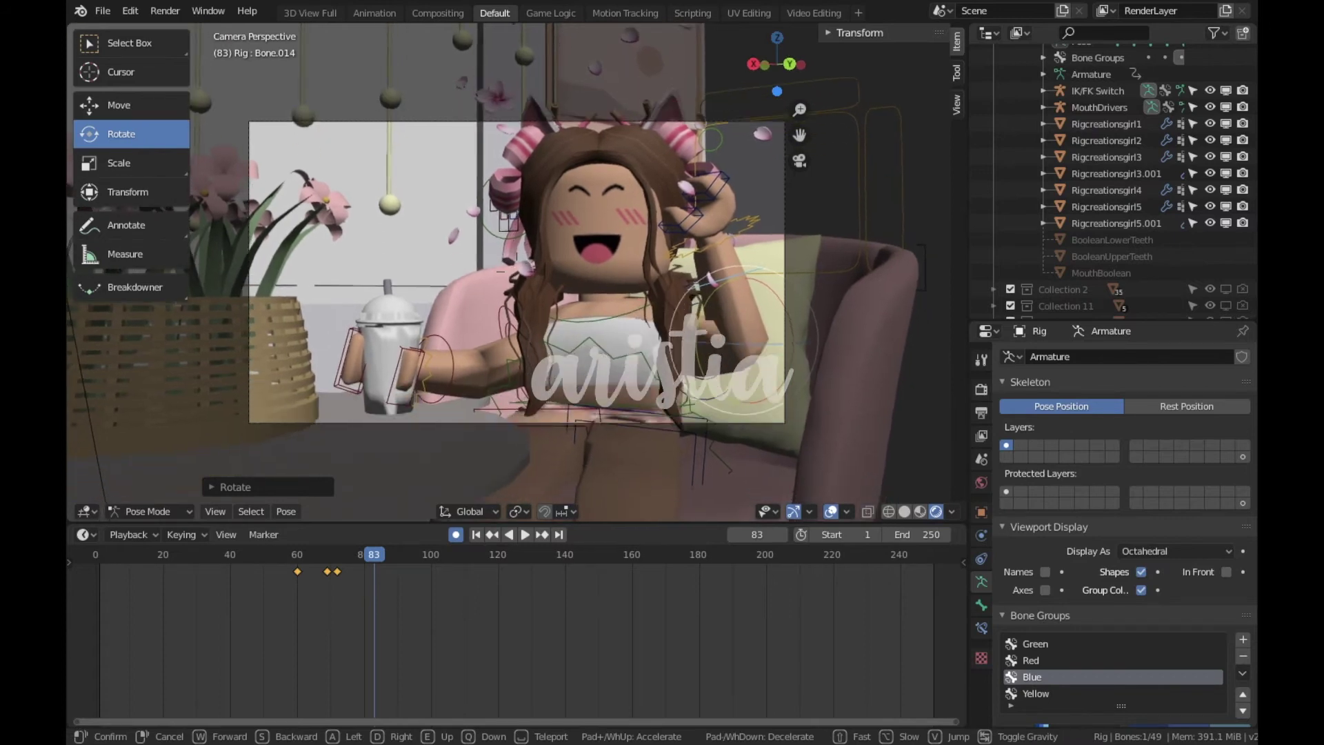
{"action": "key", "text": "w"}
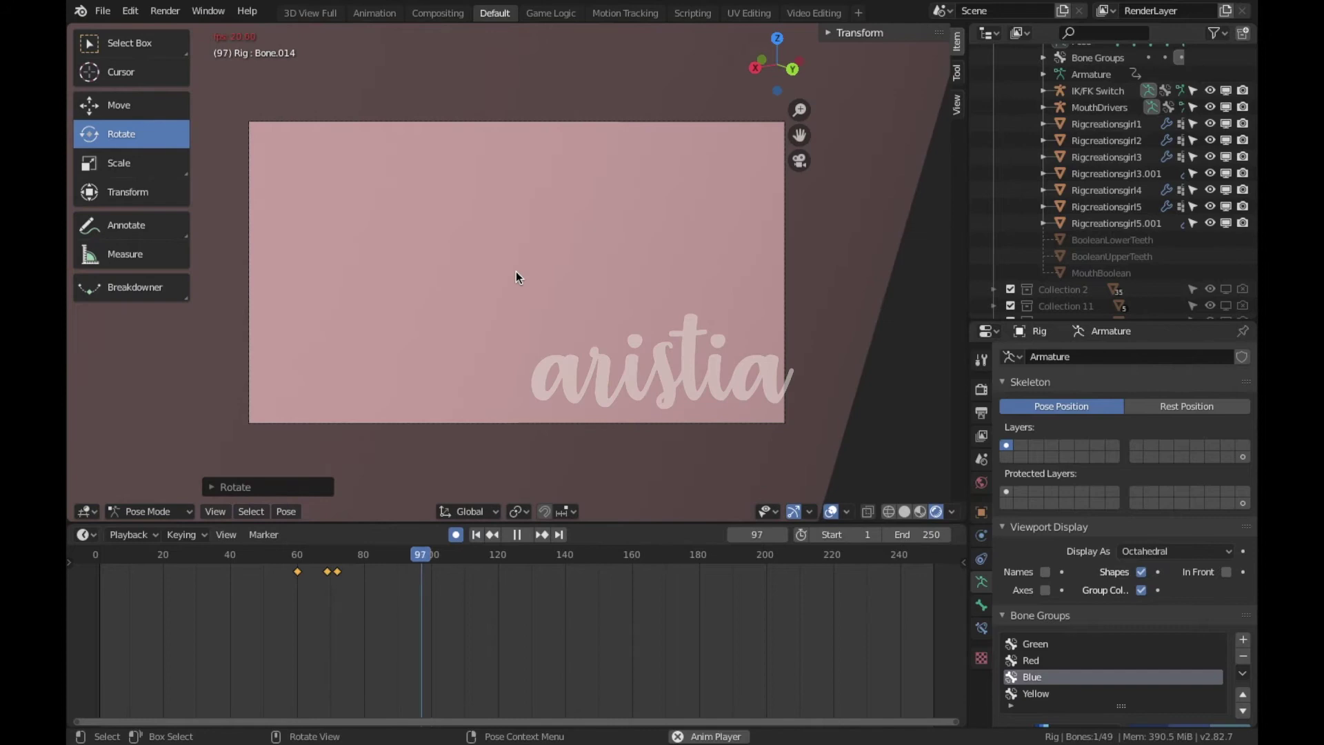
Turn off Auto Keying, rewind to frame 1, and play the animation
{"action": "left_click", "coordinate": [457, 535]}
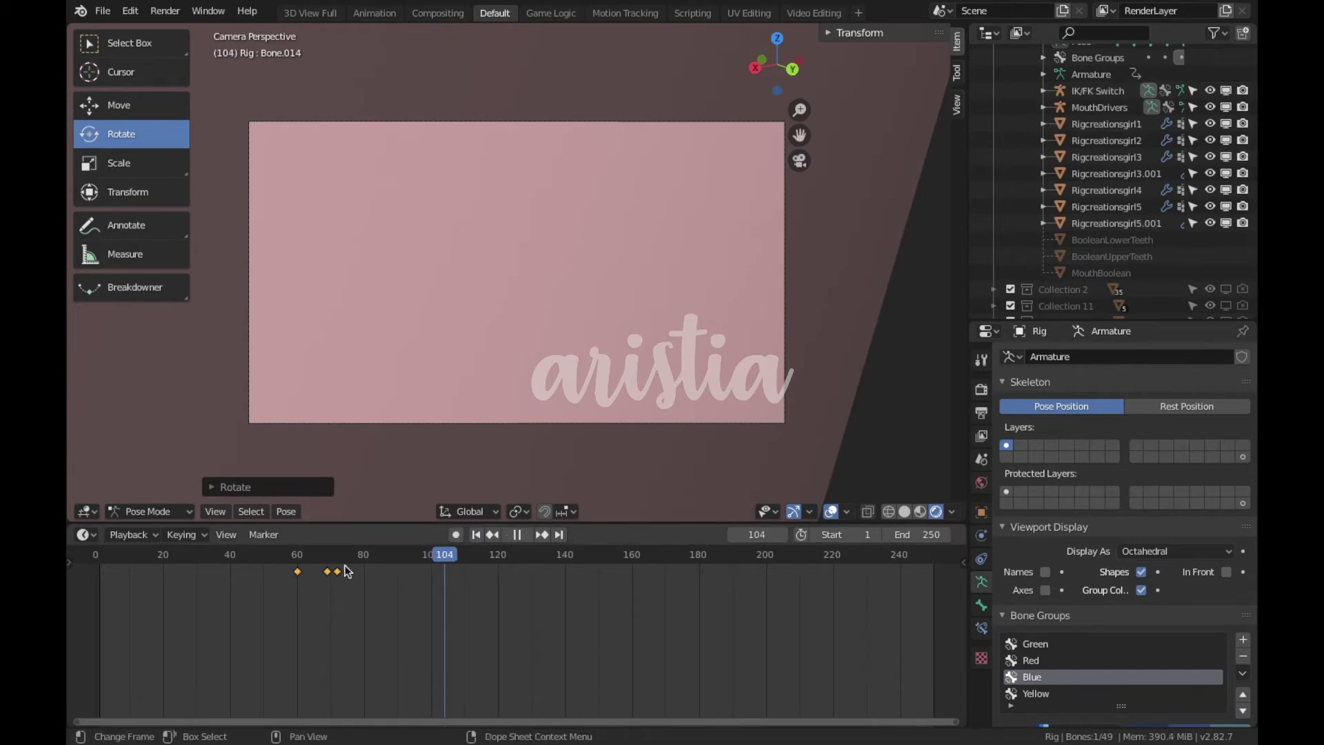
{"action": "left_click", "coordinate": [89, 587]}
{"action": "left_click", "coordinate": [106, 553]}
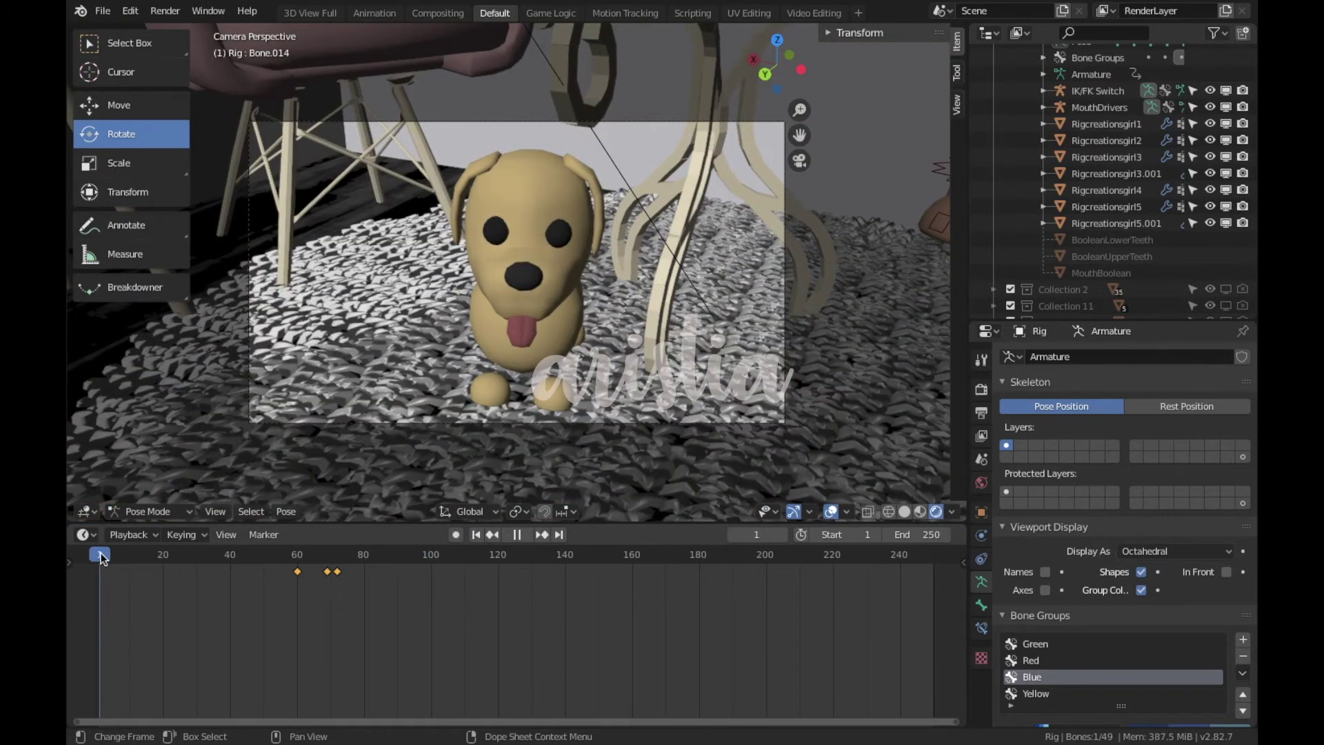
{"action": "key", "text": "space"}
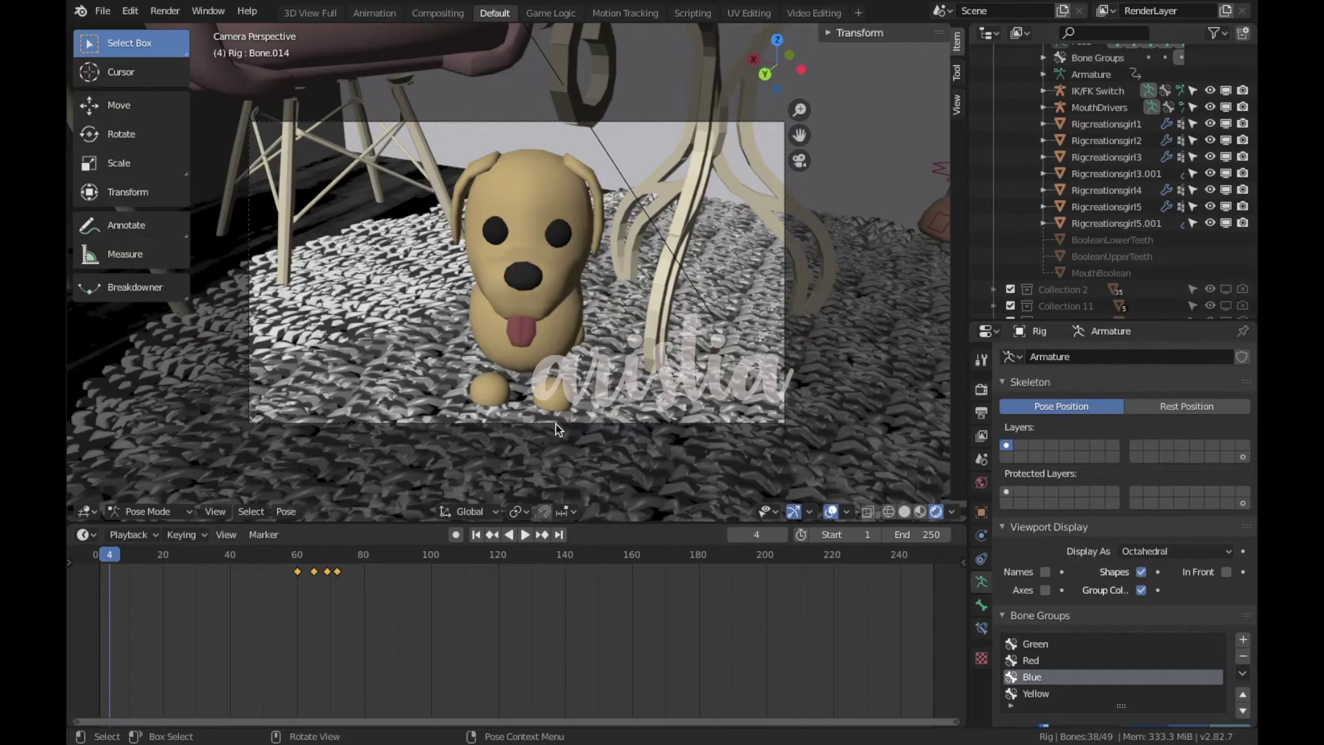
Select the camera and move one of its early keyframes to about frame 26
{"action": "left_click", "coordinate": [556, 424]}
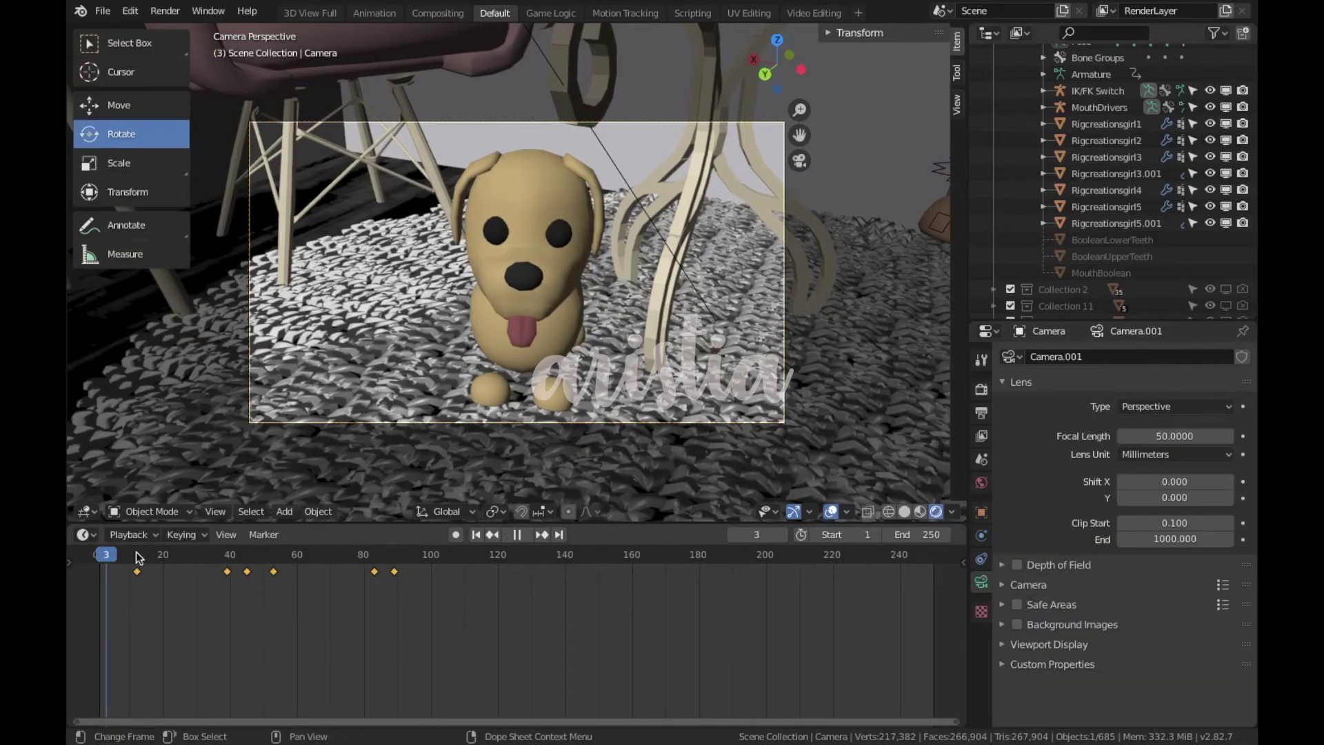
{"action": "left_click", "coordinate": [152, 554]}
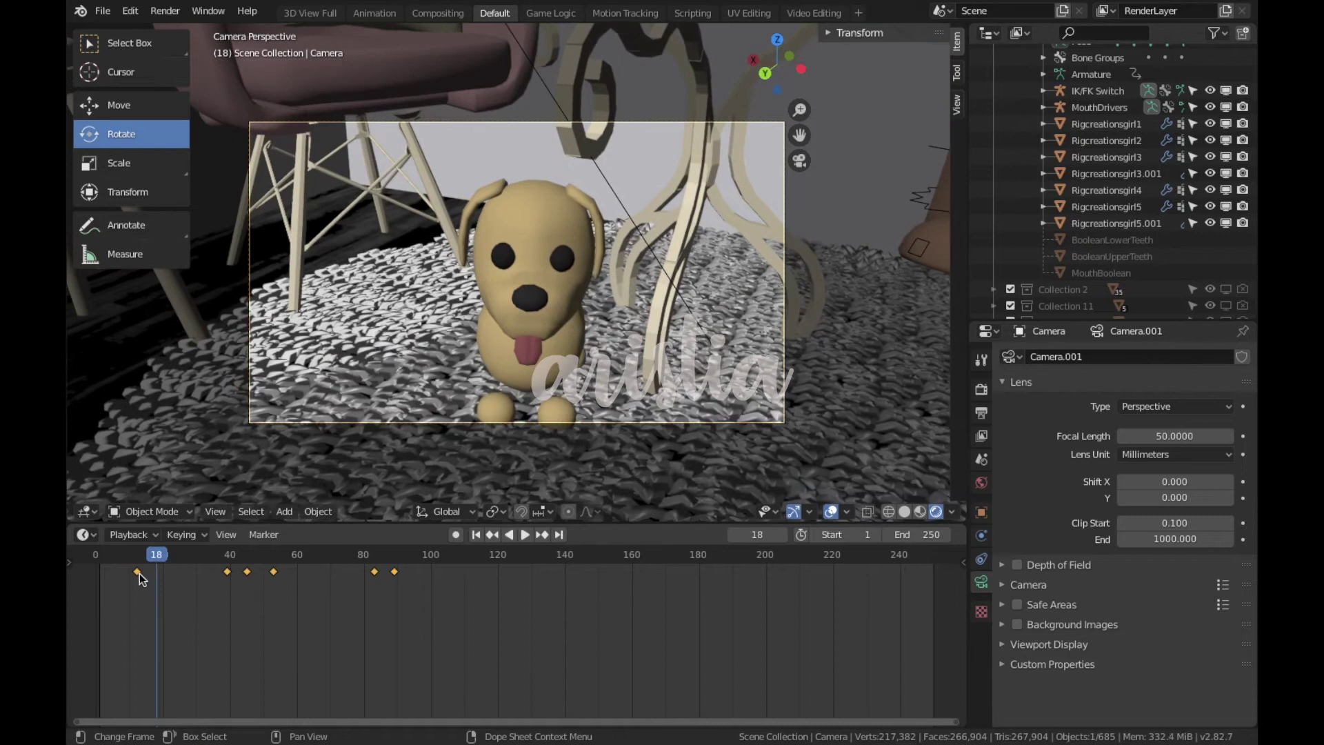
{"action": "key", "text": "g"}
{"action": "right_click", "coordinate": [197, 578]}
{"action": "left_click", "coordinate": [146, 572]}
{"action": "mouse_move", "coordinate": [138, 573]}
{"action": "left_mouse_down"}
{"action": "mouse_move", "coordinate": [184, 573]}
{"action": "mouse_move", "coordinate": [105, 554]}
{"action": "left_mouse_up"}
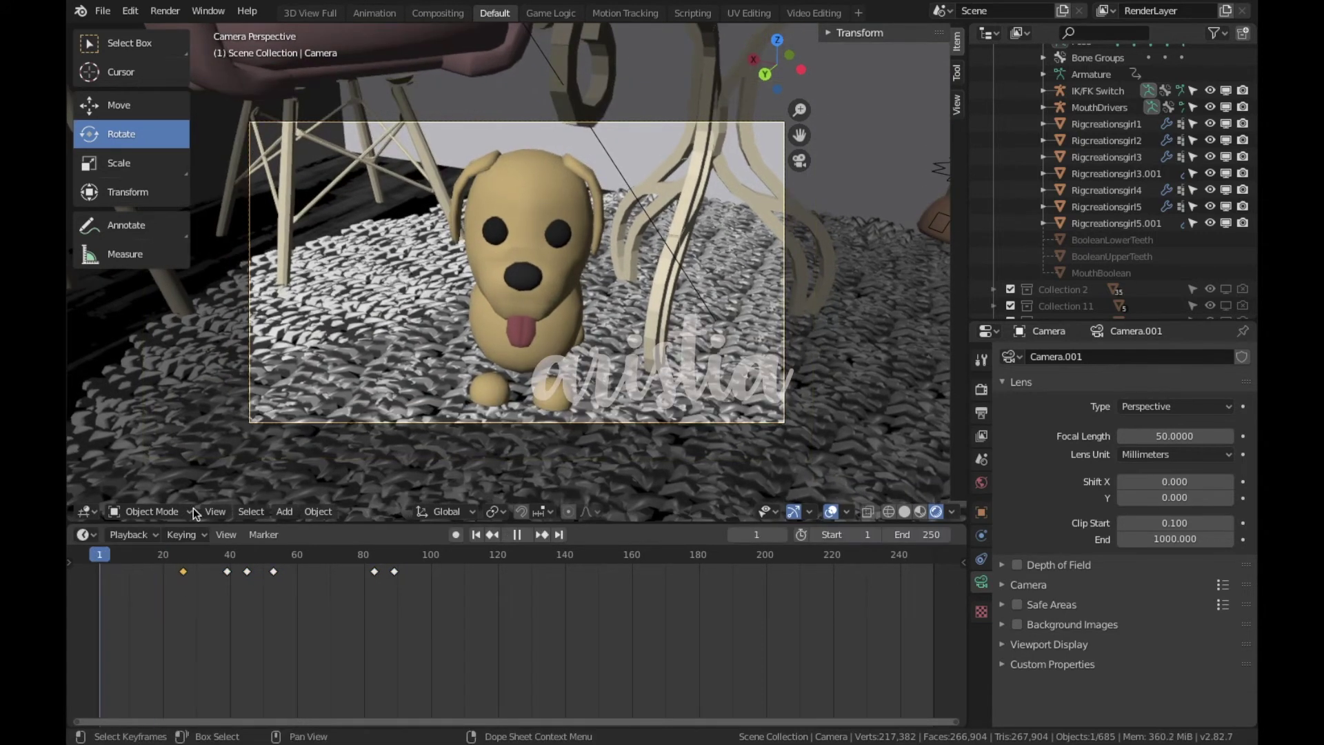
With Auto Keying on, fly the camera to frame the vase and pink armchair at frame 0
{"action": "key", "text": "shift+grave"}
{"action": "left_click", "coordinate": [304, 340]}
{"action": "key", "text": "space"}
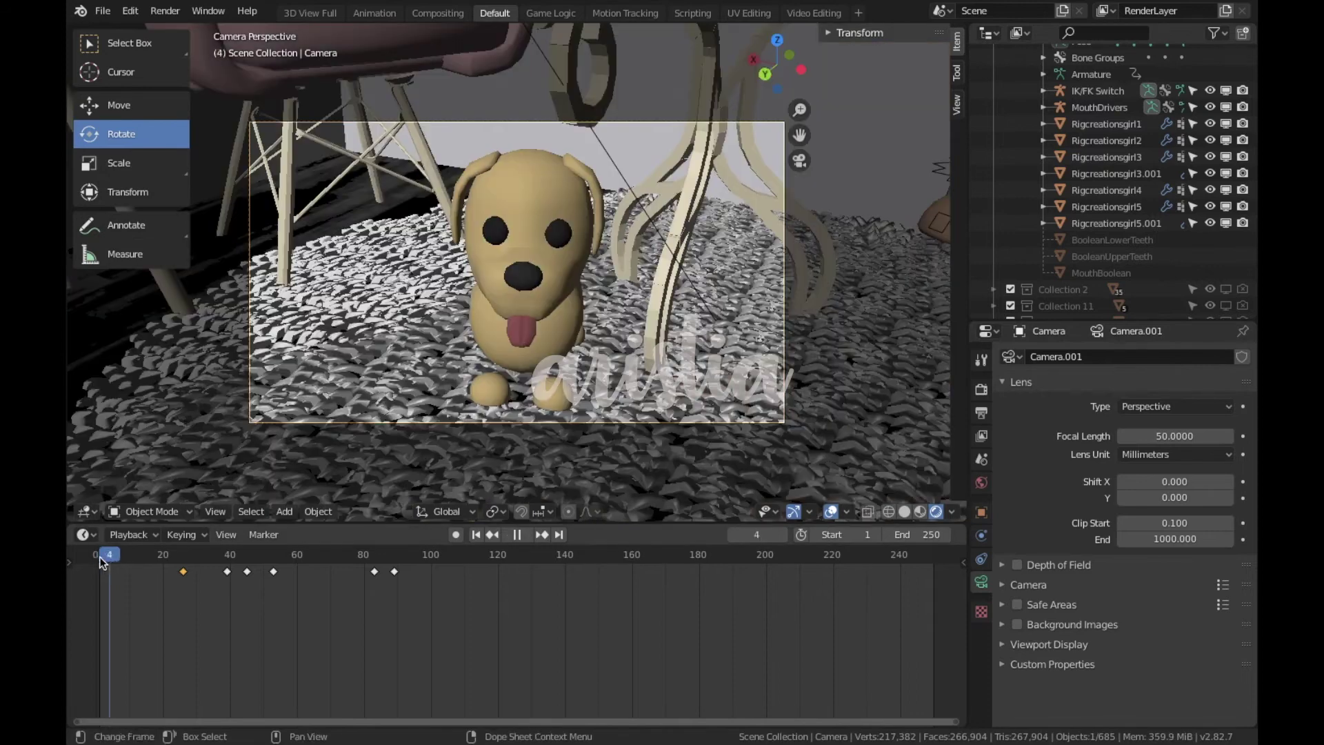
{"action": "left_click", "coordinate": [456, 535]}
{"action": "key", "text": "shift+grave"}
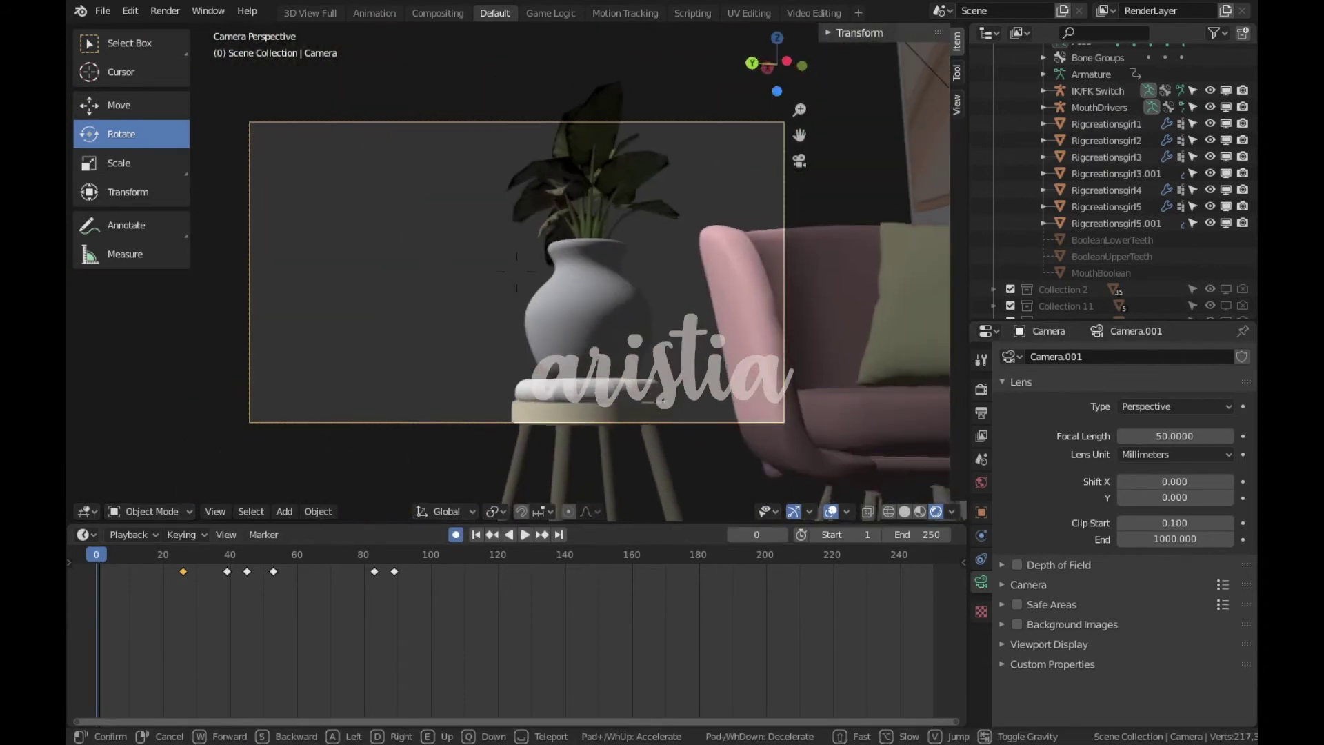
{"action": "left_click", "coordinate": [491, 475]}
{"action": "key", "text": "space"}
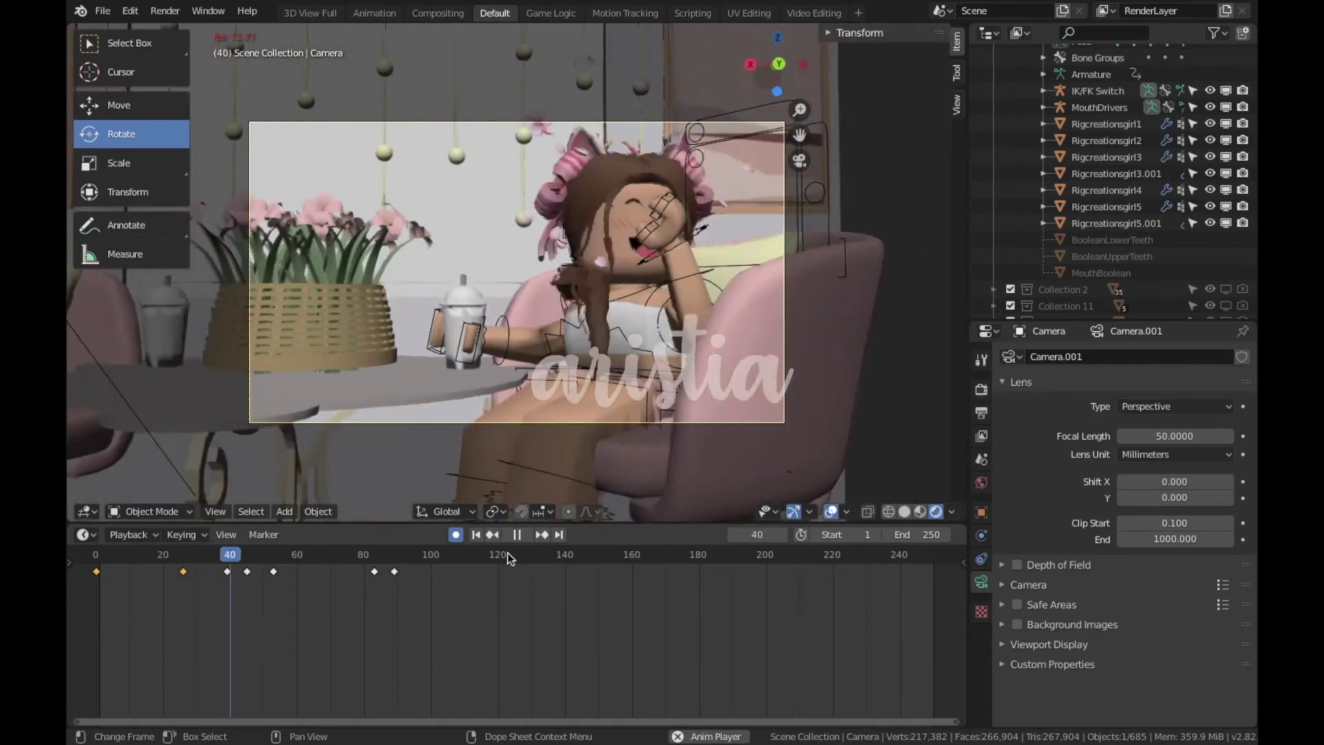
Return to frame 39, stop playback, and select the avatar's head
{"action": "left_click_drag", "start_coordinate": [304, 553], "coordinate": [225, 561]}
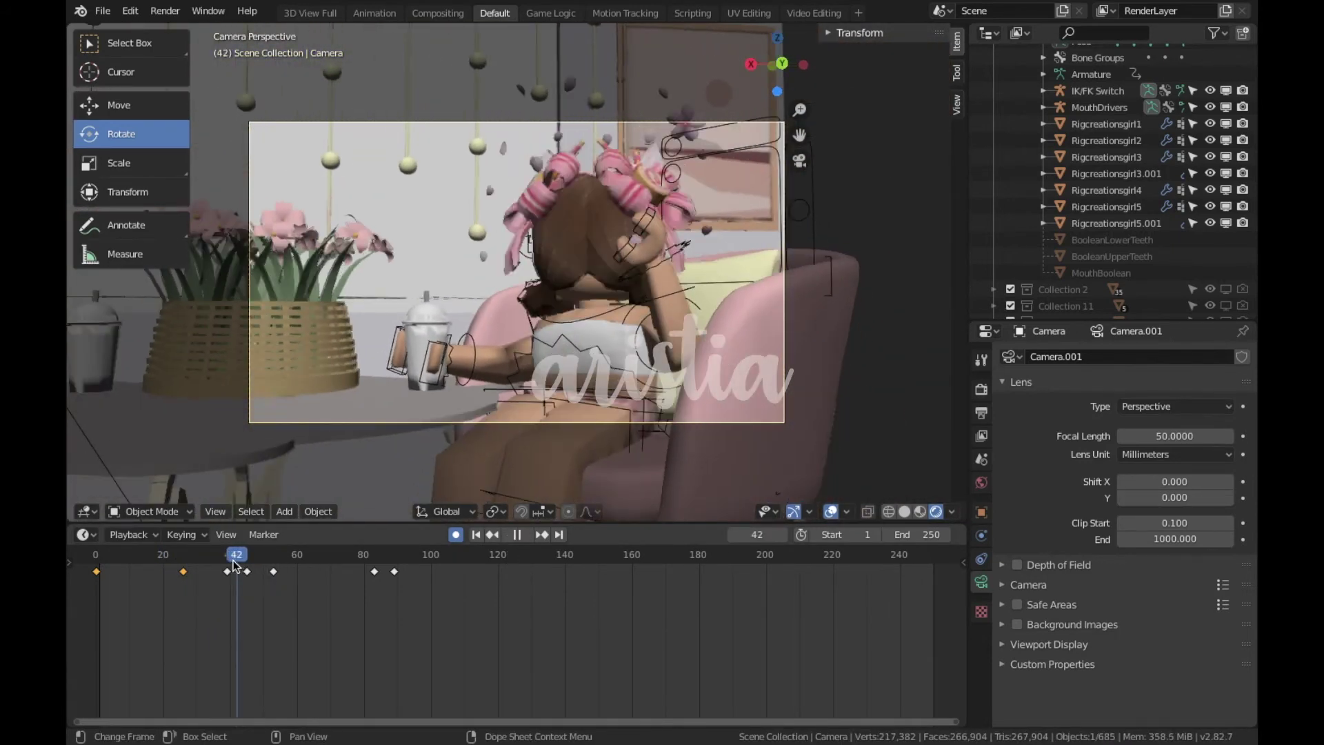
{"action": "key", "text": "space"}
{"action": "left_click", "coordinate": [625, 231]}
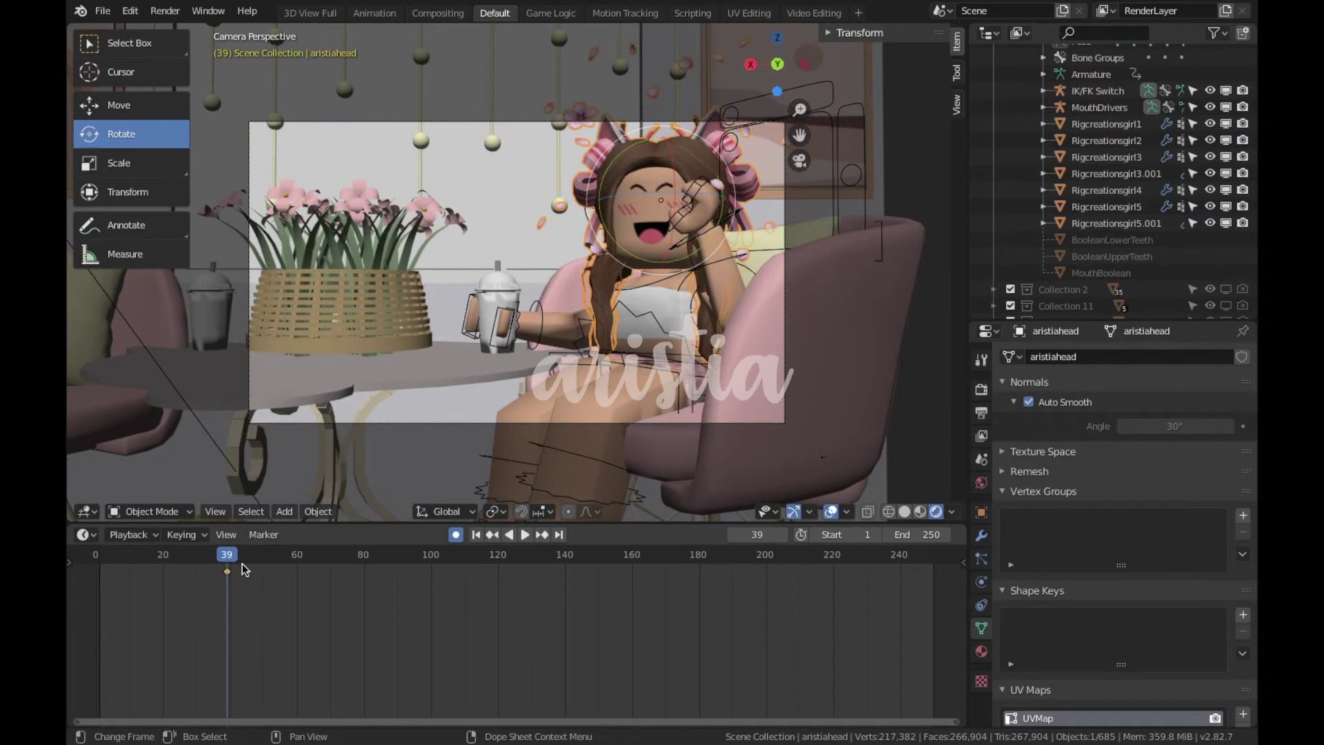
Rotate the aristiahead head about -20.5° at frame 53 so Auto Keying records it
{"action": "right_click", "coordinate": [246, 570]}
{"action": "key", "text": "Escape"}
{"action": "right_click", "coordinate": [227, 573]}
{"action": "key", "text": "Escape"}
{"action": "left_click_drag", "start_coordinate": [224, 554], "coordinate": [272, 560]}
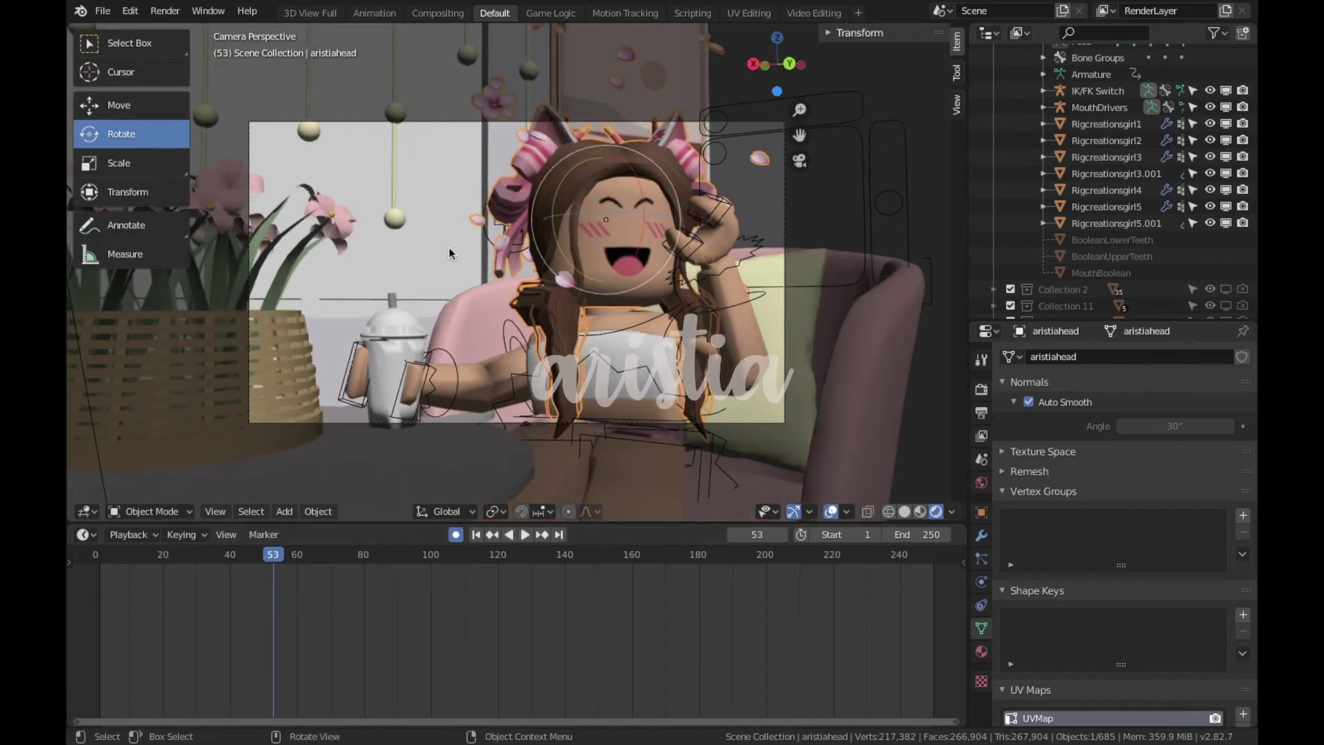
{"action": "scroll", "coordinate": [449, 247], "scroll_direction": "down", "scroll_amount": 1}
{"action": "key", "text": "r"}
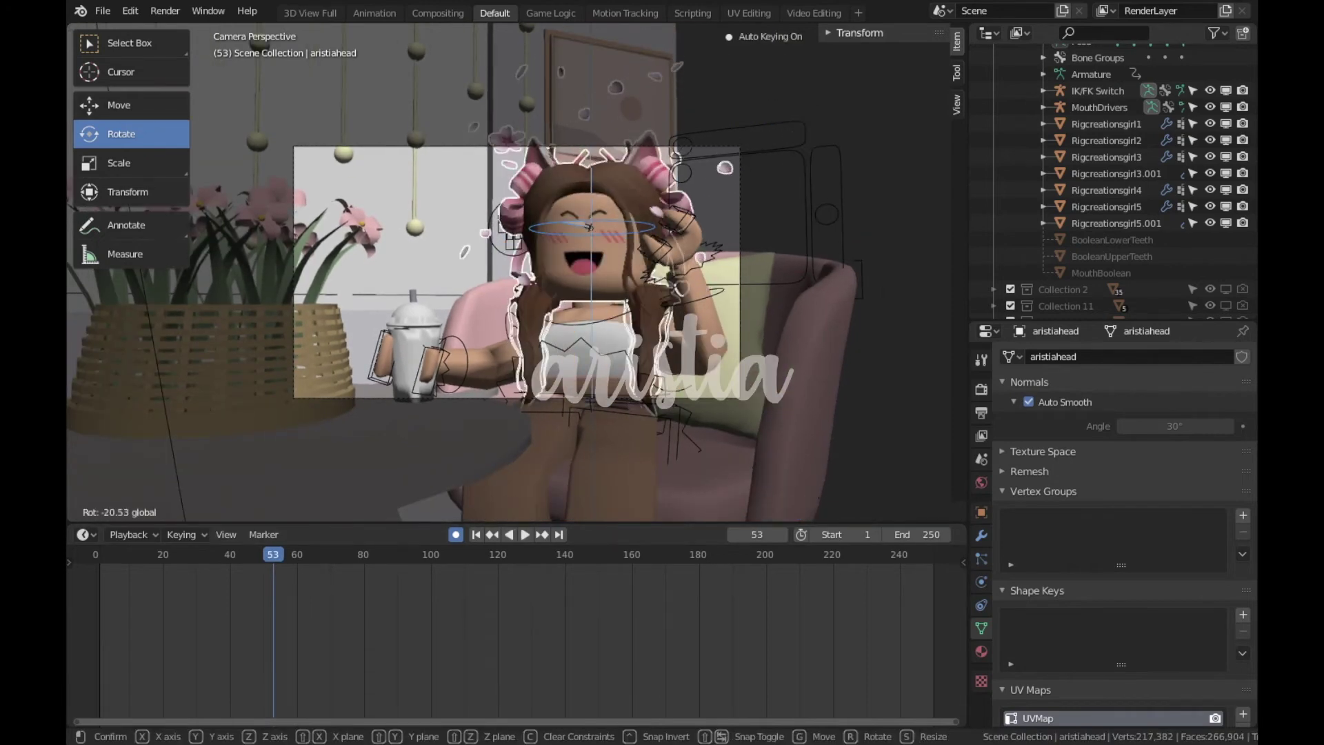
{"action": "key", "text": "Return"}
{"action": "left_click_drag", "start_coordinate": [346, 564], "coordinate": [300, 557]}
{"action": "left_click", "coordinate": [495, 399]}
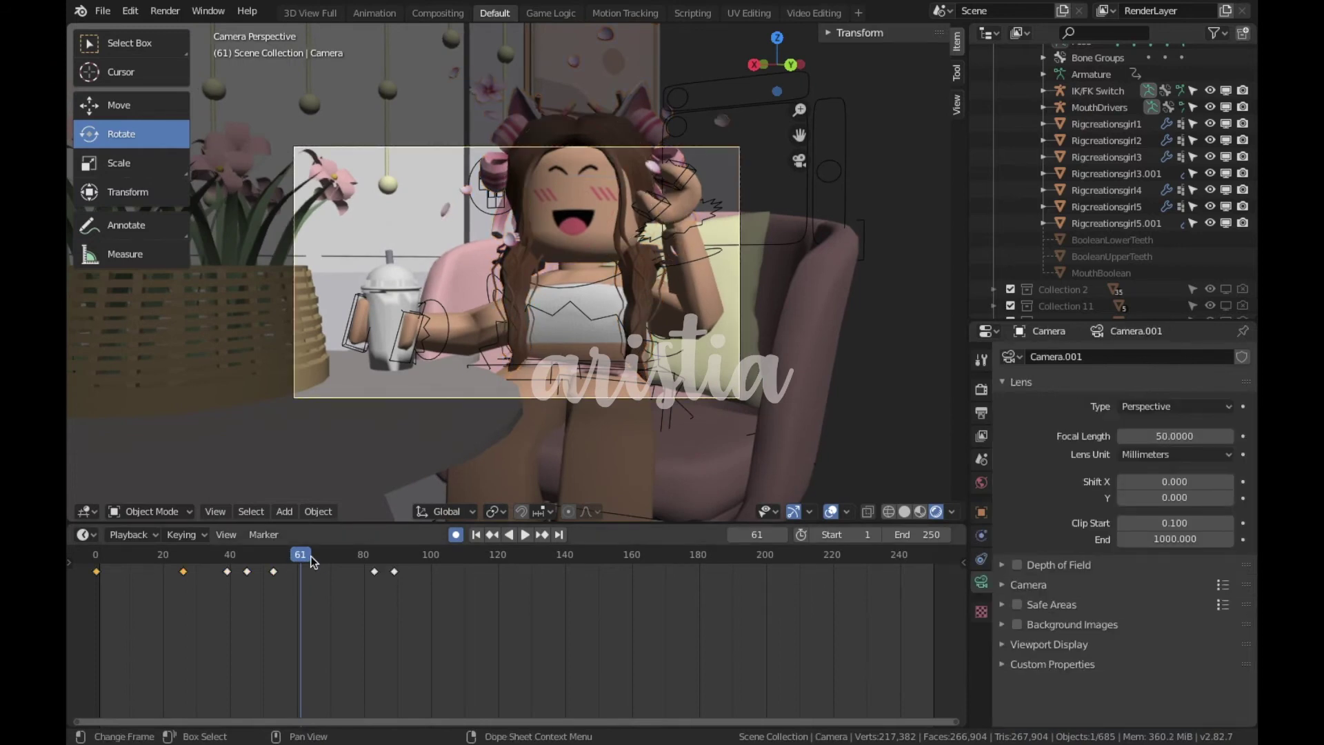
Move an early camera keyframe to about frame 32 and play back to check timing
{"action": "left_click", "coordinate": [93, 589]}
{"action": "key", "text": "space"}
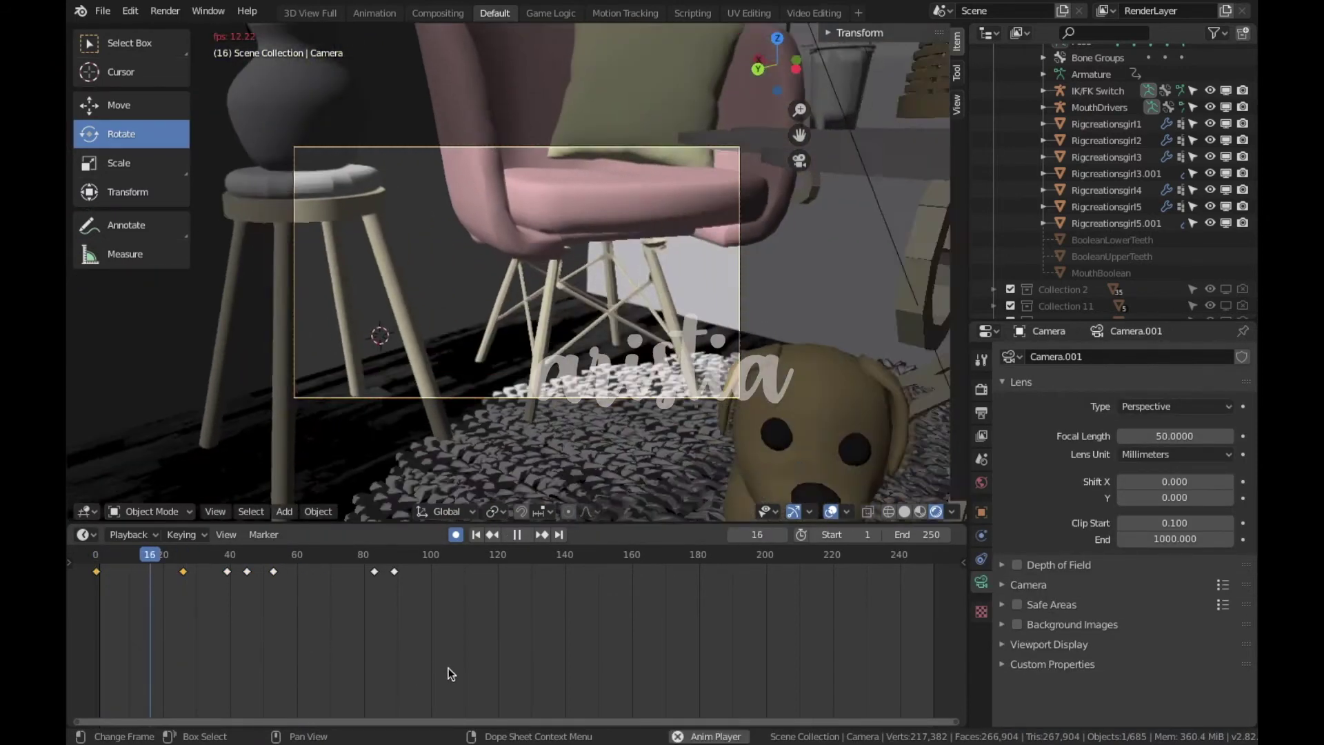
{"action": "key", "text": "g"}
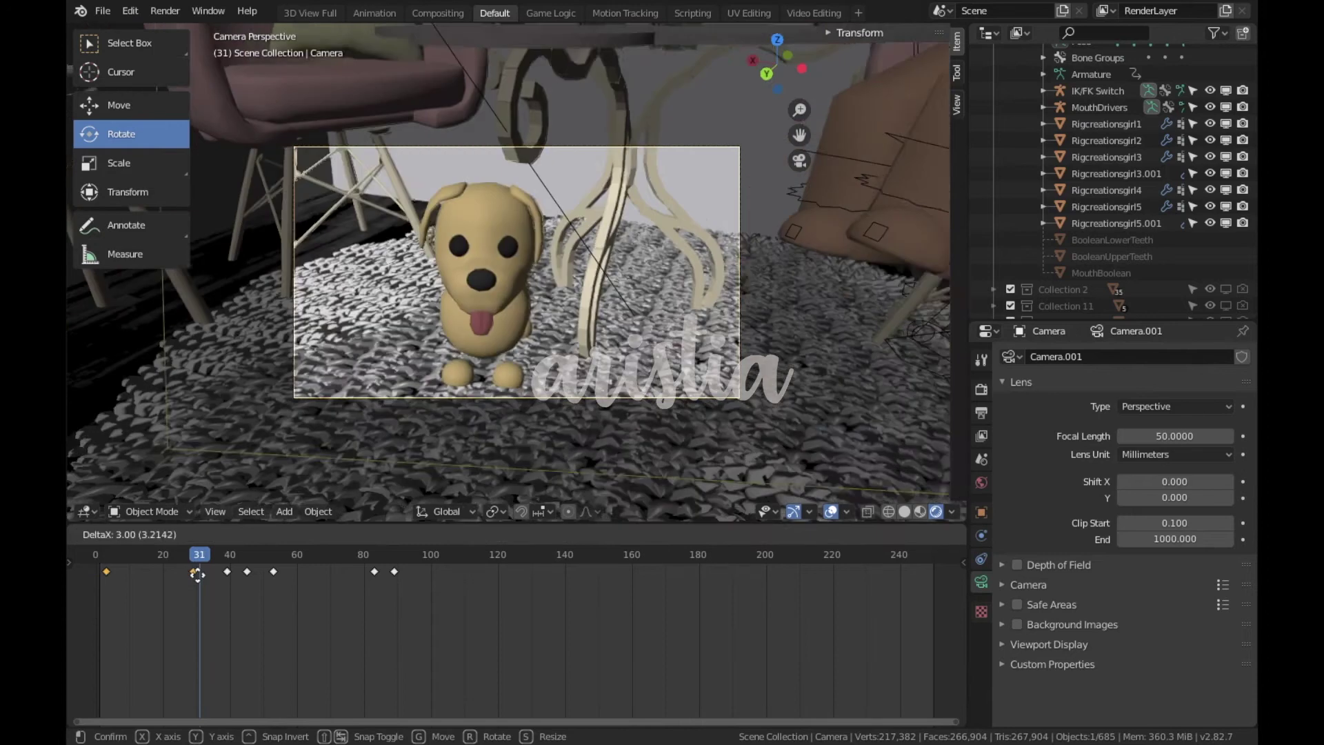
{"action": "left_click", "coordinate": [185, 578]}
{"action": "left_click_drag", "start_coordinate": [189, 573], "coordinate": [203, 572]}
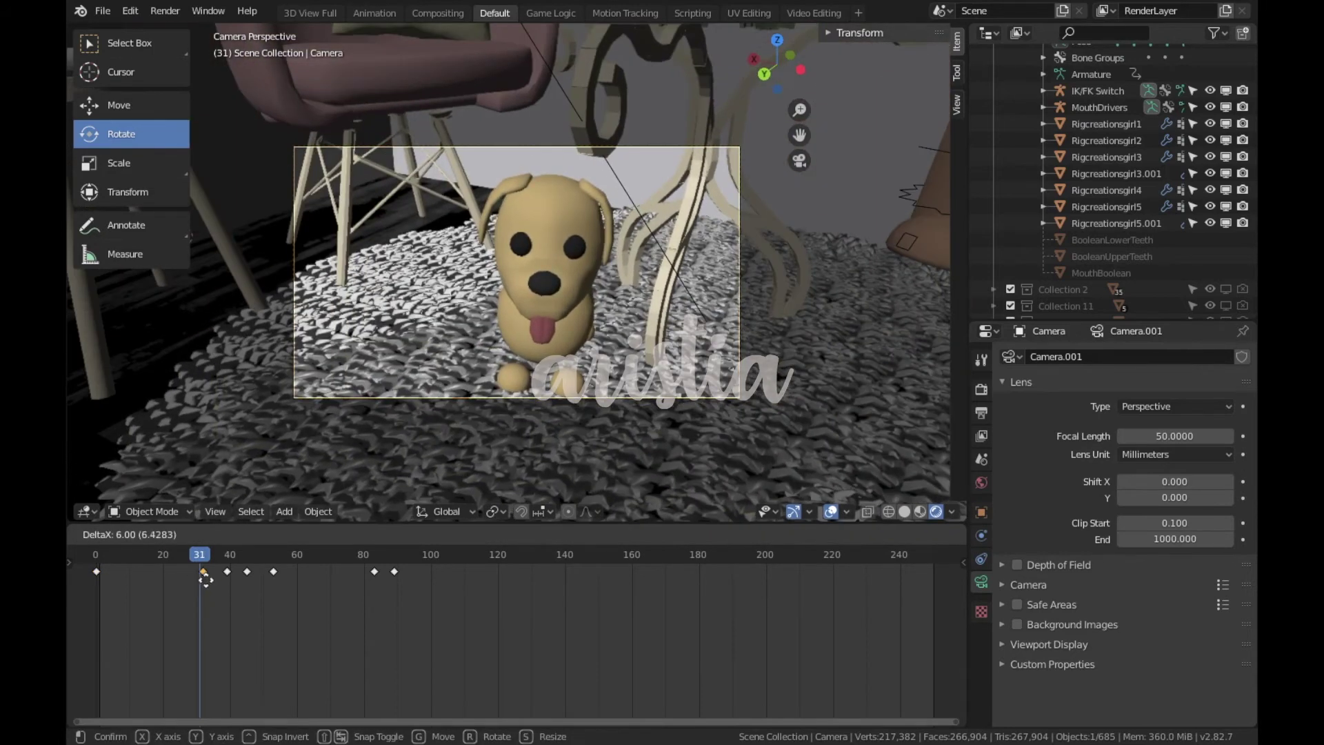
{"action": "key", "text": "space"}
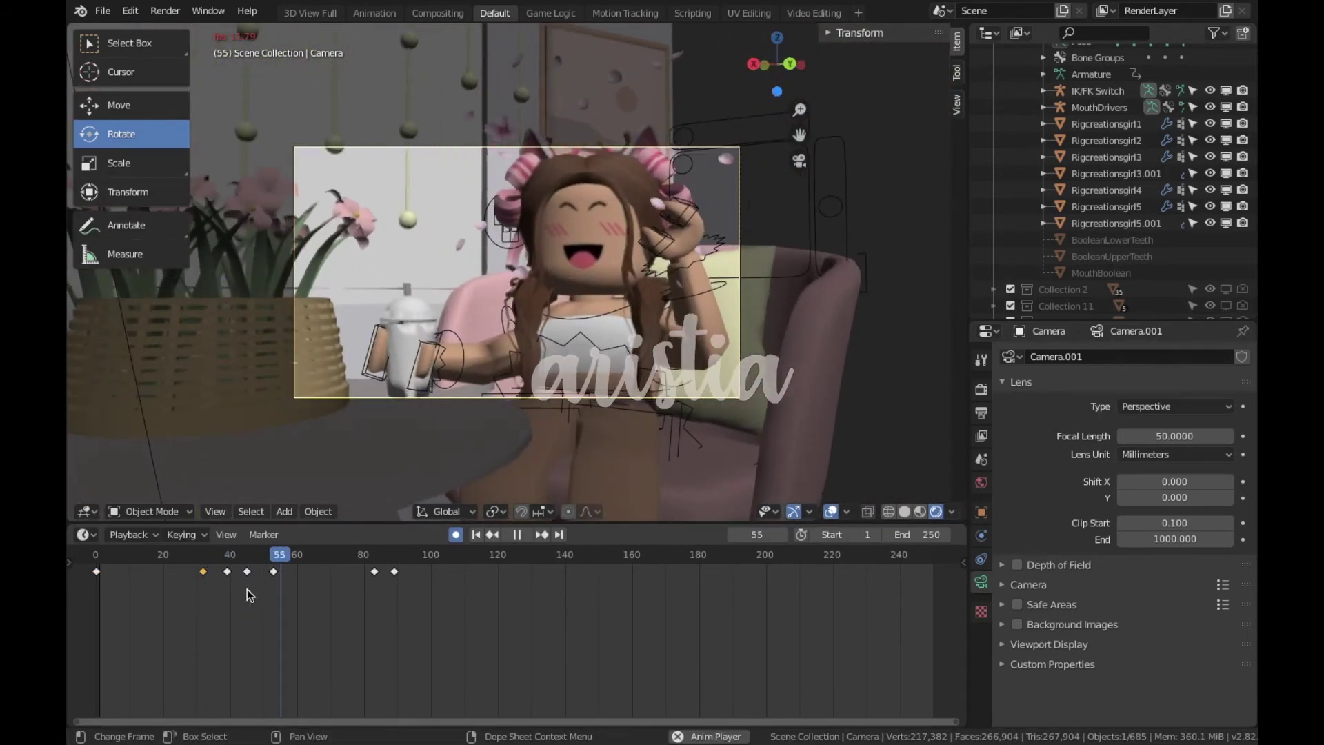
{"action": "key", "text": "space"}
Re-aim the camera and key the new view at frame 71
{"action": "left_click", "coordinate": [399, 572]}
{"action": "key", "text": "space"}
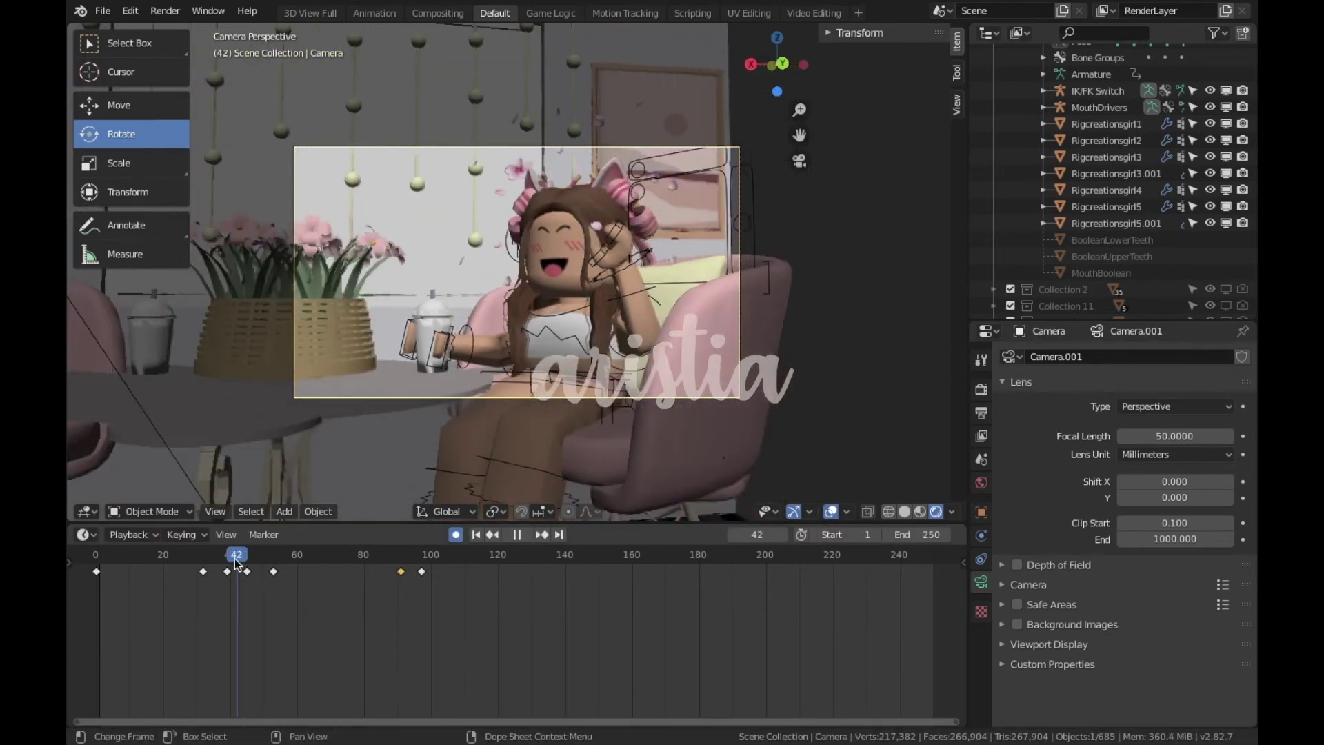
{"action": "left_click_drag", "start_coordinate": [236, 555], "coordinate": [214, 554]}
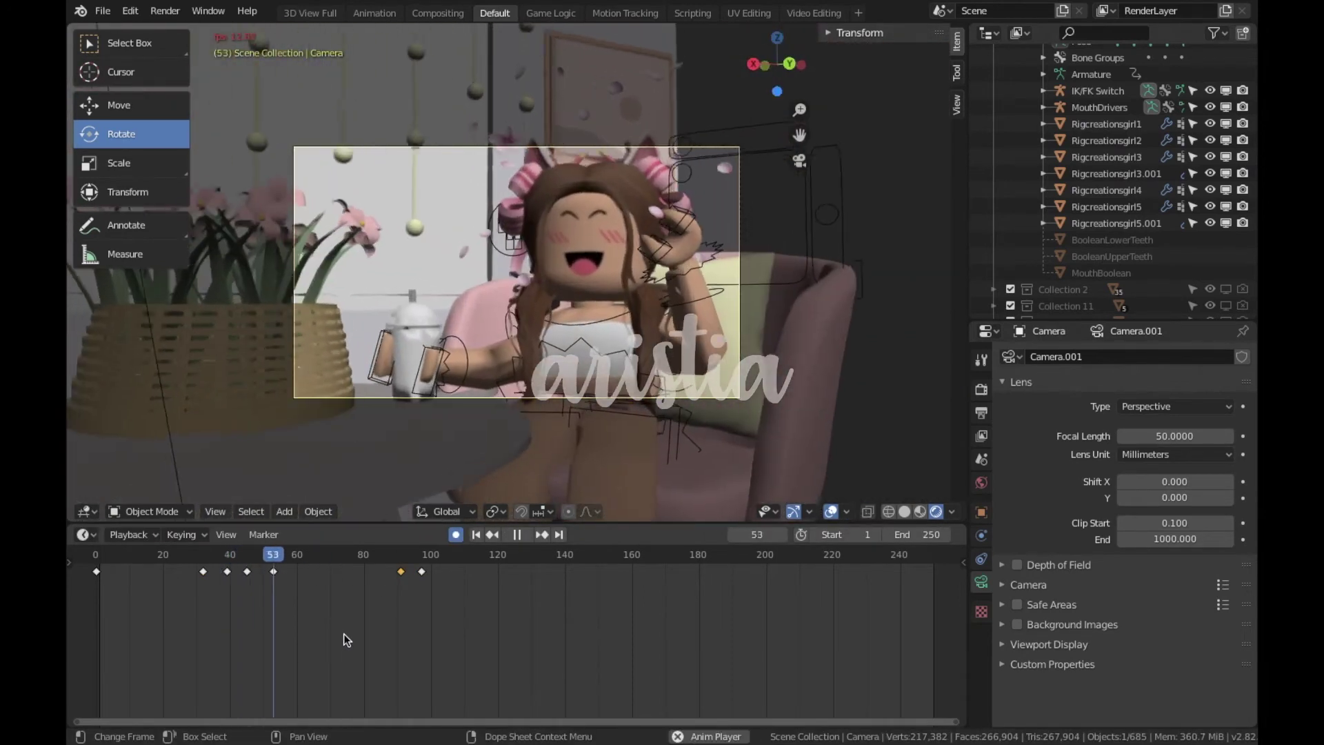
{"action": "key", "text": "space"}
{"action": "middle_click_drag", "start_coordinate": [467, 391], "coordinate": [386, 470]}
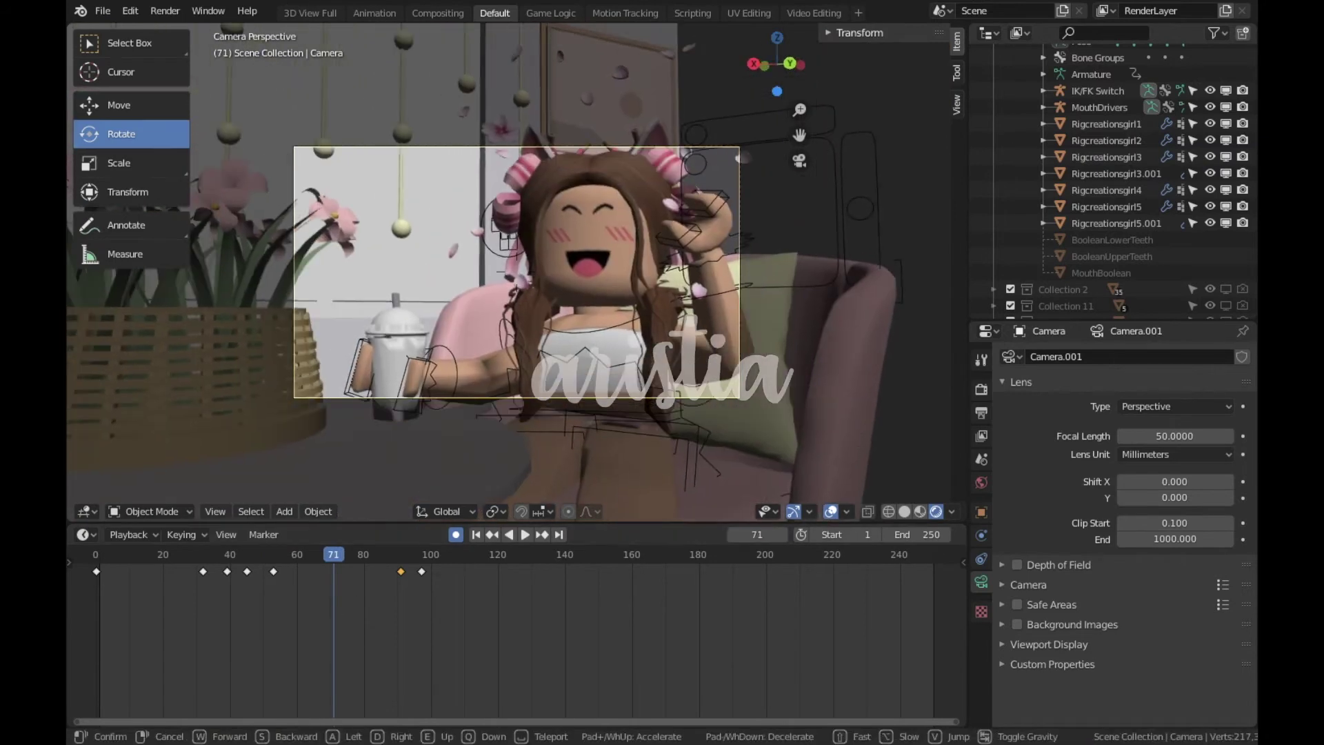
Delete the camera keyframes after about frame 46 and review the animation from frame 31
{"action": "left_click_drag", "start_coordinate": [445, 590], "coordinate": [330, 570]}
{"action": "right_click", "coordinate": [329, 570]}
{"action": "left_click", "coordinate": [263, 572]}
{"action": "key", "text": "Delete"}
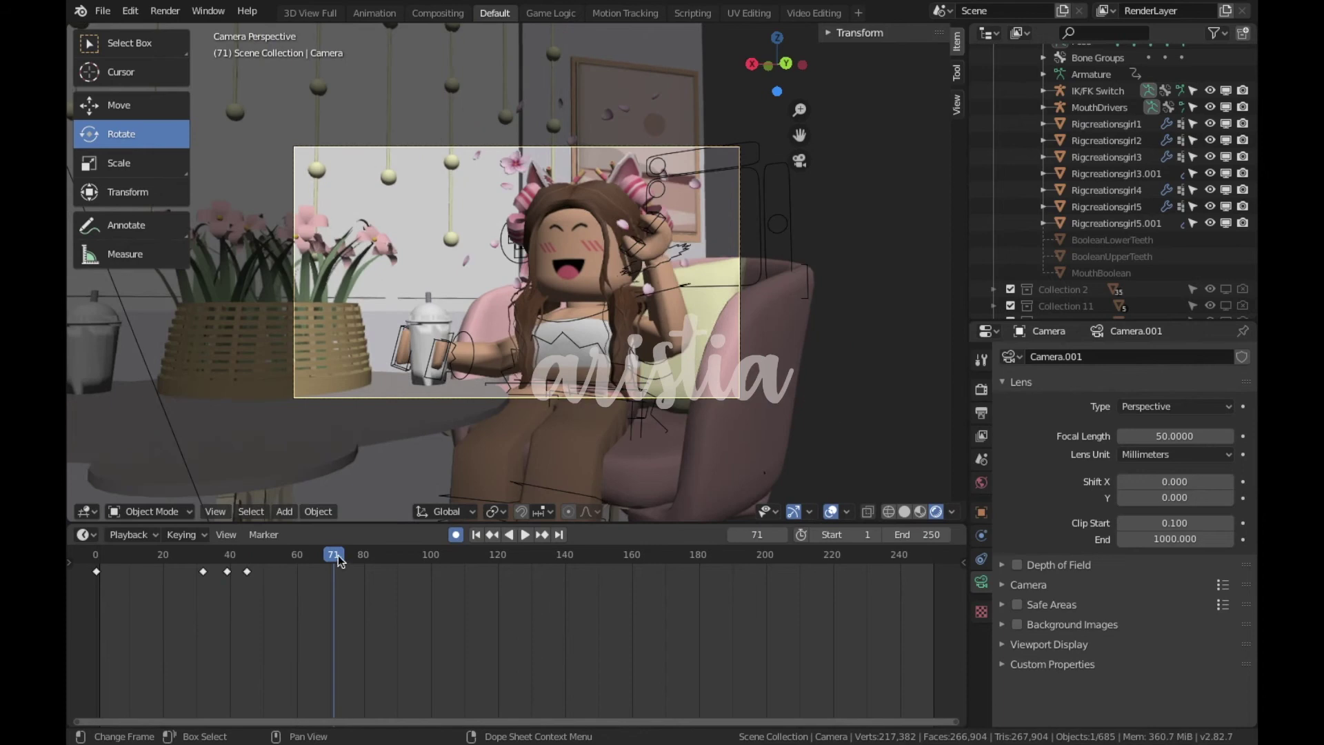
{"action": "left_click", "coordinate": [201, 577]}
{"action": "key", "text": "space"}
{"action": "key", "text": "space"}
{"action": "key", "text": "shift+grave"}
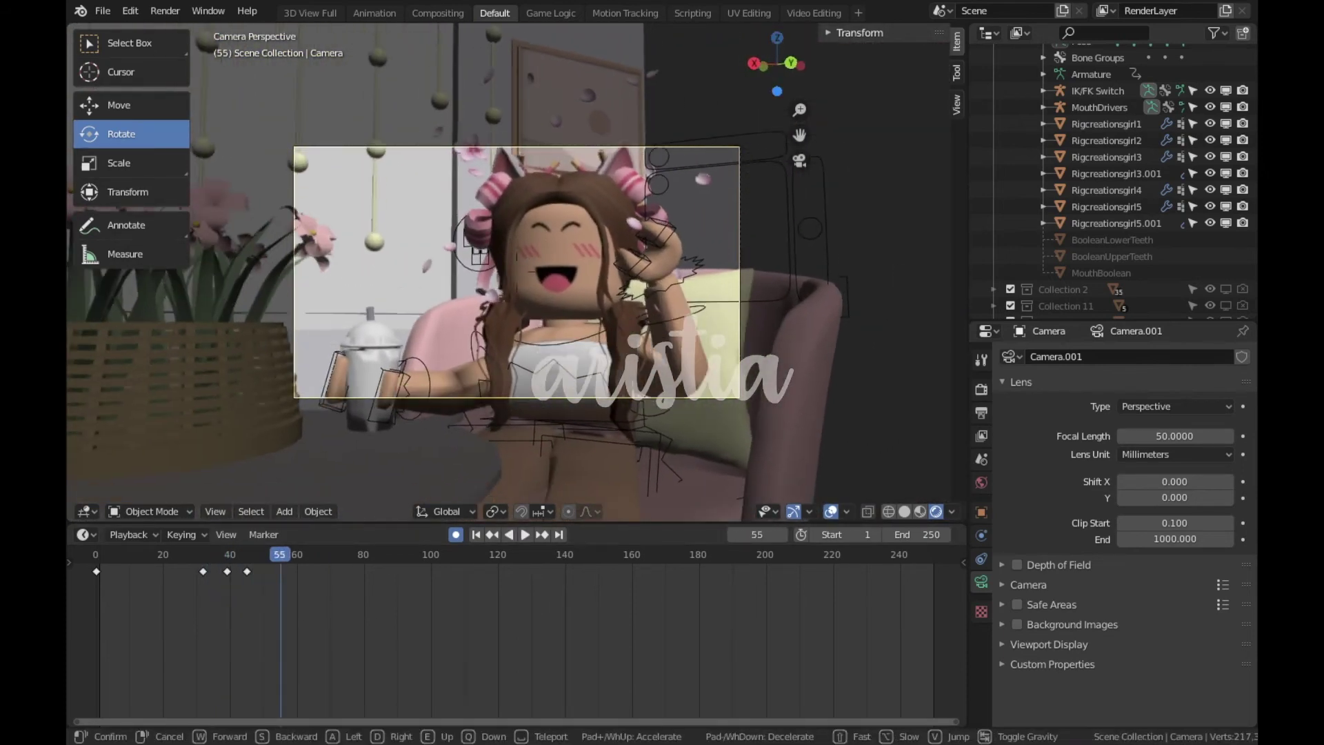
Tilt the avatar's head slightly, then reselect the camera
{"action": "left_click", "coordinate": [574, 237]}
{"action": "left_click_drag", "start_coordinate": [574, 237], "coordinate": [582, 245]}
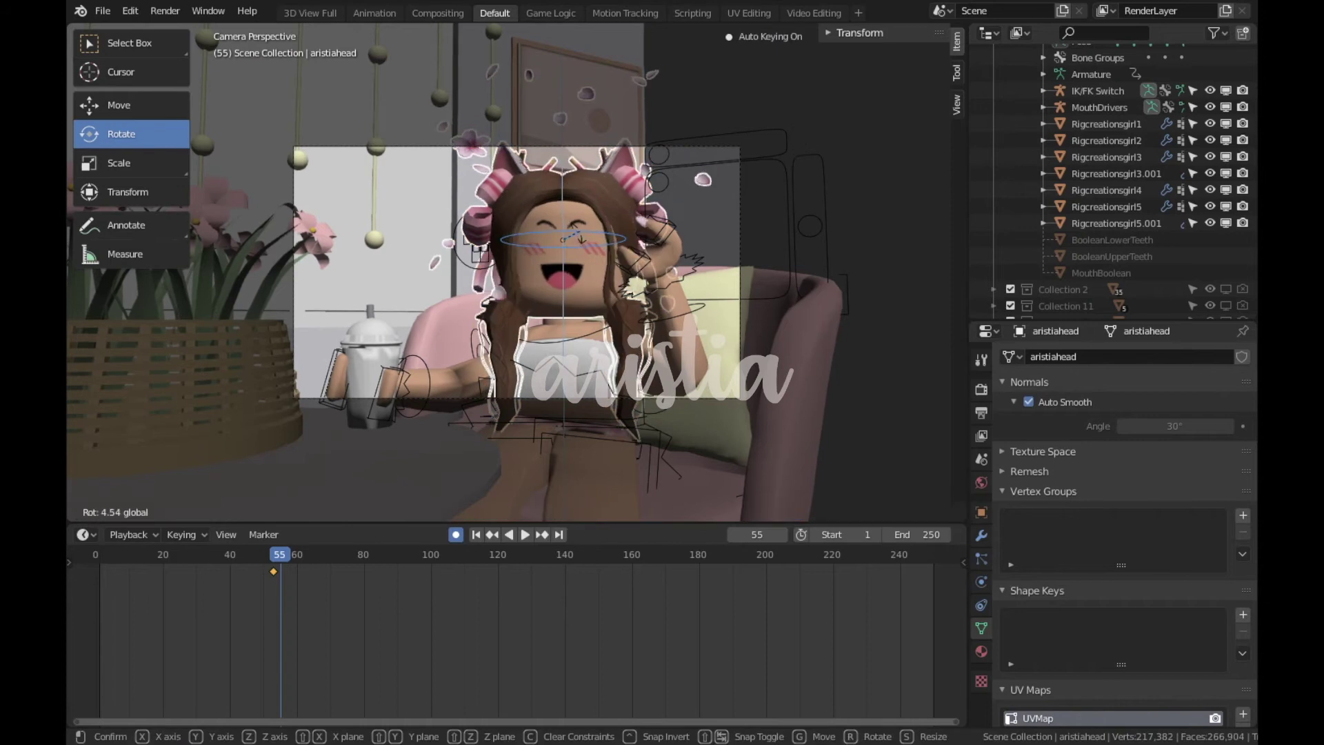
{"action": "left_click", "coordinate": [598, 399]}
Fly the camera to new positions keyed at frames 76 and 83
{"action": "key", "text": "space"}
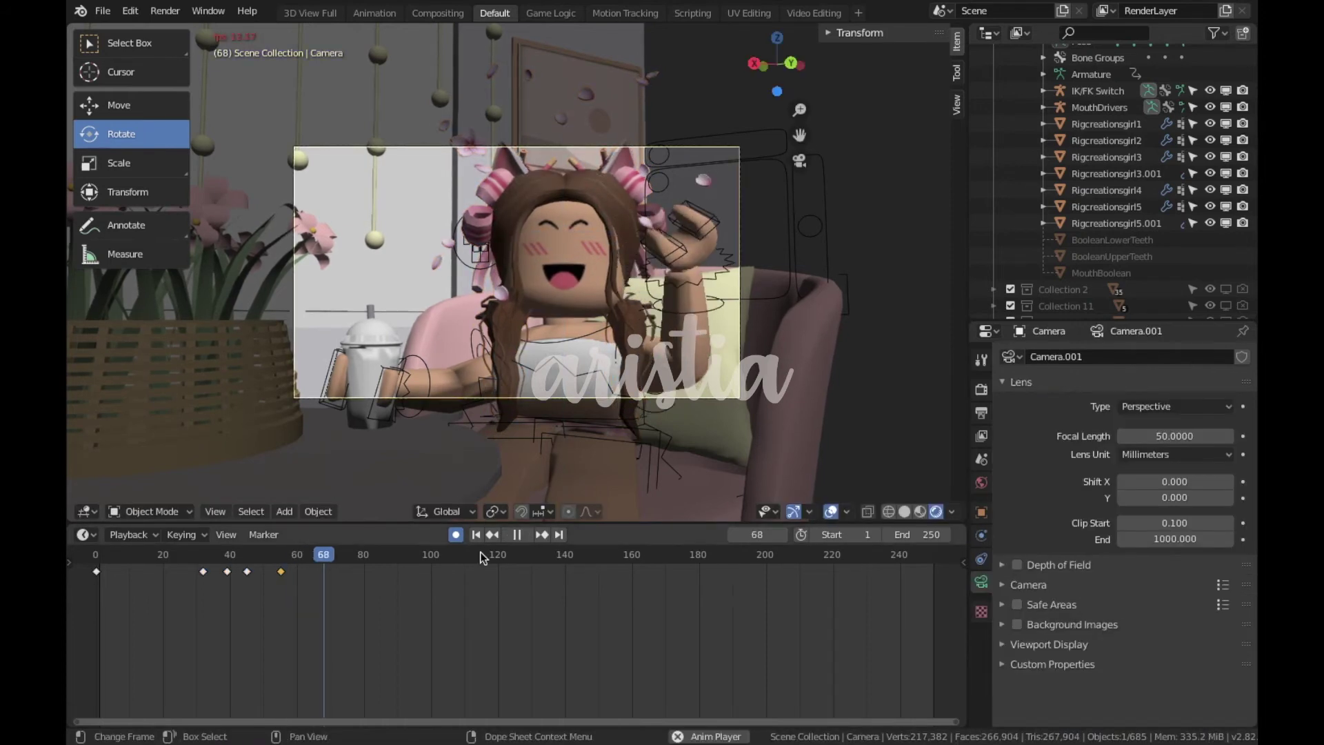
{"action": "key", "text": "space"}
{"action": "key", "text": "shift+grave"}
{"action": "left_click", "coordinate": [516, 271]}
{"action": "key", "text": "space"}
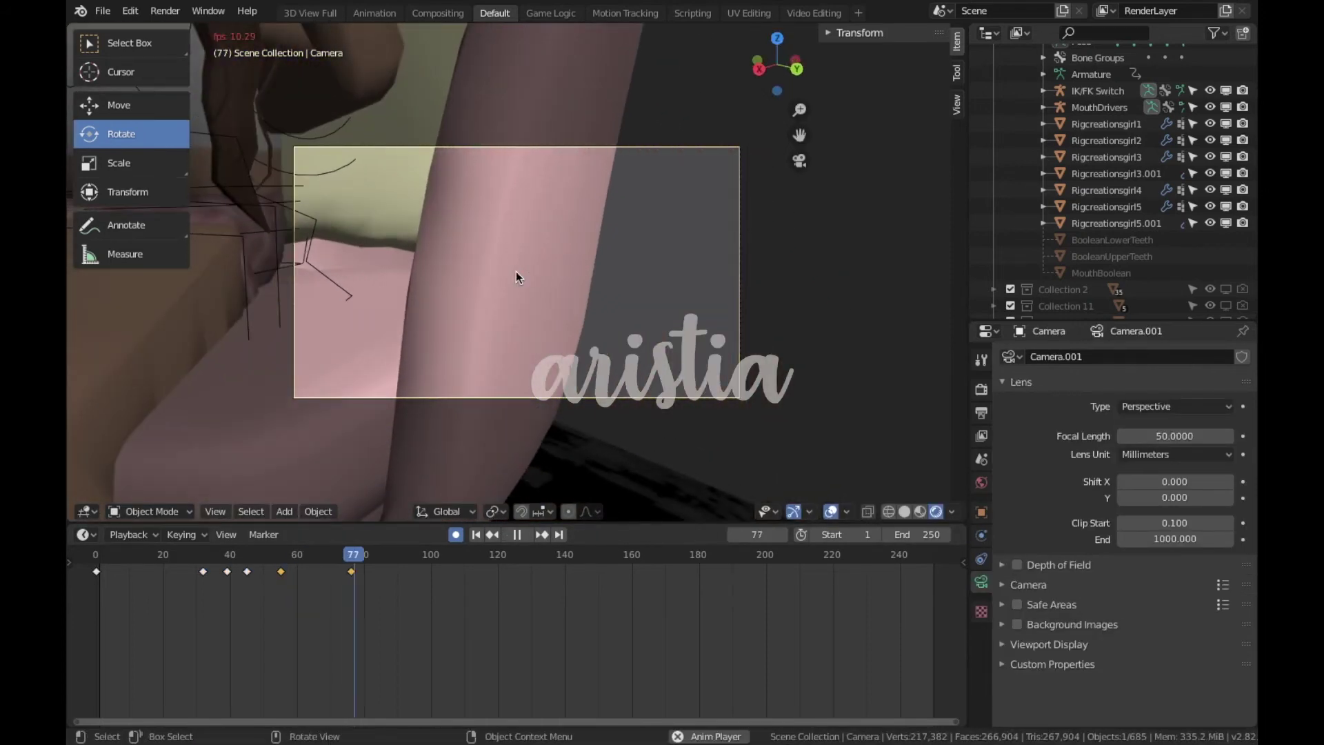
{"action": "left_click", "coordinate": [517, 271]}
{"action": "key", "text": "space"}
Shift the last two camera keys later, to about frames 100 and 107, and return to frame 64
{"action": "left_click", "coordinate": [103, 586]}
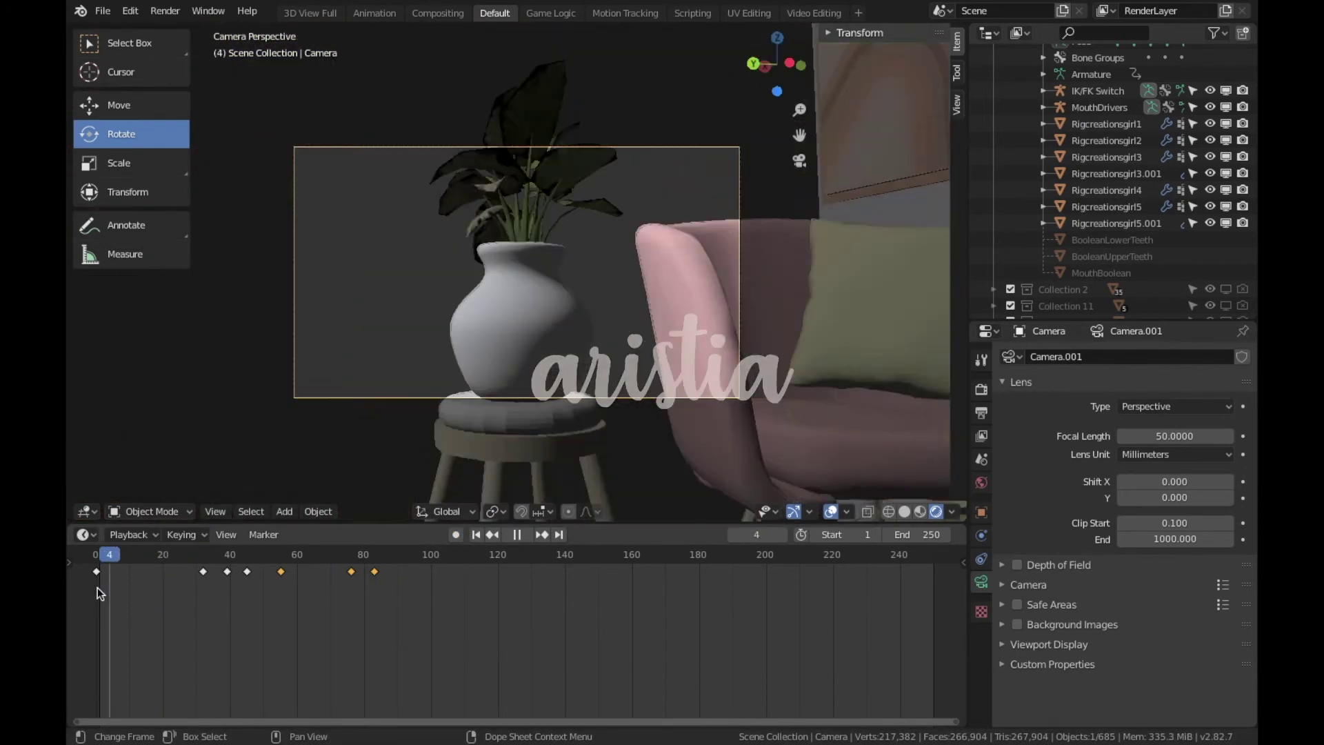
{"action": "key", "text": "space"}
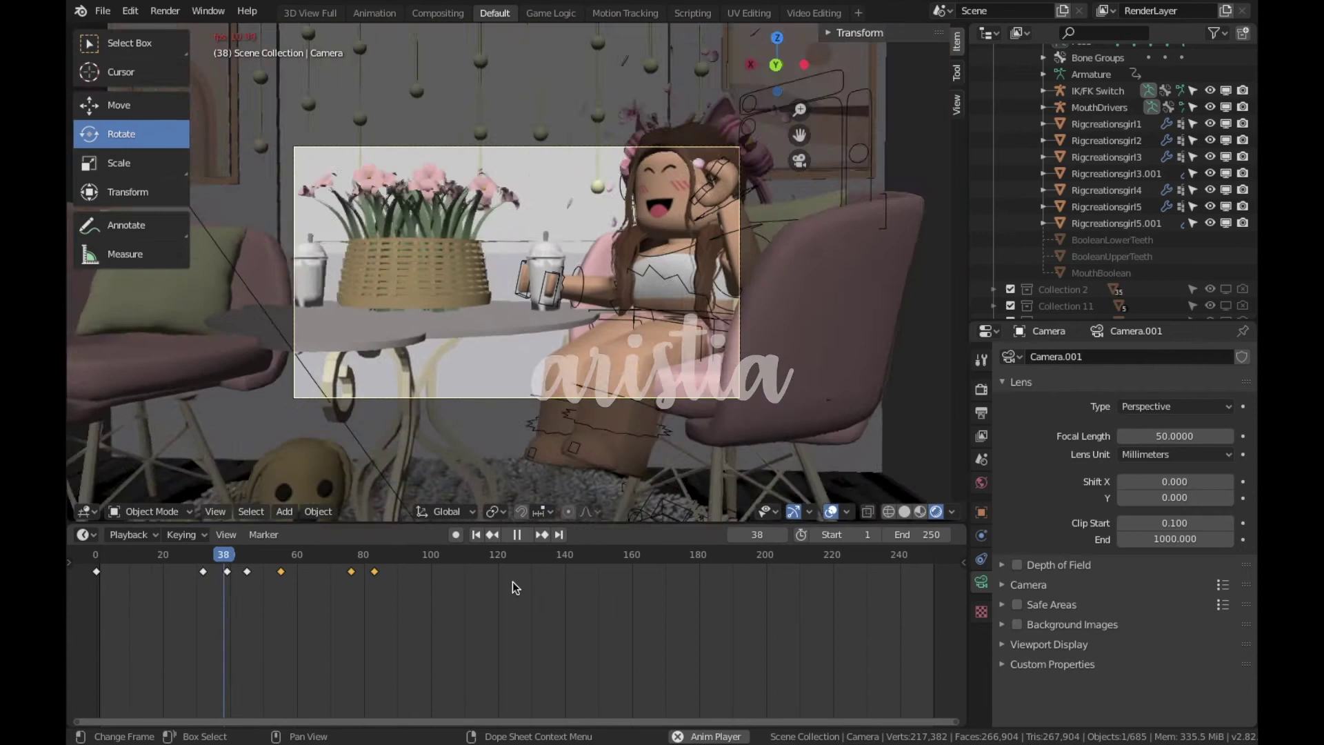
{"action": "key", "text": "space"}
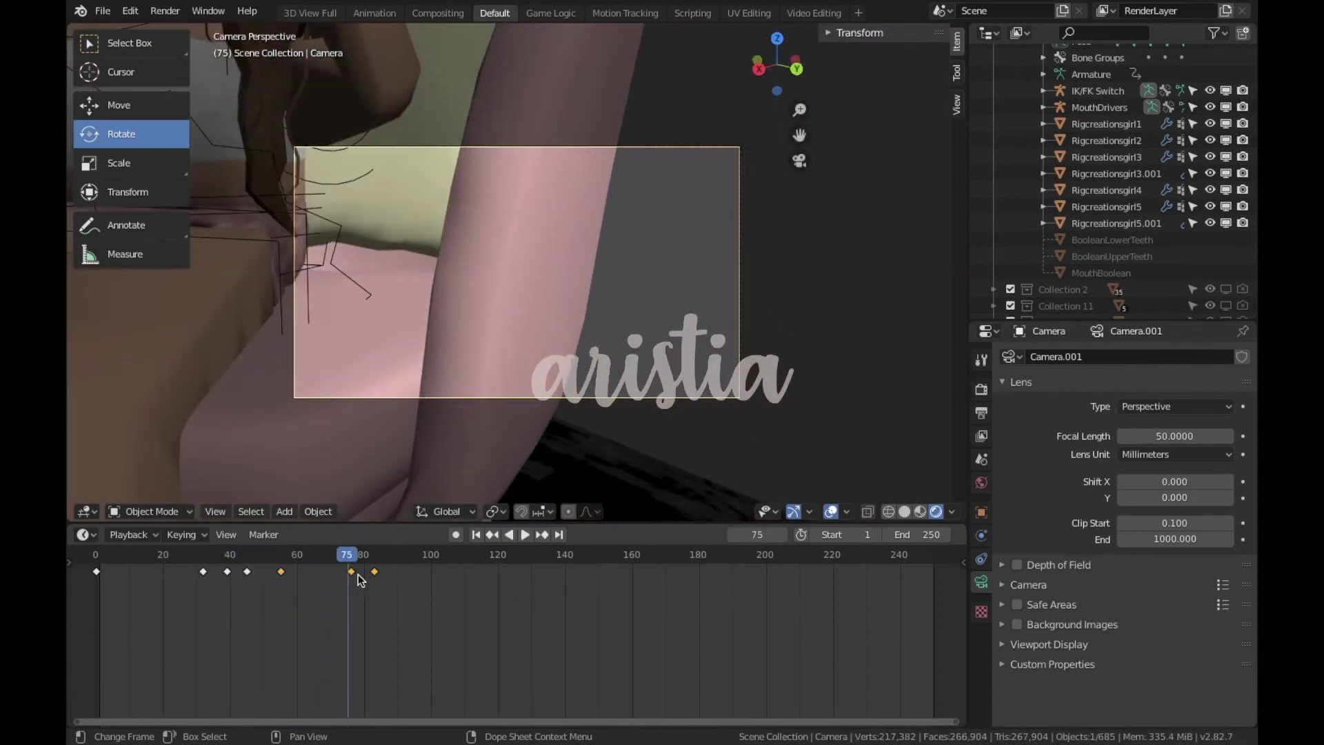
{"action": "left_click_drag", "start_coordinate": [358, 571], "coordinate": [350, 575]}
{"action": "mouse_move", "coordinate": [394, 613]}
{"action": "left_mouse_down"}
{"action": "mouse_move", "coordinate": [385, 606]}
{"action": "mouse_move", "coordinate": [462, 574]}
{"action": "left_mouse_up"}
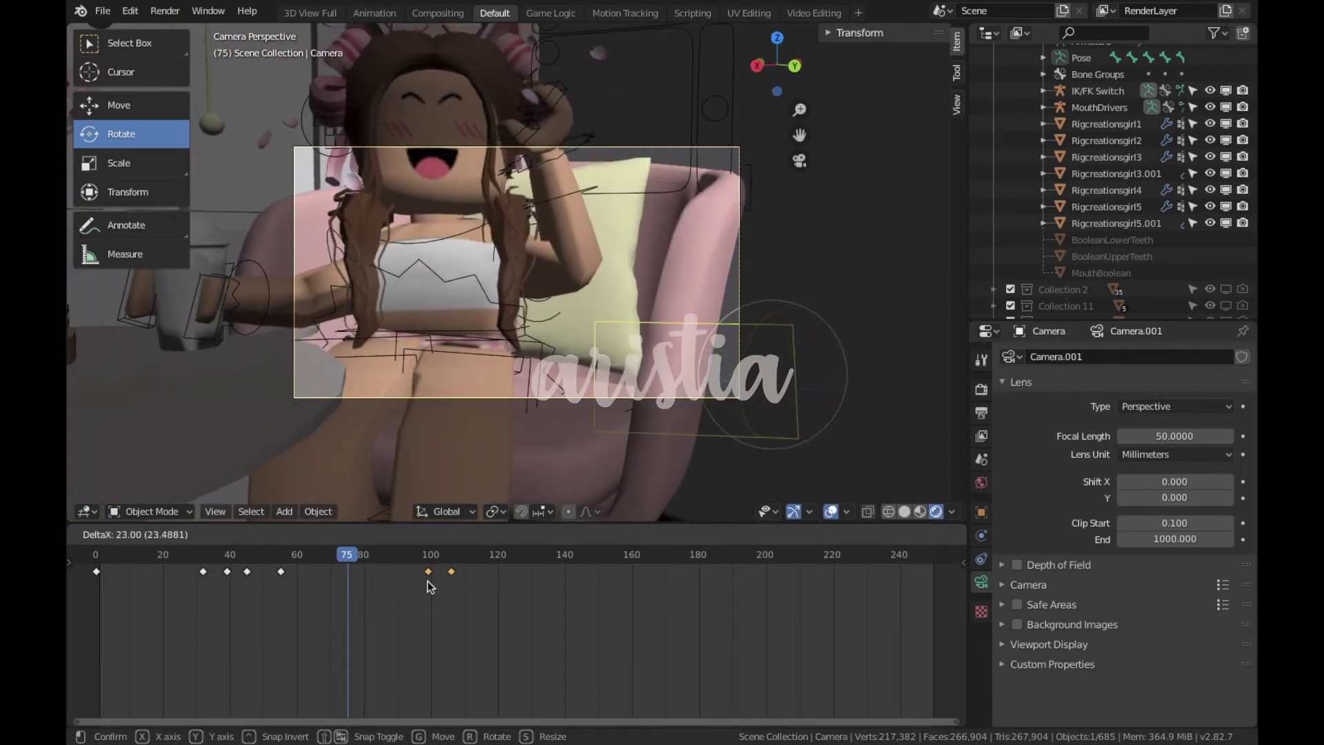
{"action": "key", "text": "shift+Left"}
{"action": "key", "text": "space"}
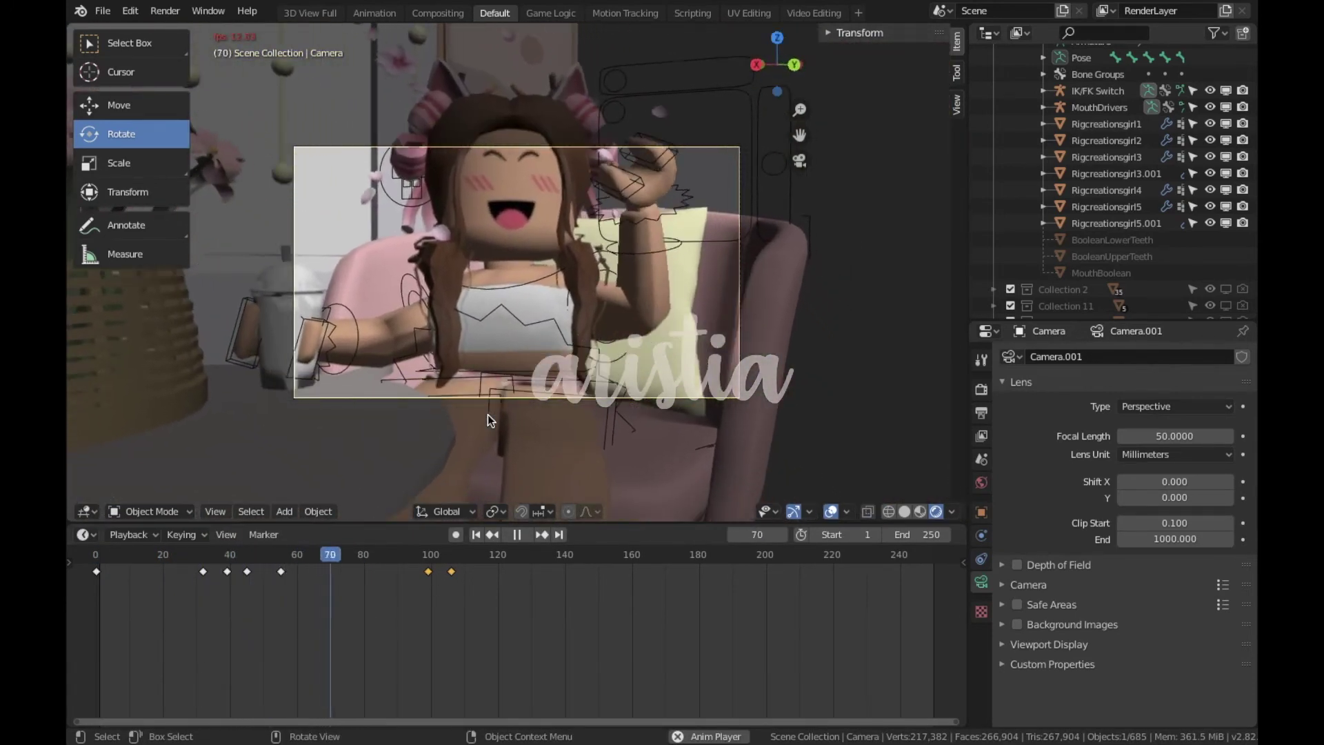
{"action": "key", "text": "space"}
{"action": "left_click_drag", "start_coordinate": [374, 565], "coordinate": [311, 581]}
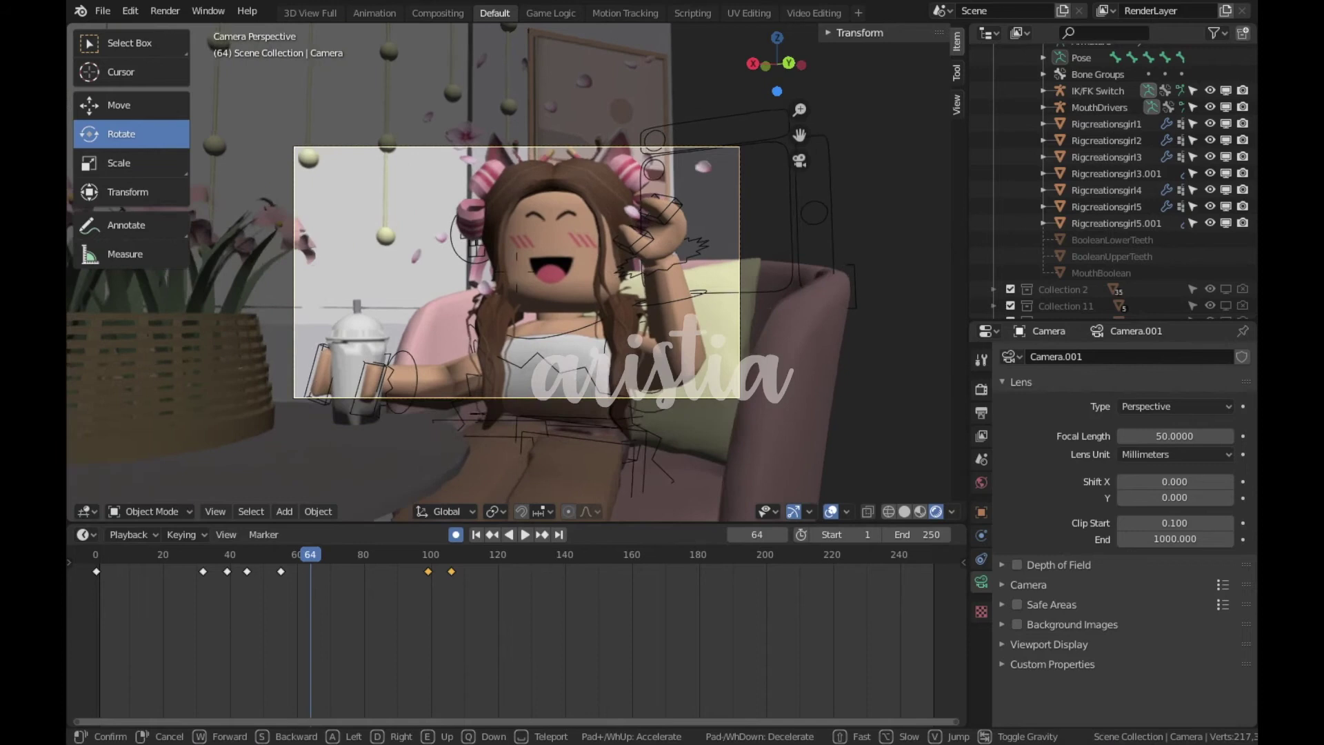
Reframe the camera and key the new view at frame 84
{"action": "key", "text": "space"}
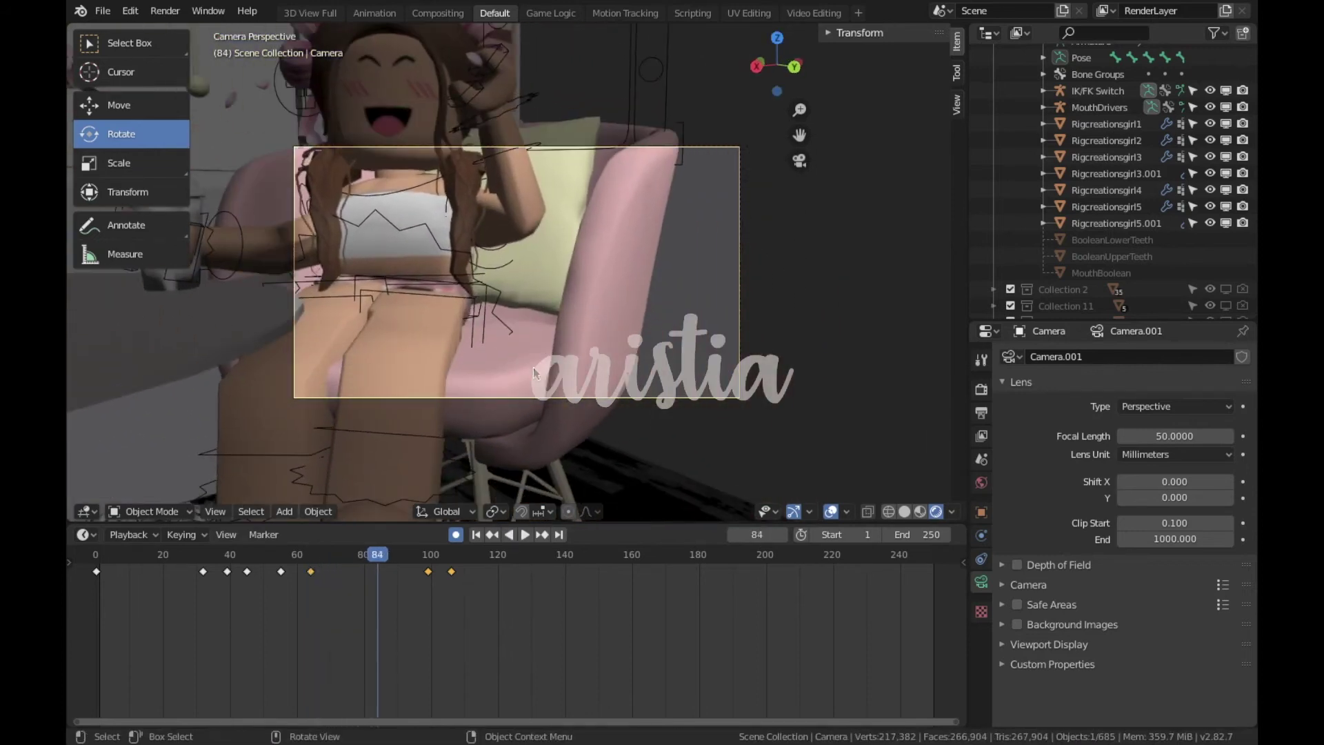
{"action": "key", "text": "space"}
{"action": "key", "text": "shift+grave"}
{"action": "left_click", "coordinate": [400, 436]}
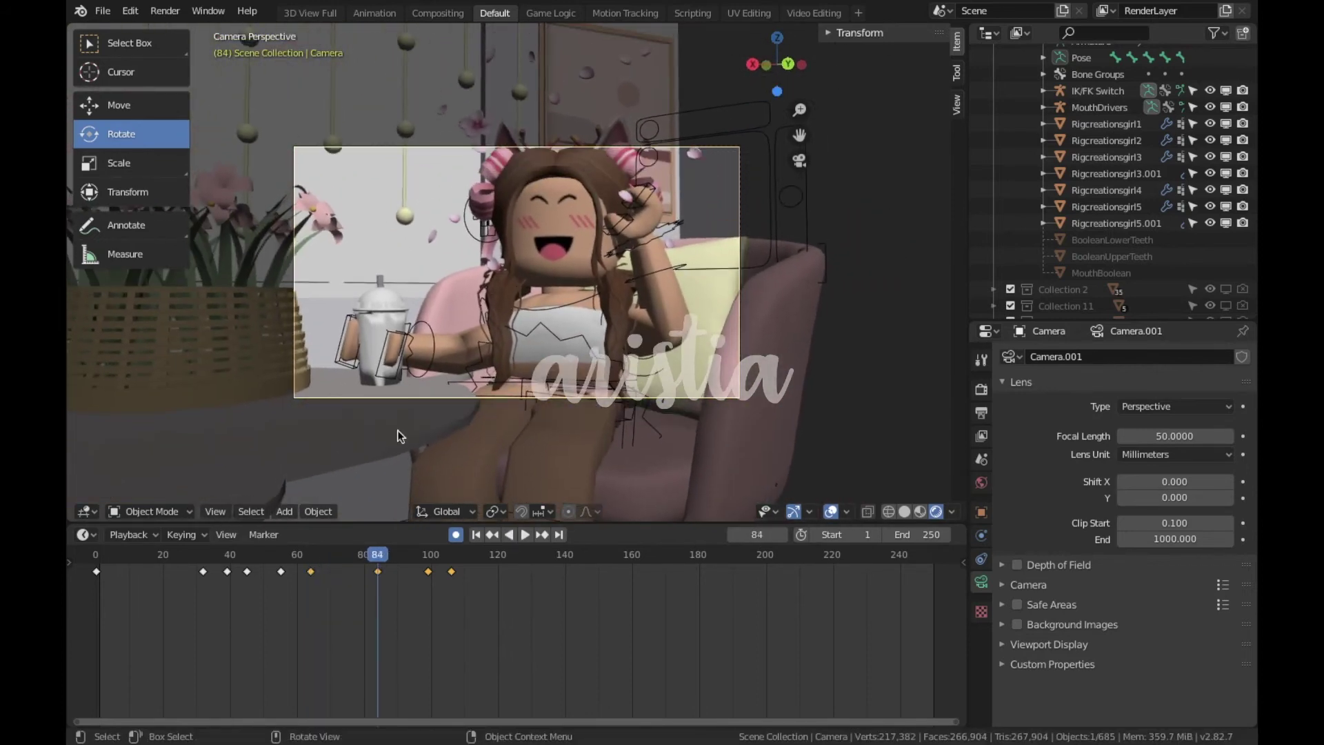
{"action": "left_click", "coordinate": [281, 581]}
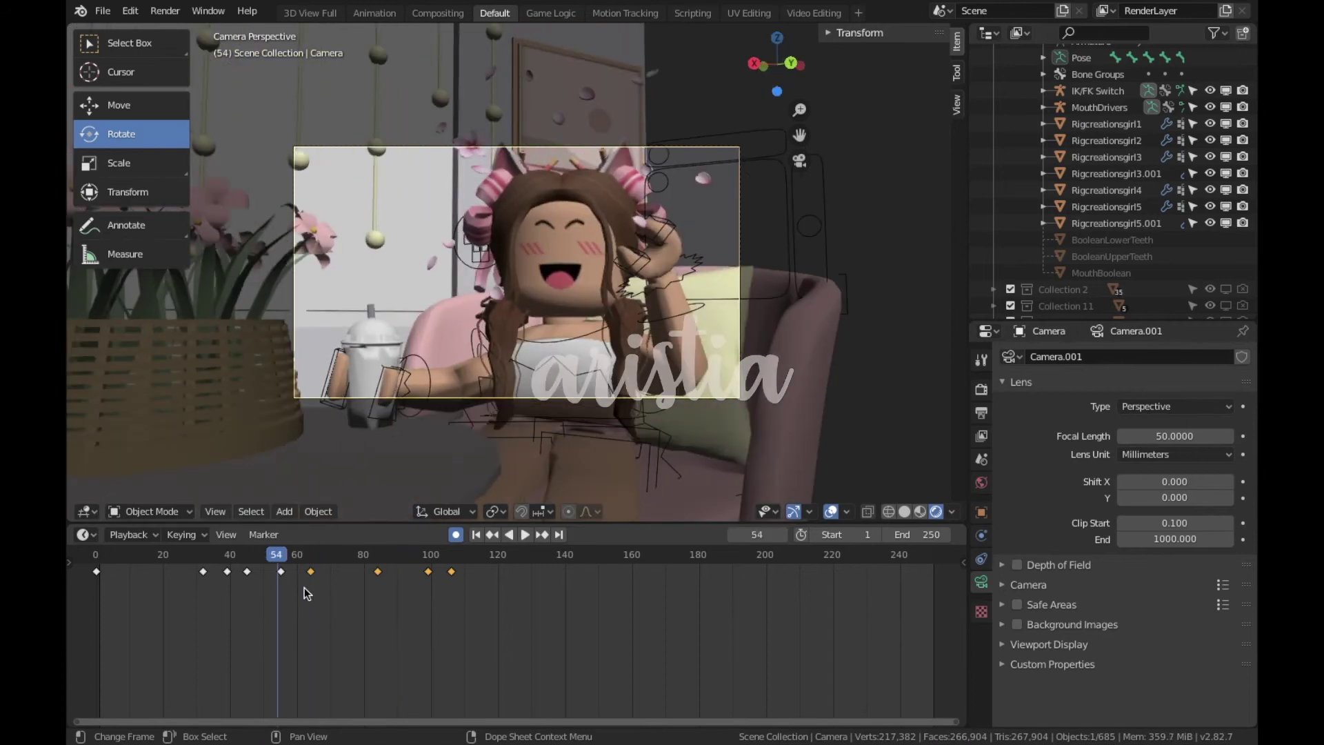
{"action": "key", "text": "space"}
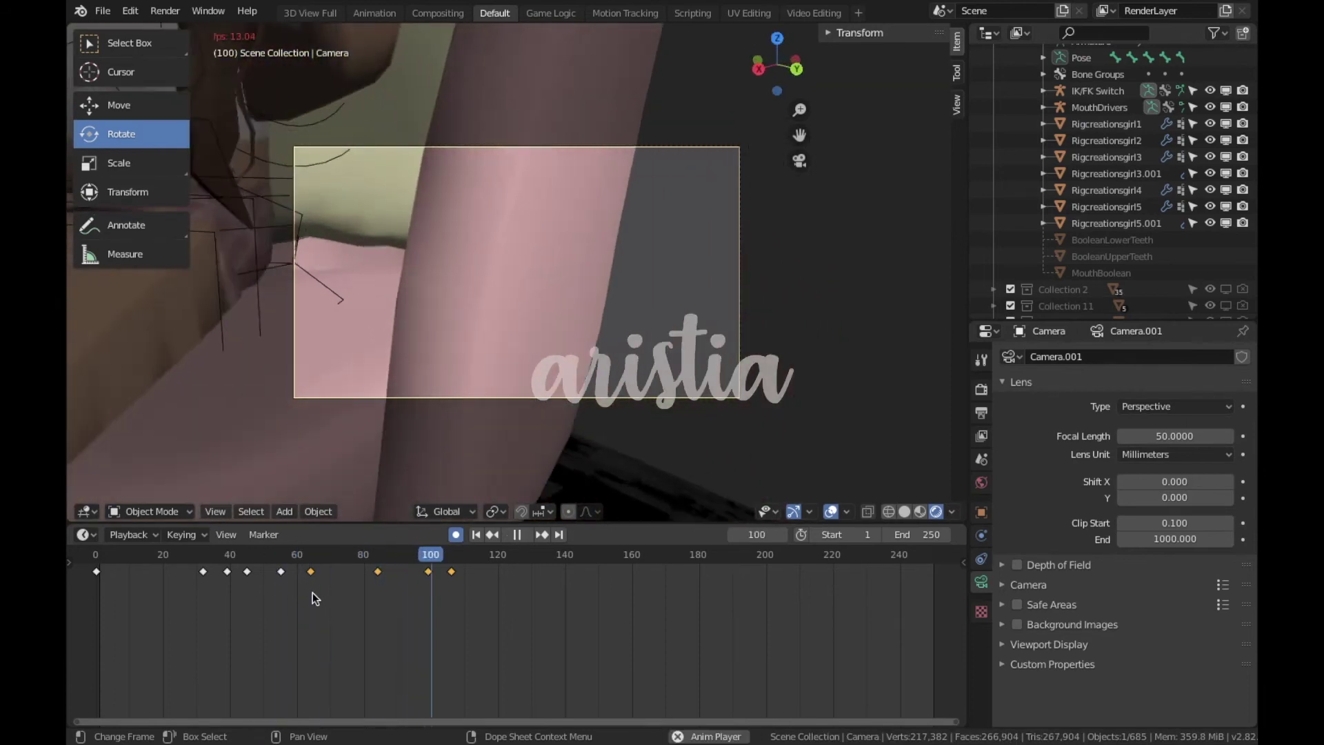
Delete the camera keyframe near frame 100
{"action": "left_click", "coordinate": [441, 571]}
{"action": "key", "text": "space"}
{"action": "right_click", "coordinate": [412, 574]}
{"action": "left_click", "coordinate": [411, 574]}
Slide selected camera keys later, to about frame 71, and review the animation in reverse
{"action": "left_click", "coordinate": [200, 602]}
{"action": "key", "text": "space"}
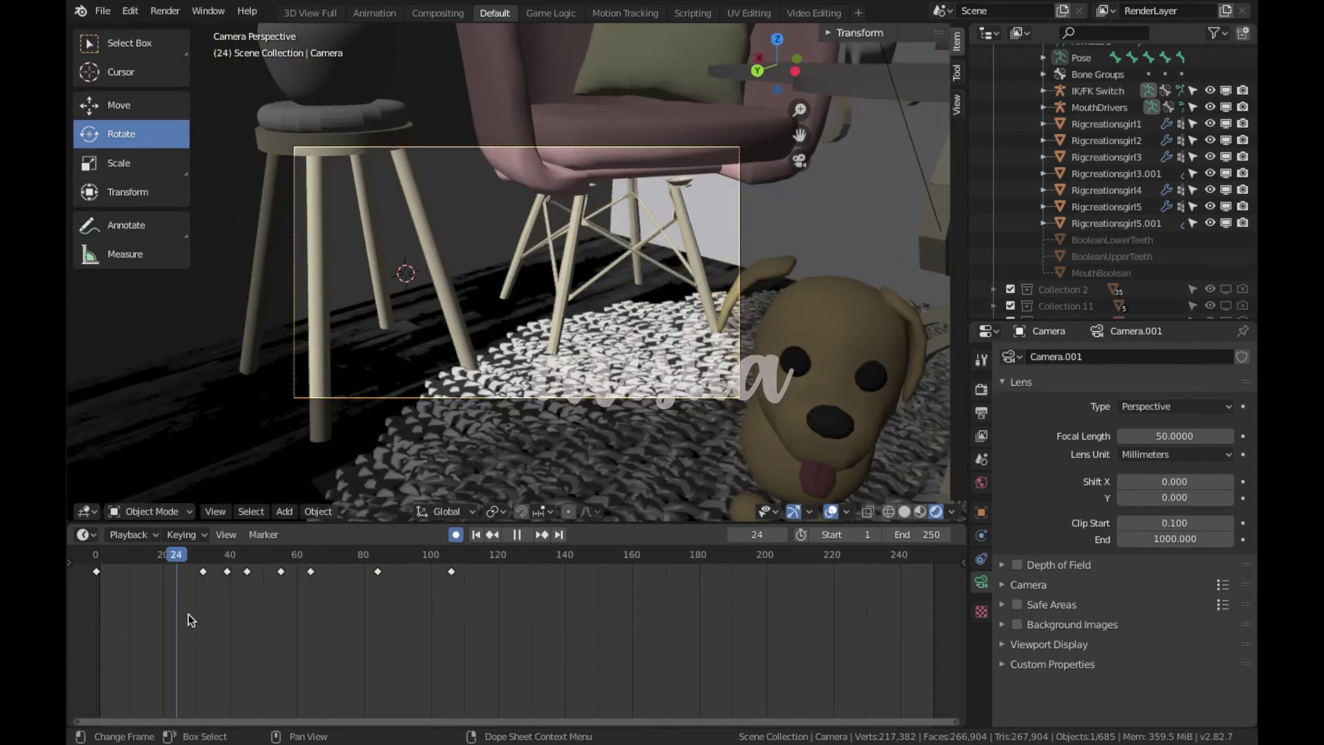
{"action": "key", "text": "space"}
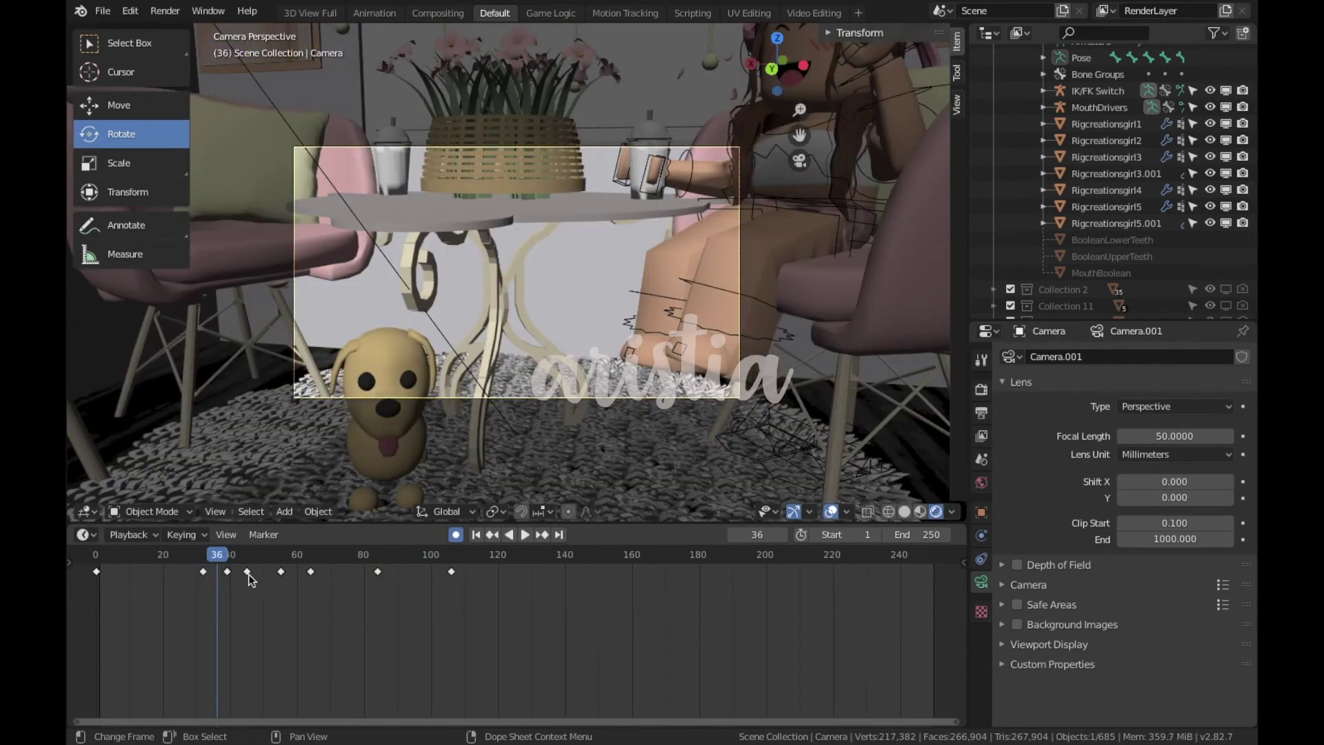
{"action": "left_click", "coordinate": [265, 577]}
{"action": "left_click_drag", "start_coordinate": [314, 580], "coordinate": [331, 576]}
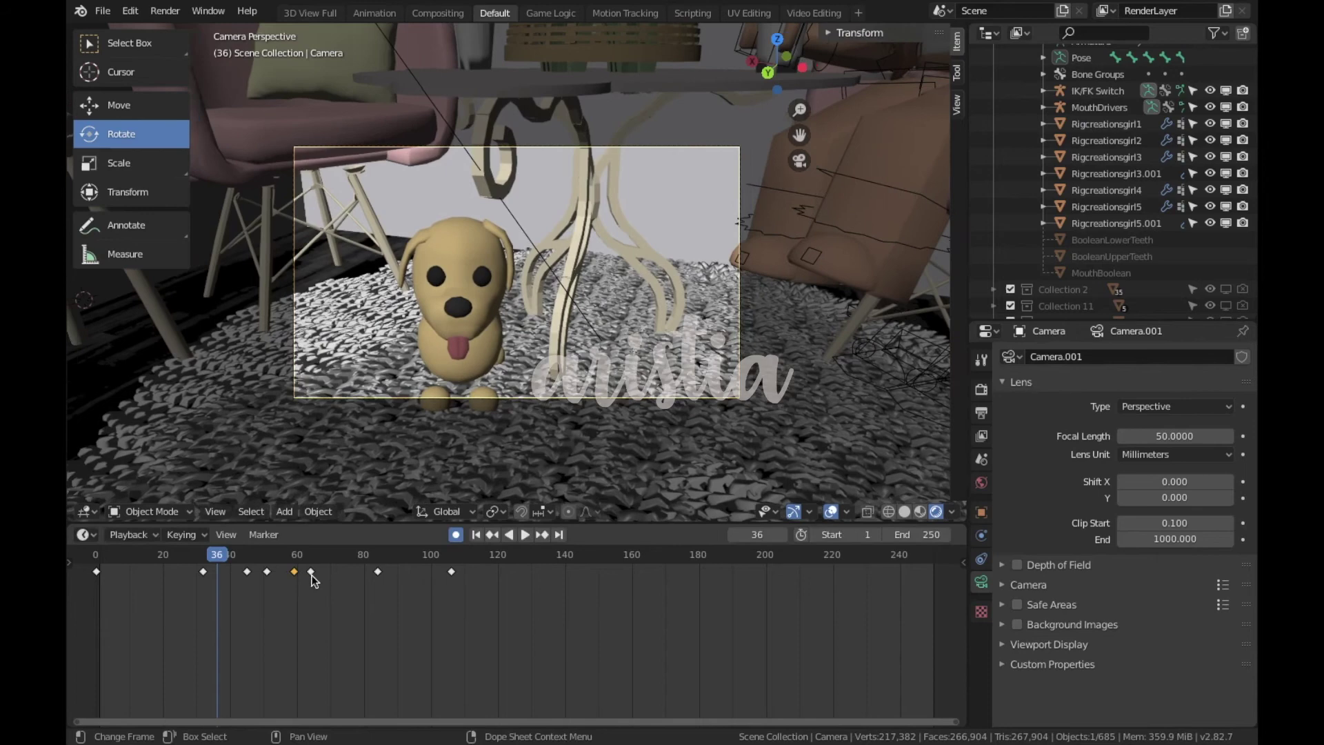
{"action": "key", "text": "space"}
{"action": "left_click", "coordinate": [112, 598]}
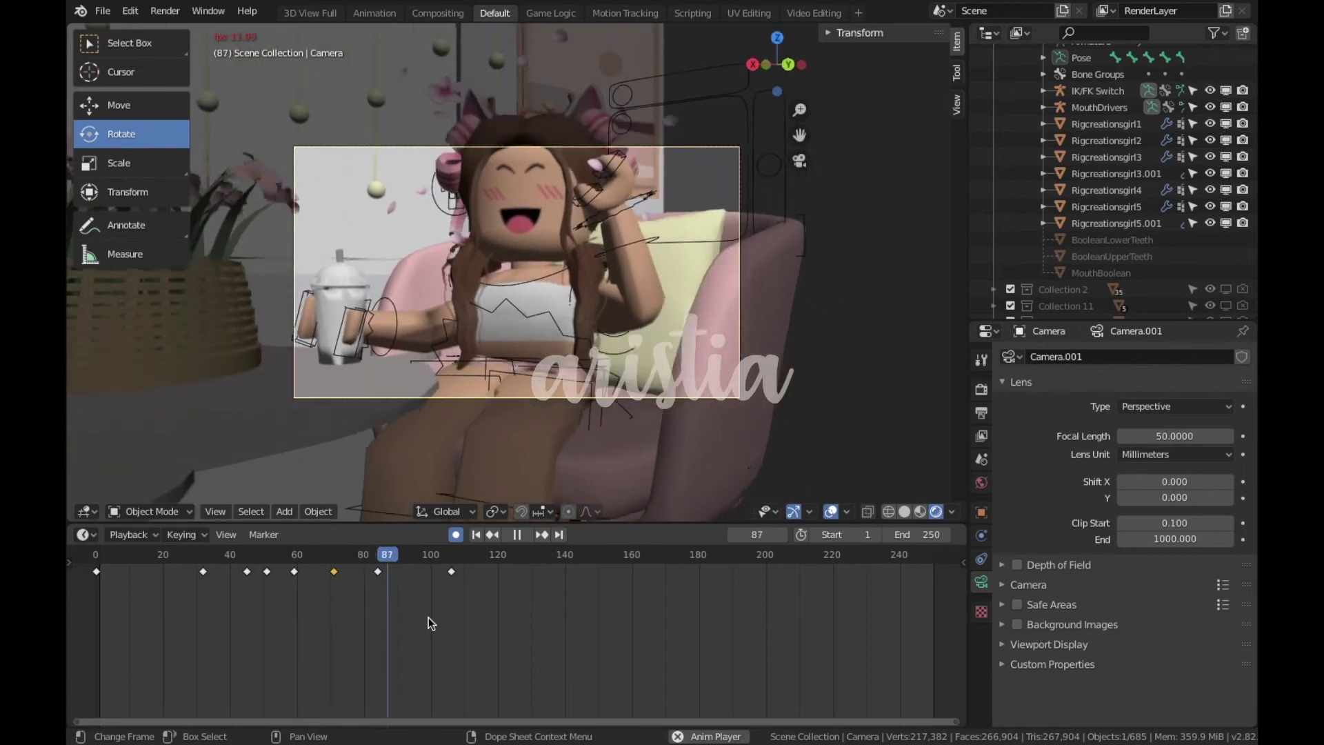
{"action": "key", "text": "space"}
{"action": "key", "text": "shift+ctrl+space"}
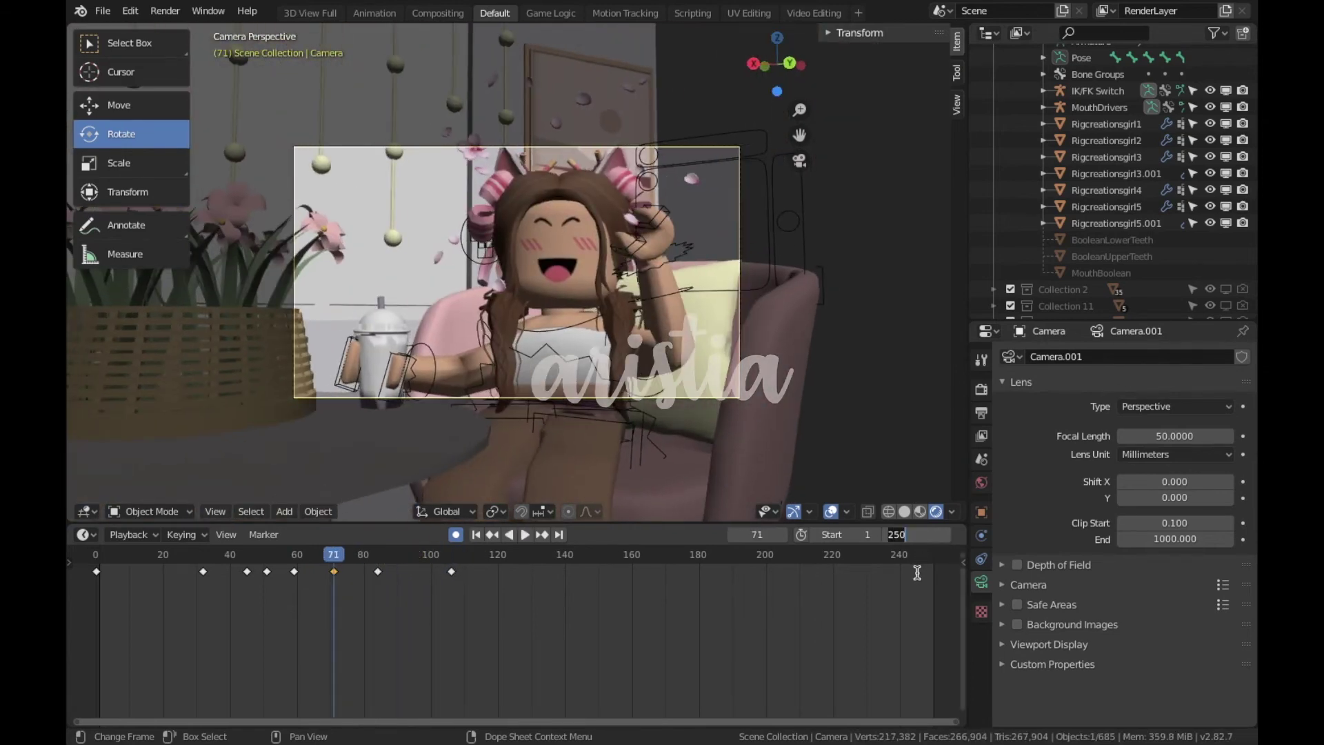
Set the animation end frame to 115 and play the early frames
{"action": "type", "text": "15"}
{"action": "key", "text": "Return"}
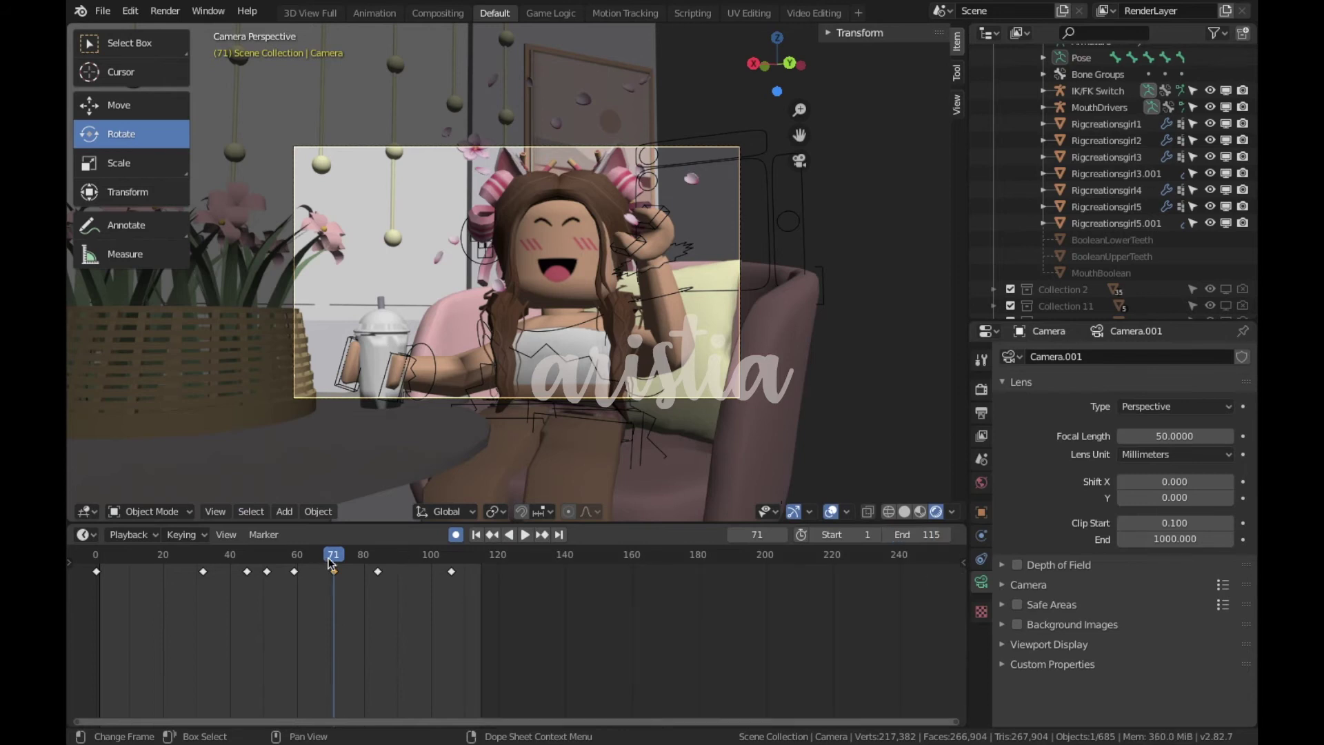
{"action": "left_click_drag", "start_coordinate": [331, 564], "coordinate": [131, 606]}
{"action": "key", "text": "space"}
{"action": "key", "text": "space"}
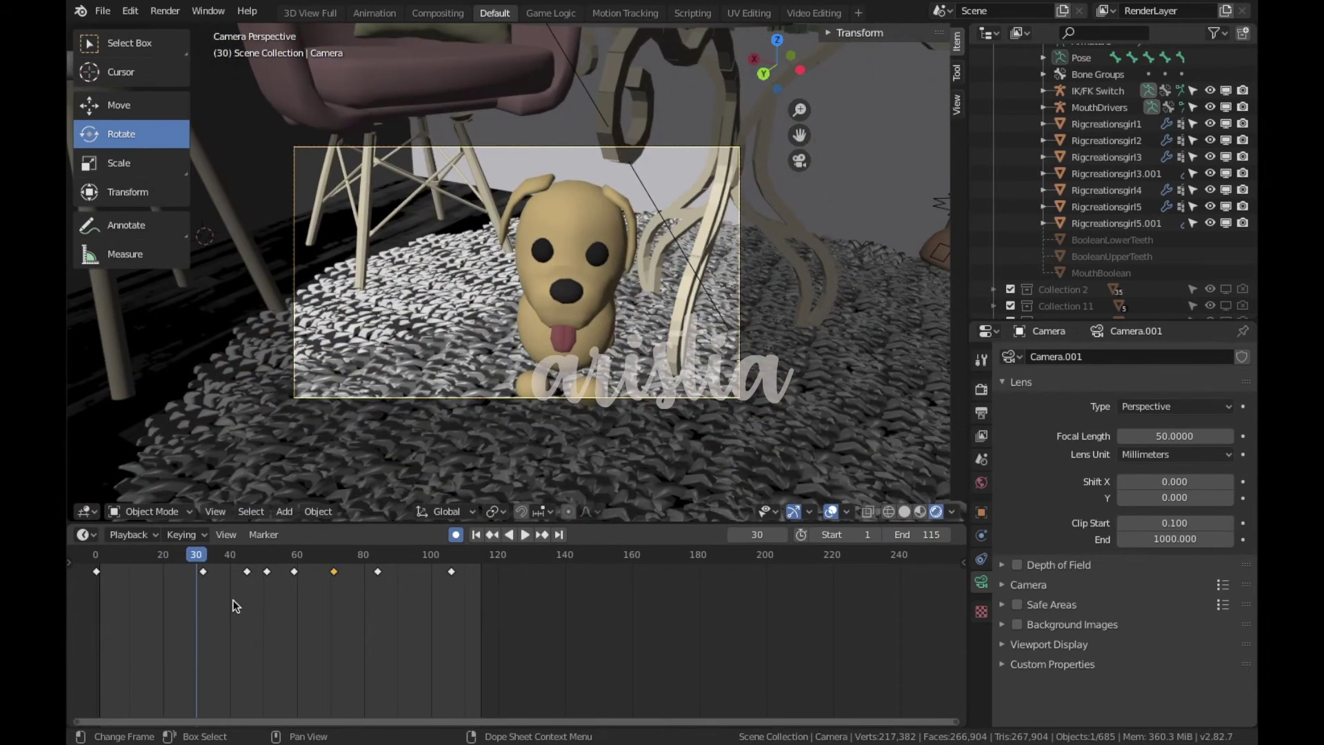
{"action": "key", "text": "space"}
{"action": "key", "text": "space"}
Pull the camera back on the dog and auto-key it at frame 36
{"action": "key", "text": "shift+grave"}
{"action": "key", "text": "w"}
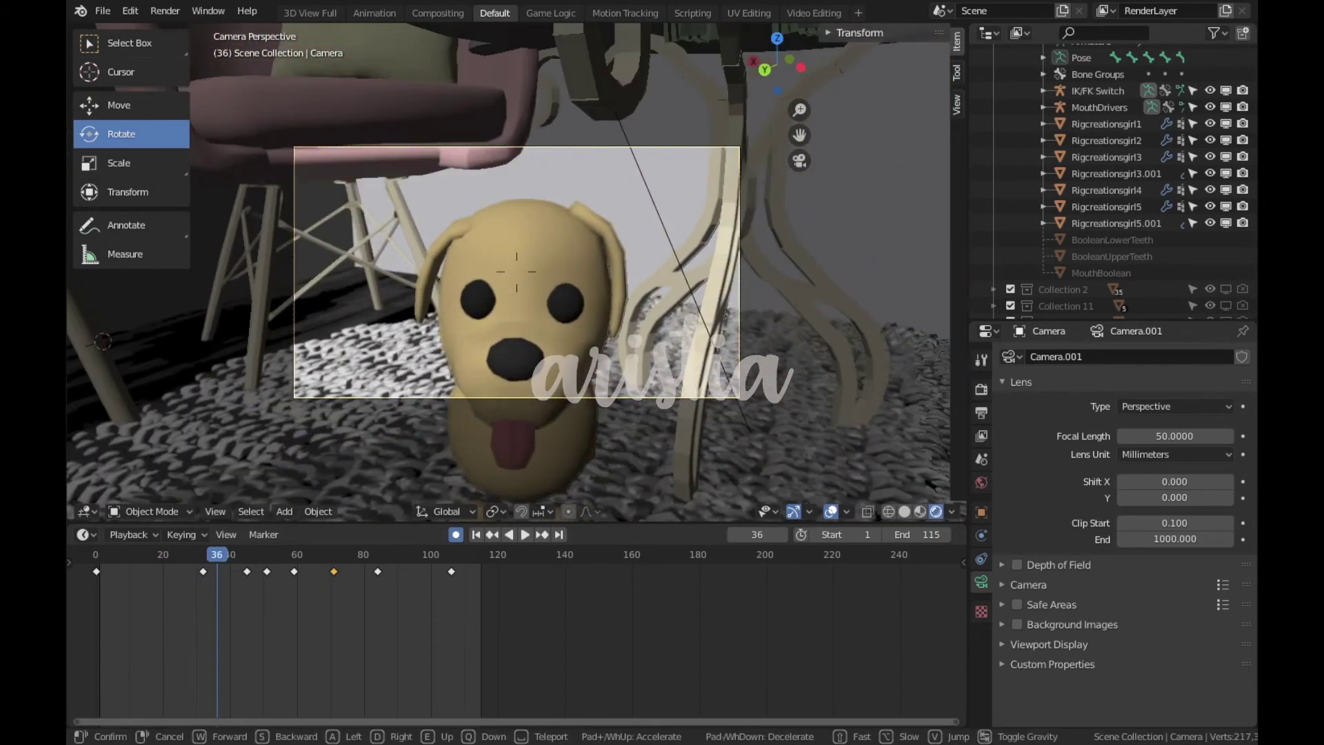
{"action": "key", "text": "s"}
{"action": "left_click", "coordinate": [516, 271]}
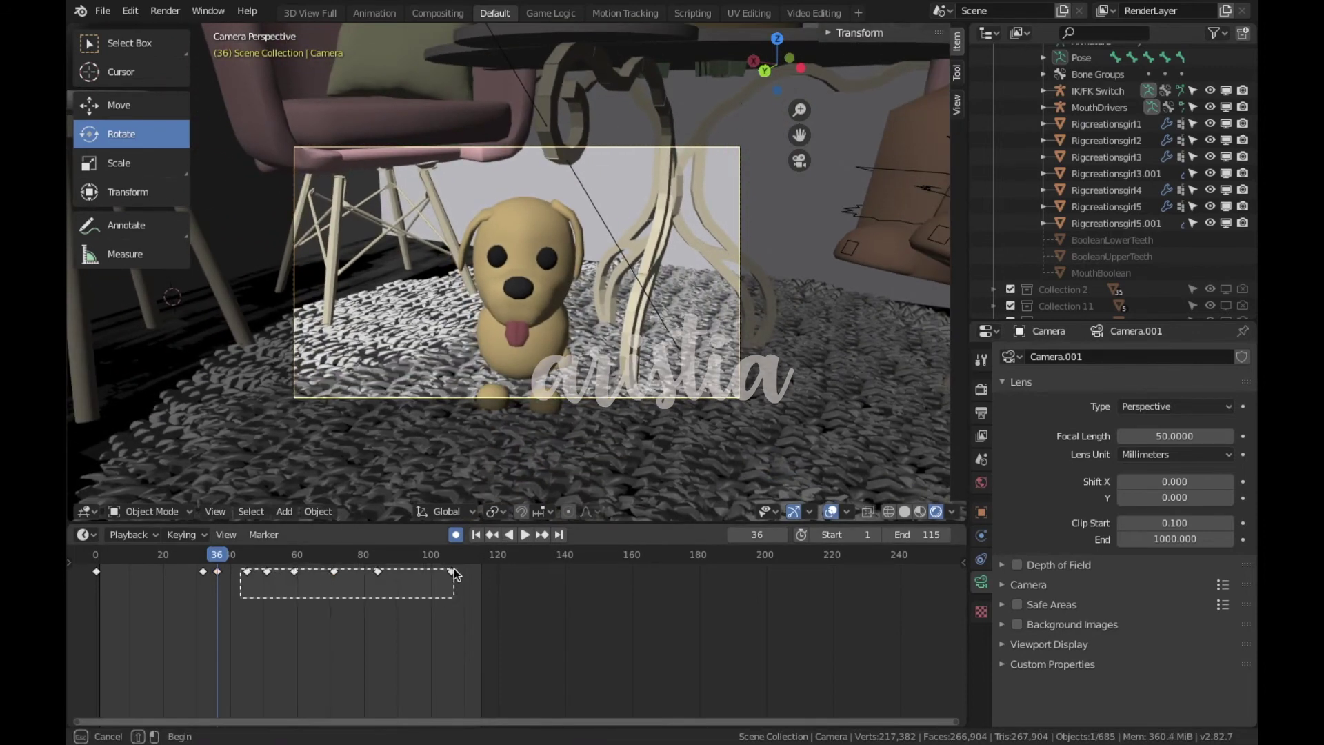
Move the later camera keys out to about frame 113 and replay from the start
{"action": "left_click_drag", "start_coordinate": [295, 555], "coordinate": [93, 587]}
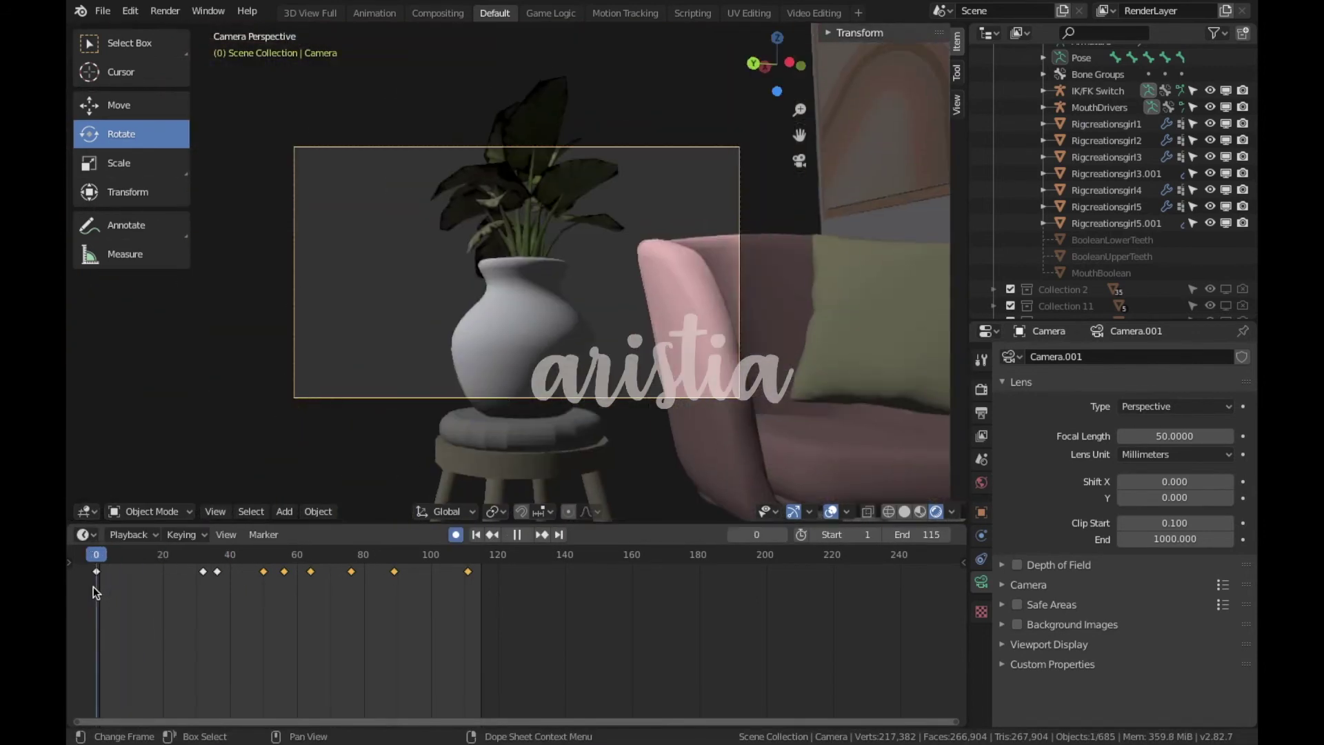
{"action": "key", "text": "space"}
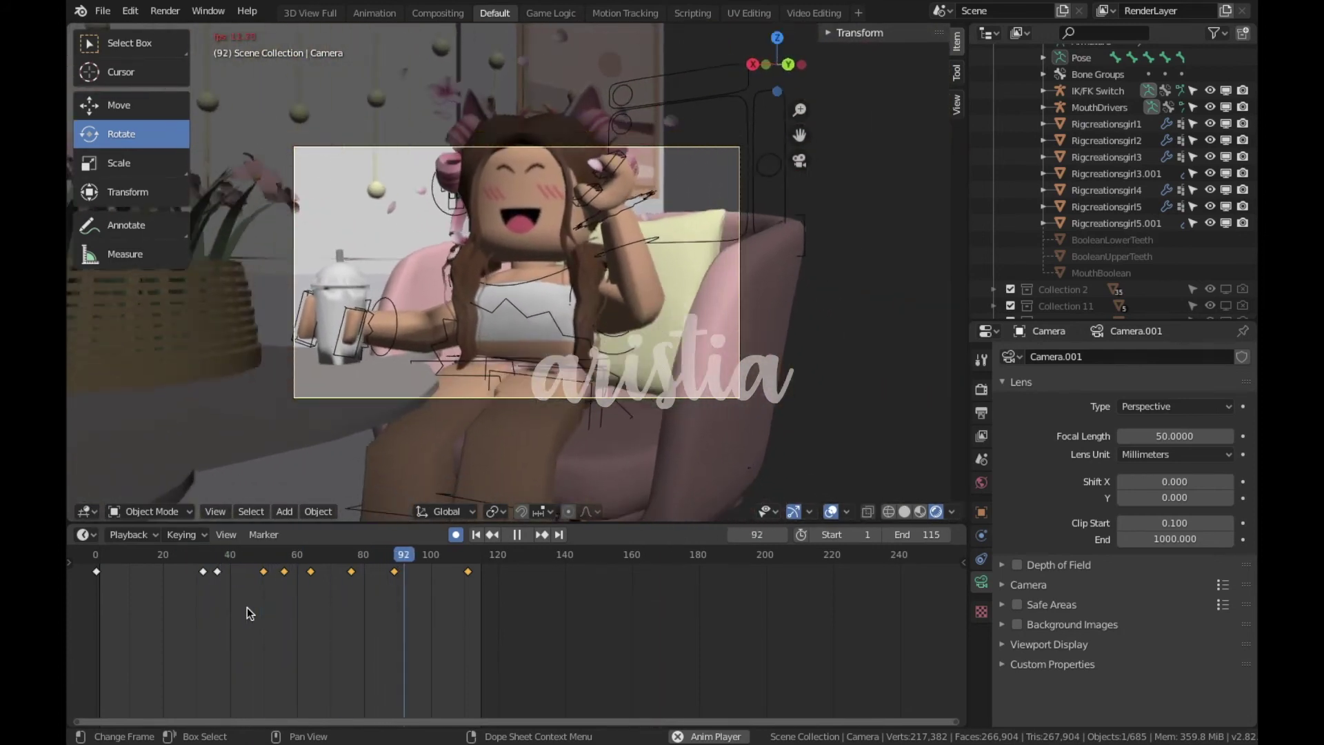
{"action": "key", "text": "space"}
{"action": "key", "text": "space"}
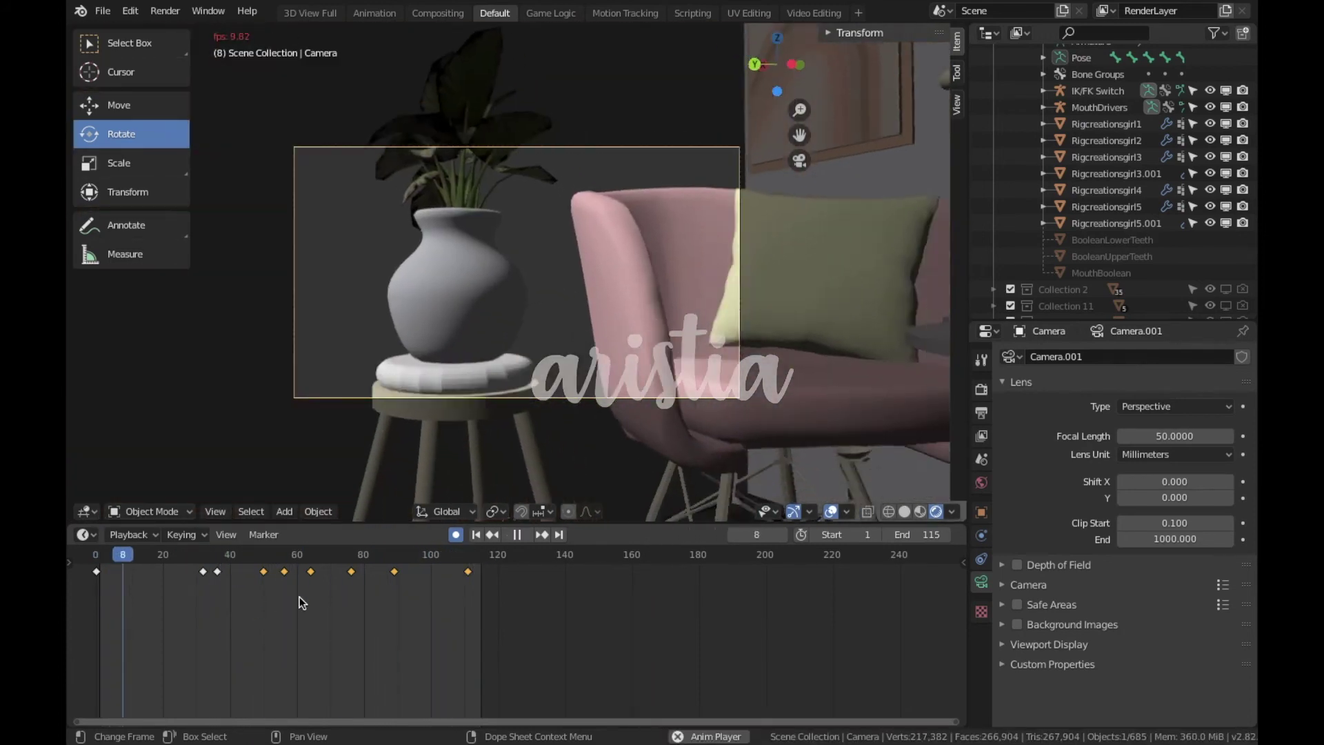
{"action": "key", "text": "space"}
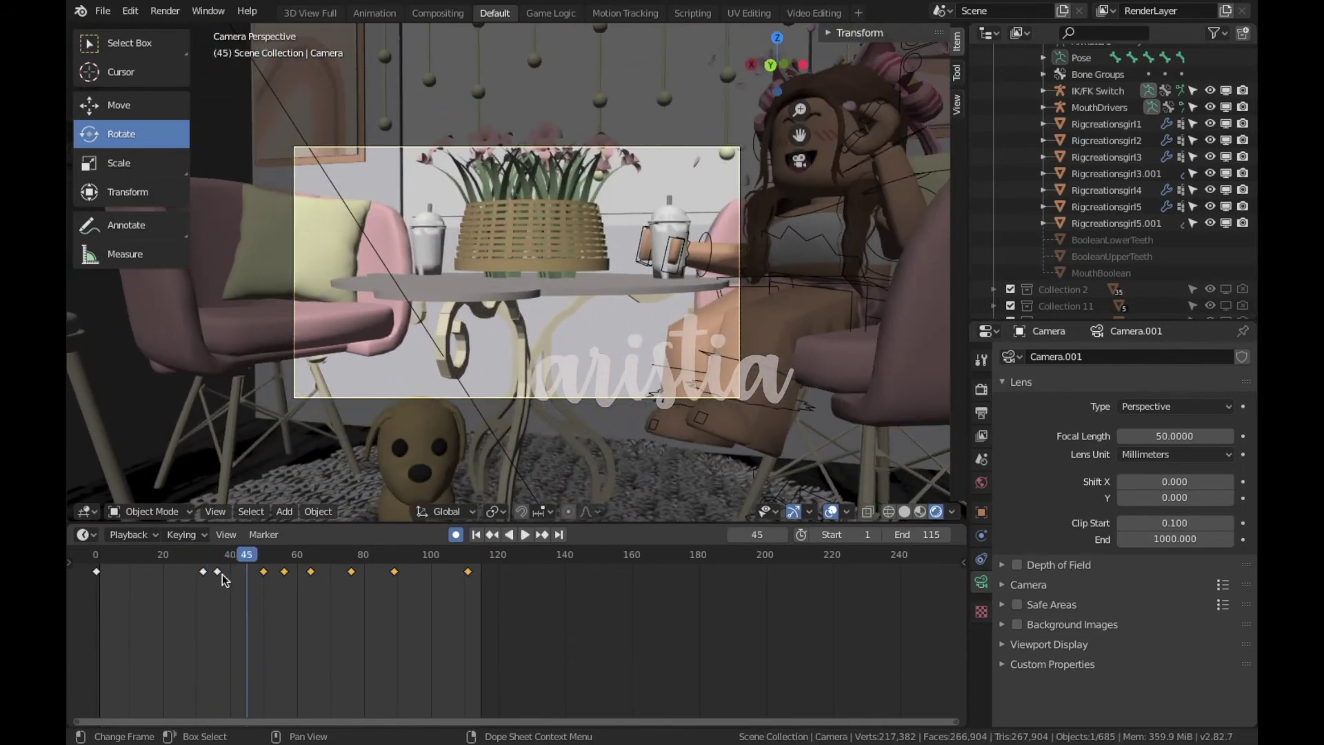
Delete the camera keyframe near frame 38 and preview the animation
{"action": "right_click", "coordinate": [222, 574]}
{"action": "left_click", "coordinate": [221, 574]}
{"action": "left_click", "coordinate": [172, 574]}
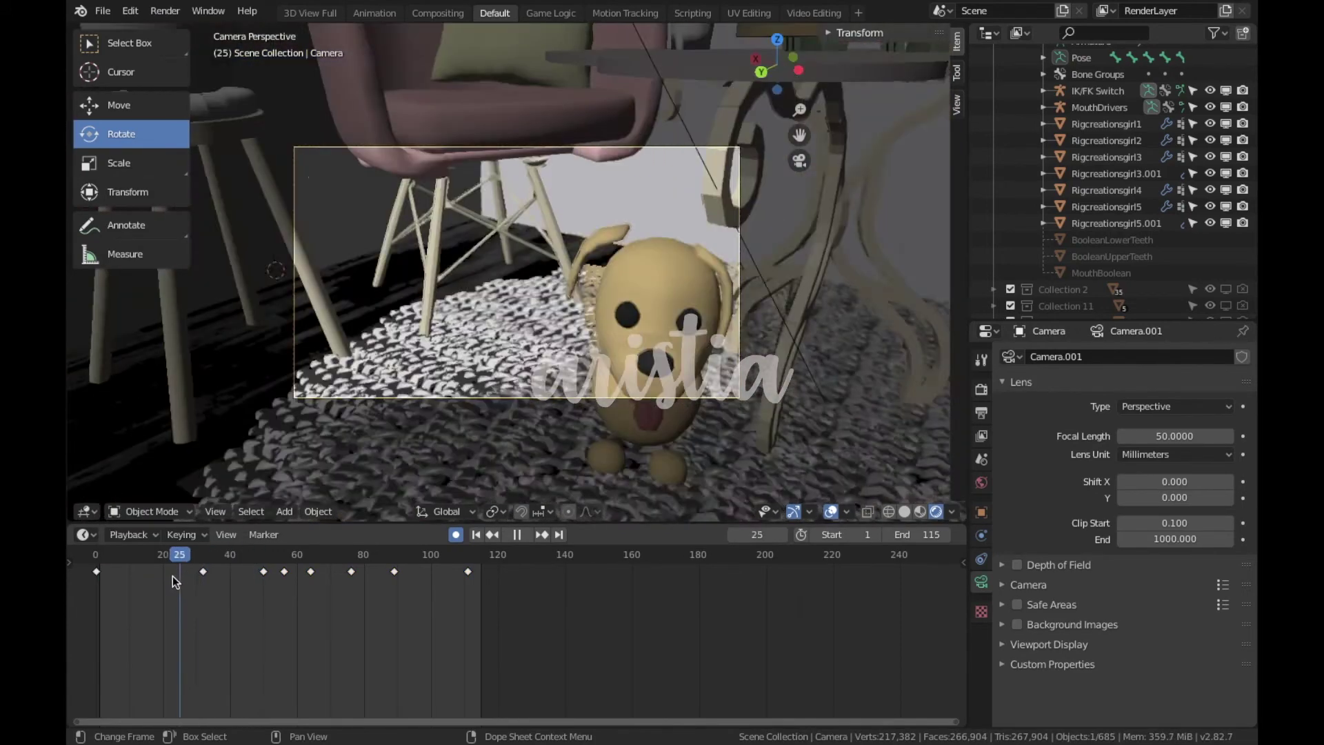
{"action": "key", "text": "space"}
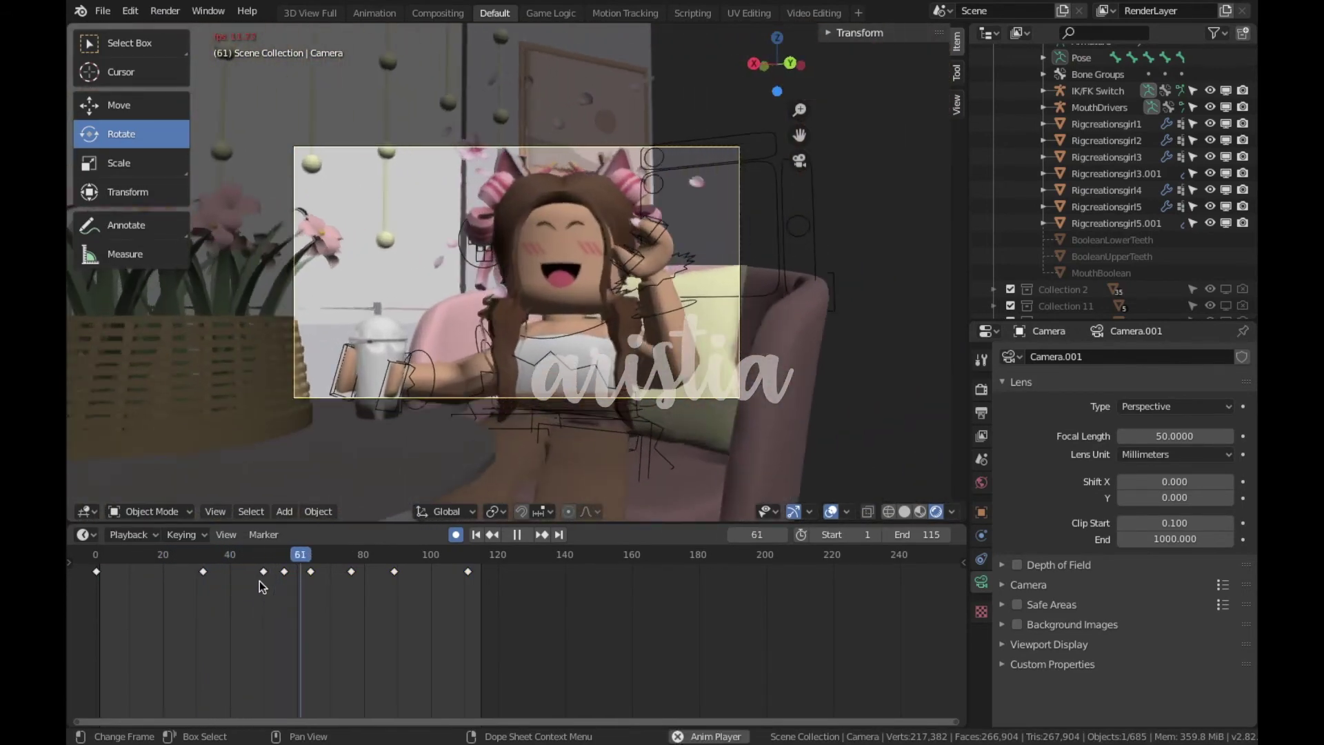
{"action": "key", "text": "space"}
At frame 38, key a wider dog shot showing more rug and room, then review to frame 110
{"action": "left_click", "coordinate": [224, 574]}
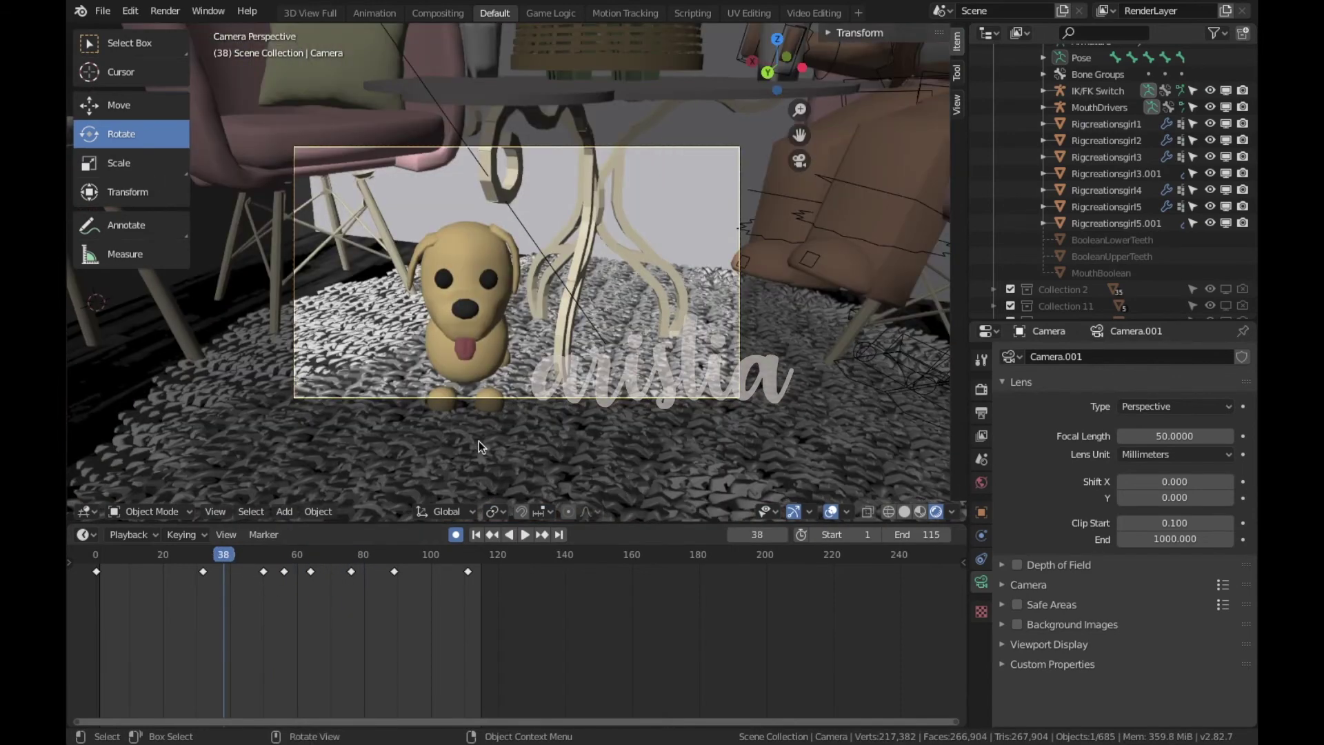
{"action": "key", "text": "shift+grave"}
{"action": "key", "text": "s"}
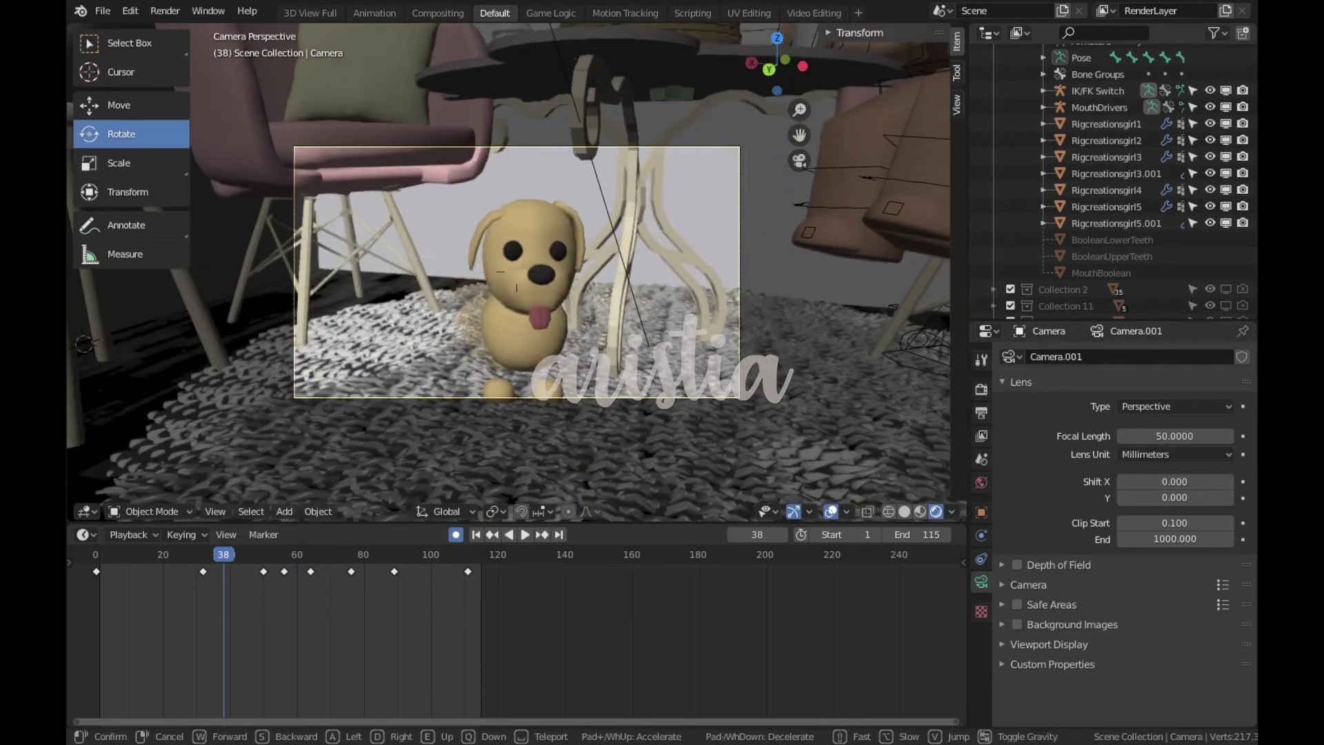
{"action": "left_click", "coordinate": [516, 272]}
{"action": "left_click", "coordinate": [167, 564]}
{"action": "key", "text": "space"}
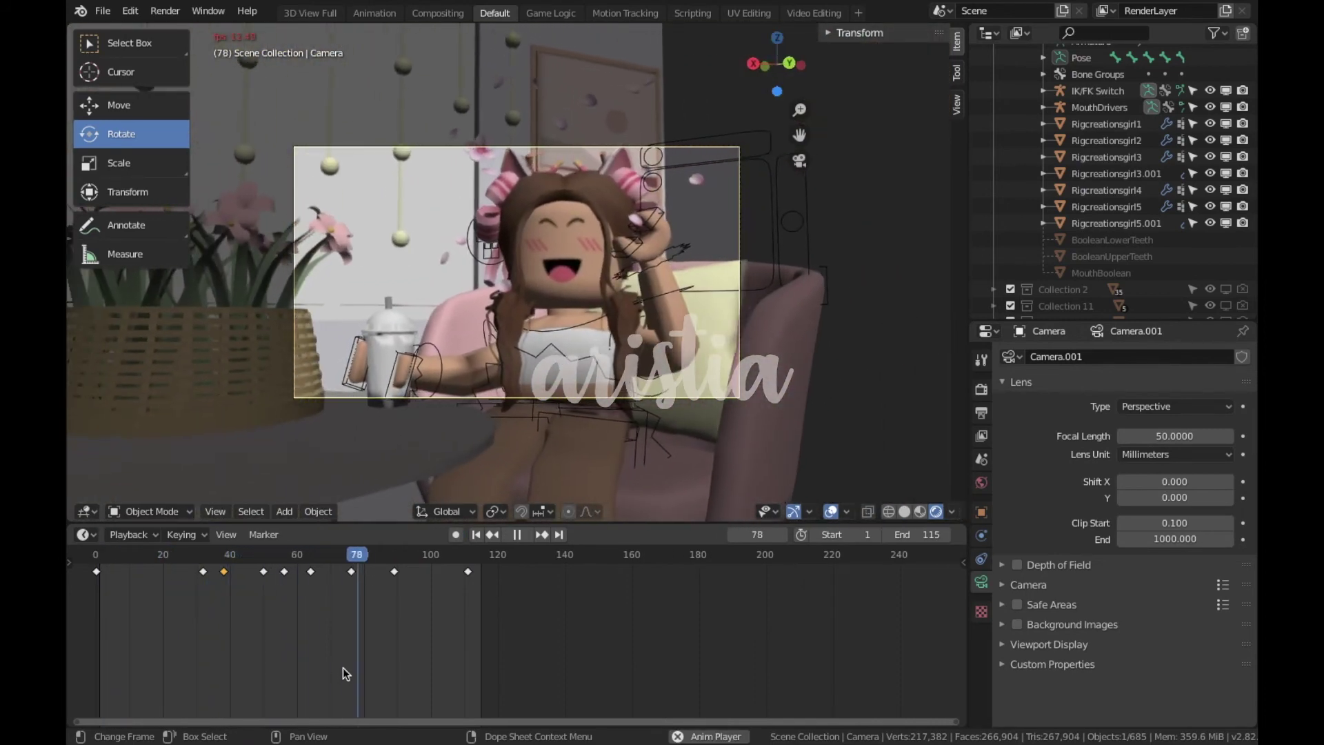
{"action": "key", "text": "space"}
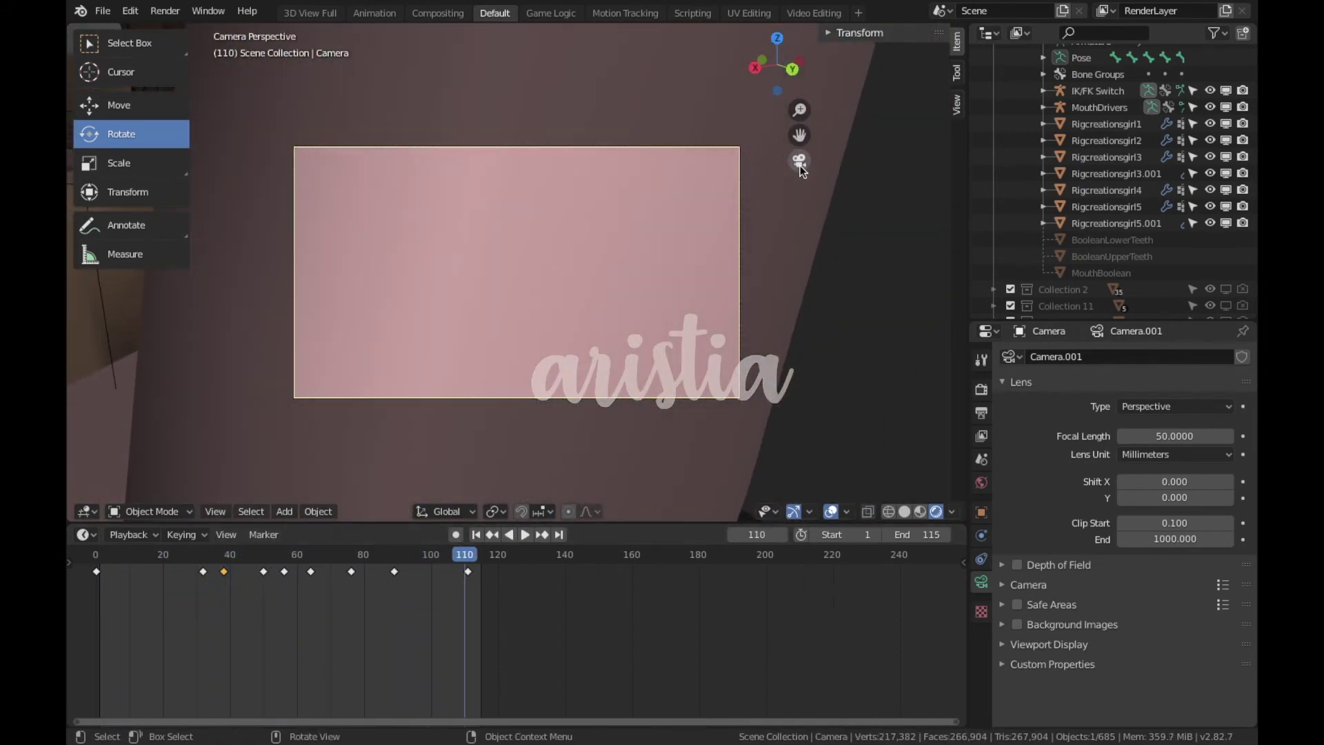
Leave the camera view and fly around until the whole room is visible
{"action": "left_click", "coordinate": [800, 166]}
{"action": "key", "text": "shift+grave"}
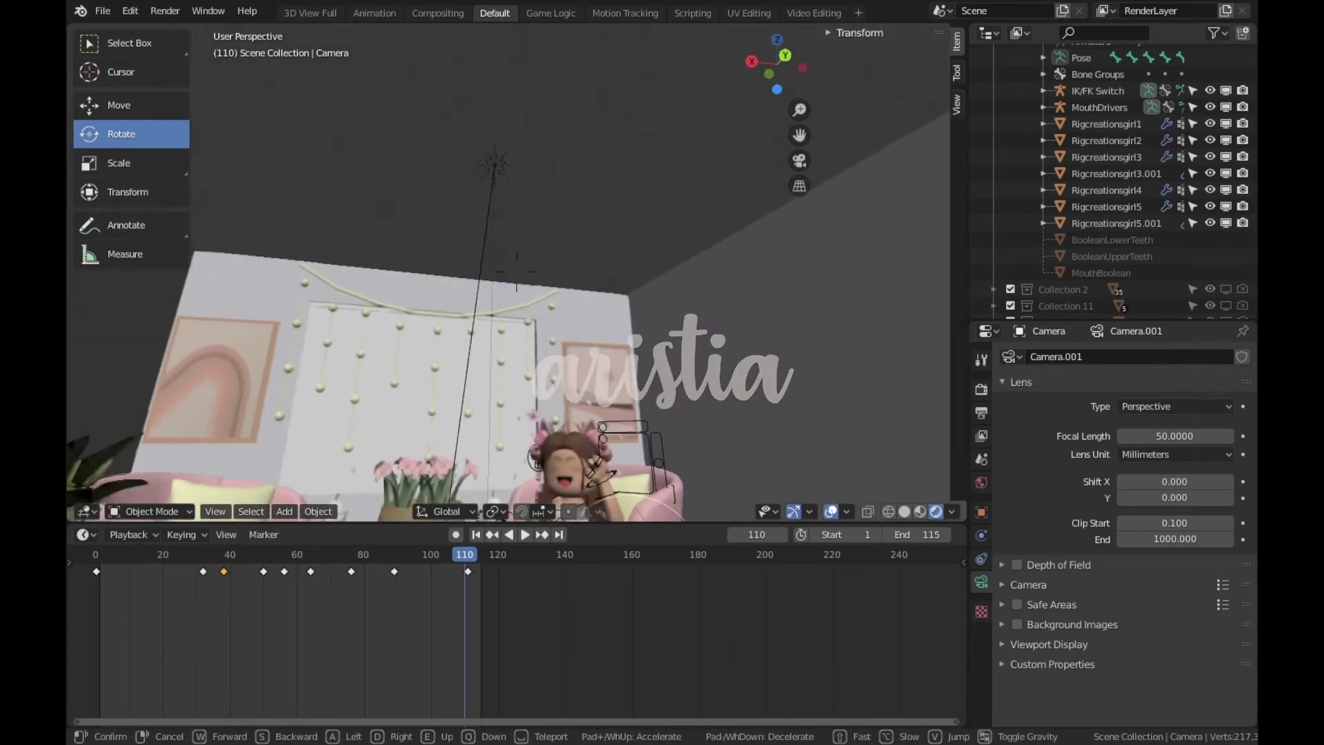
{"action": "key", "text": "s"}
Paste a copy of the Sun light, move it left, delete it again, and open the Add menu
{"action": "left_click", "coordinate": [429, 249]}
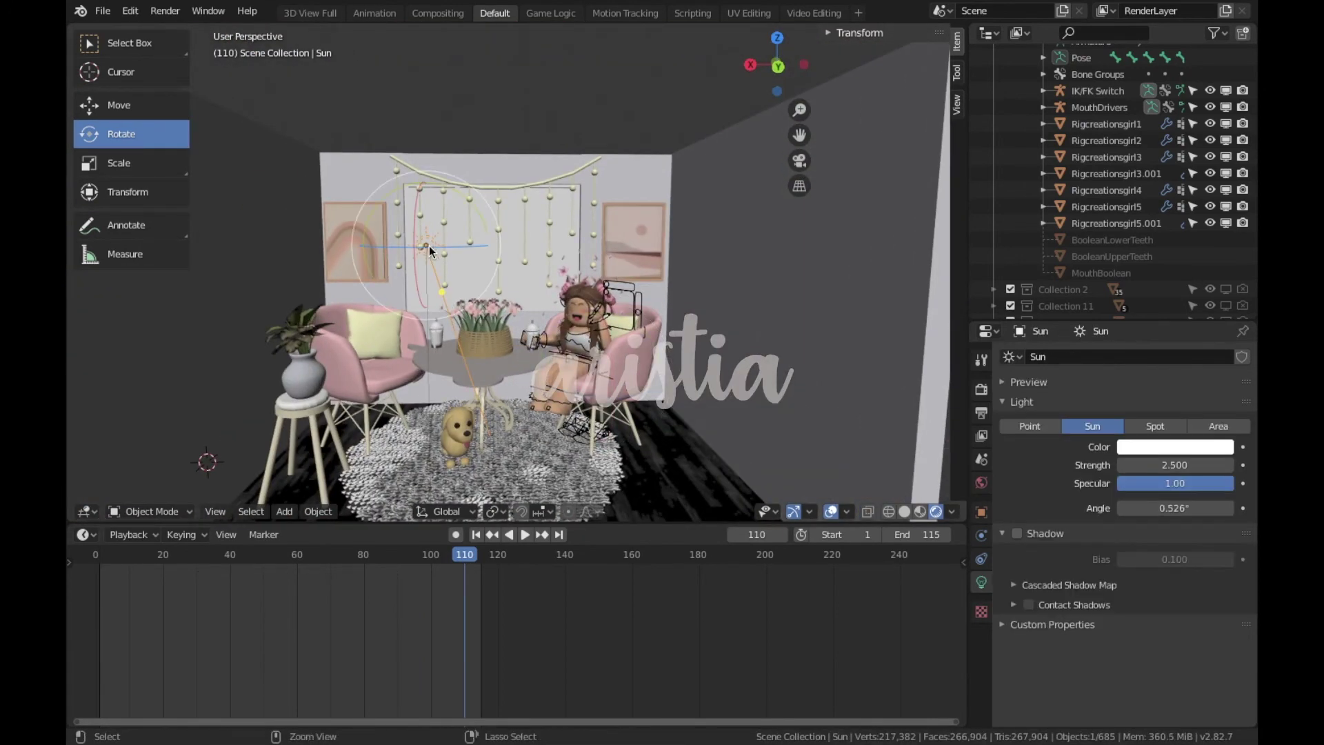
{"action": "key", "text": "ctrl+v"}
{"action": "left_click_drag", "start_coordinate": [371, 255], "coordinate": [274, 269]}
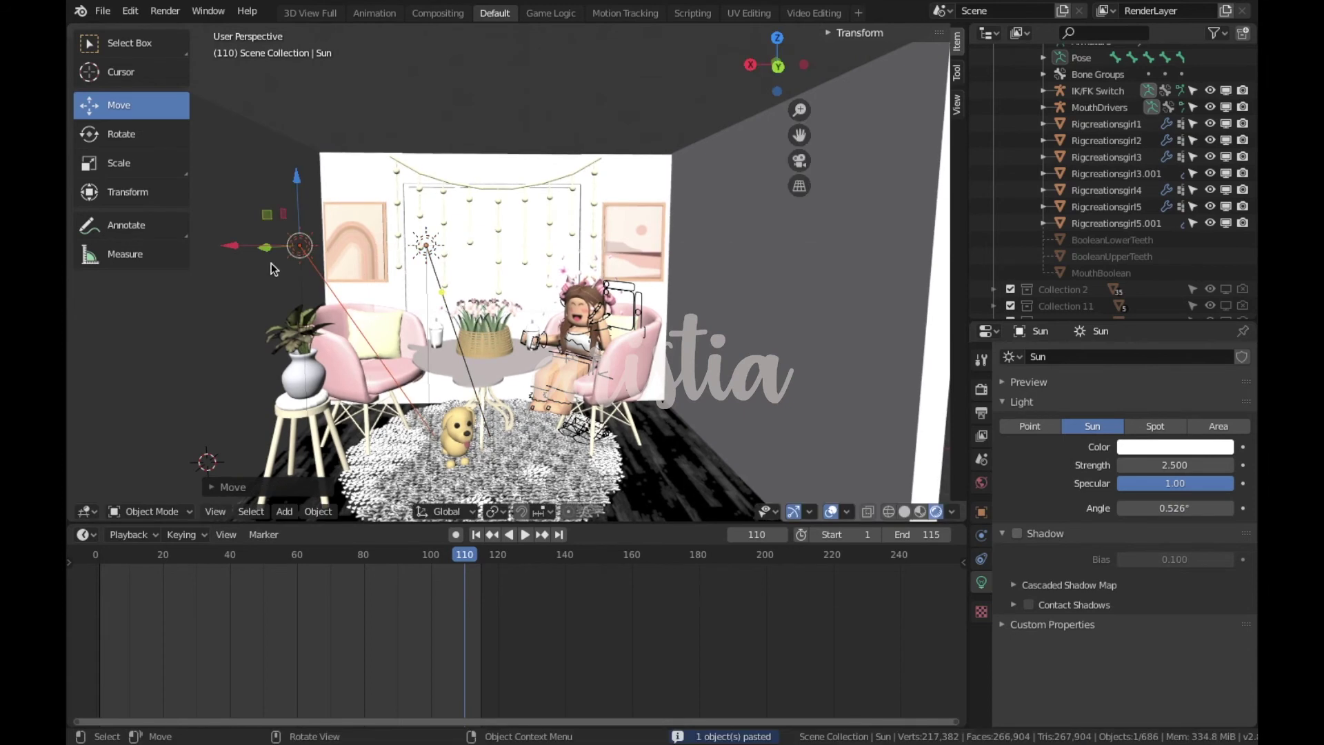
{"action": "key", "text": "w"}
{"action": "key", "text": "s"}
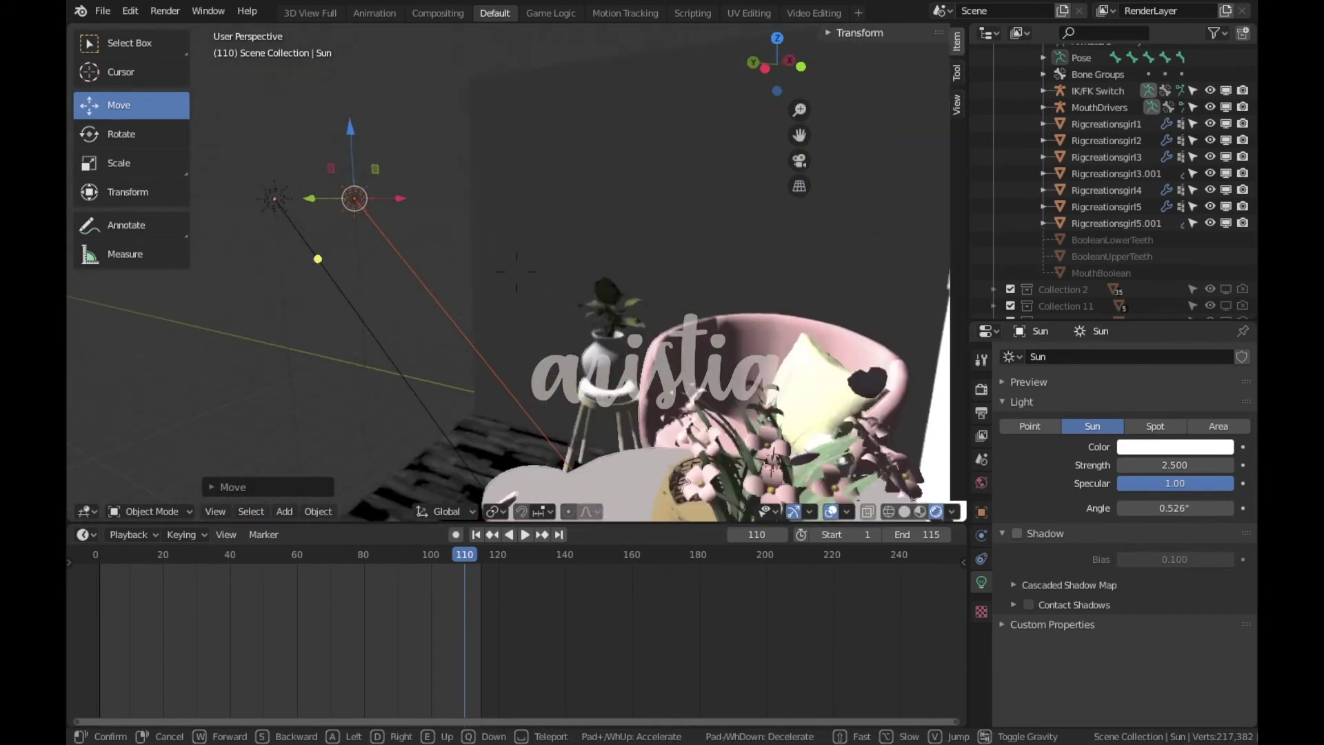
{"action": "left_click", "coordinate": [517, 271]}
{"action": "right_click", "coordinate": [517, 271]}
{"action": "left_click", "coordinate": [478, 278]}
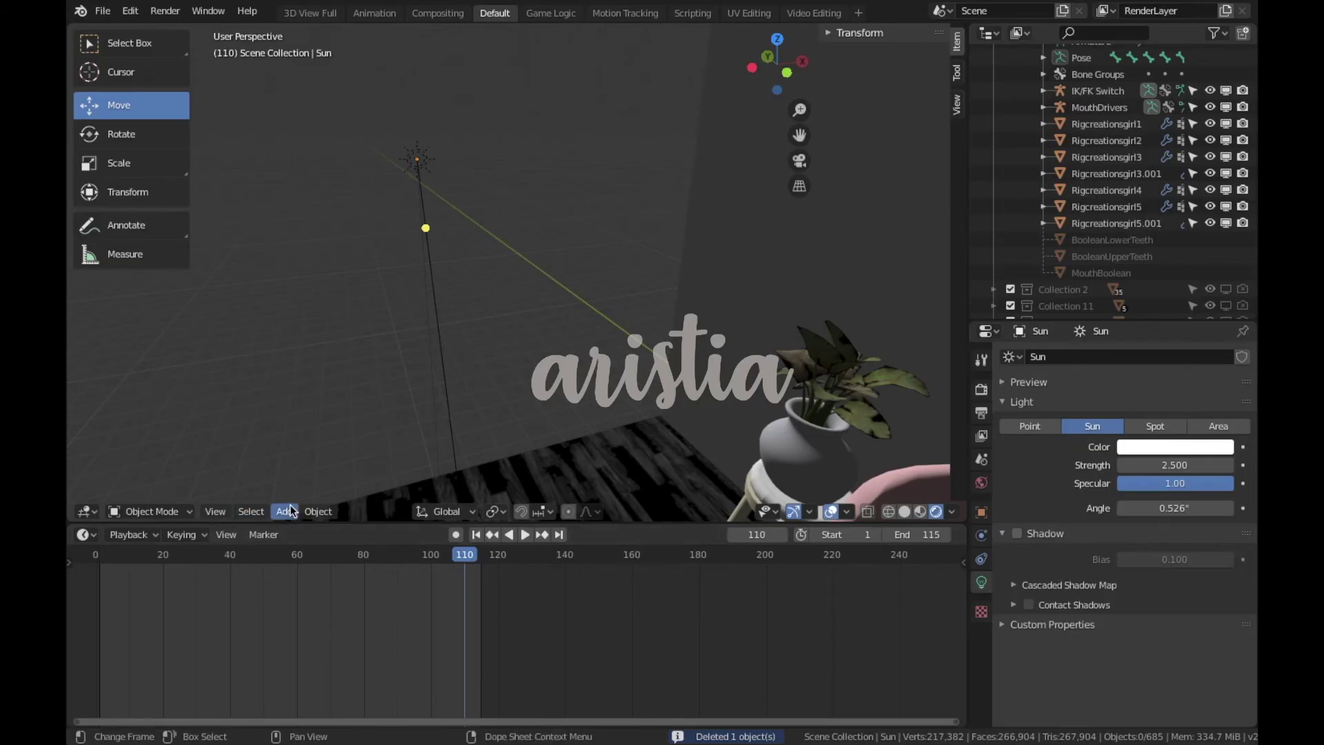
{"action": "left_click", "coordinate": [291, 511]}
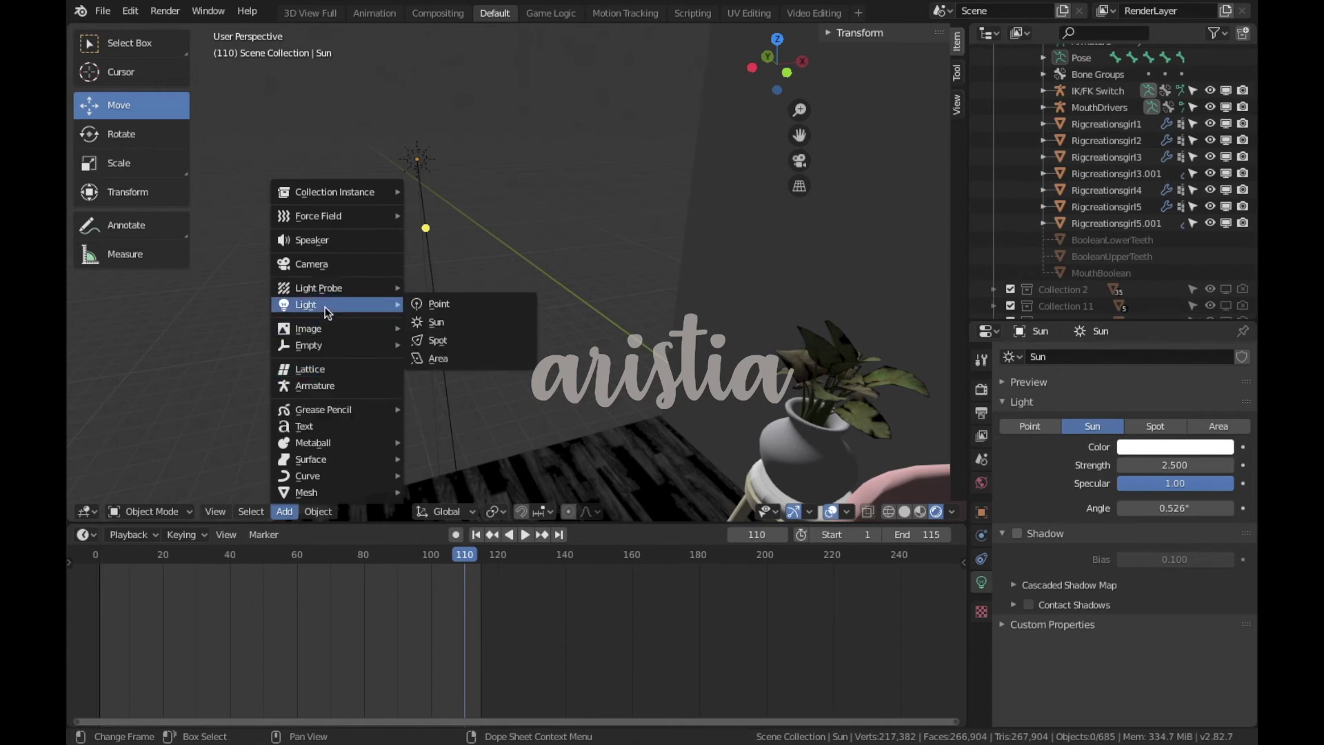
Add a point light and move it along X and Z toward the back wall
{"action": "left_click", "coordinate": [451, 304]}
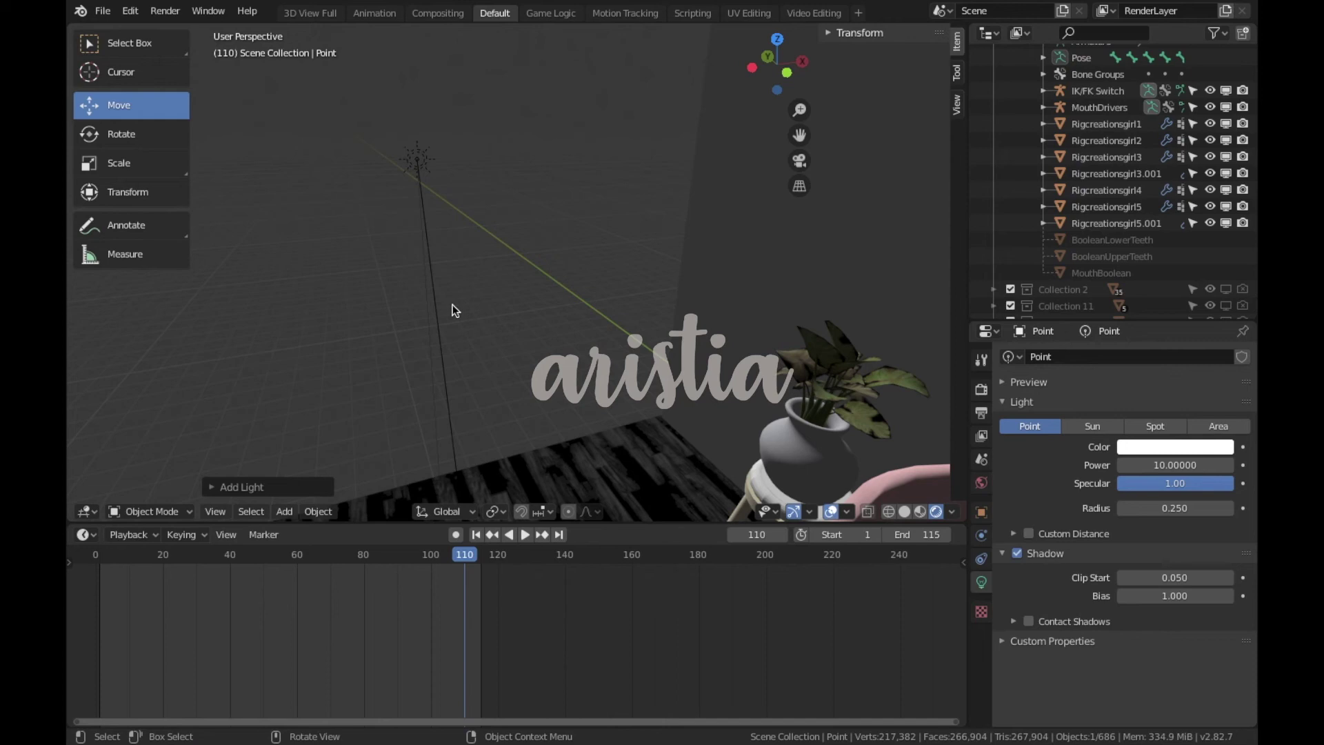
{"action": "key", "text": "s"}
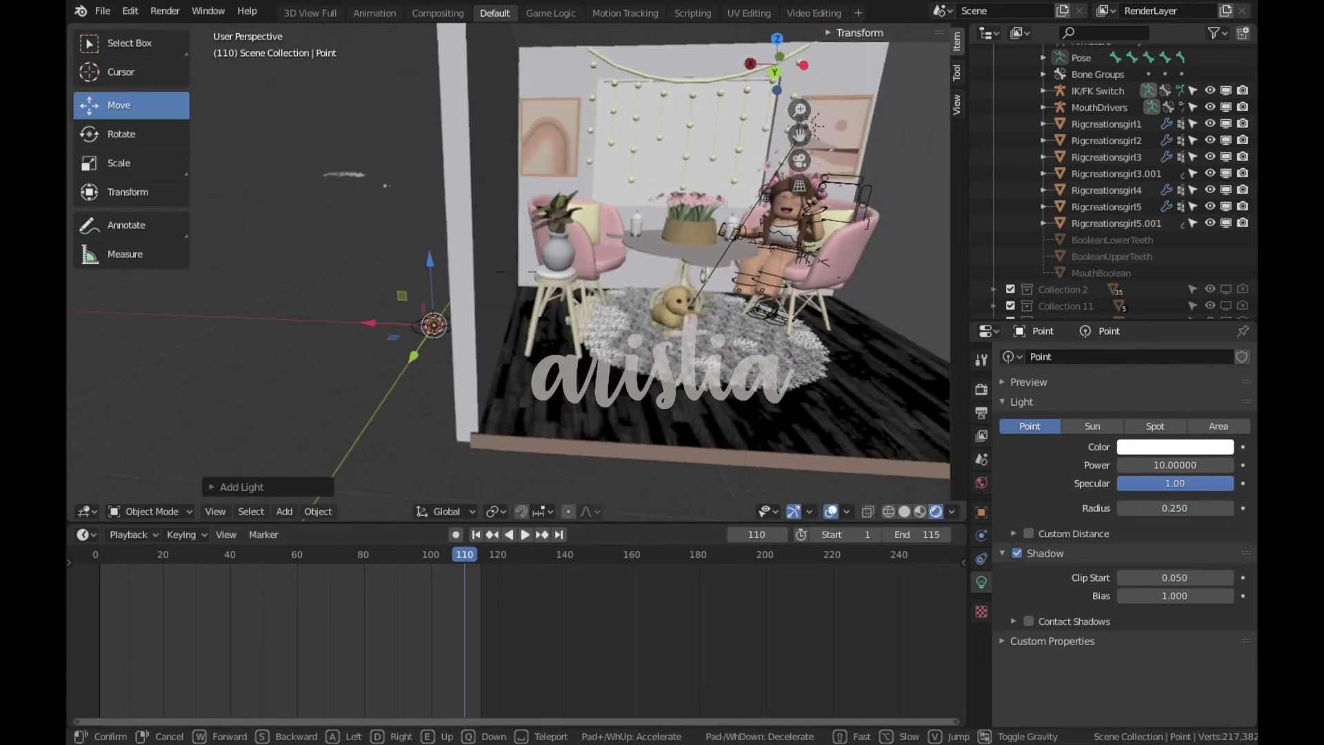
{"action": "left_click", "coordinate": [517, 277]}
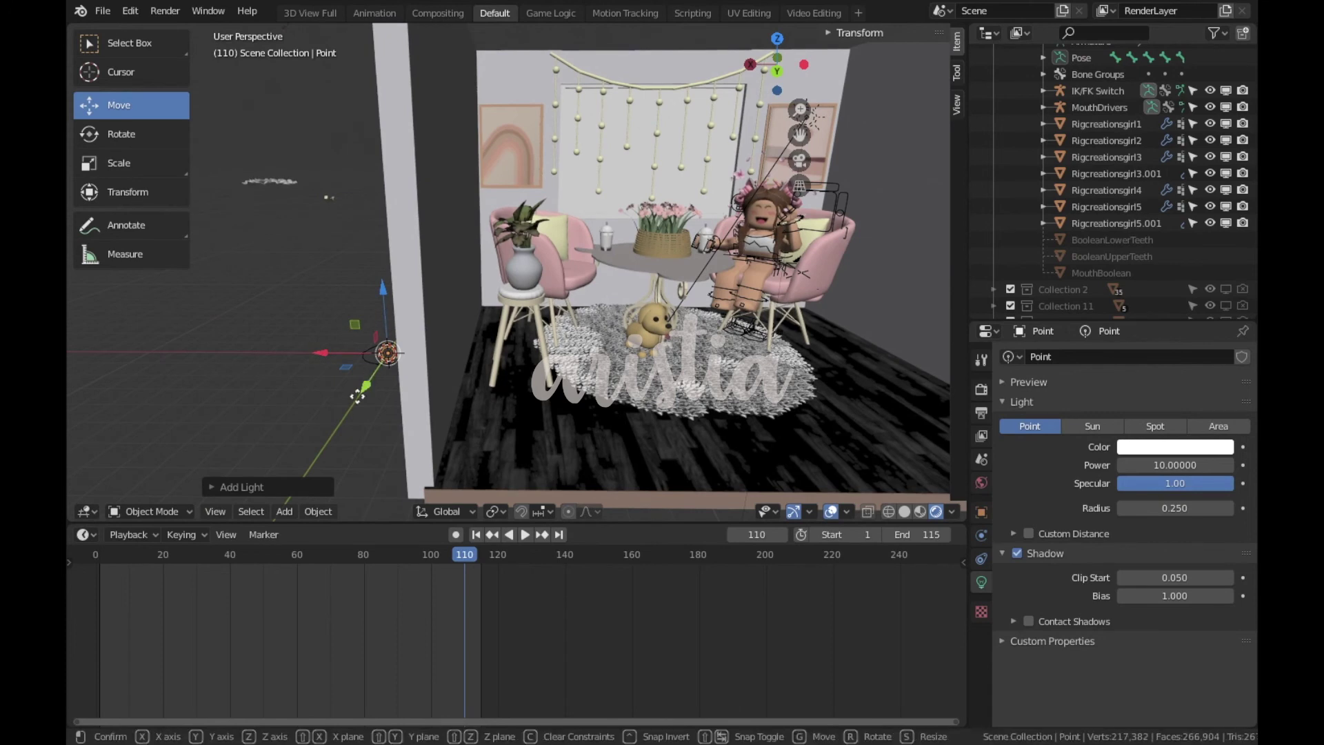
{"action": "left_click", "coordinate": [332, 438]}
{"action": "left_click_drag", "start_coordinate": [288, 410], "coordinate": [552, 419]}
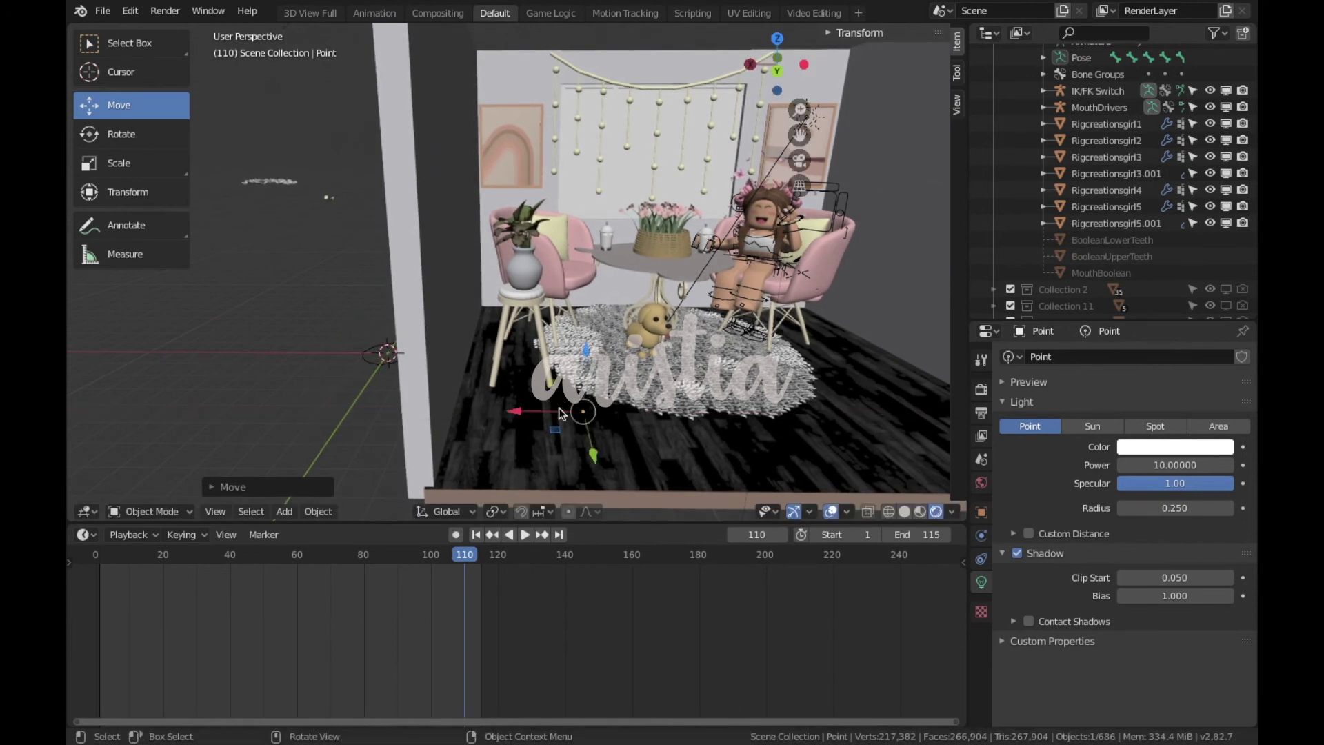
{"action": "left_click_drag", "start_coordinate": [588, 374], "coordinate": [591, 296]}
{"action": "left_click", "coordinate": [659, 210]}
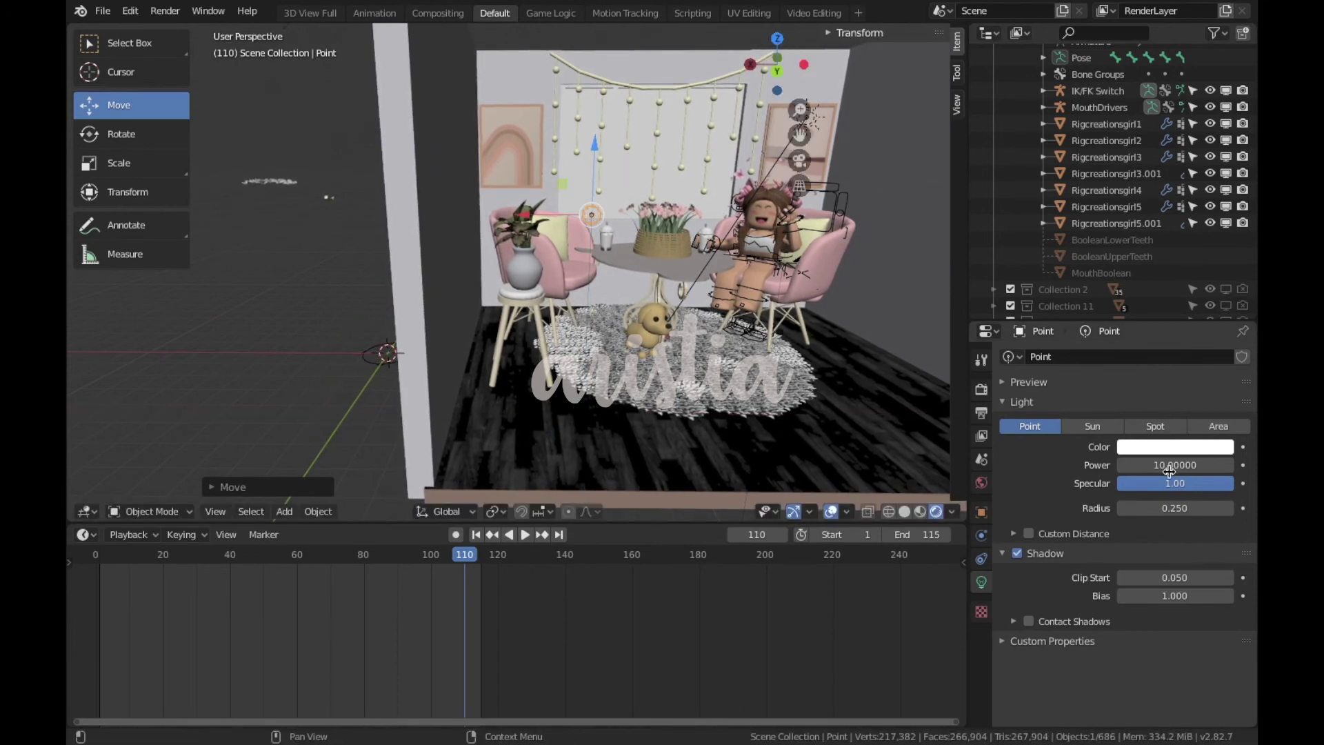
Give the point light power 100 with shadows off, placed high on the back wall
{"action": "type", "text": "0"}
{"action": "key", "text": "Return"}
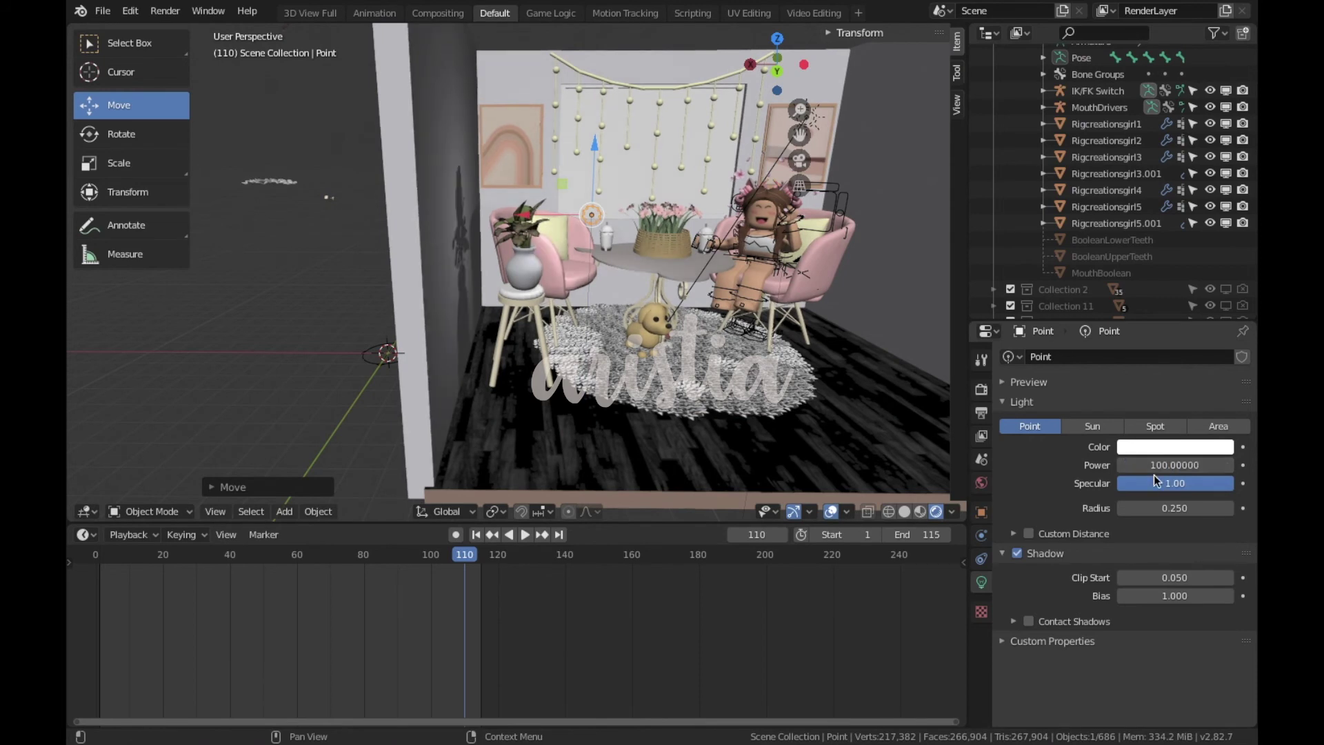
{"action": "key", "text": "KP_Decimal"}
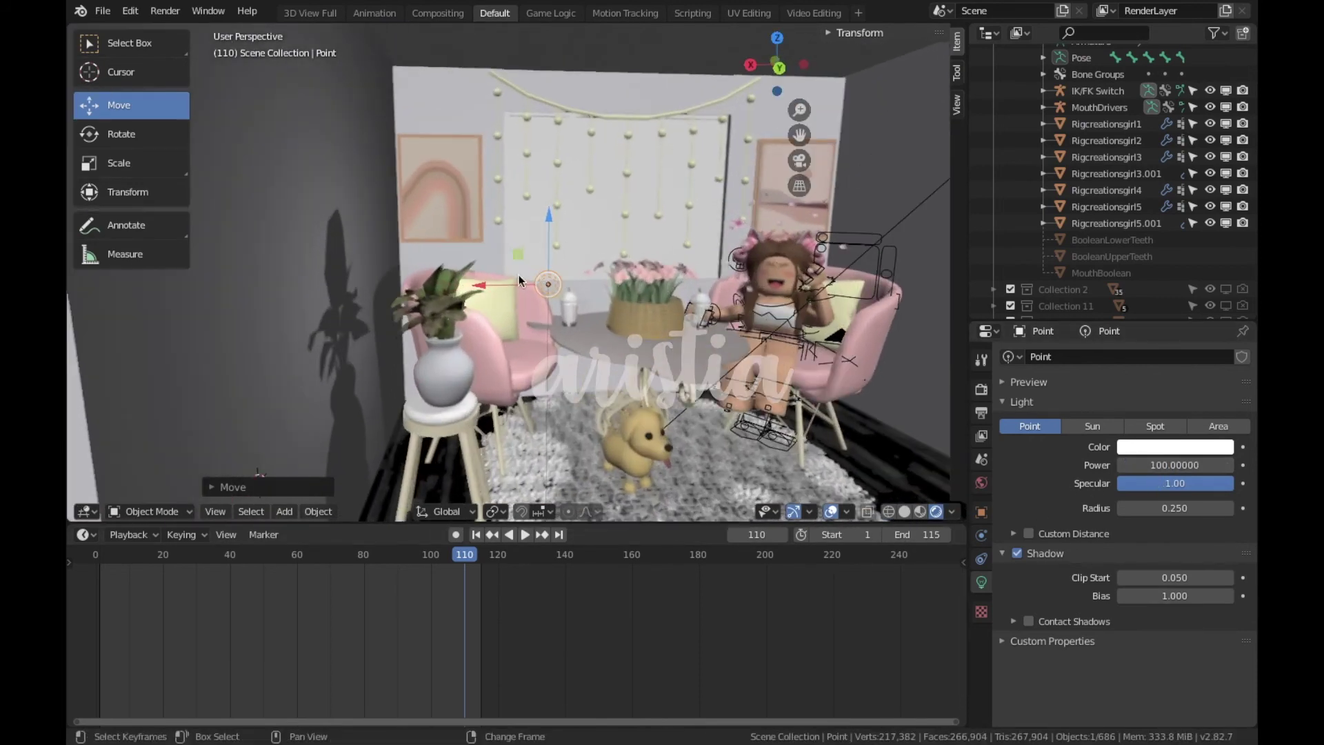
{"action": "left_click", "coordinate": [1017, 556]}
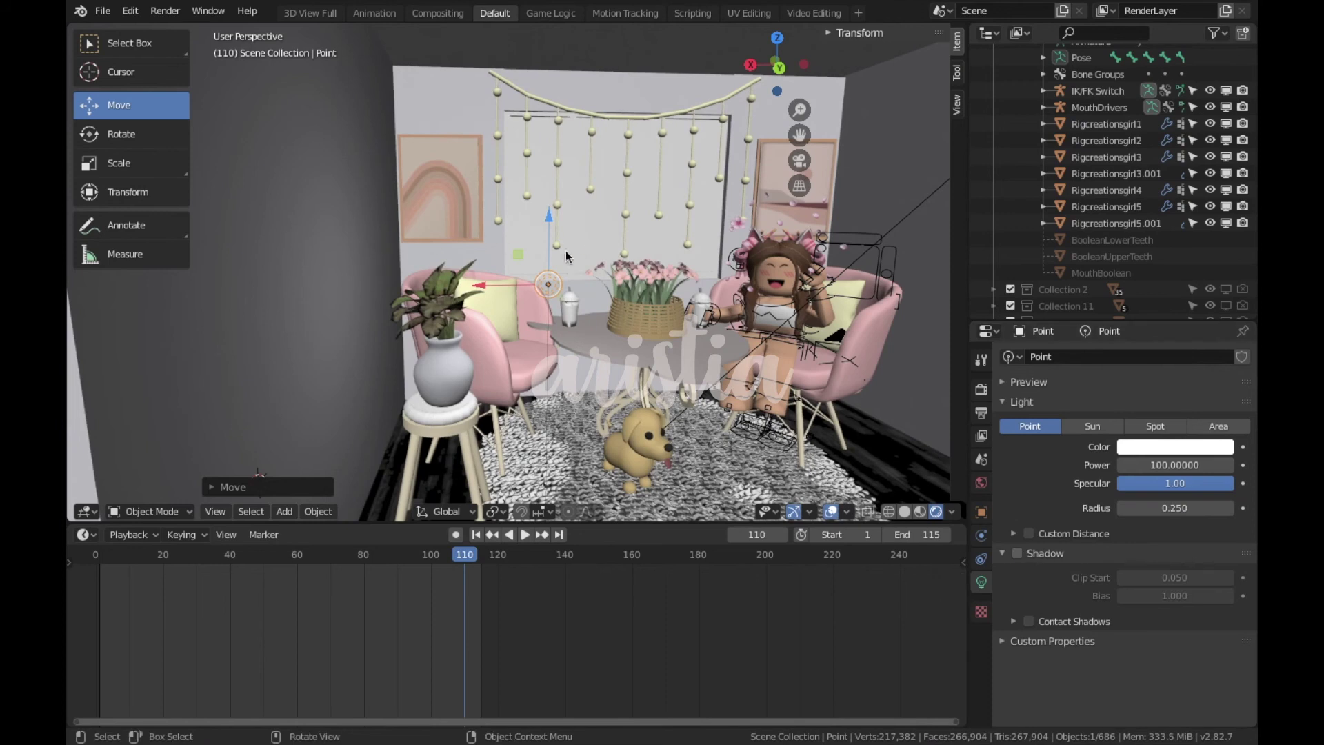
{"action": "left_click_drag", "start_coordinate": [540, 240], "coordinate": [551, 156]}
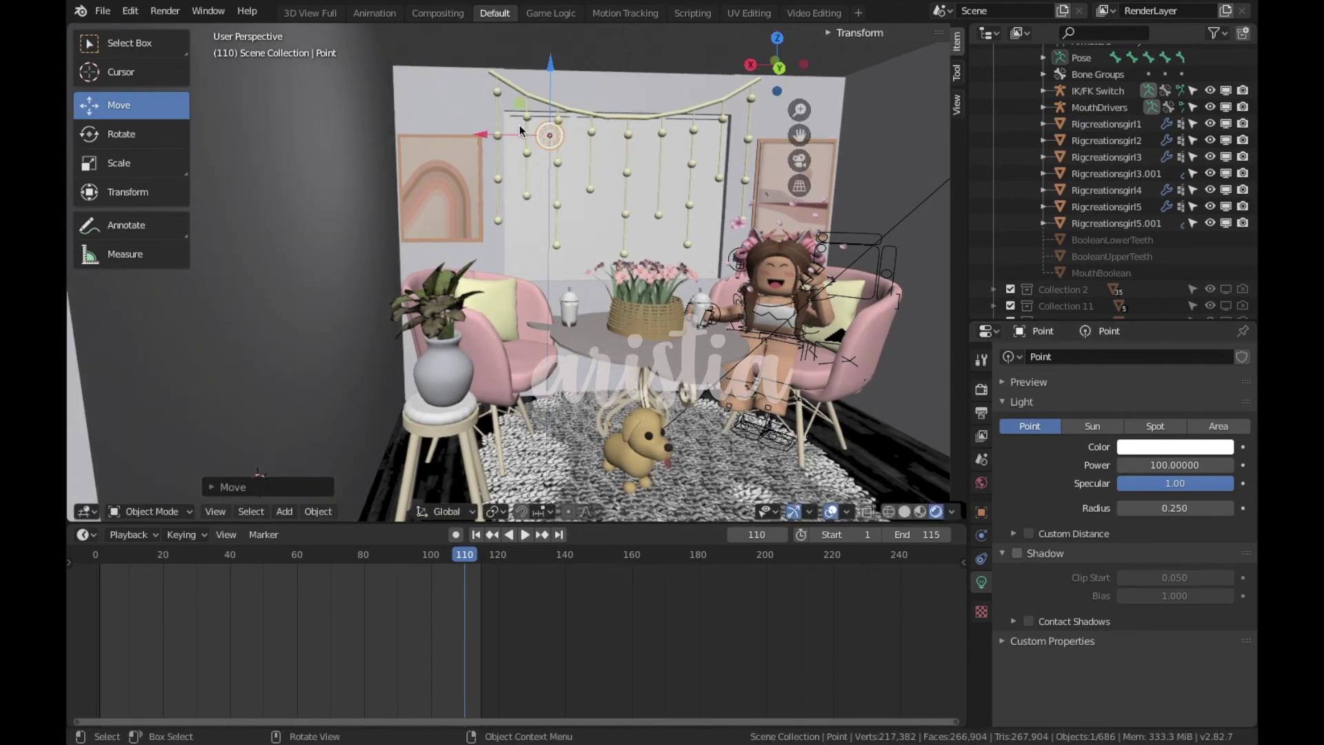
{"action": "key", "text": "g"}
{"action": "key", "text": "x"}
{"action": "left_click", "coordinate": [624, 138]}
{"action": "key", "text": "shift+grave"}
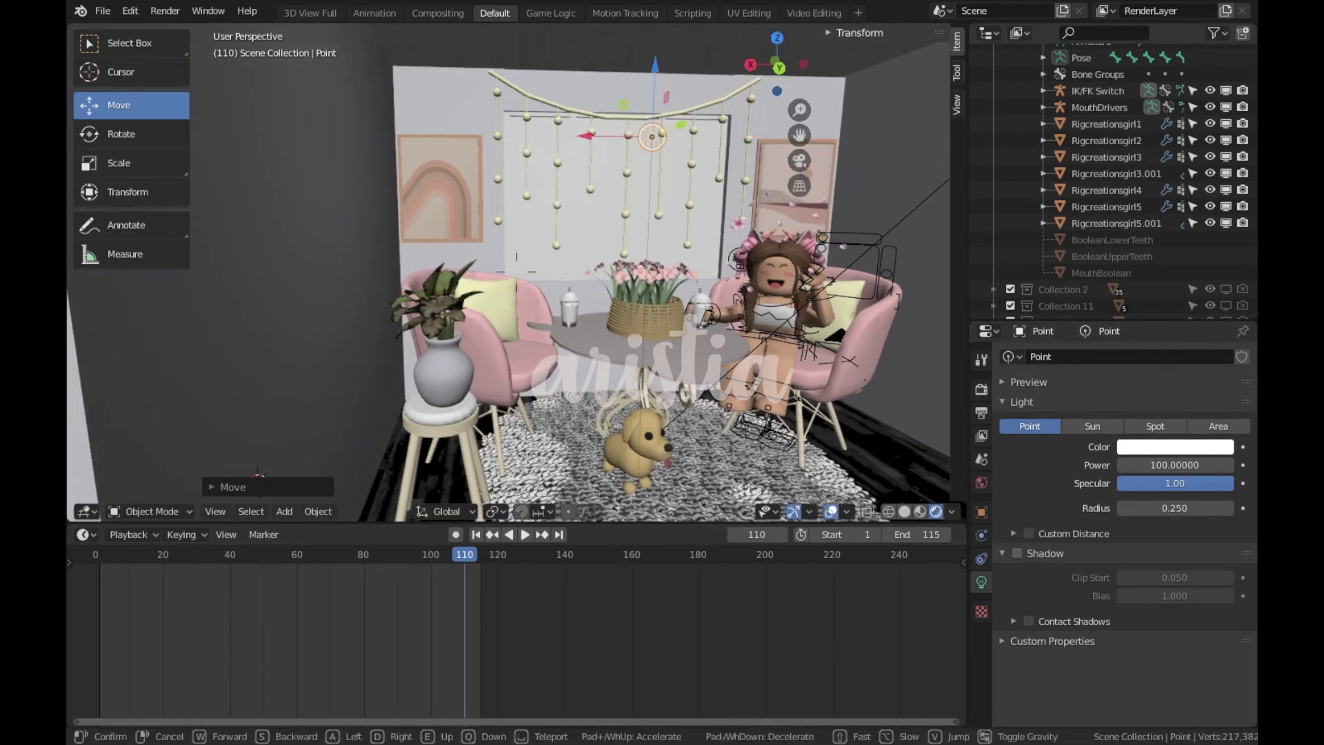
Frame more of the room and turn the light into a spotlight with a wider cone
{"action": "key", "text": "s"}
{"action": "key", "text": "Return"}
{"action": "left_click", "coordinate": [1157, 428]}
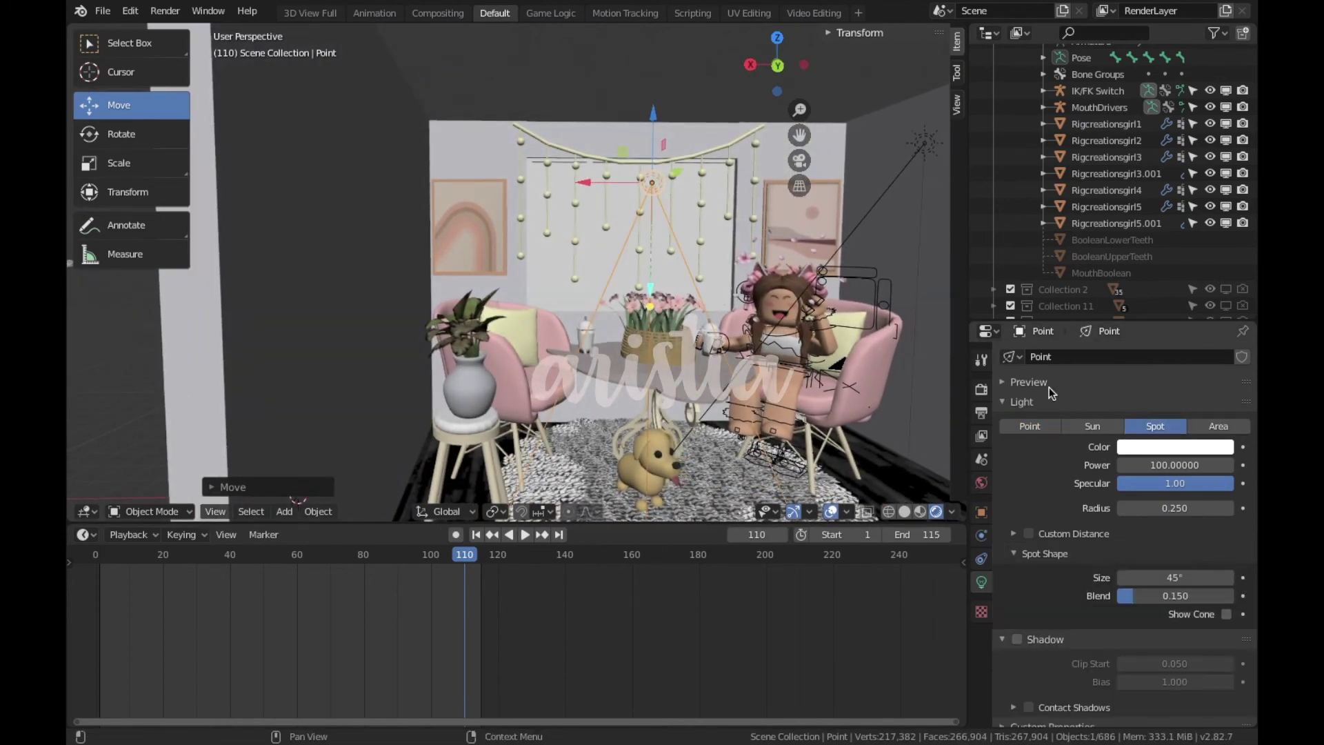
{"action": "left_click_drag", "start_coordinate": [652, 290], "coordinate": [446, 430]}
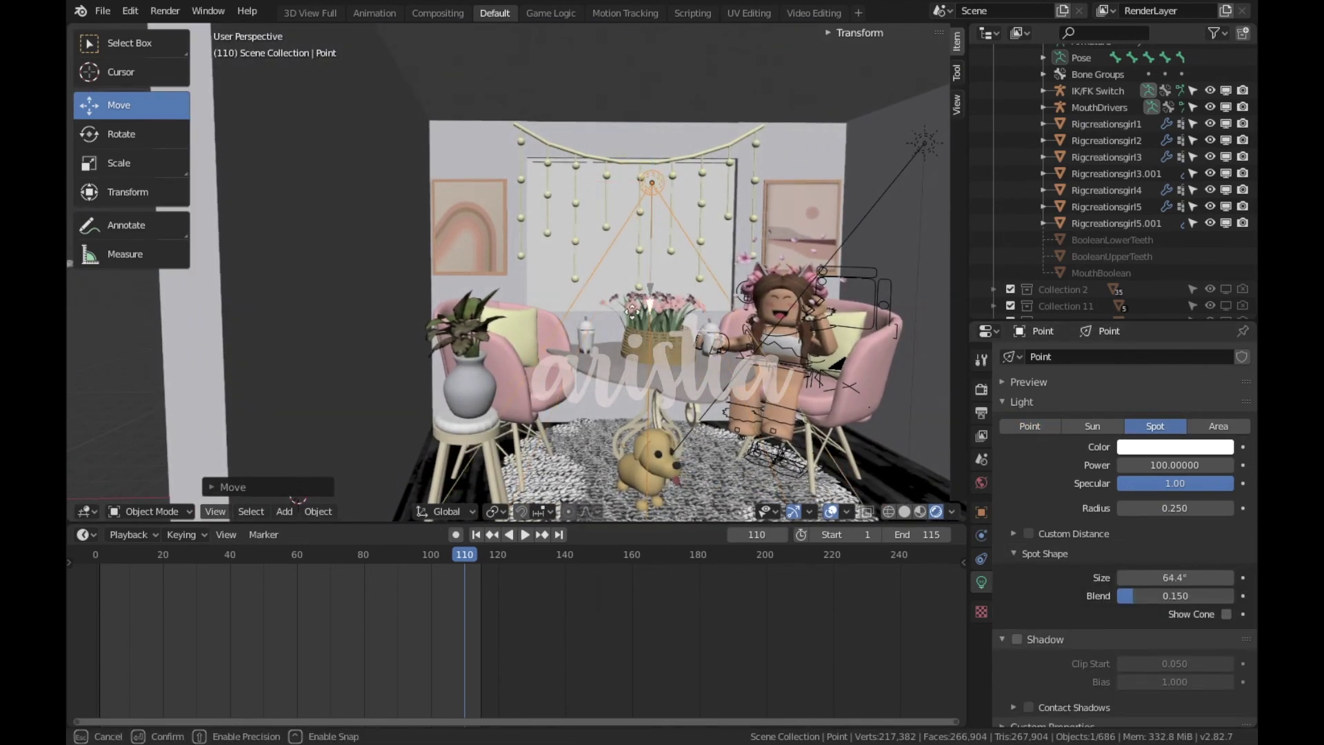
{"action": "left_click_drag", "start_coordinate": [446, 430], "coordinate": [372, 386]}
Make it a Sun of strength 1.000 angled into the room, then play through the camera
{"action": "left_click", "coordinate": [1117, 427]}
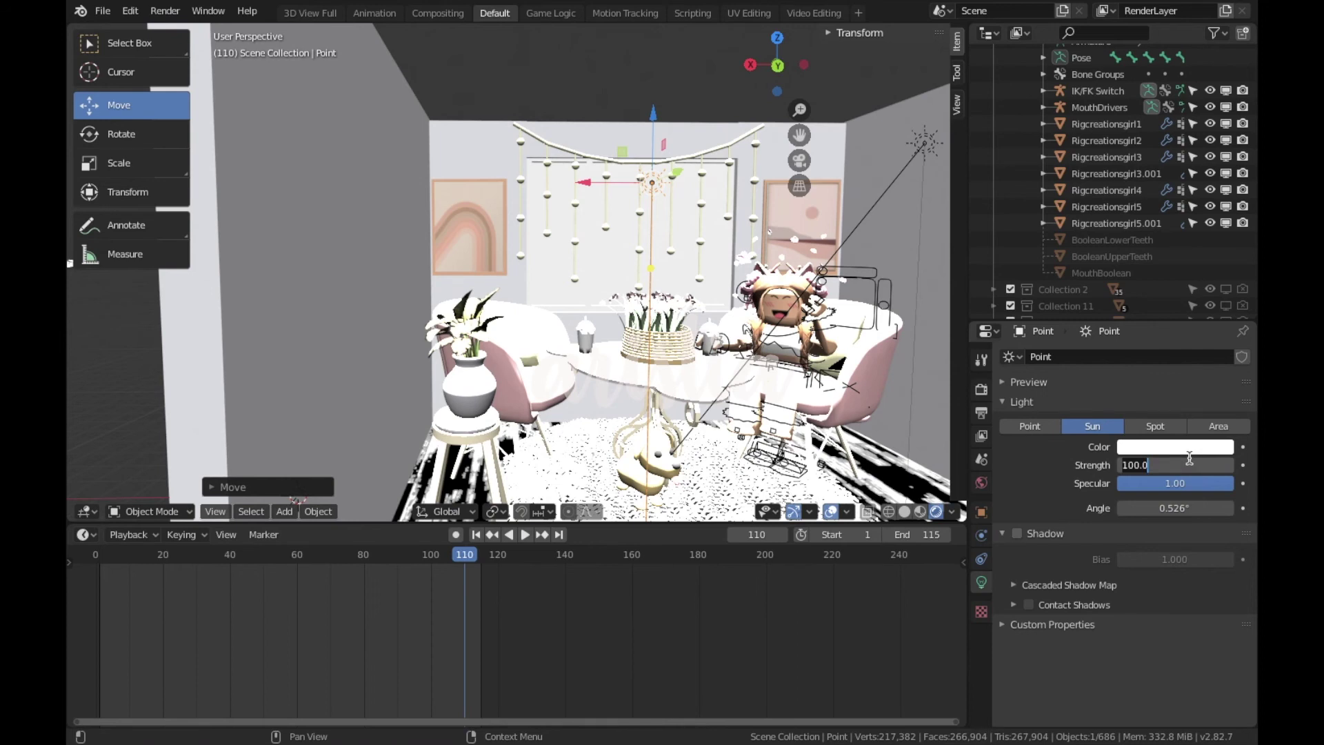
{"action": "left_click", "coordinate": [1176, 465]}
{"action": "type", "text": "1"}
{"action": "key", "text": "Return"}
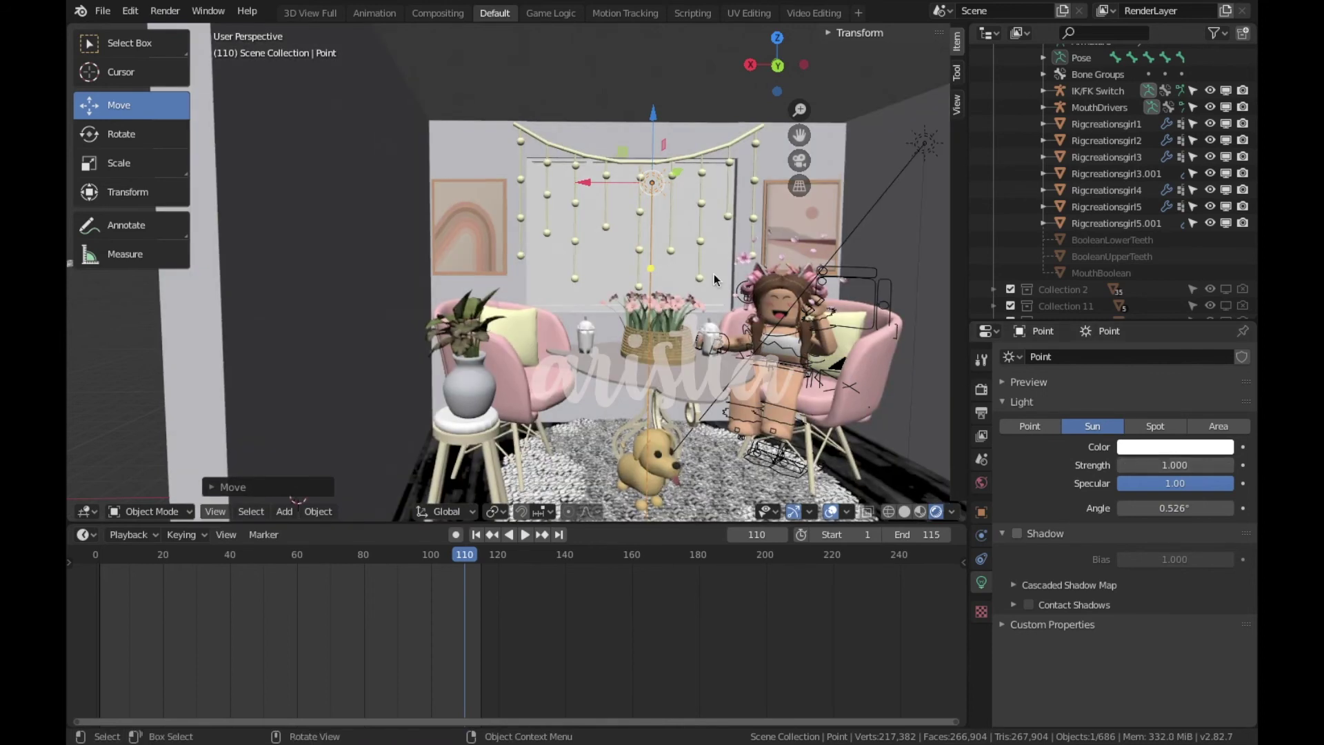
{"action": "key", "text": "r"}
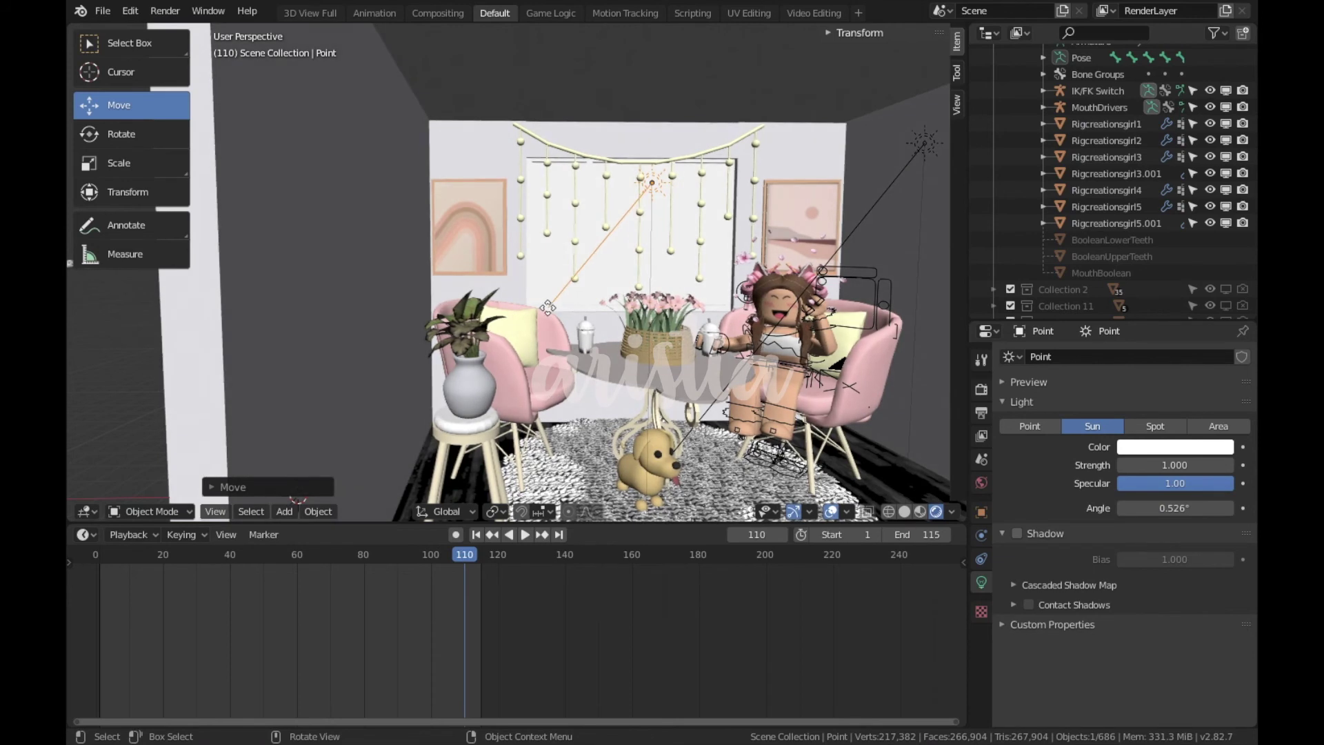
{"action": "left_click", "coordinate": [551, 483]}
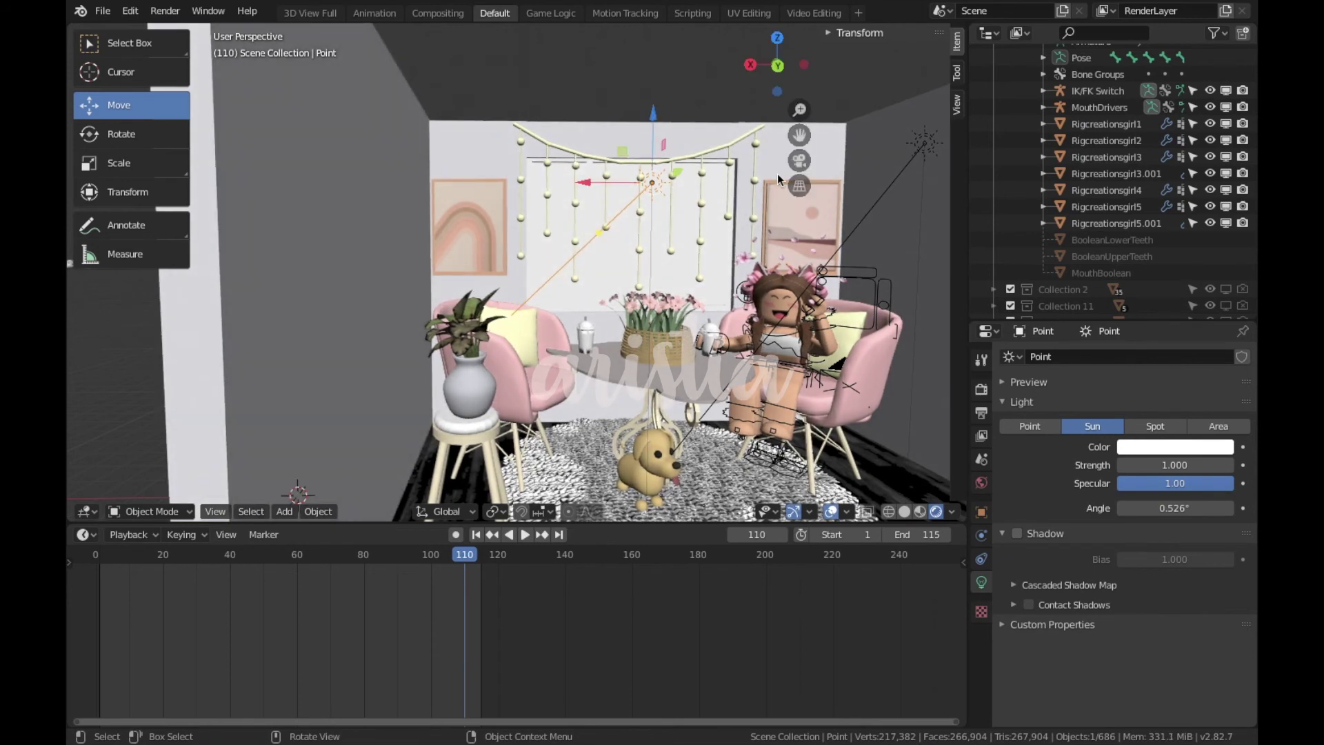
{"action": "left_click", "coordinate": [808, 157]}
{"action": "key", "text": "space"}
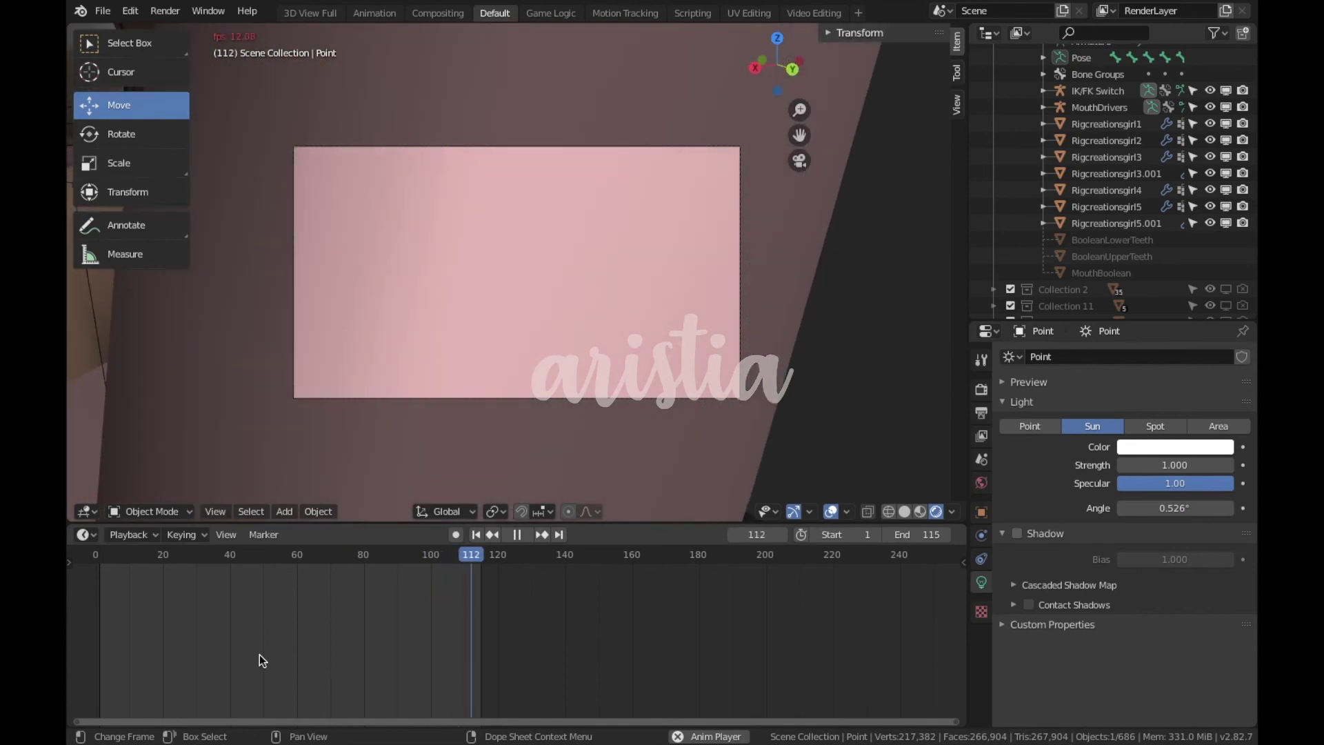
Give the sun light a warm off-white colour while pausing and resuming playback
{"action": "key", "text": "space"}
{"action": "left_click", "coordinate": [1218, 447]}
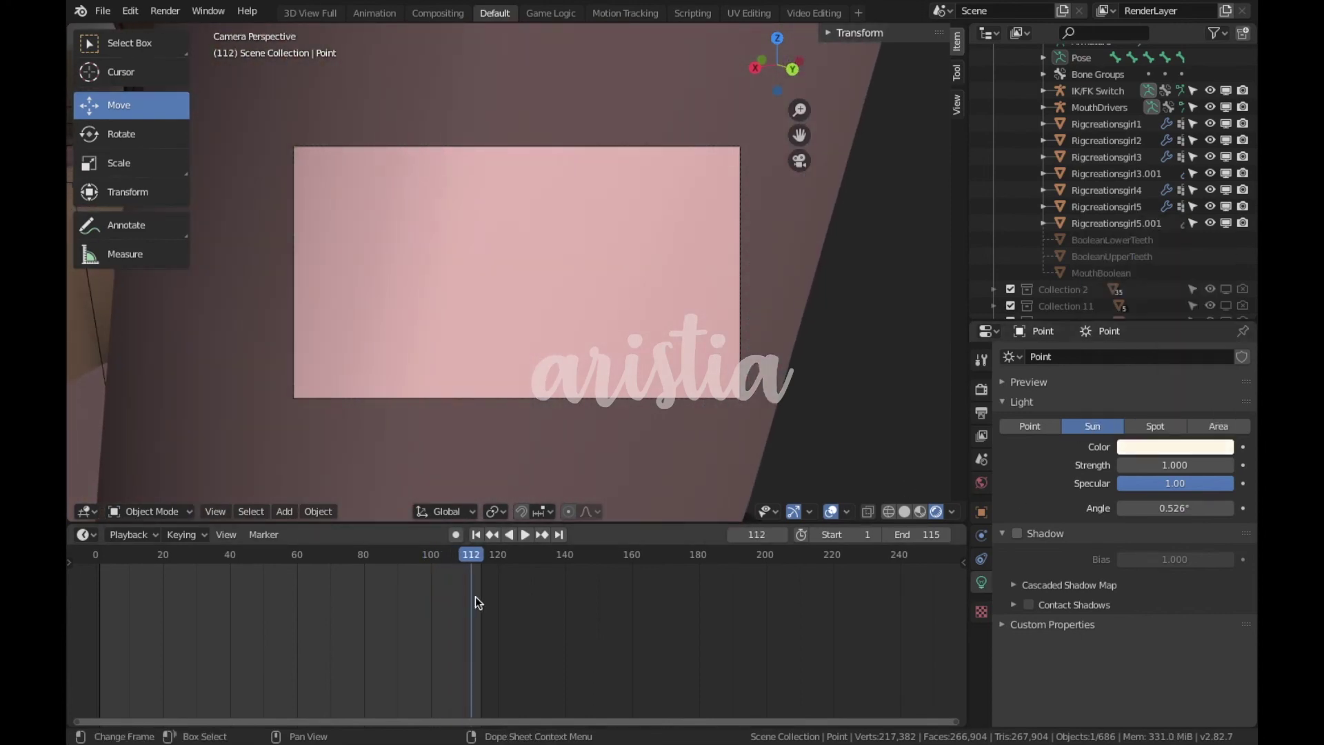
{"action": "key", "text": "space"}
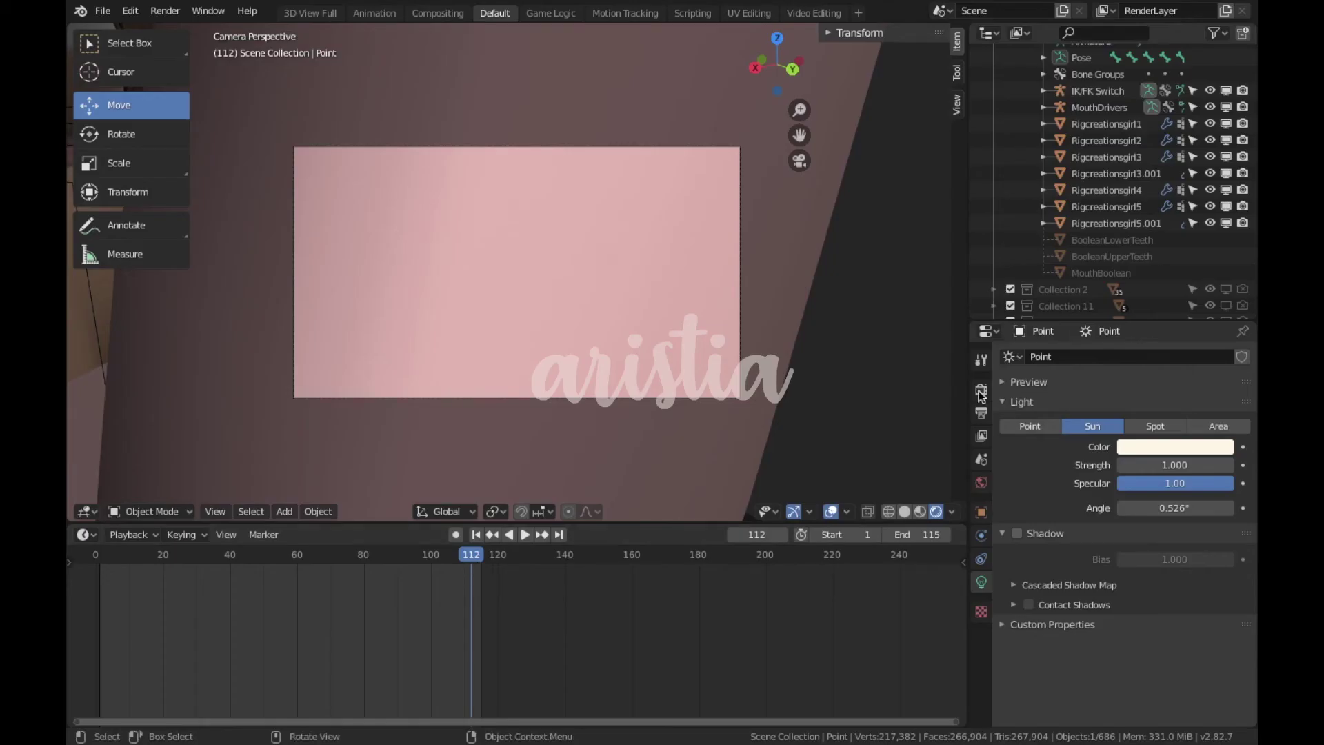
Set the output file format to AVI JPEG and rewind the timeline
{"action": "left_click", "coordinate": [981, 413]}
{"action": "scroll", "coordinate": [1207, 598], "scroll_direction": "down", "scroll_amount": 5}
{"action": "left_click", "coordinate": [1171, 657]}
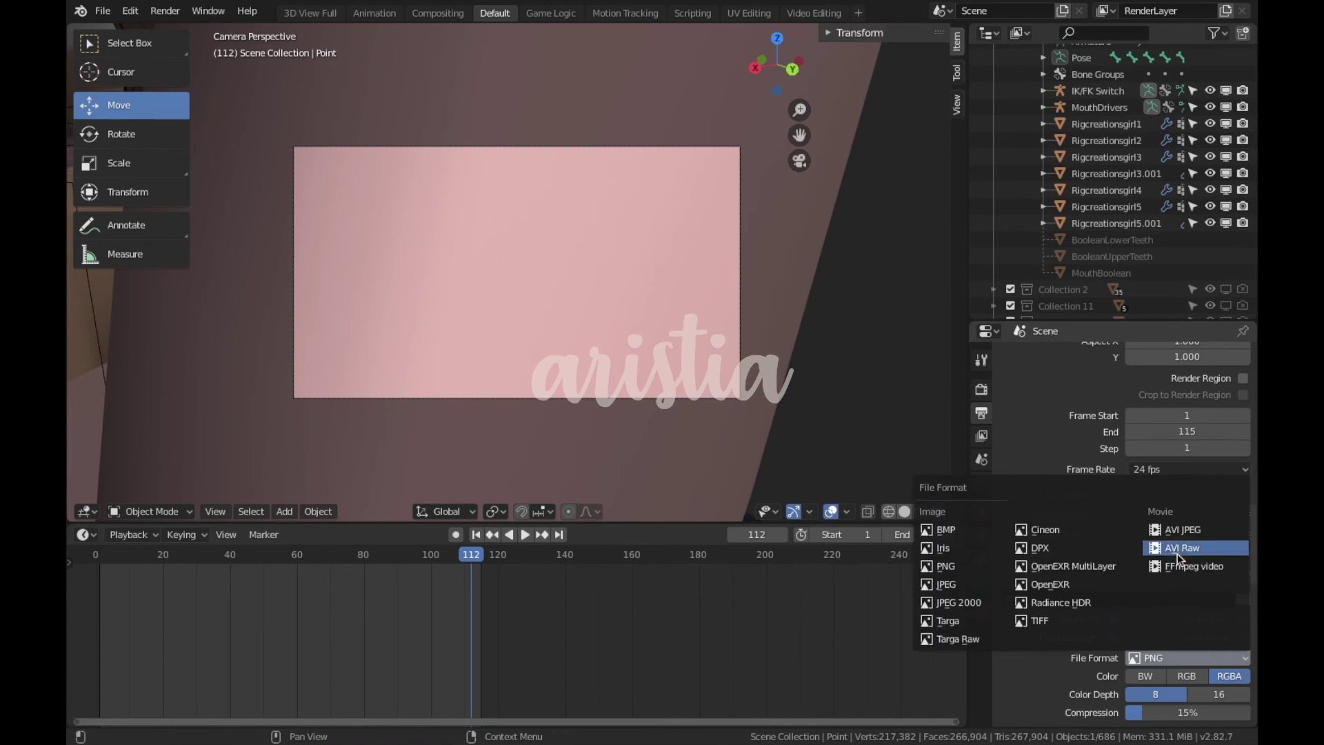
{"action": "left_click", "coordinate": [1174, 532]}
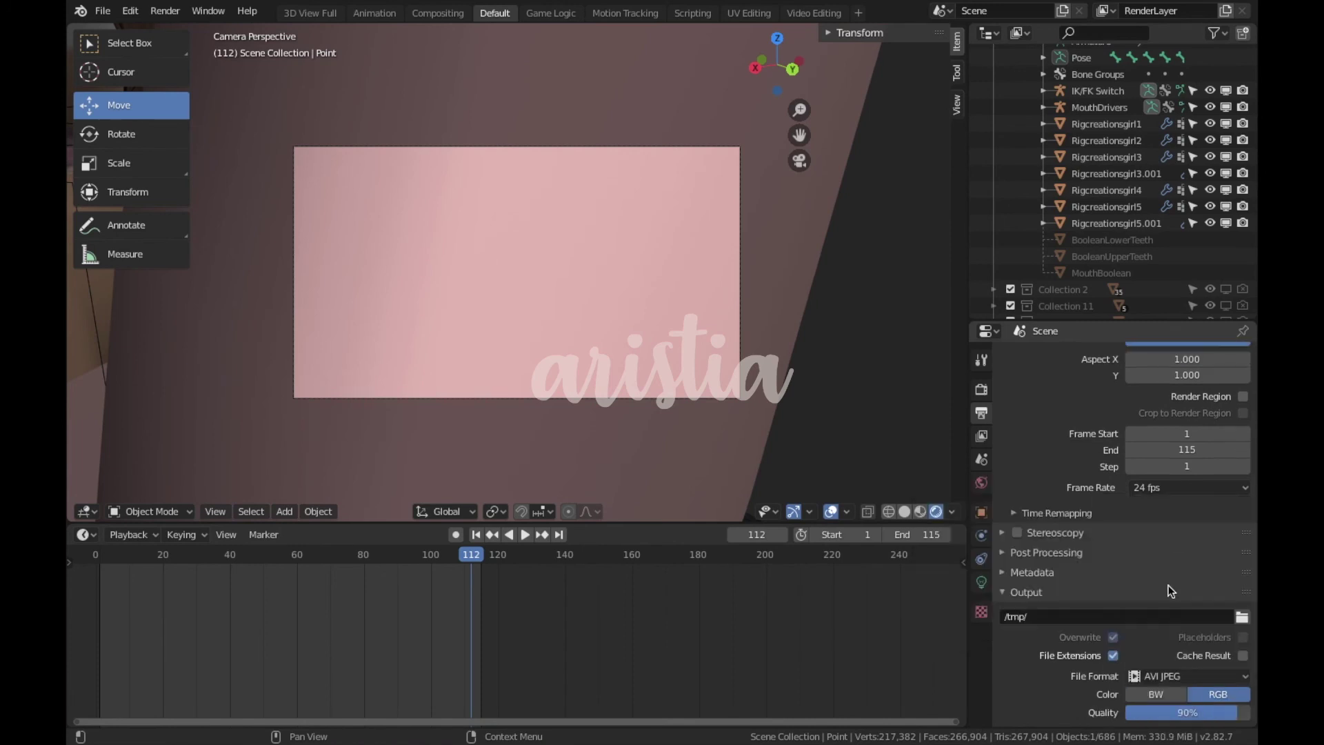
{"action": "left_click_drag", "start_coordinate": [480, 562], "coordinate": [96, 645]}
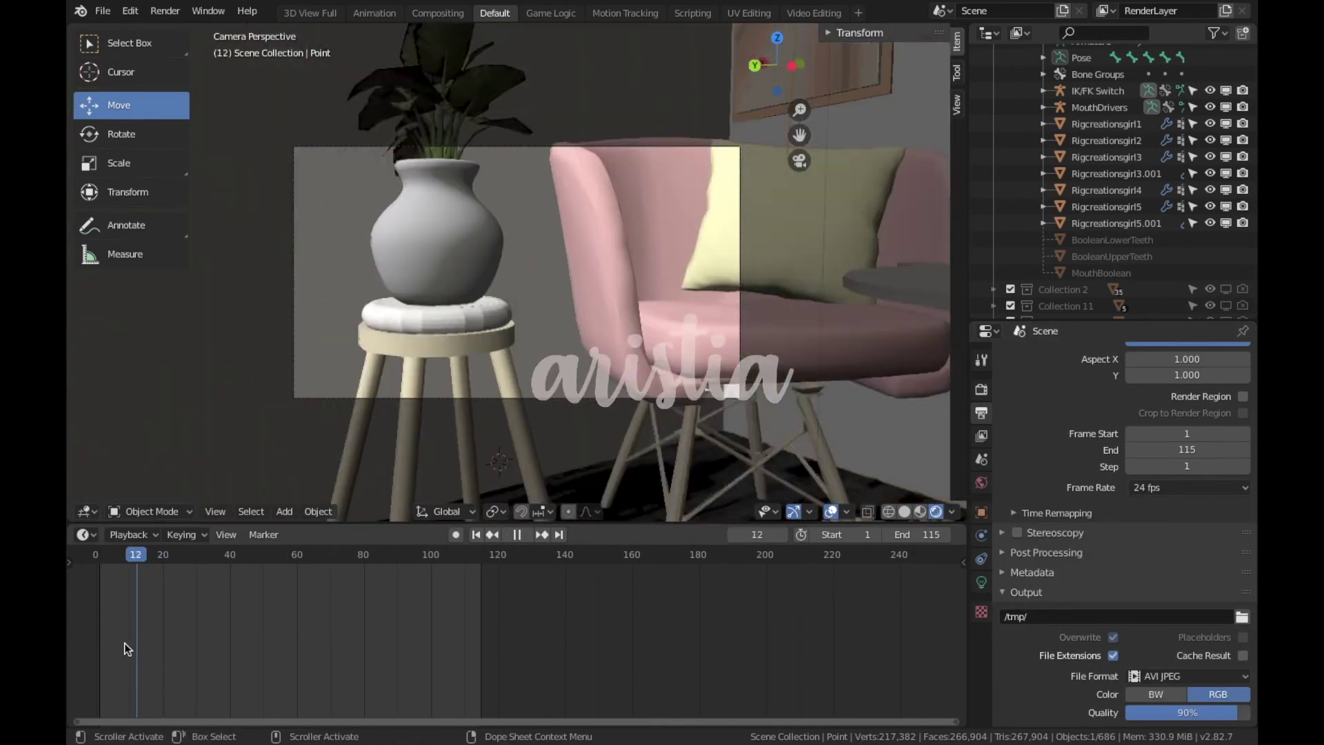
Delete the camera's keyframe near frame 38 and play the revised animation
{"action": "left_click", "coordinate": [483, 397]}
{"action": "key", "text": "space"}
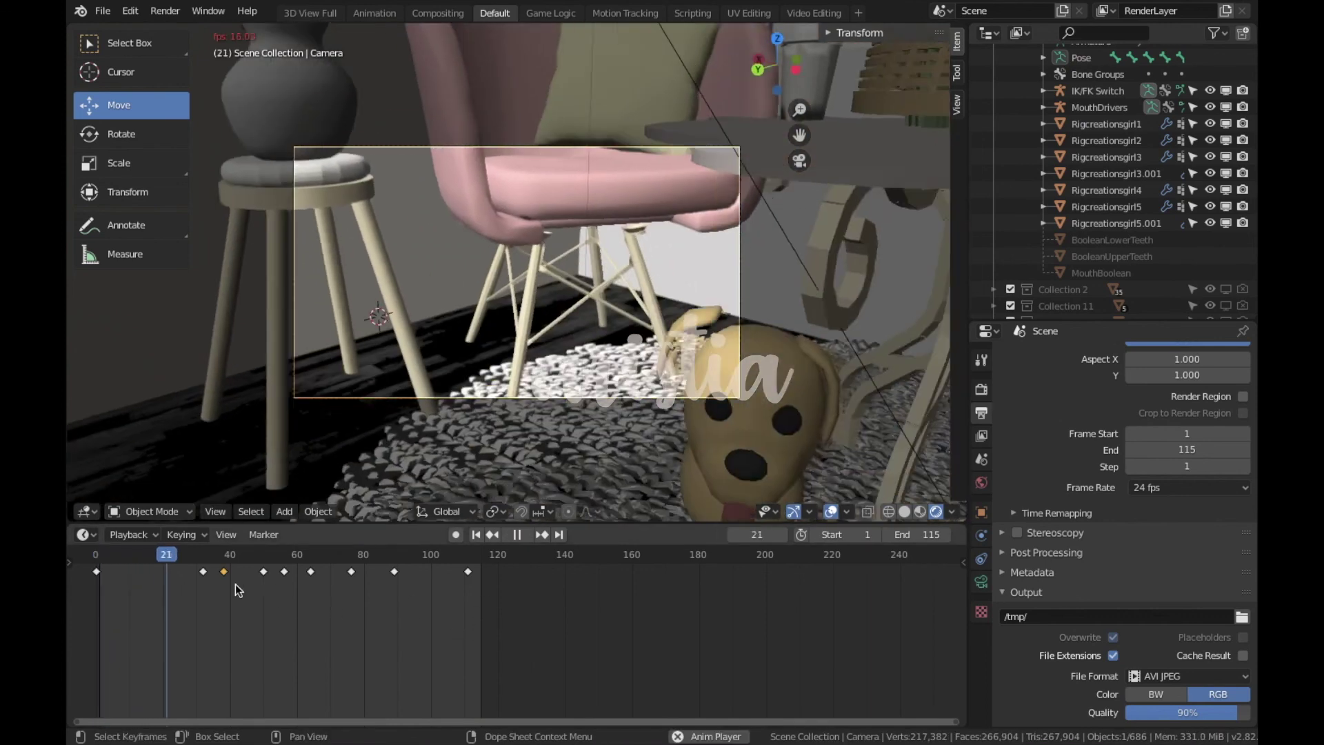
{"action": "left_click", "coordinate": [224, 571]}
{"action": "right_click", "coordinate": [223, 576]}
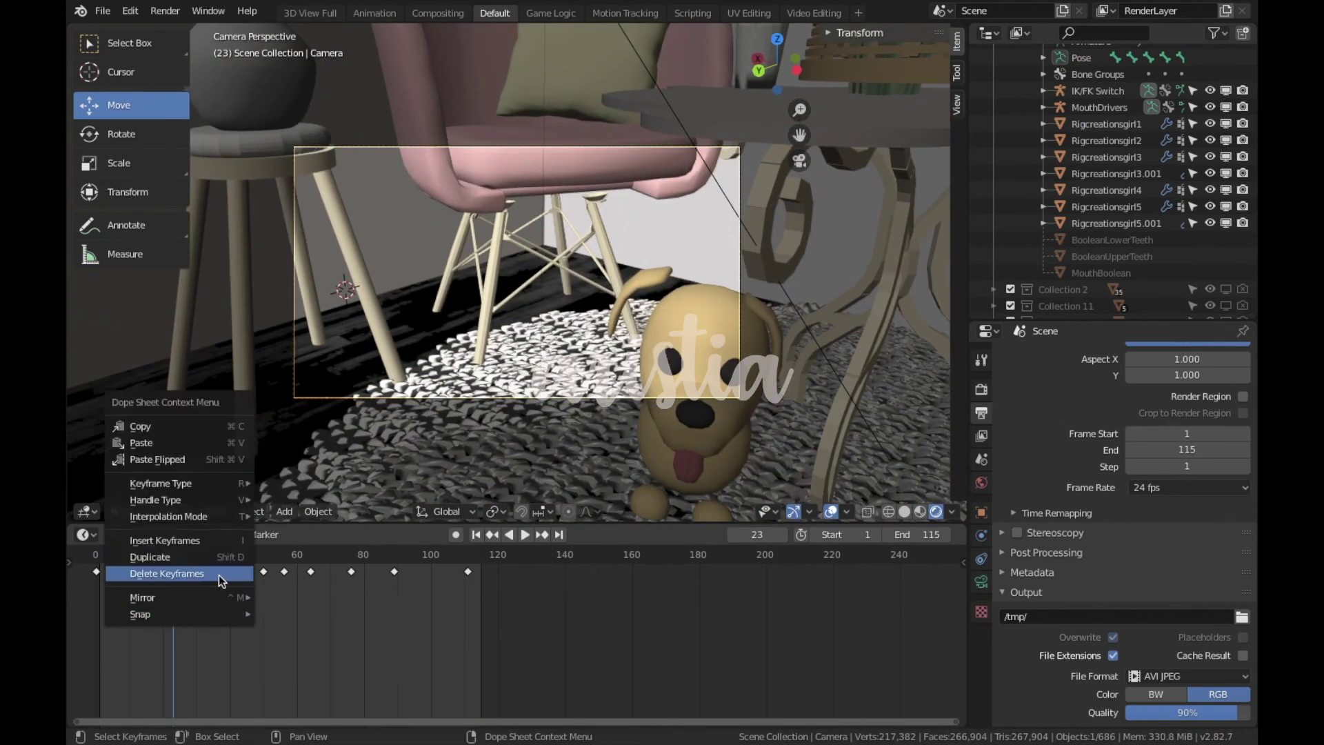
{"action": "left_click", "coordinate": [218, 574]}
{"action": "left_click_drag", "start_coordinate": [253, 605], "coordinate": [474, 573]}
{"action": "key", "text": "space"}
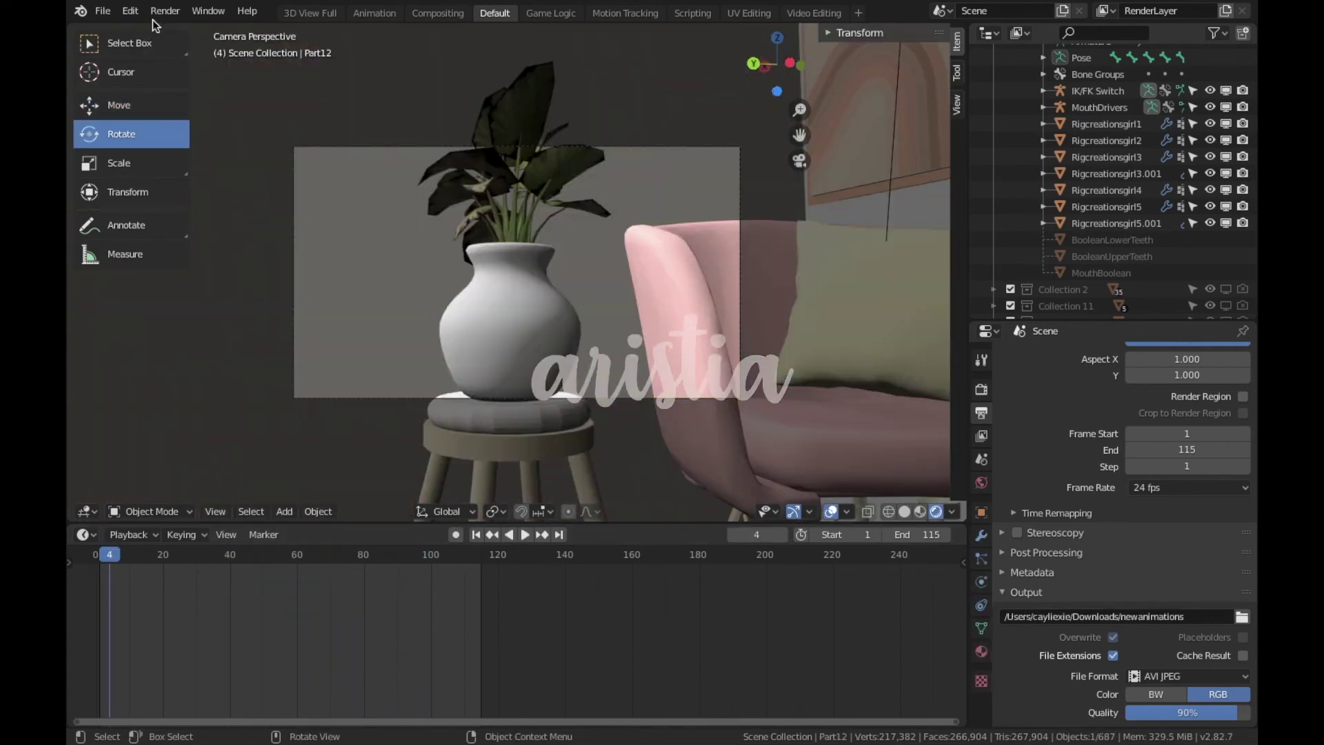
Render the full cafe animation with Render > Render Animation
{"action": "left_click", "coordinate": [158, 13]}
{"action": "left_click", "coordinate": [191, 45]}
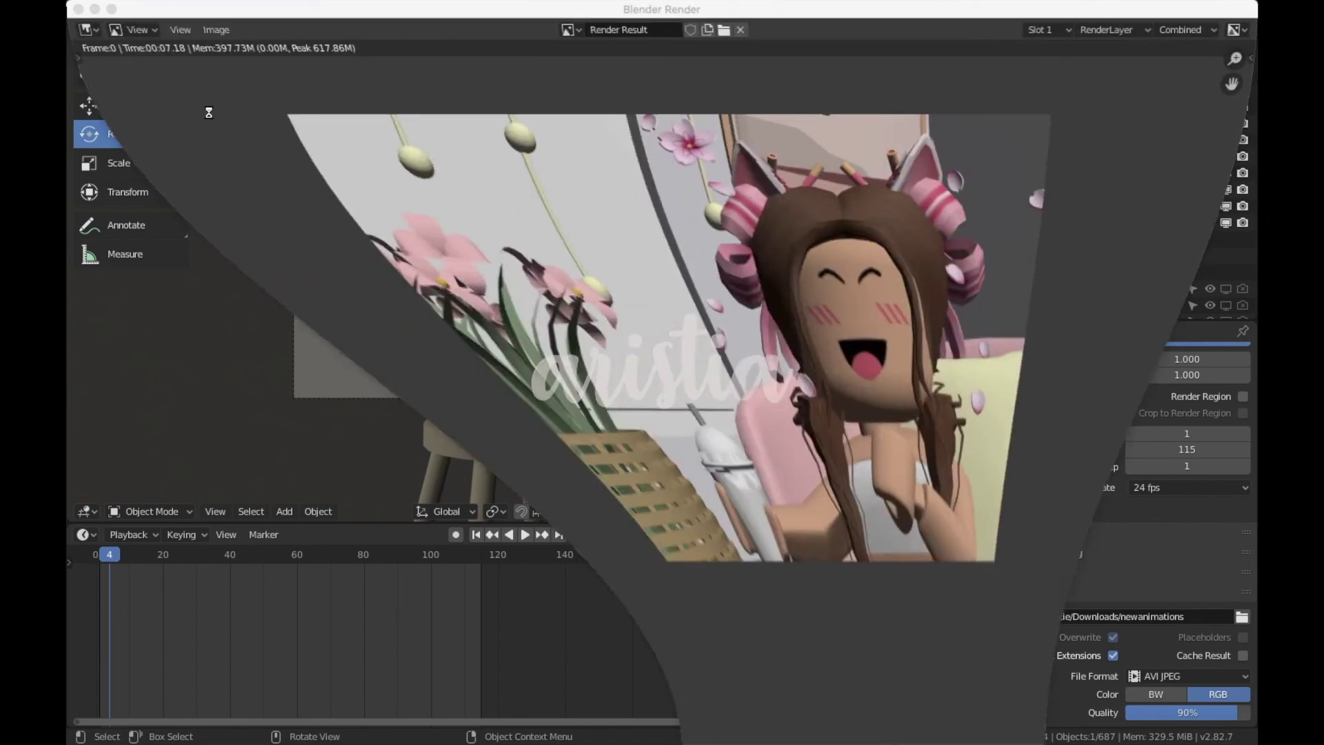